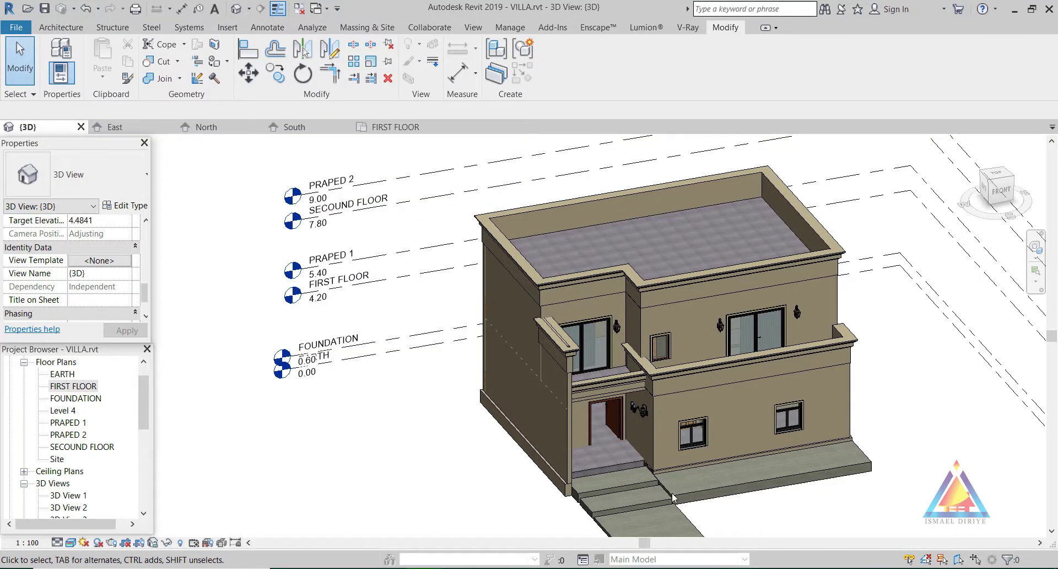
Turn on the section box for the 3D view of the villa
scroll(674, 492, "up", 3)
scroll(815, 219, "down", 3)
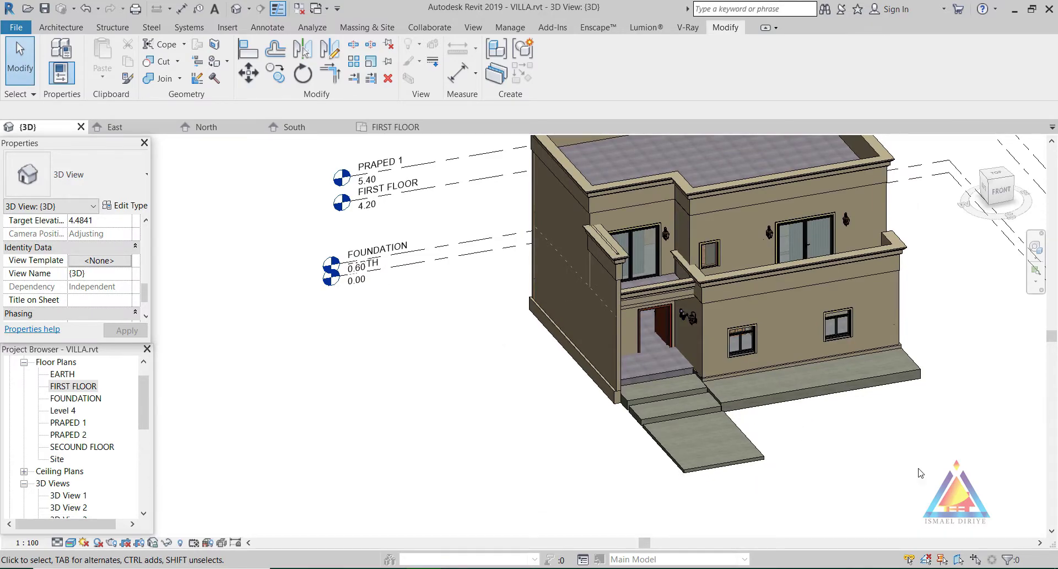
middle_click_drag(953, 330, 943, 342)
middle_click_drag(924, 307, 814, 355)
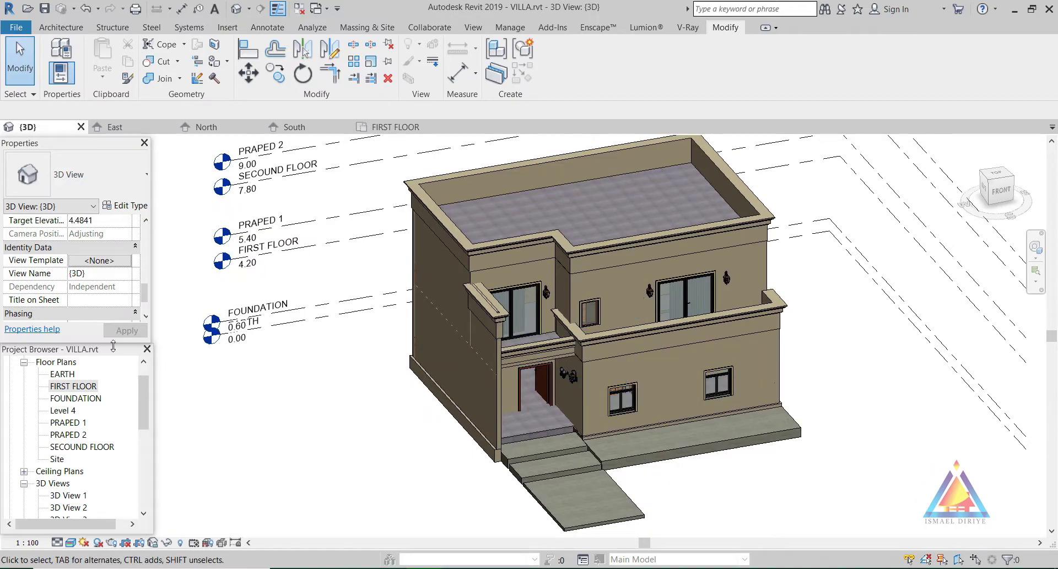
scroll(105, 275, "up", 5)
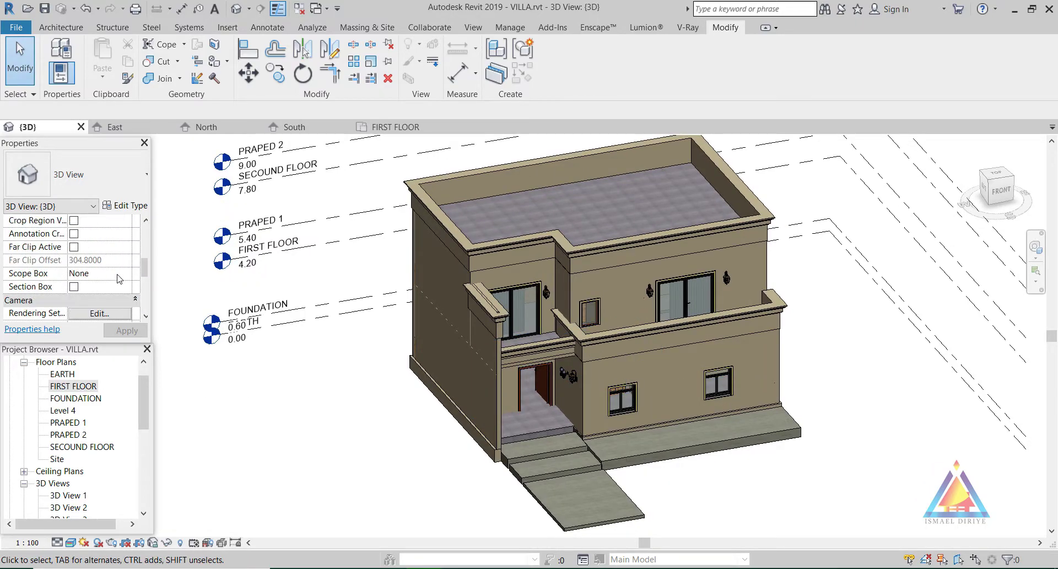
left_click_drag(67, 289, 70, 289)
left_click(75, 286)
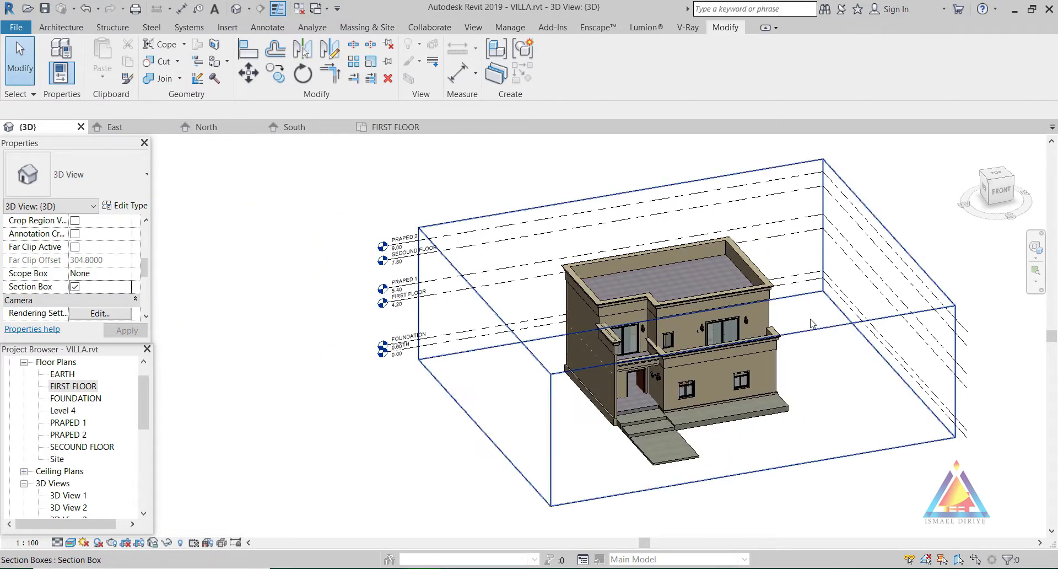
Lower the top of the section box to cut the villa horizontally through the ground-floor rooms
left_click(738, 341)
left_click_drag(687, 267, 687, 358)
scroll(577, 436, "up", 5)
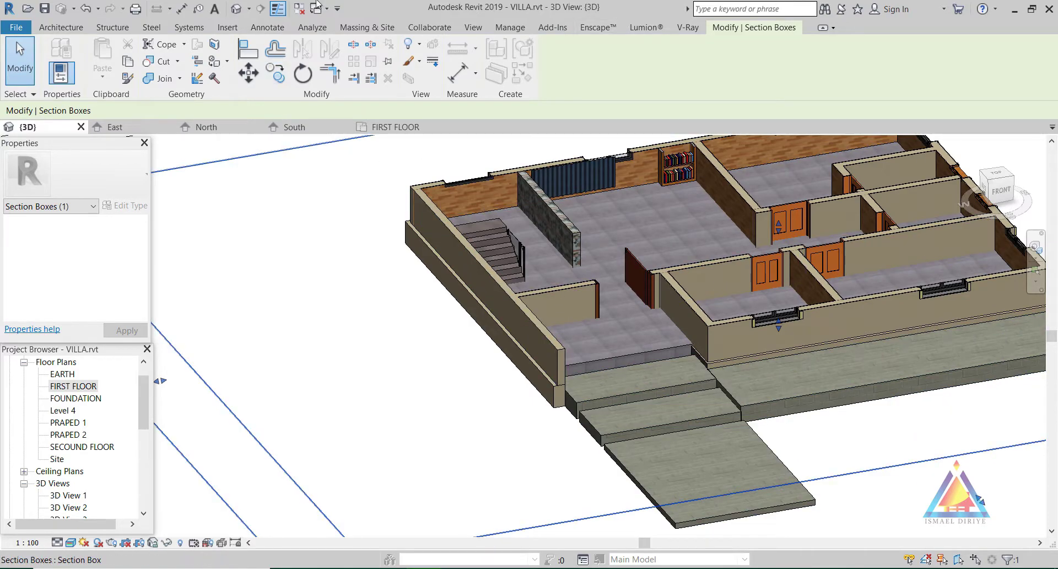
Set the work plane to Level : FOUNDATION
left_click(60, 27)
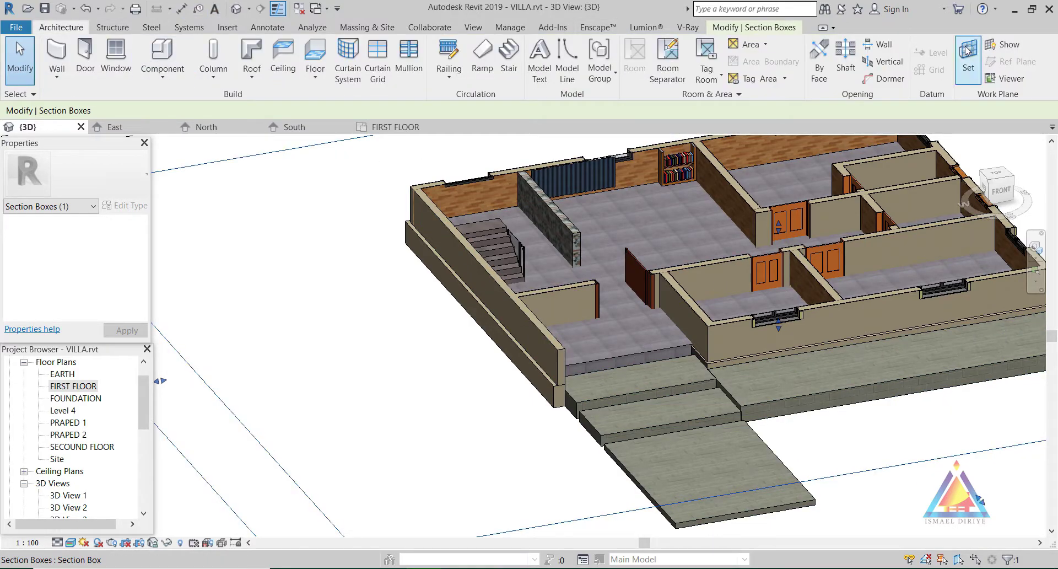
key("w")
key("p")
left_click(448, 308)
left_click(549, 289)
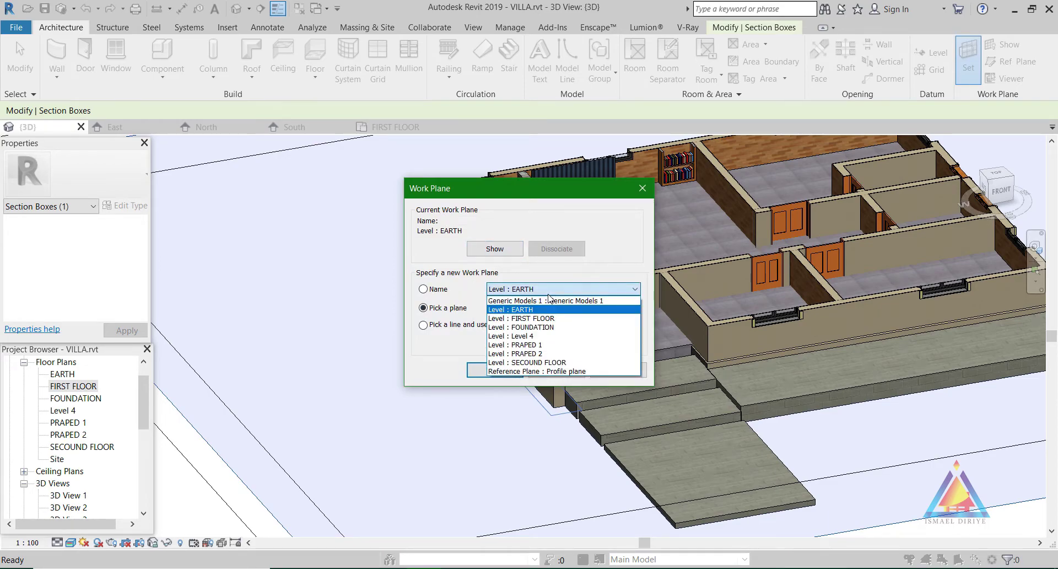
left_click(521, 326)
left_click(496, 367)
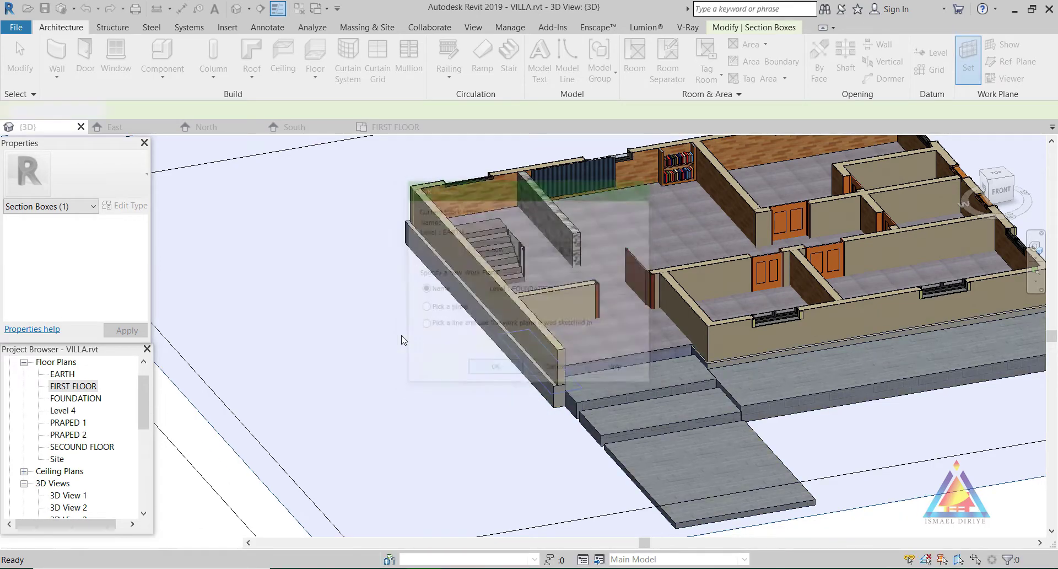
Add an aligned dimension for the building's overall width between its two outer side faces, placed in front of the entrance
left_click(182, 8)
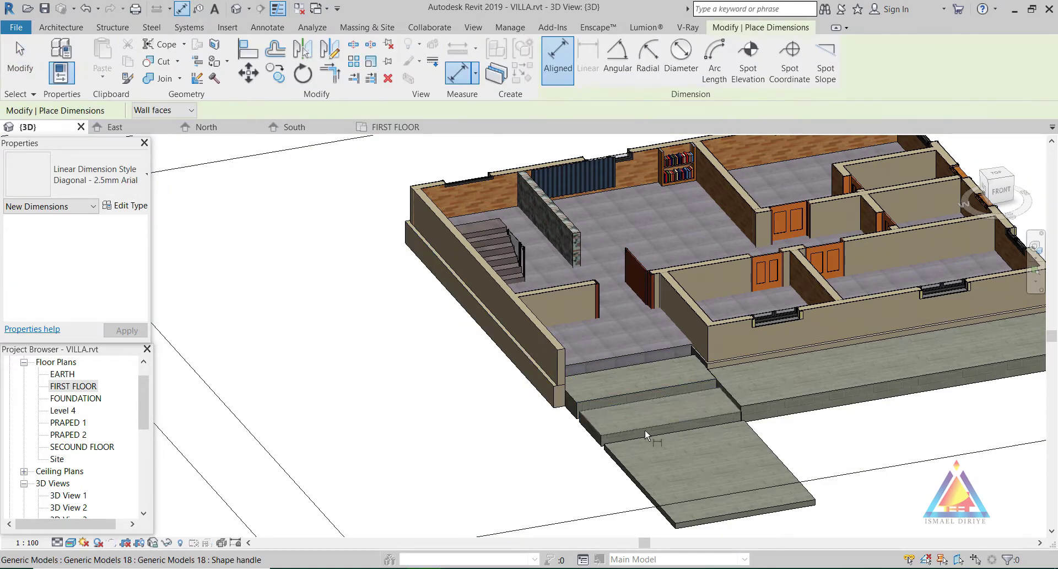
scroll(637, 428, "down", 3)
scroll(1024, 326, "up", 8)
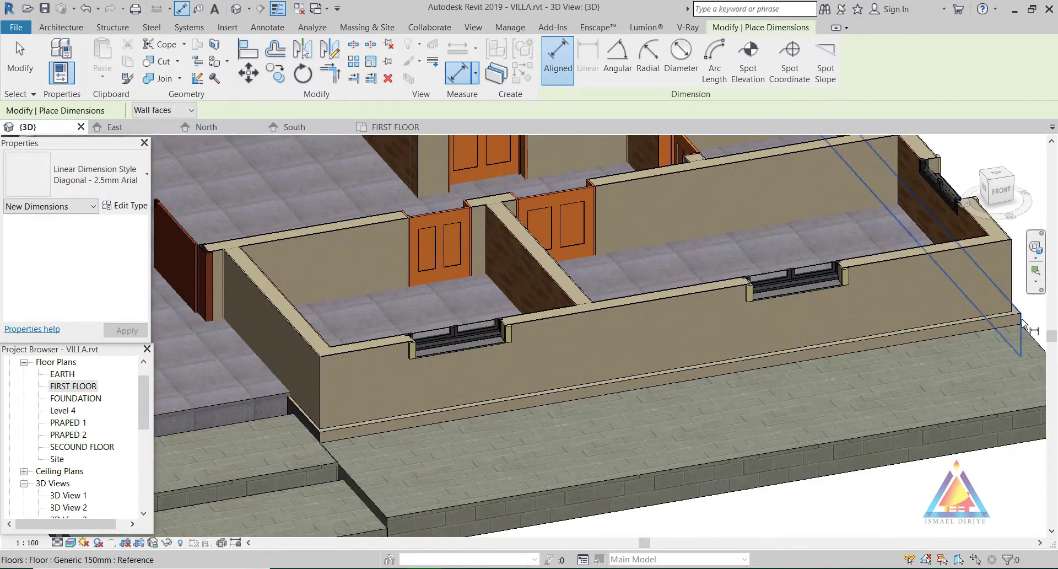
left_click(1023, 325)
scroll(1023, 325, "down", 5)
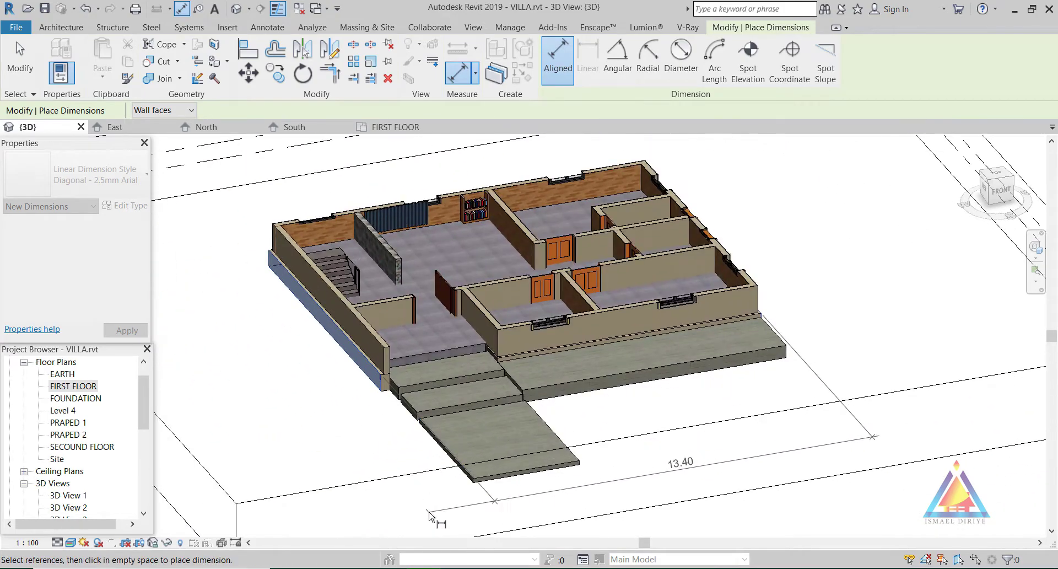
left_click(433, 529)
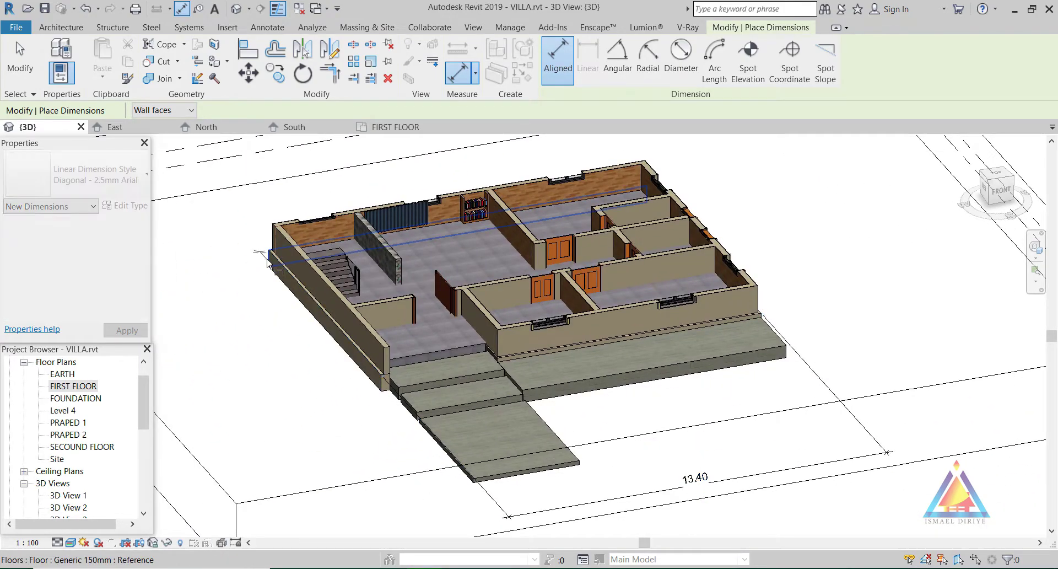
Add an aligned dimension for the building's overall depth, placed alongside the side wall next to the staircase
scroll(428, 411, "up", 4)
scroll(302, 450, "down", 3)
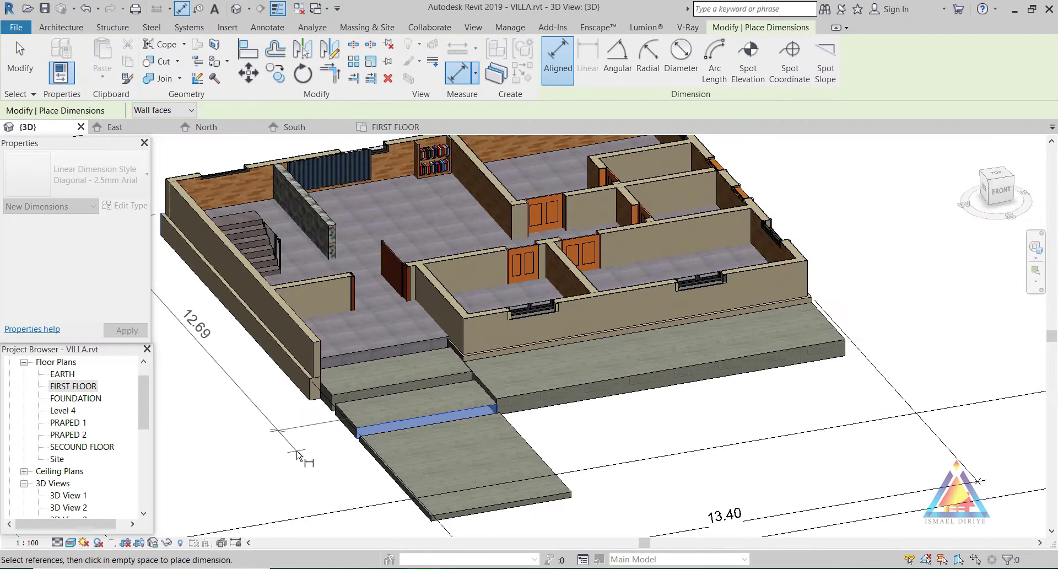
key("Escape")
key("Escape")
Edit the entrance steps generic model in place, delete the long front walkway slab, and finish the model
scroll(309, 441, "up", 3)
left_click(463, 389)
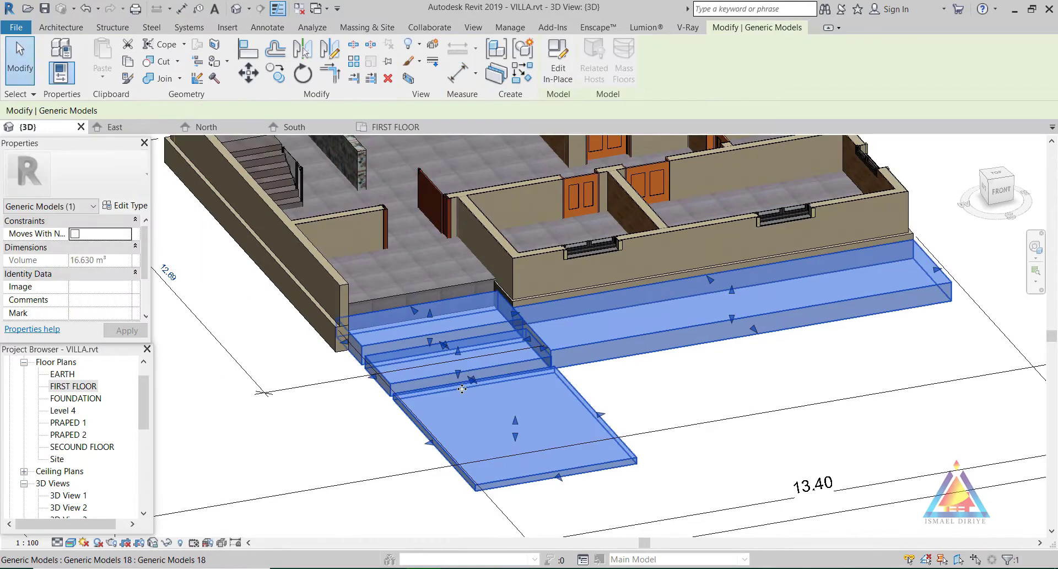
right_click(463, 389)
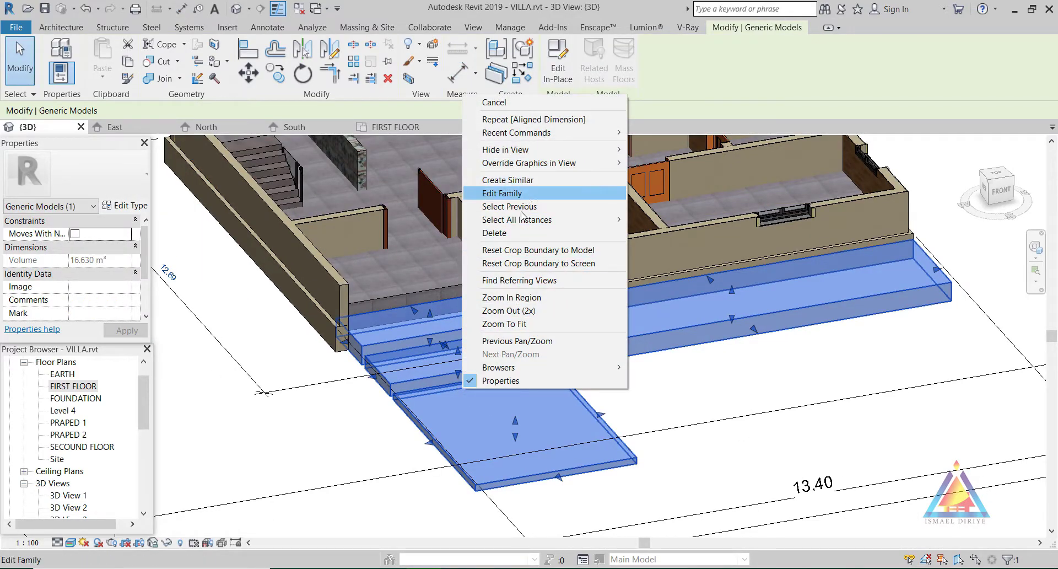
left_click(711, 140)
left_click(558, 61)
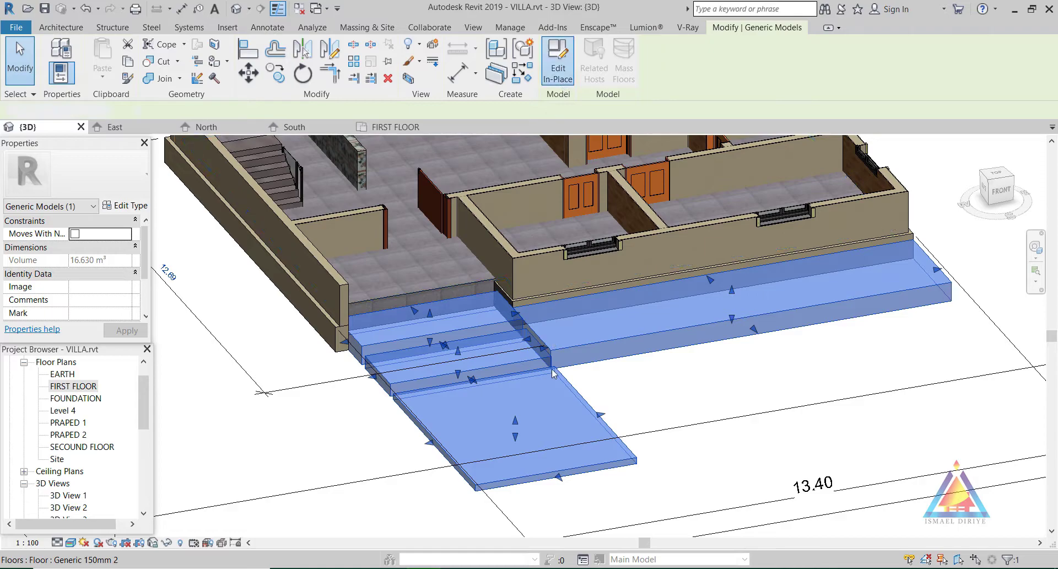
left_click(556, 447)
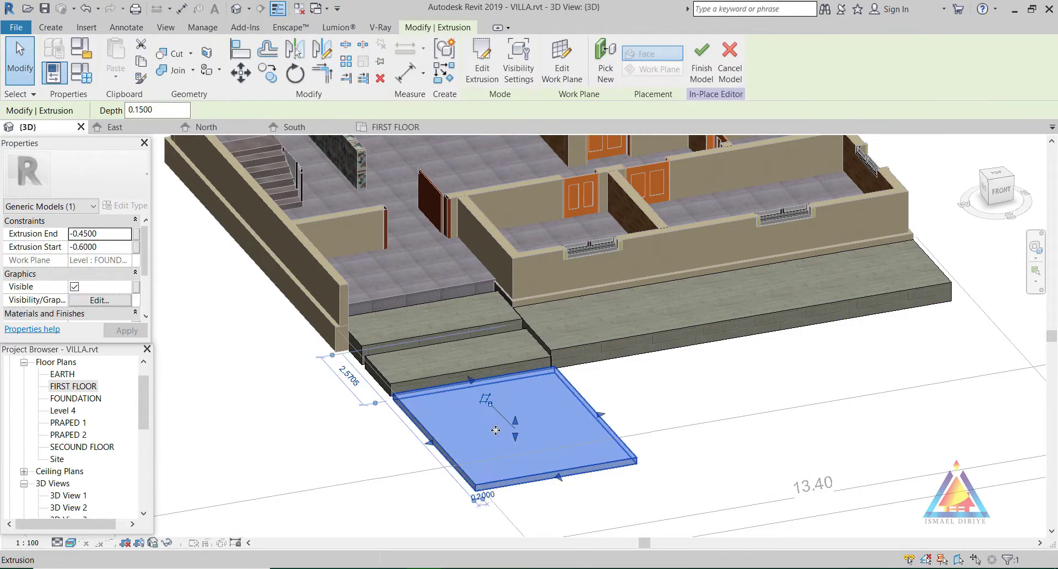
key("Delete")
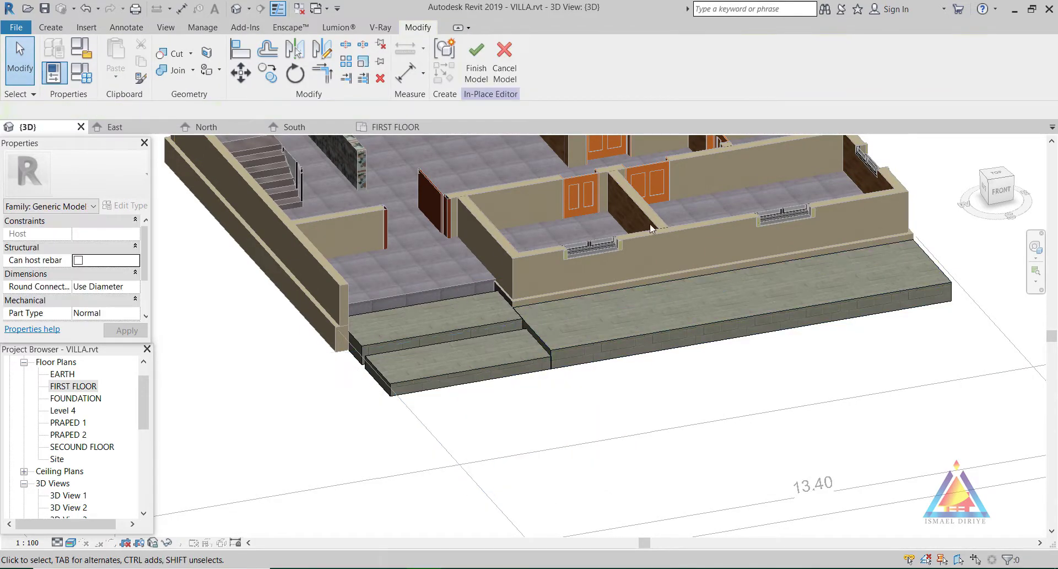
left_click(477, 61)
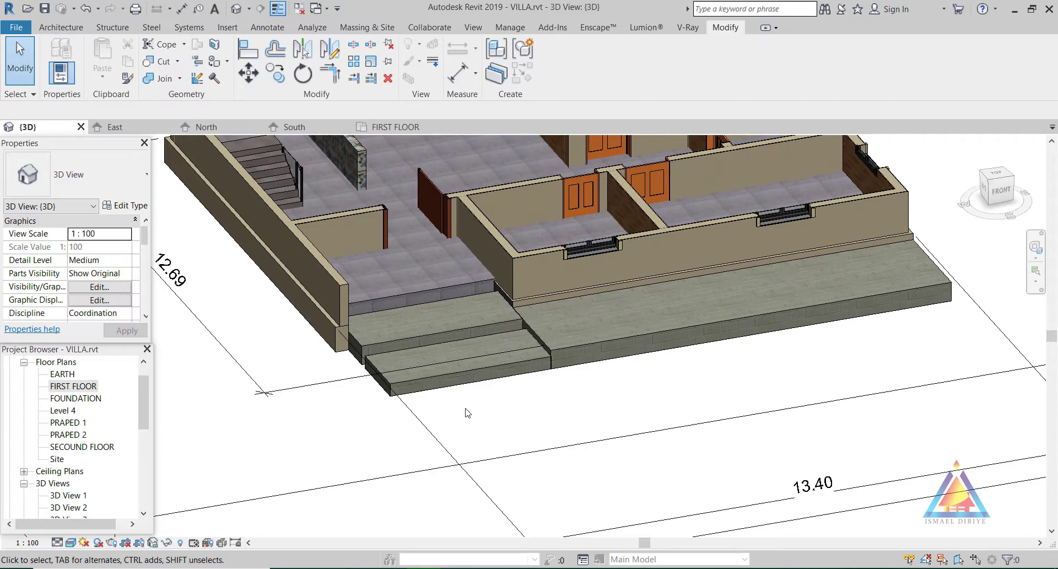
Turn off the section box to show the whole villa in the 3D view
scroll(467, 413, "down", 3)
scroll(365, 423, "up", 1)
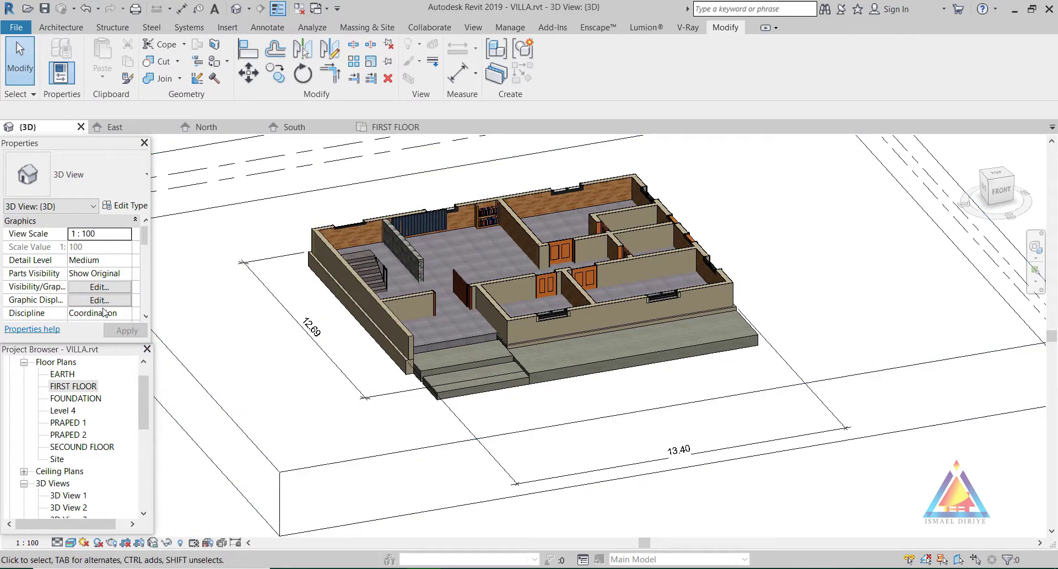
scroll(96, 308, "down", 3)
scroll(83, 264, "down", 3)
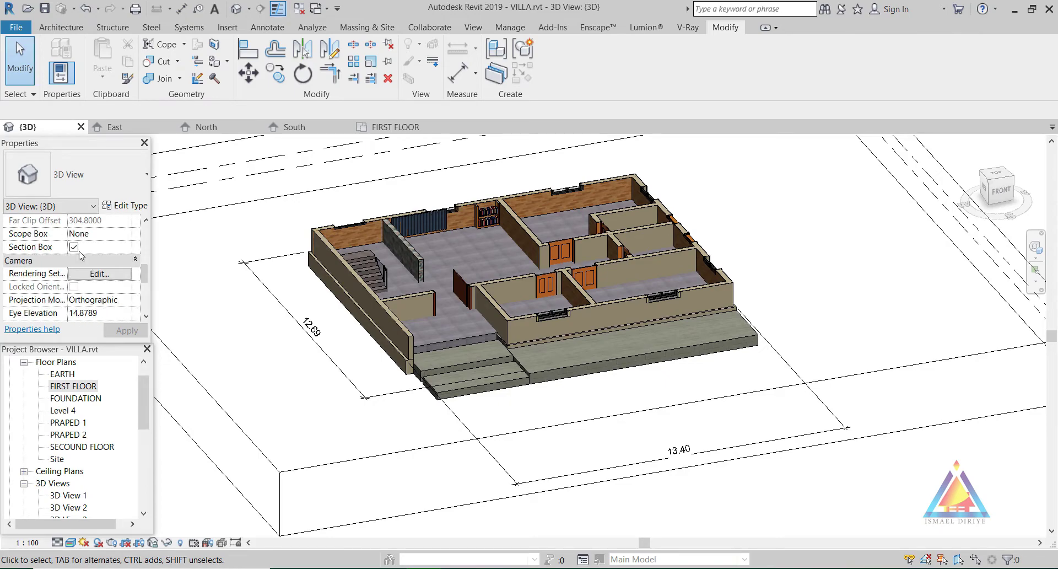
left_click(74, 246)
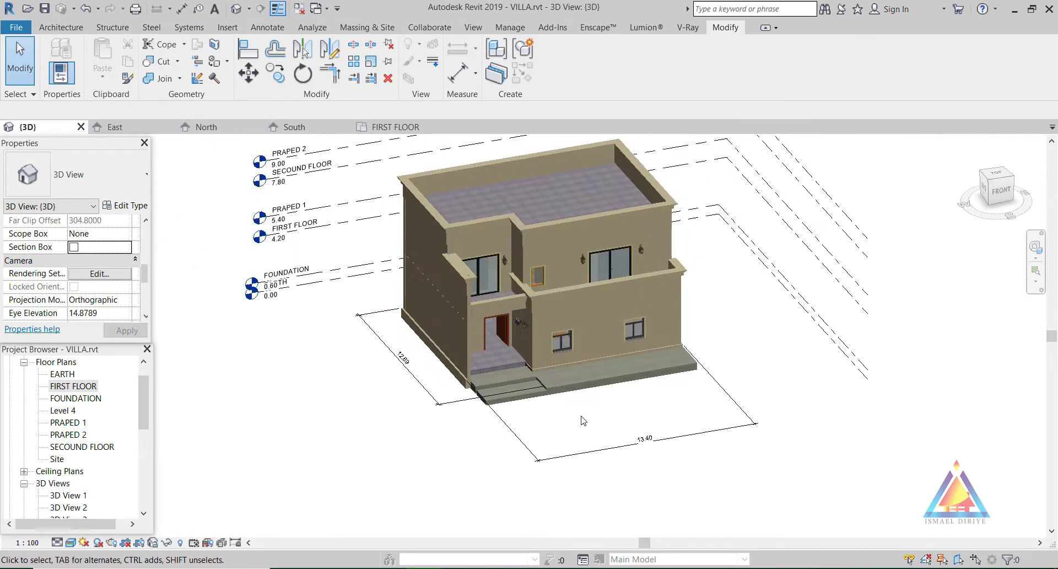
scroll(584, 420, "down", 2)
scroll(567, 457, "up", 5)
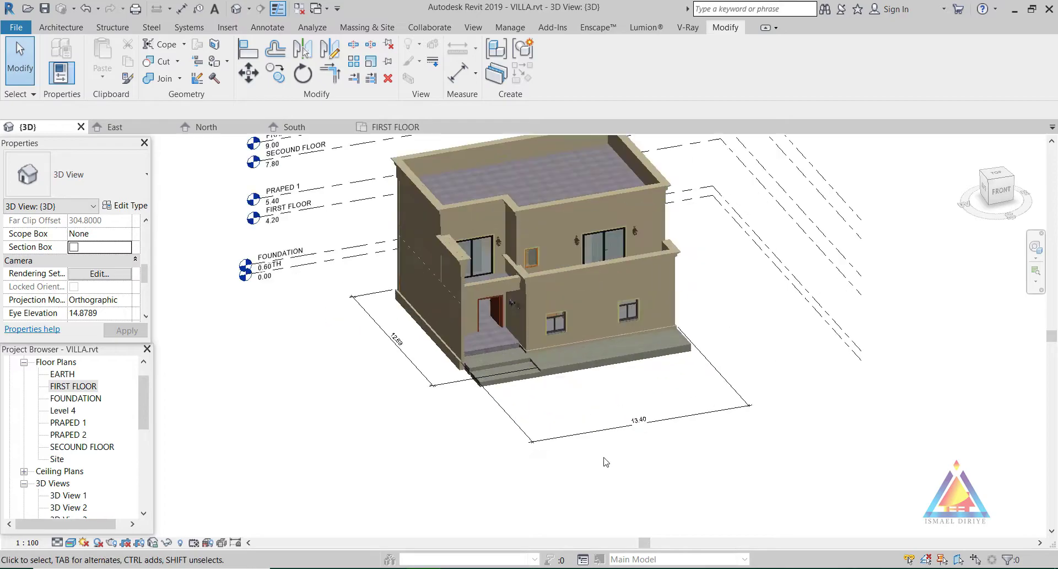
scroll(288, 366, "down", 2)
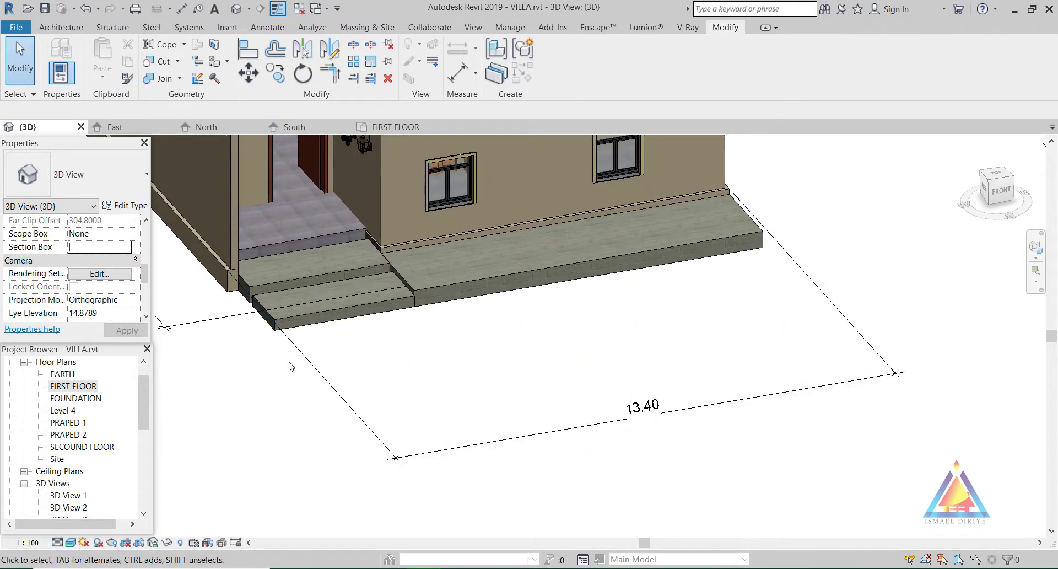
scroll(245, 361, "up", 3)
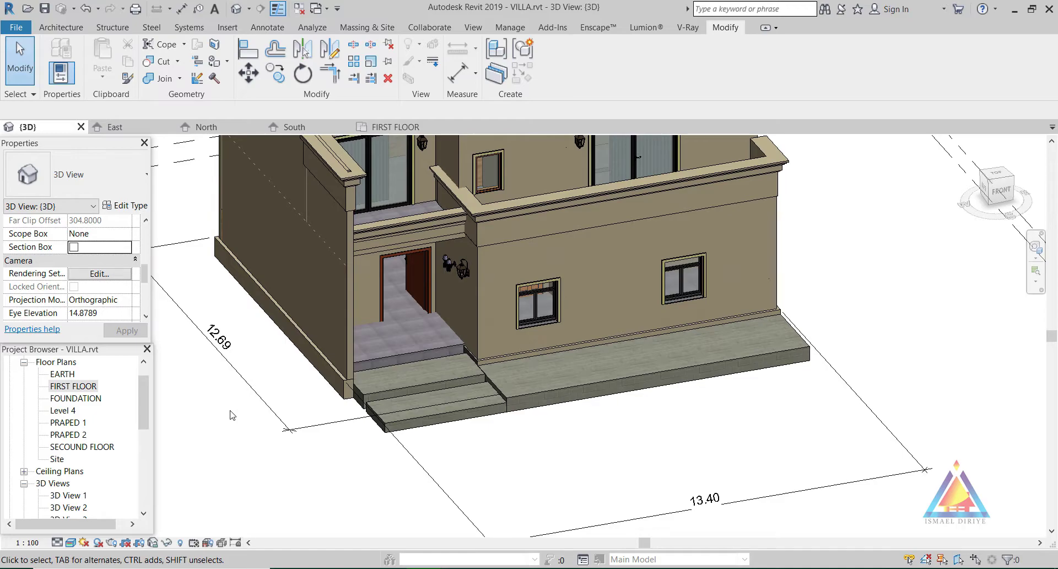
Open the FIRST FLOOR plan and make the Site category's Survey Point visible in its visibility/graphic overrides
left_click(395, 127)
left_click(472, 27)
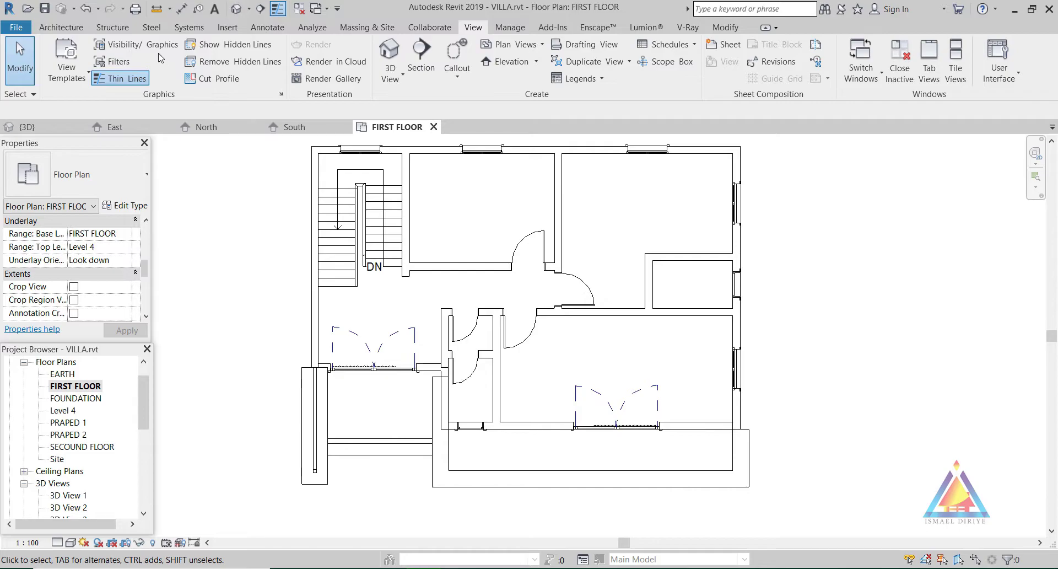
left_click(147, 46)
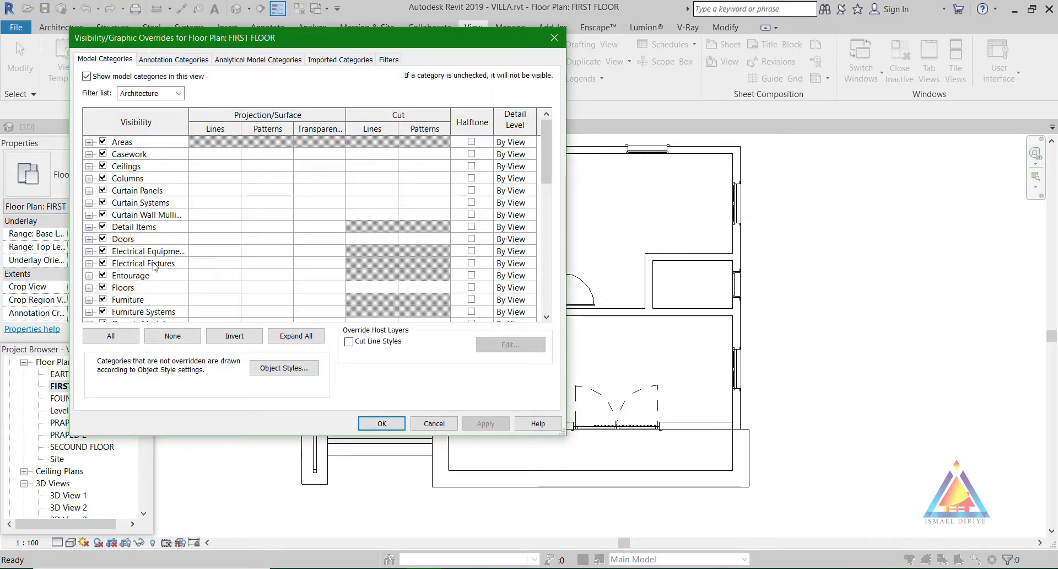
scroll(118, 292, "down", 5)
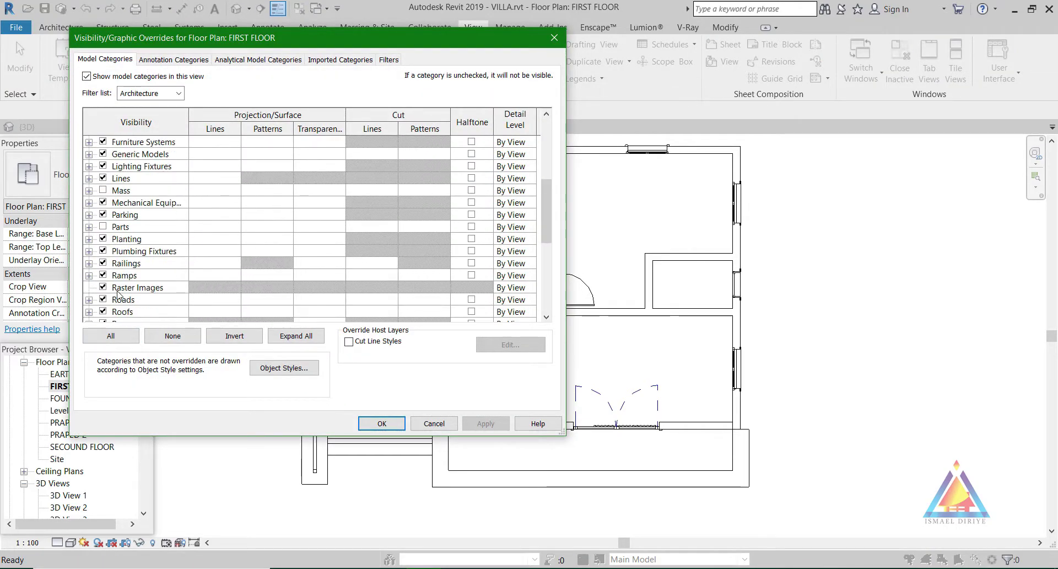
scroll(122, 292, "down", 2)
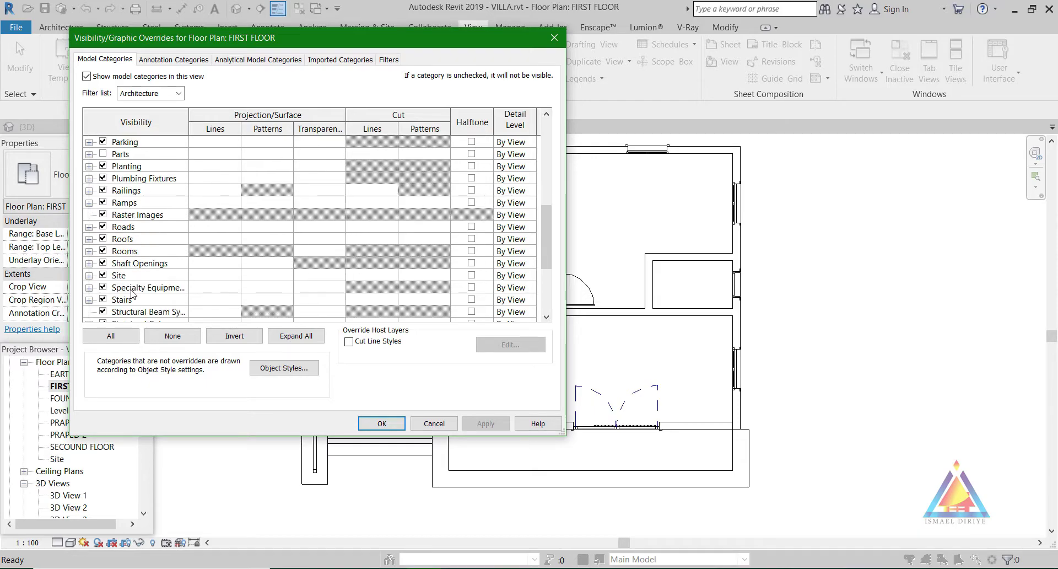
left_click(88, 275)
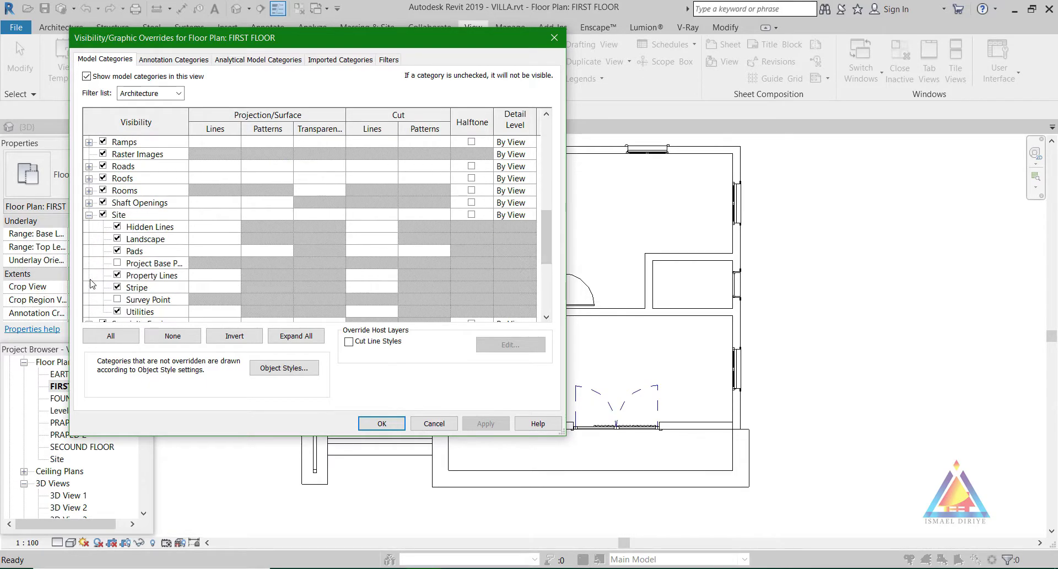
left_click(140, 302)
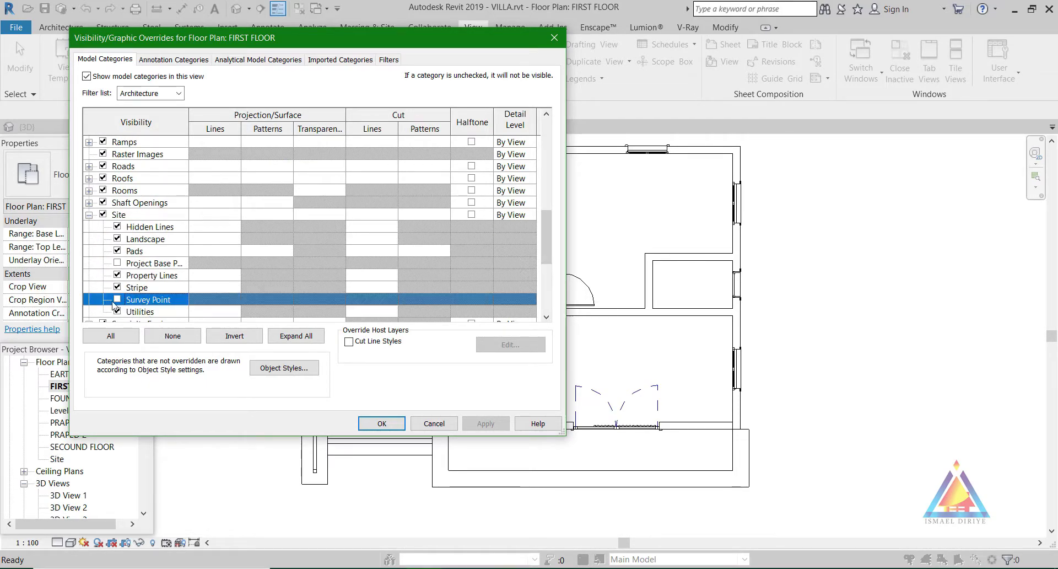
left_click(382, 424)
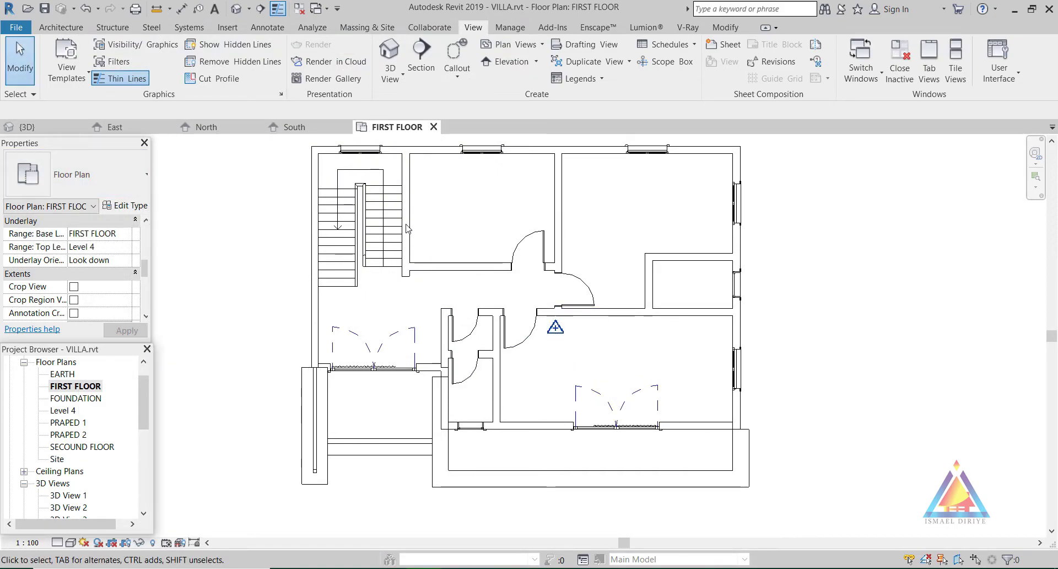
Close the South, North, East and 3D views, leaving only the FIRST FLOOR plan open, and save the project
left_click(346, 127)
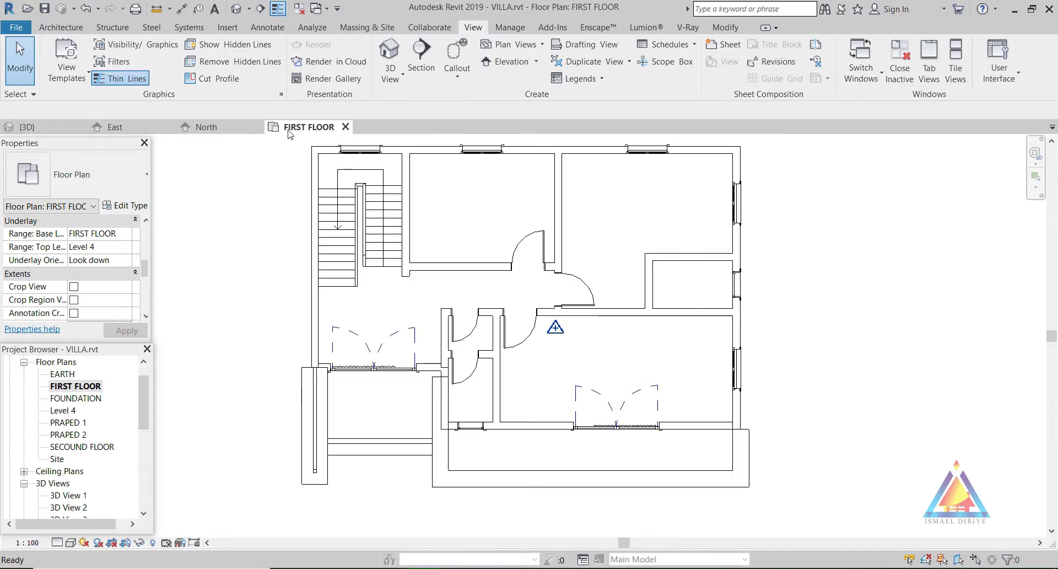
left_click(258, 127)
left_click(170, 127)
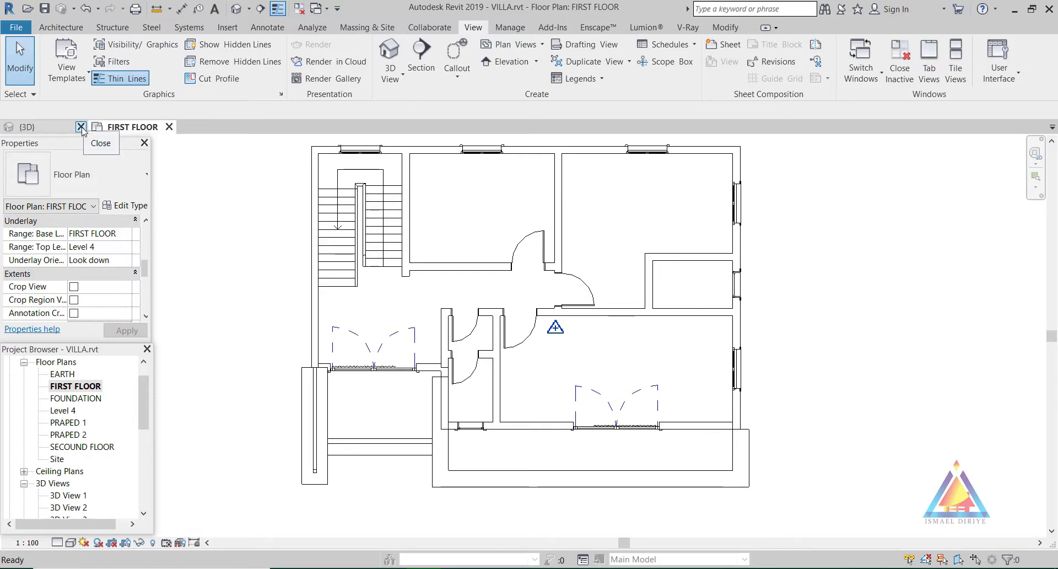
left_click(81, 127)
left_click(45, 14)
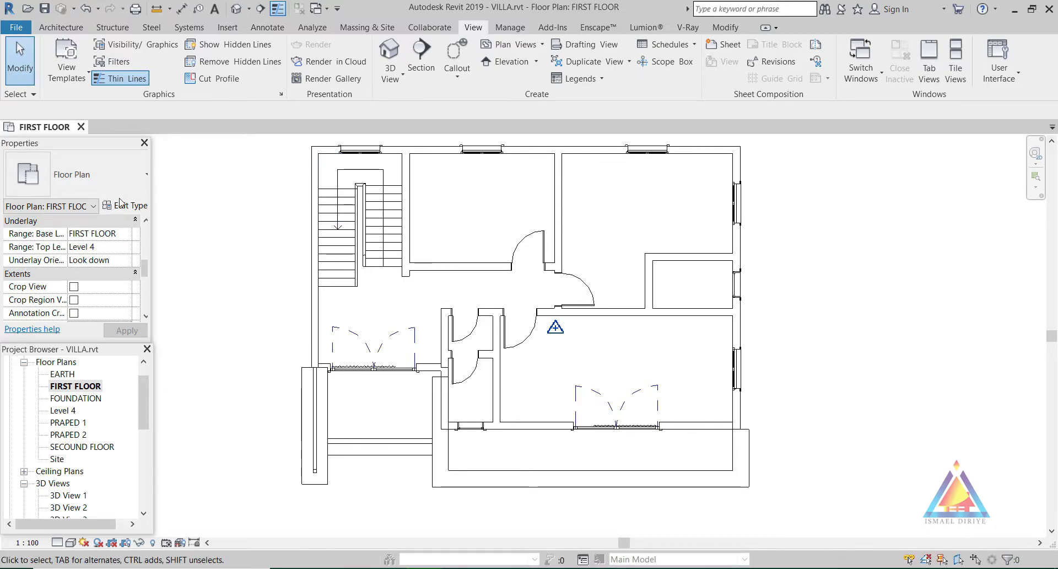
Close the villa project's remaining view and create a new project from the Architectural Template
left_click(81, 127)
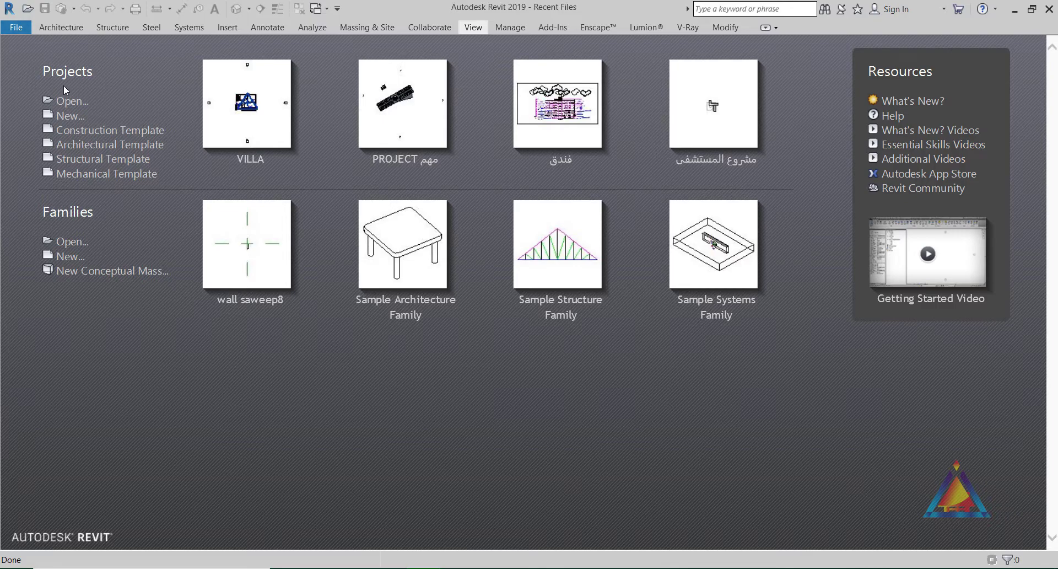
left_click(105, 130)
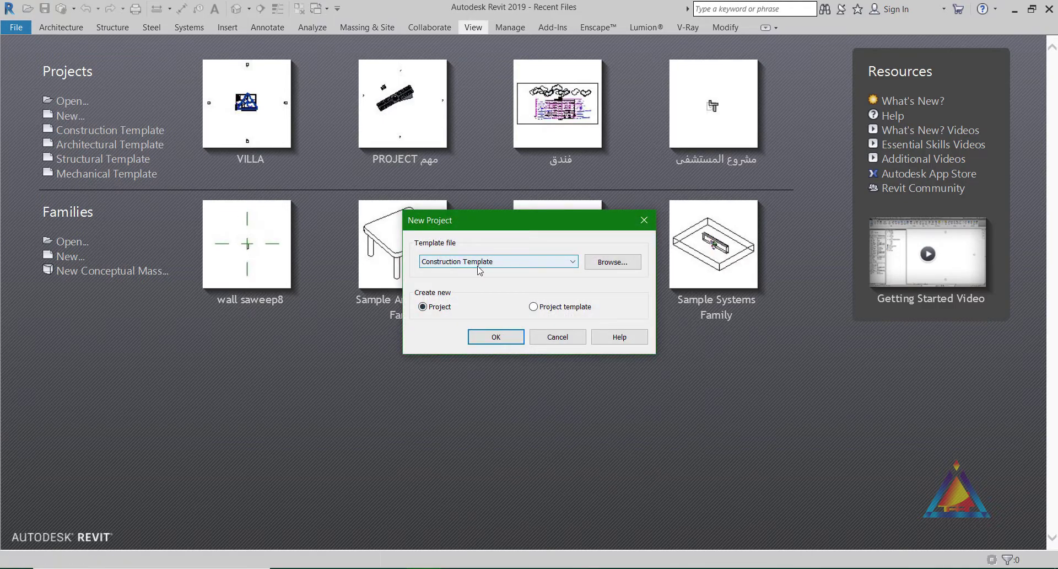
left_click(477, 266)
left_click(485, 298)
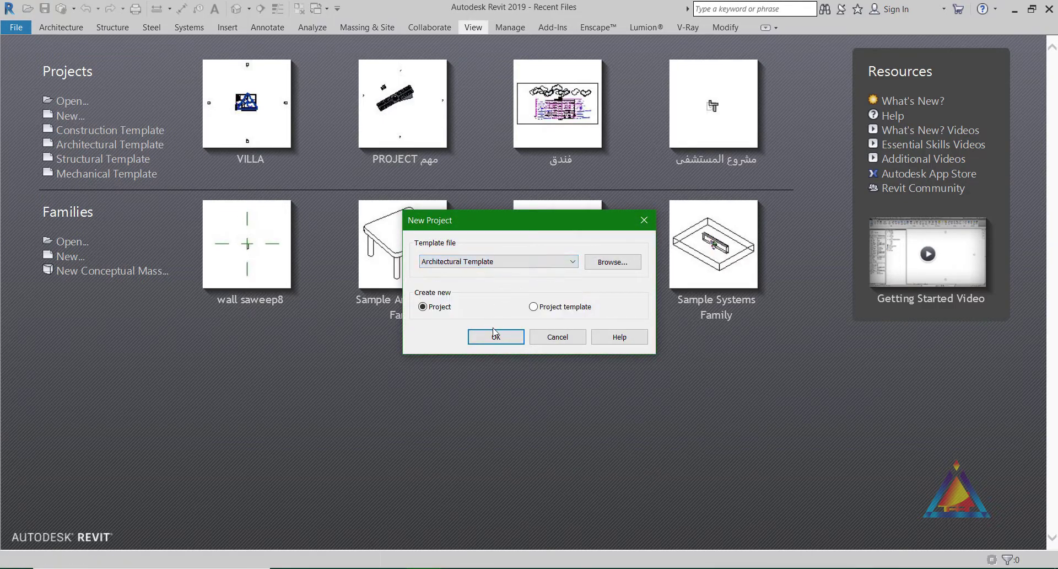
left_click(496, 338)
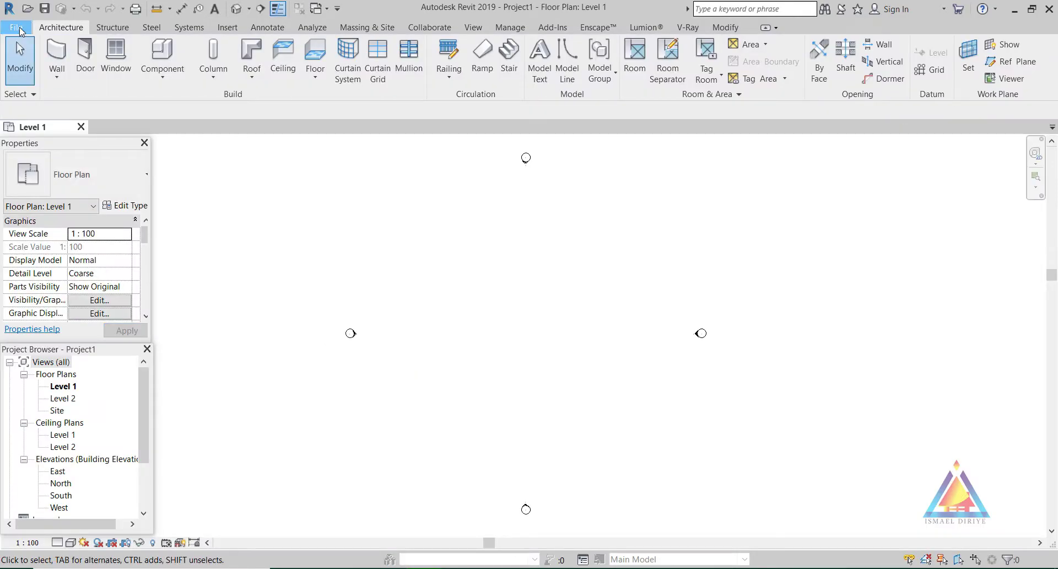
Save the new project on the Desktop as Master Layout, accepting the existing file save options
left_click(16, 27)
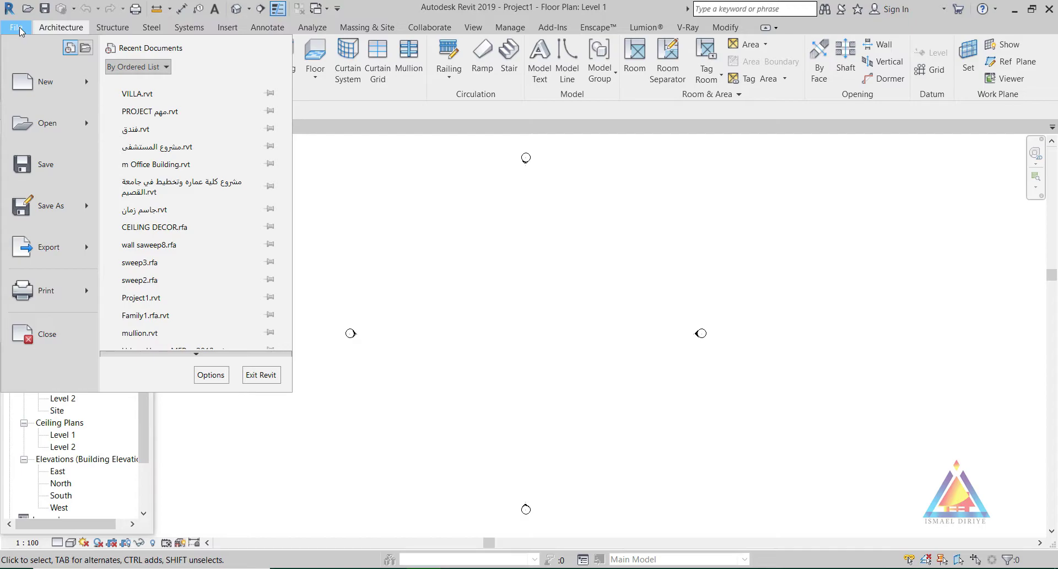
left_click(61, 166)
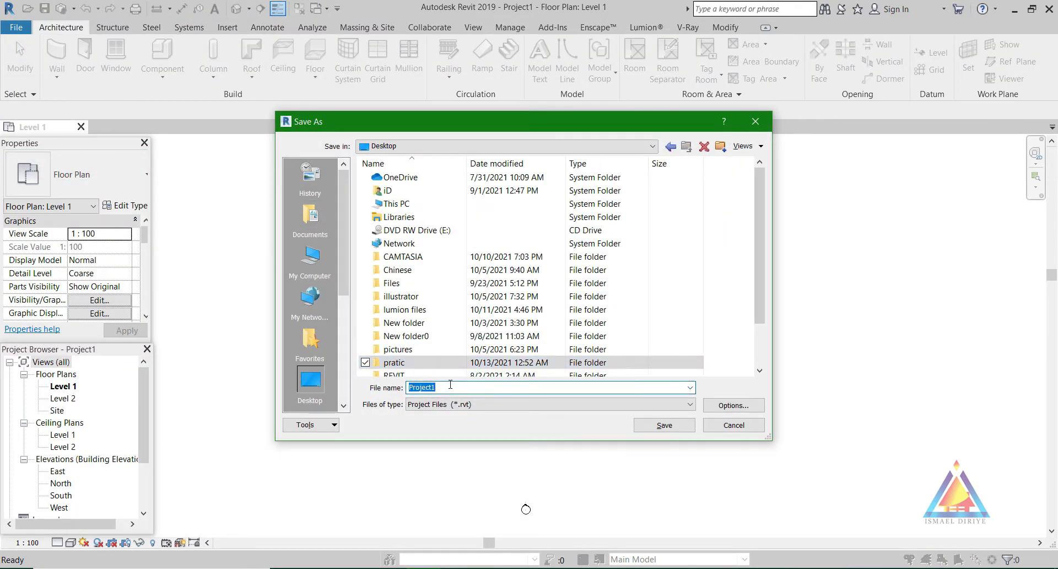
type("Master Layout")
left_click(733, 405)
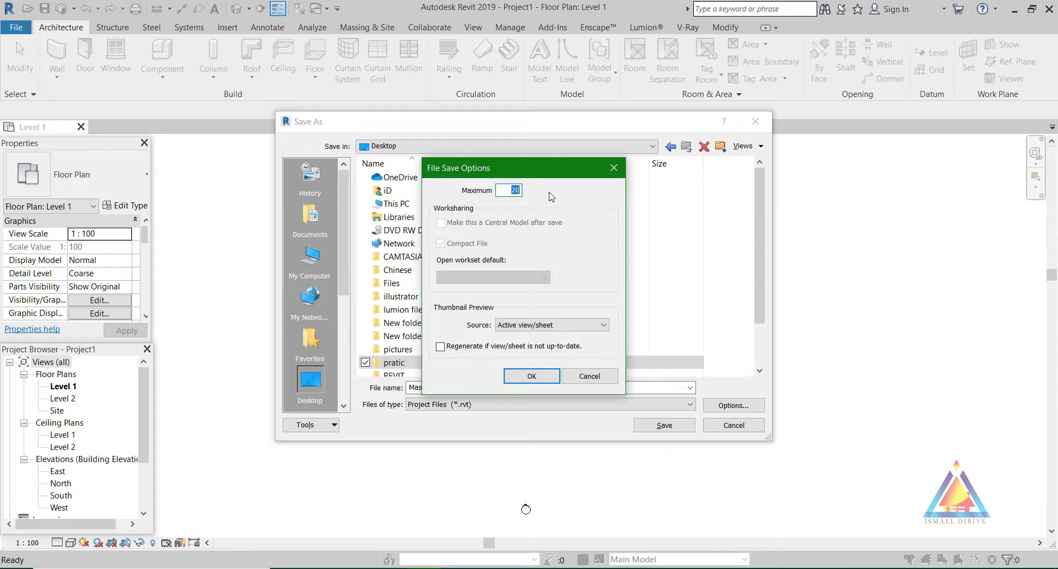
left_click(519, 381)
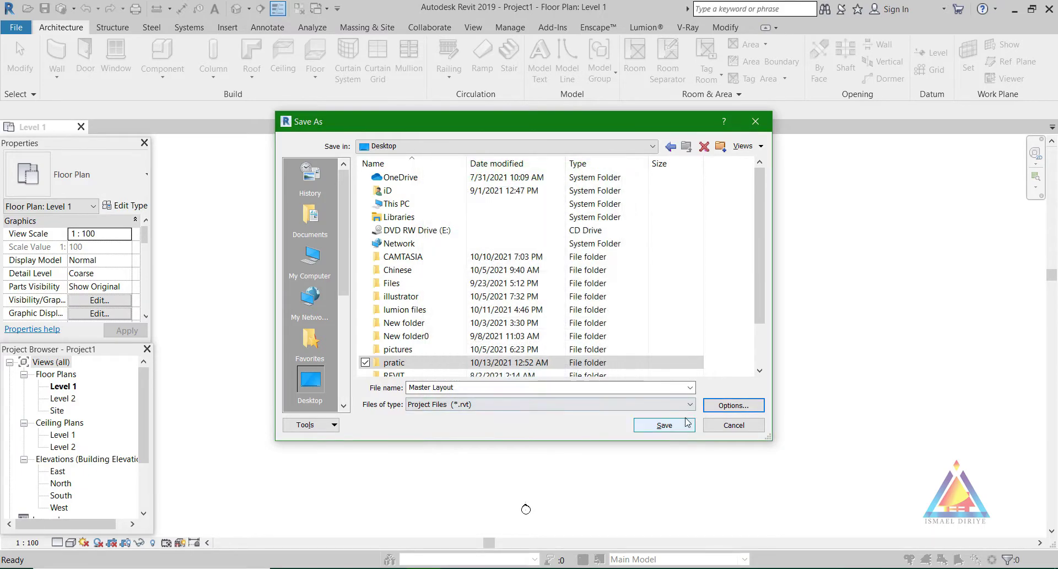
left_click(664, 425)
Delete all four elevation markers from the Level 1 floor plan
scroll(471, 297, "down", 3)
left_click_drag(261, 191, 610, 453)
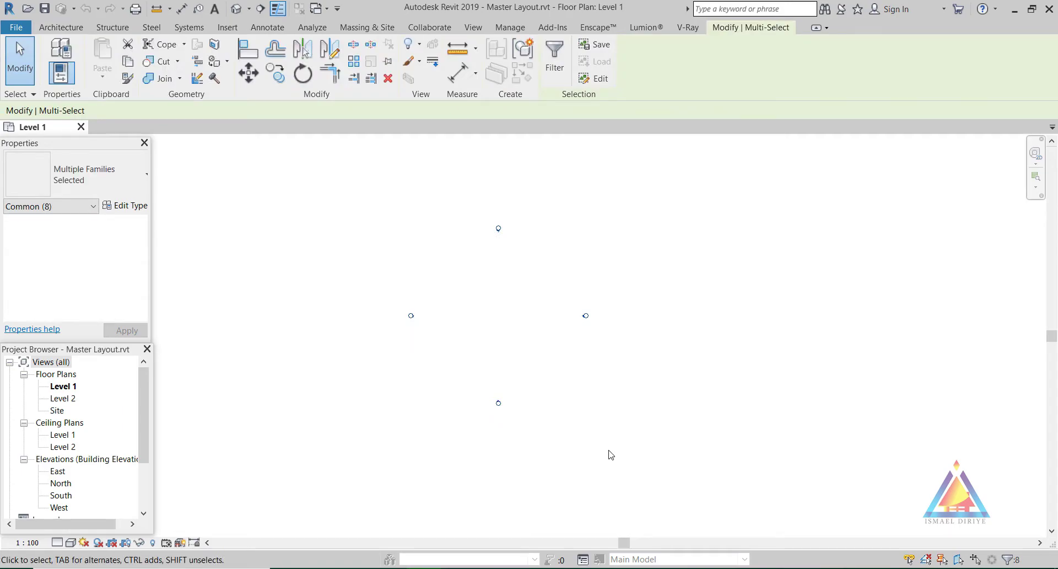
key("Delete")
key("Return")
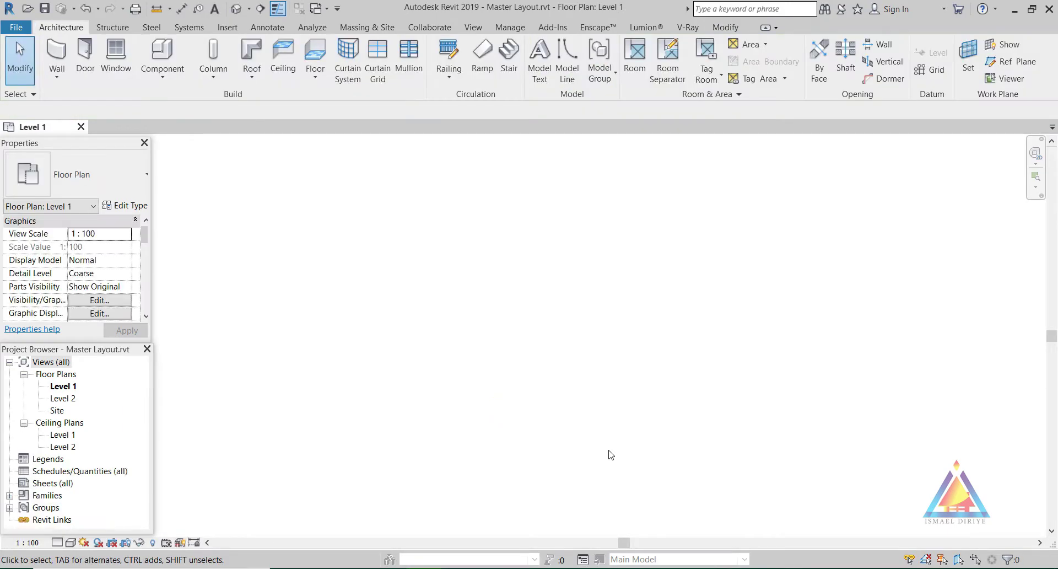
Set the project's length units to meters with rounding to 2 decimal places
left_click(510, 27)
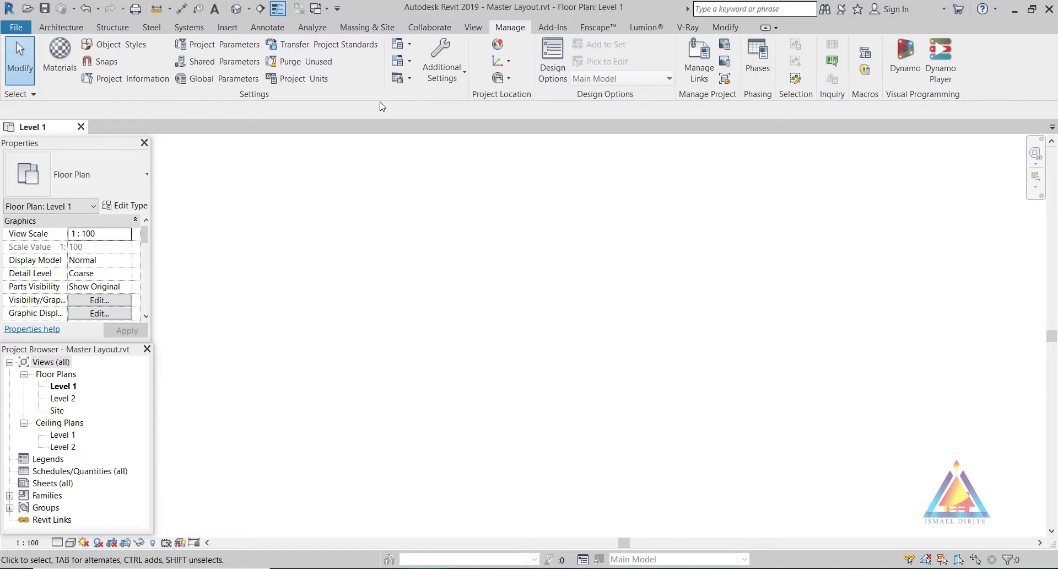
left_click(305, 79)
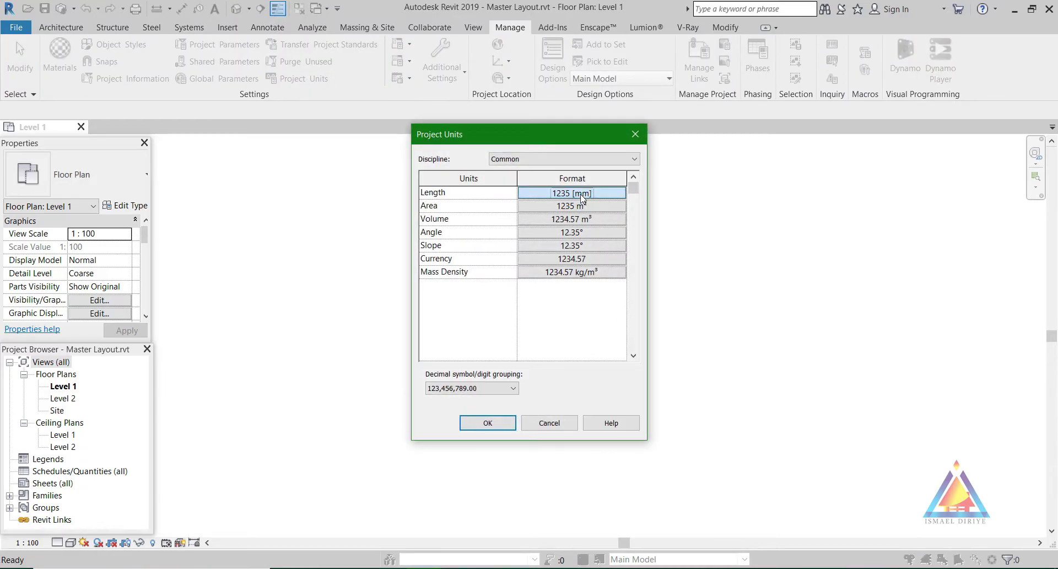
left_click(576, 198)
left_click(548, 218)
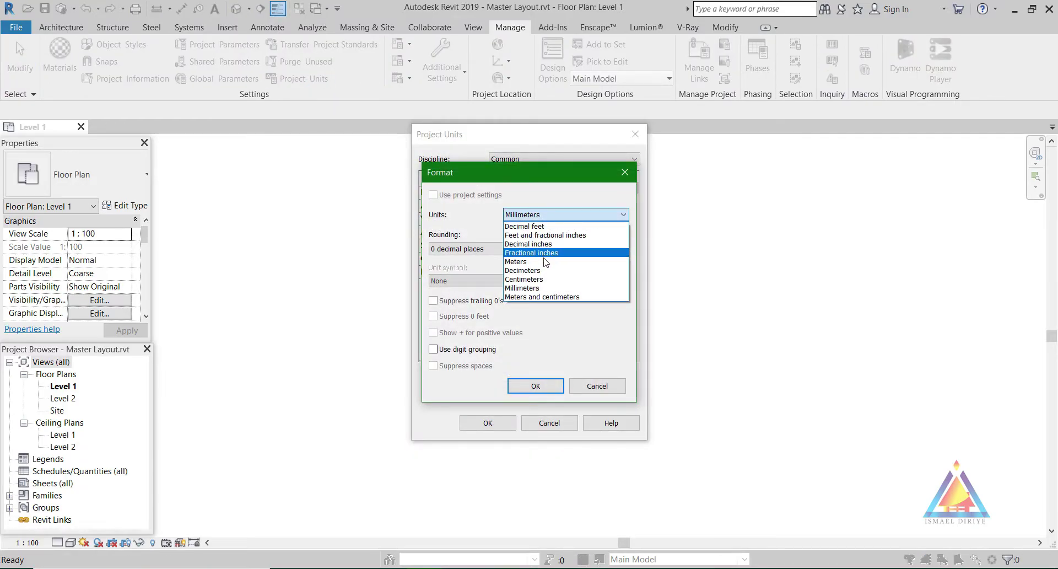
left_click(531, 262)
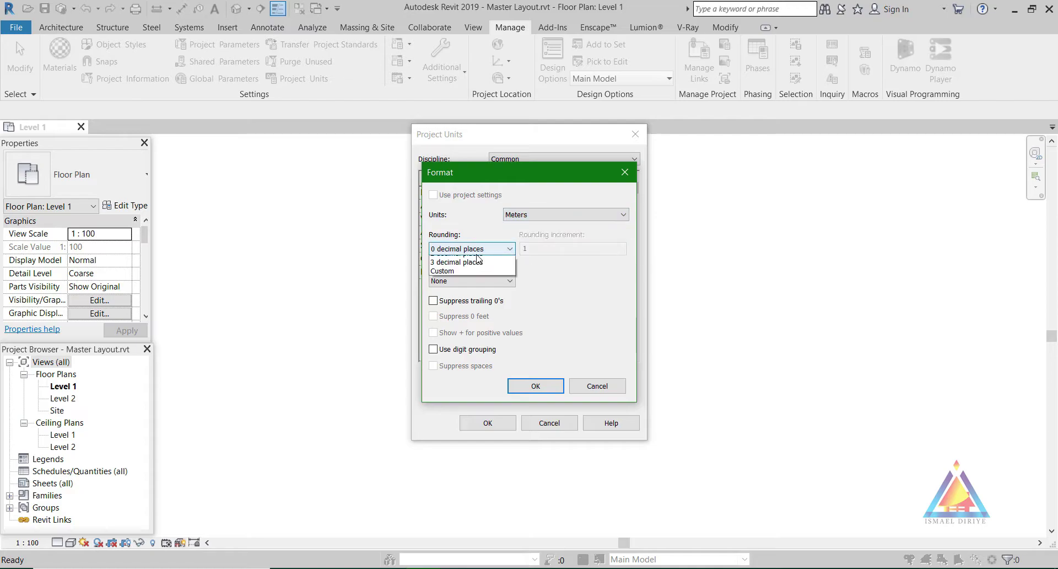
left_click(485, 248)
left_click(472, 304)
left_click(532, 386)
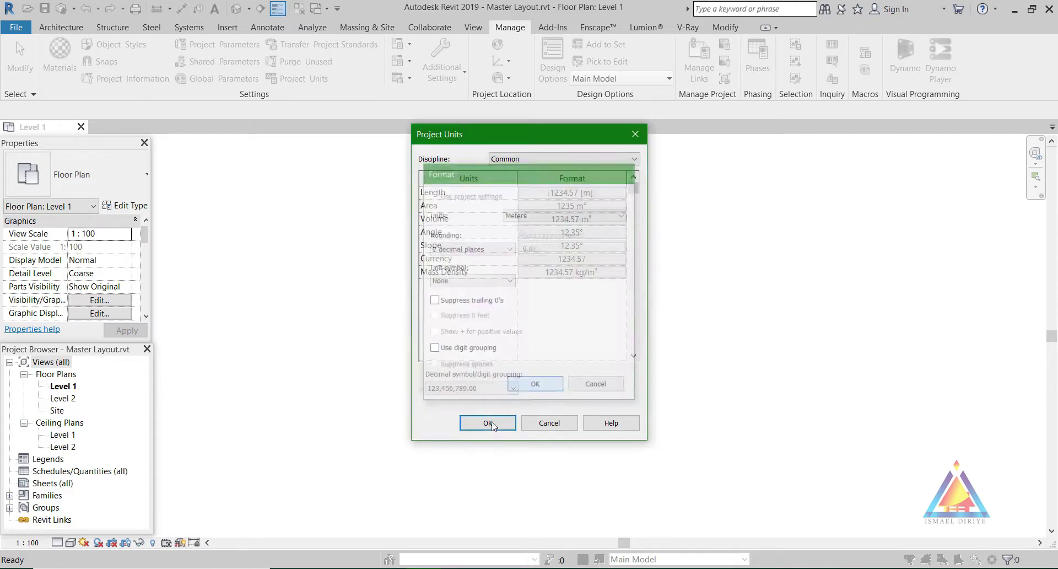
left_click(487, 423)
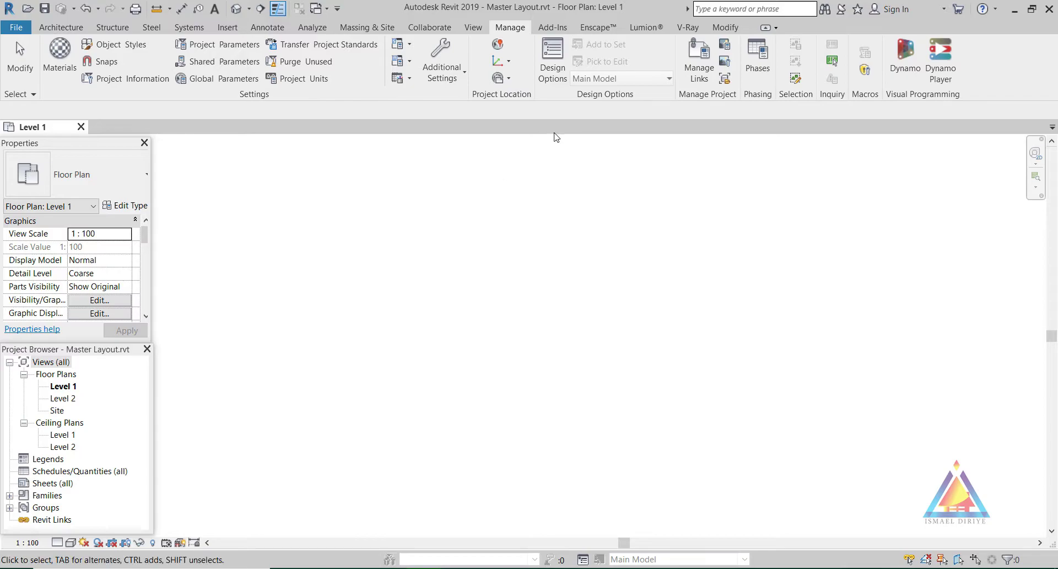
Create a property line by sketching a rectangle about 55 m wide and 39 m high in the Level 1 plan
left_click(61, 27)
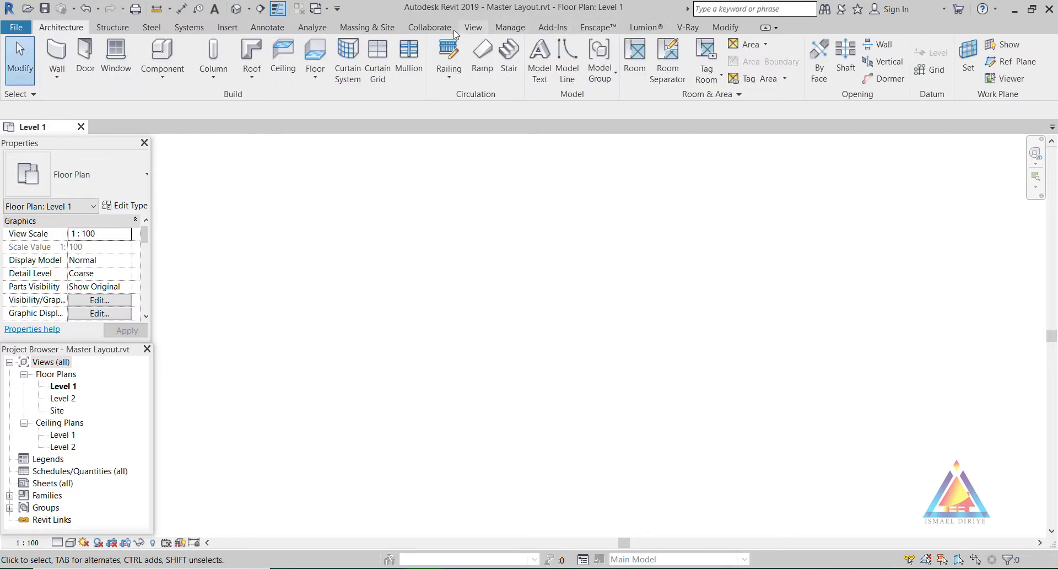
left_click(386, 28)
left_click(603, 59)
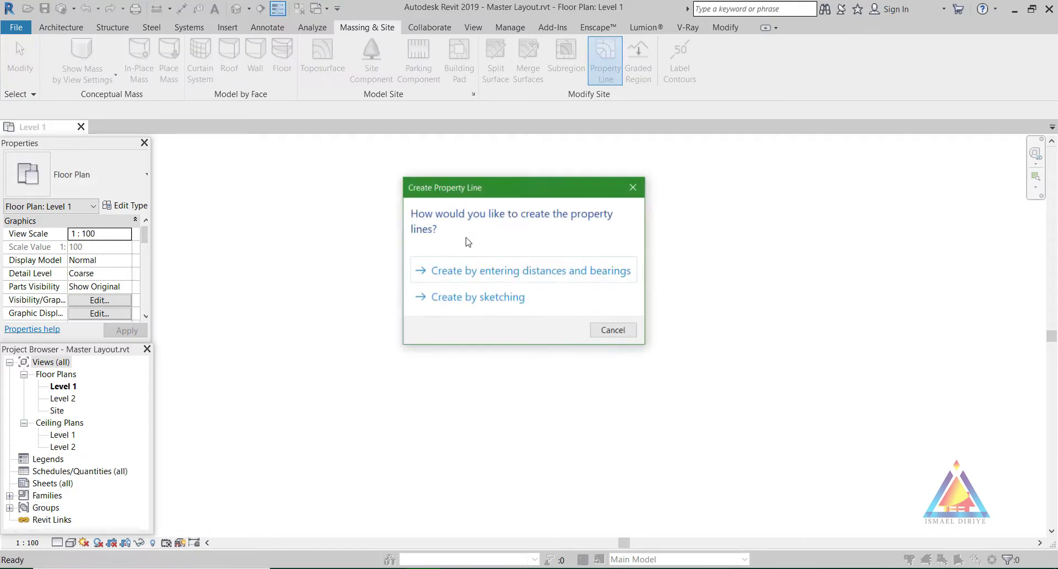
left_click(473, 298)
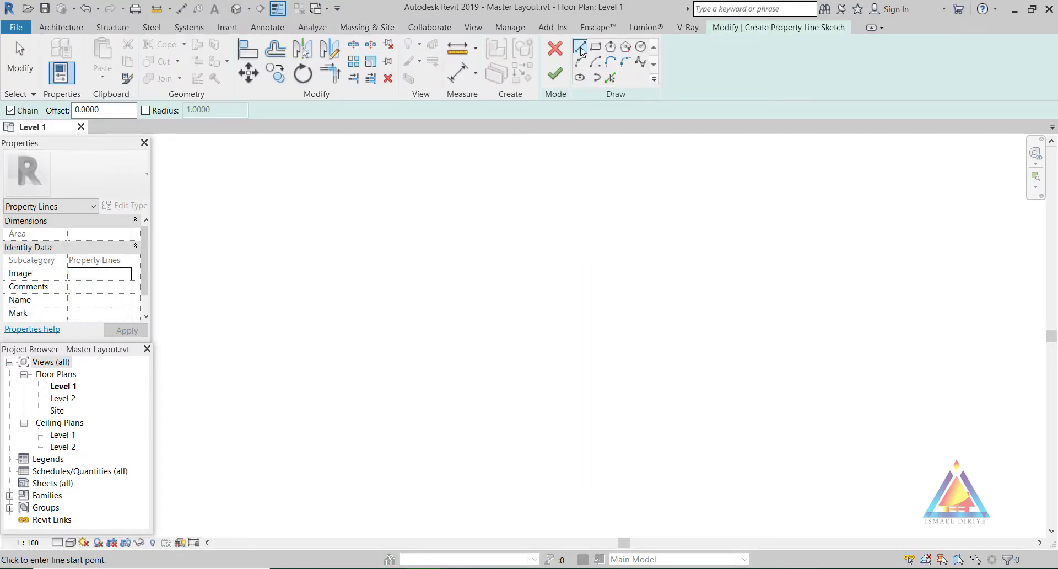
left_click(596, 46)
left_click(352, 192)
left_click(542, 328)
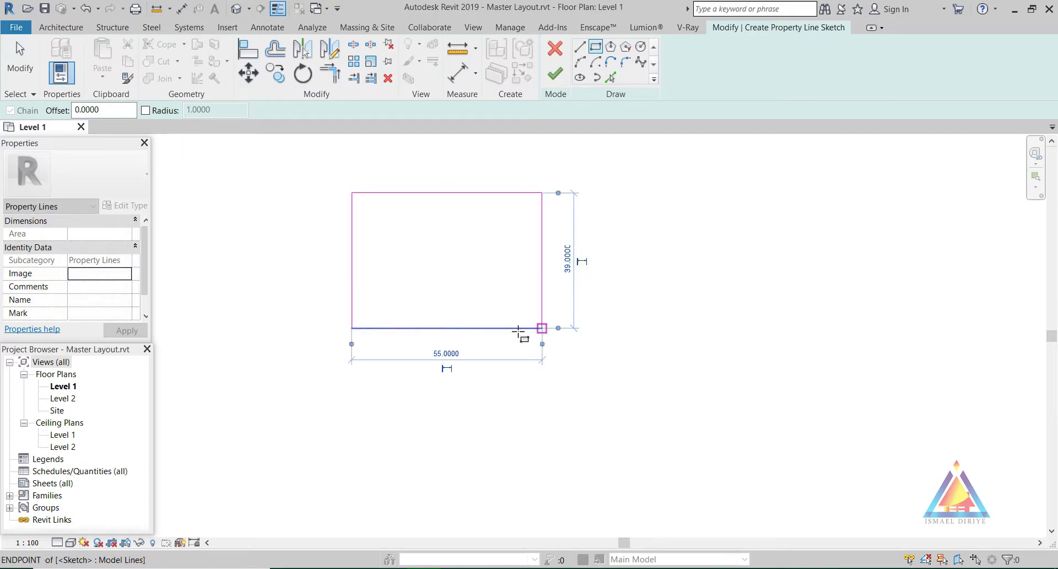
Set the property line rectangle's height to 12.69 m and width to 13.40 m, and finish the sketch
left_click(566, 266)
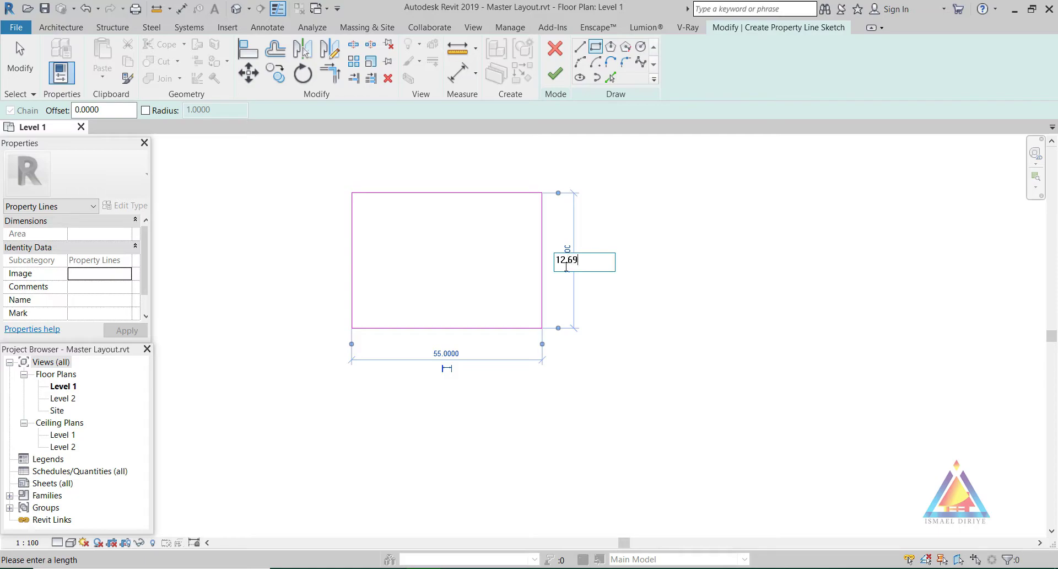
key("Return")
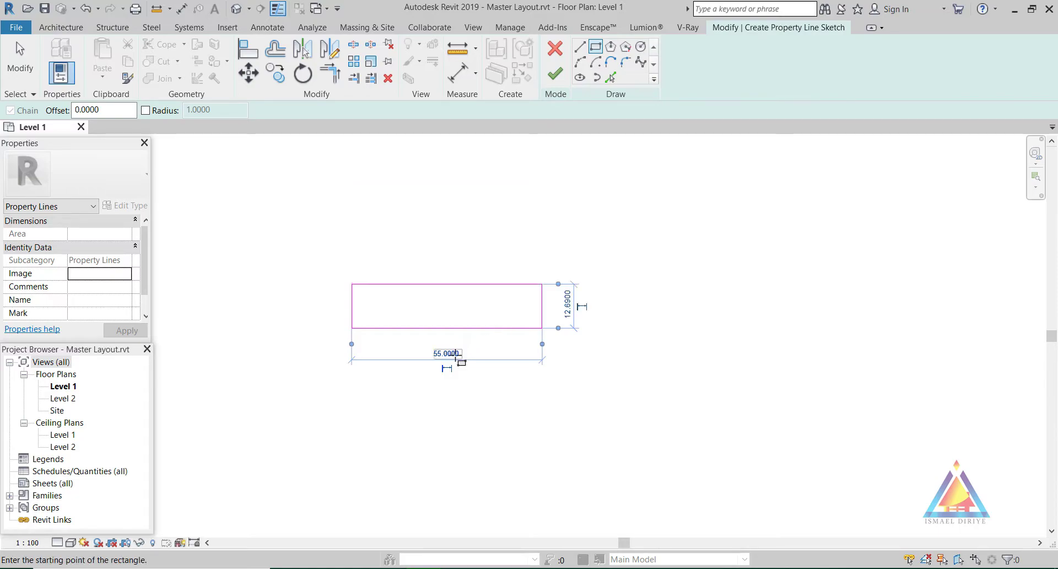
left_click(456, 356)
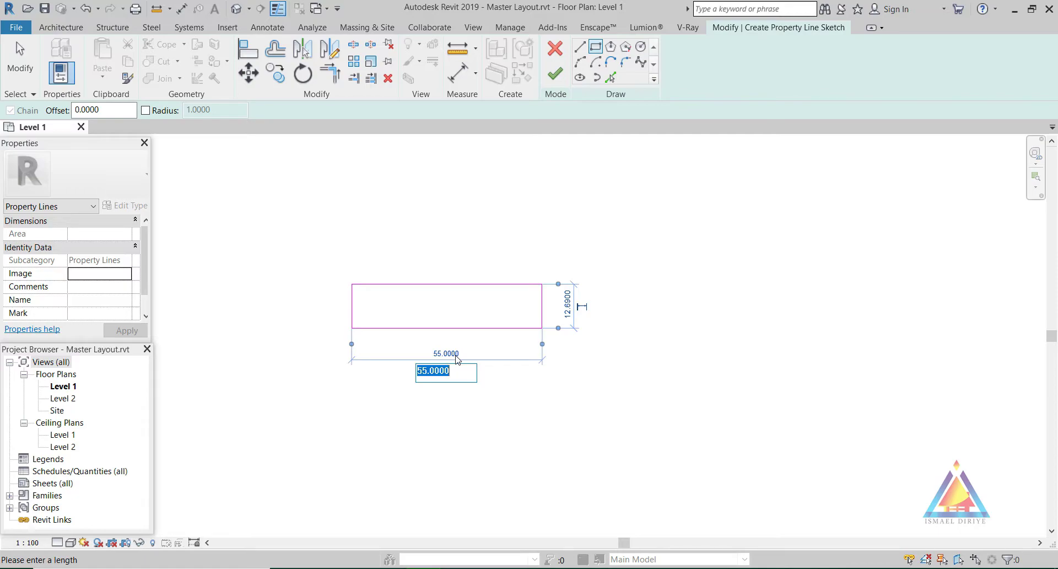
type("13.40")
key("Return")
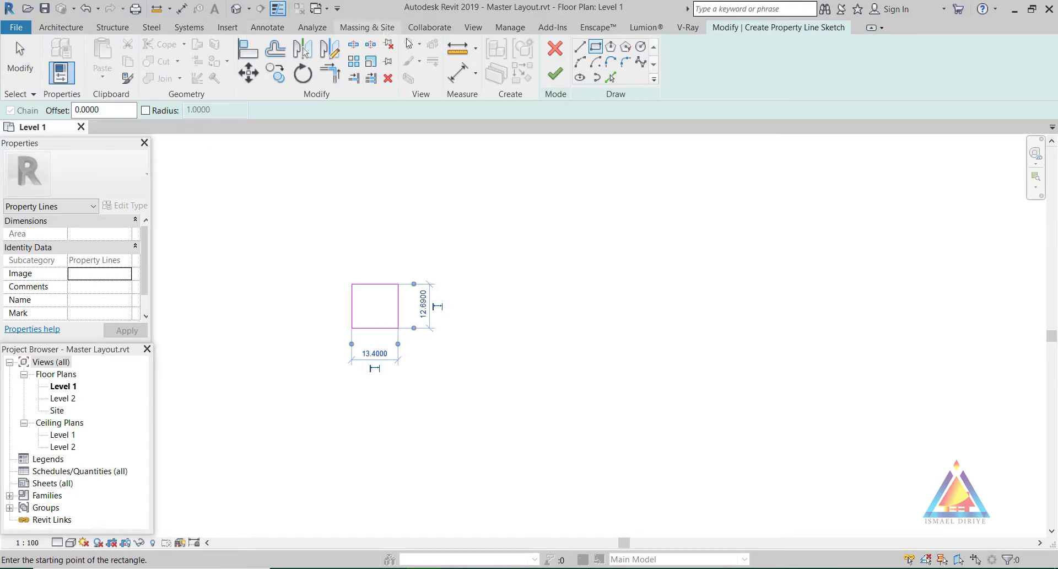
key("Escape")
scroll(312, 224, "up", 5)
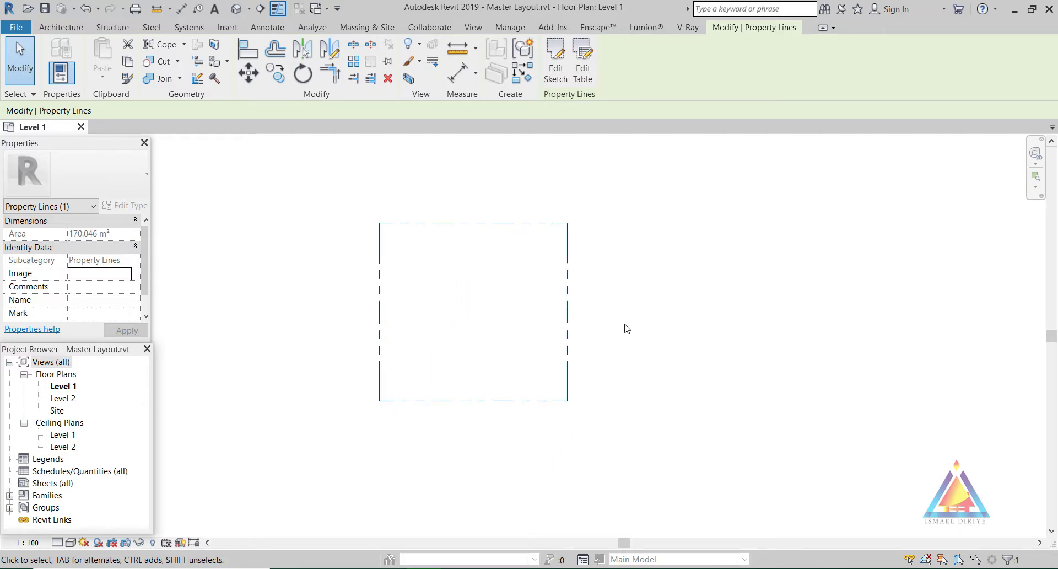
Mirror a copy of the rectangular property line about its right edge
scroll(416, 270, "down", 2)
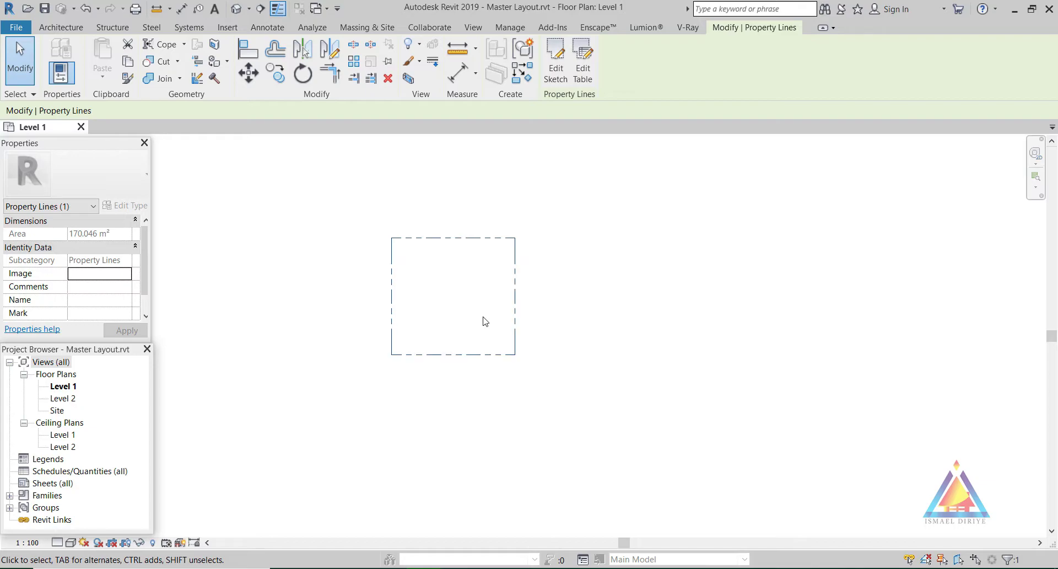
middle_click_drag(556, 370, 531, 367)
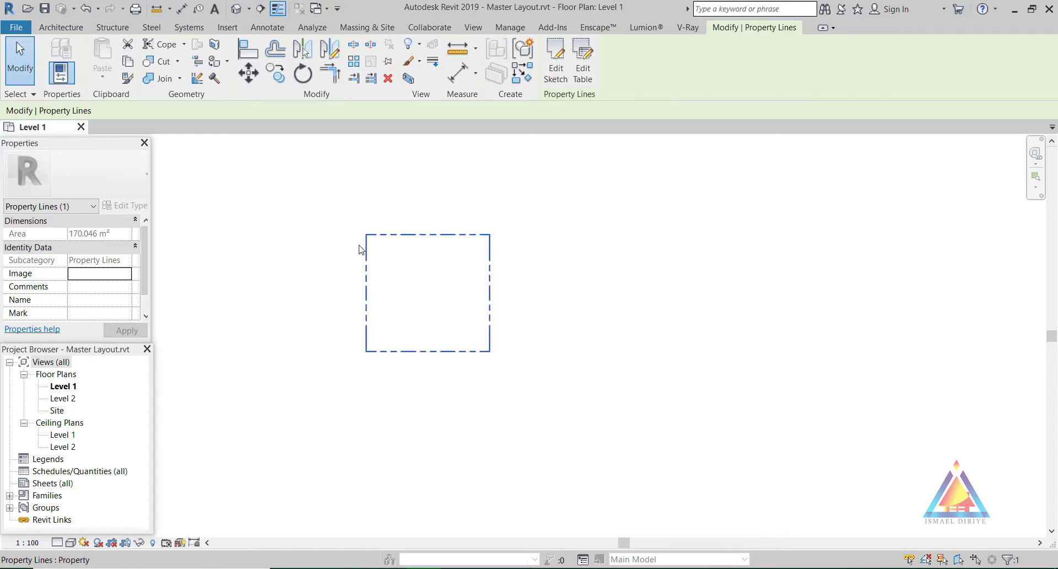
left_click_drag(334, 211, 533, 392)
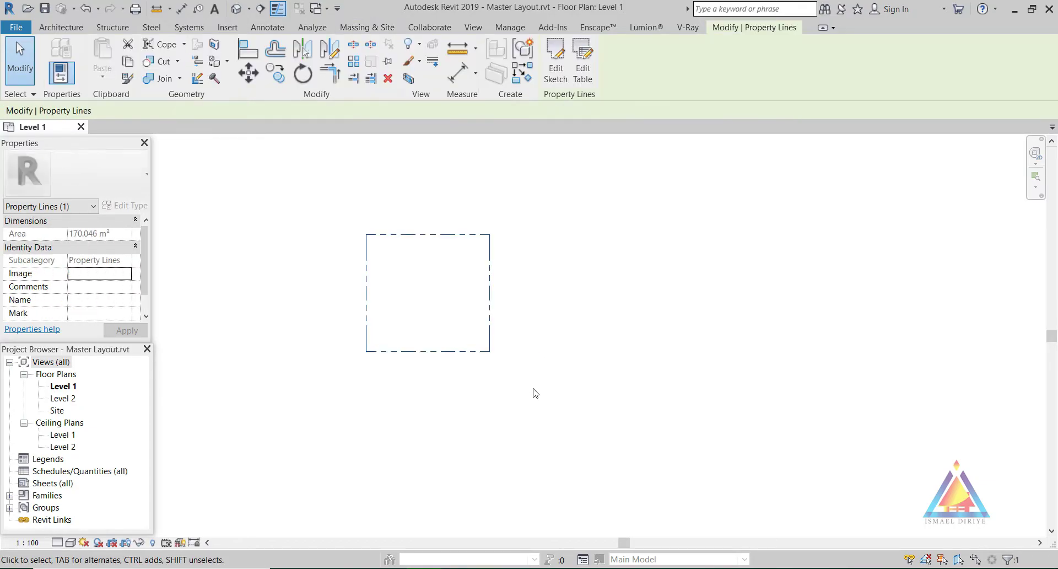
left_click(303, 49)
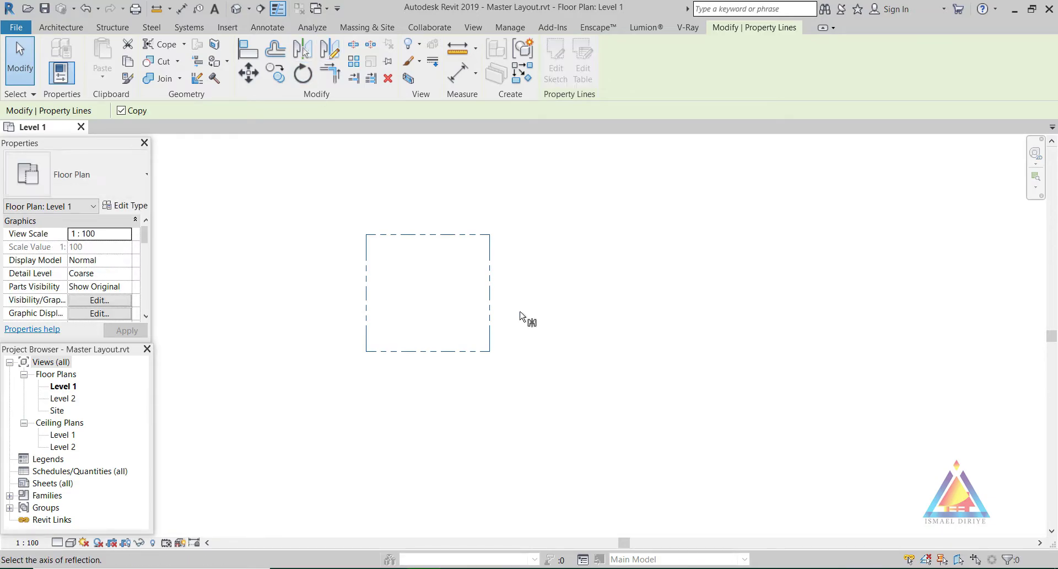
left_click(492, 285)
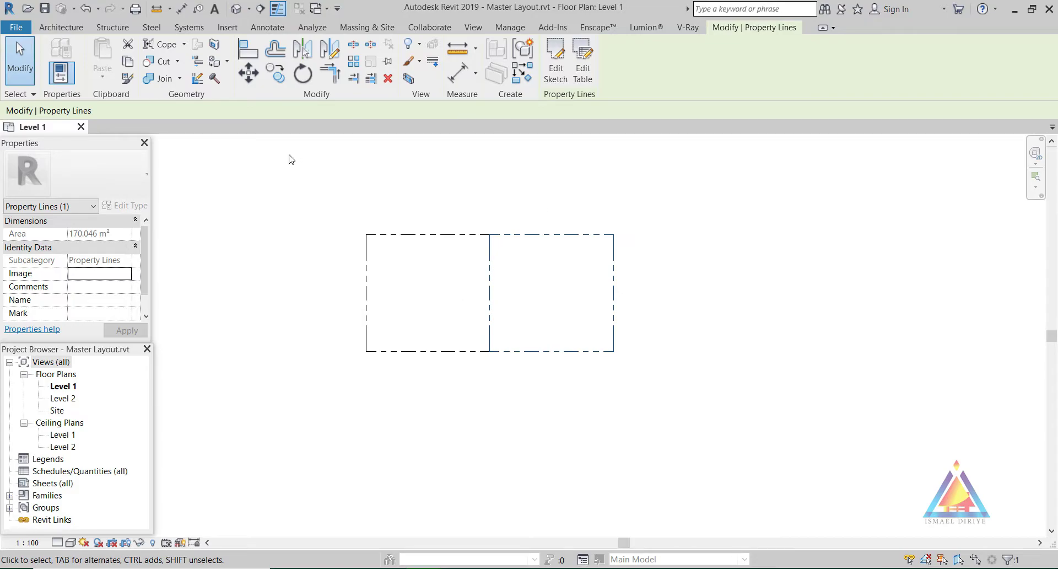
Move the mirrored property line 1 m to the right to leave a gap between the two plots
left_click(249, 73)
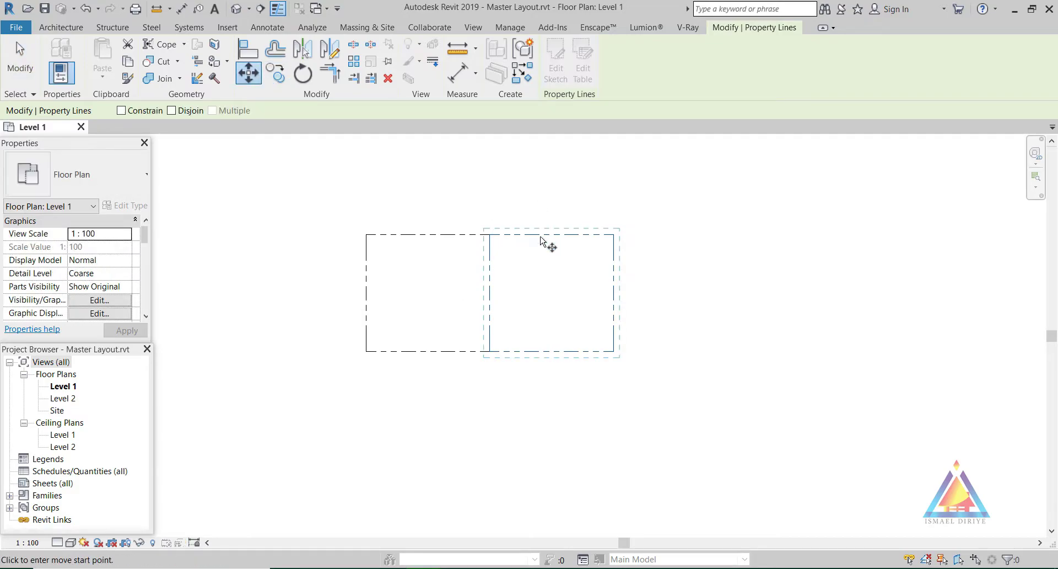
left_click(490, 235)
type("1")
key("Return")
Mirror a copy of both property line plots about the right edge of the second plot
left_click_drag(335, 213, 707, 418)
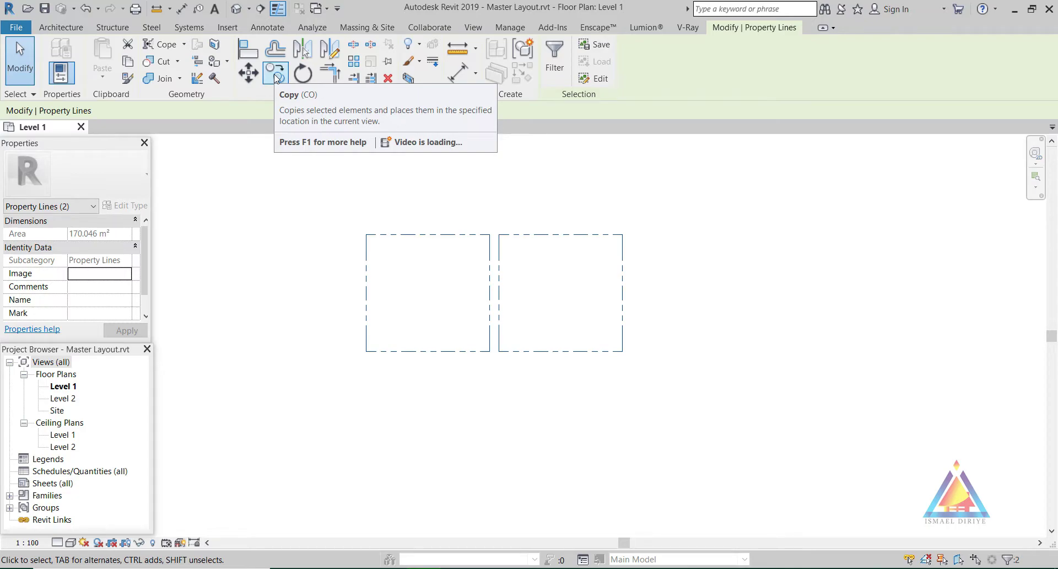
left_click(303, 48)
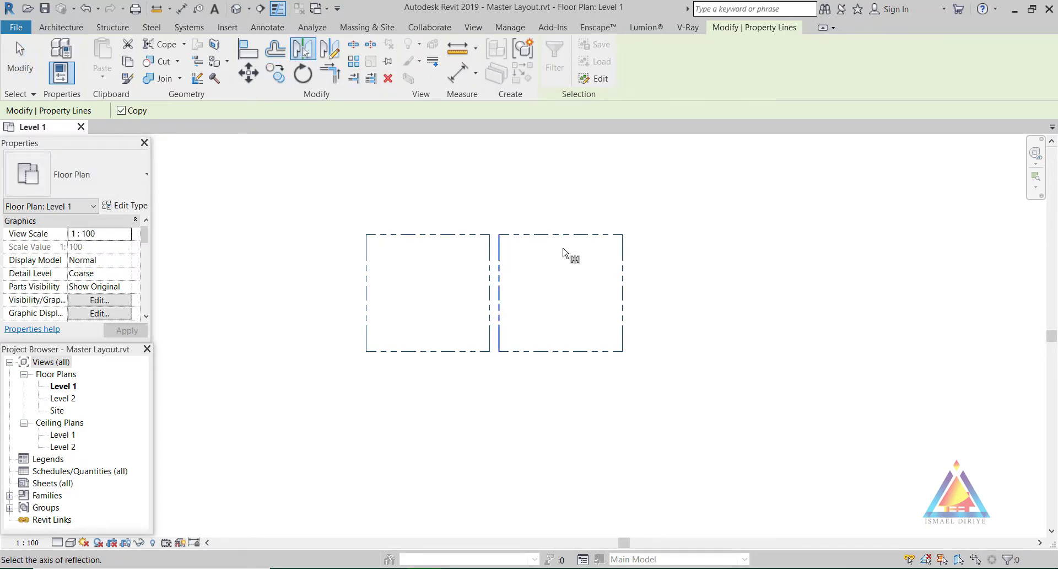
left_click(625, 292)
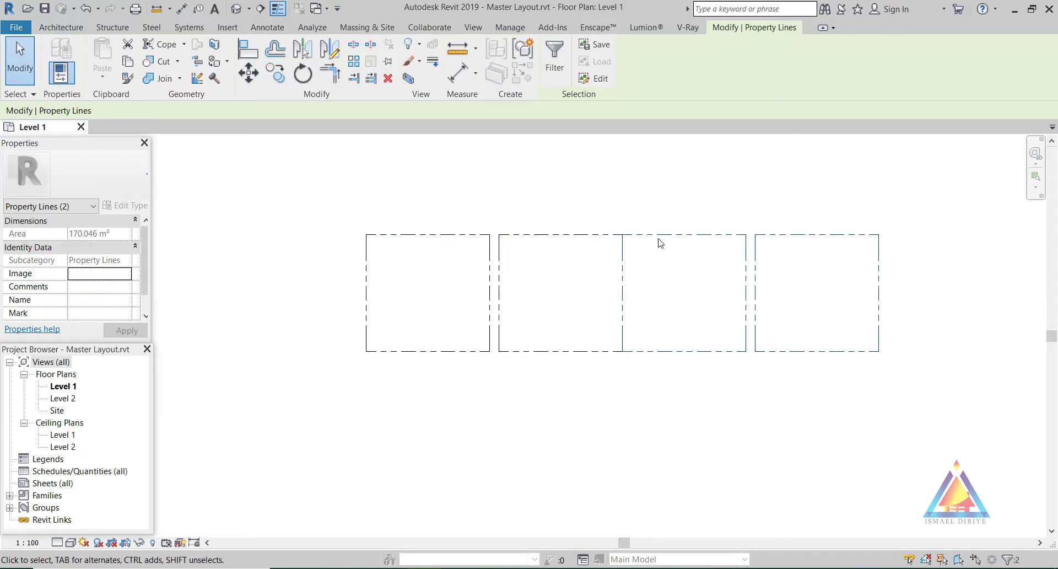
Move the mirrored pair of property line plots 6 m to the right to leave a gap between the pairs
type("m")
type("v")
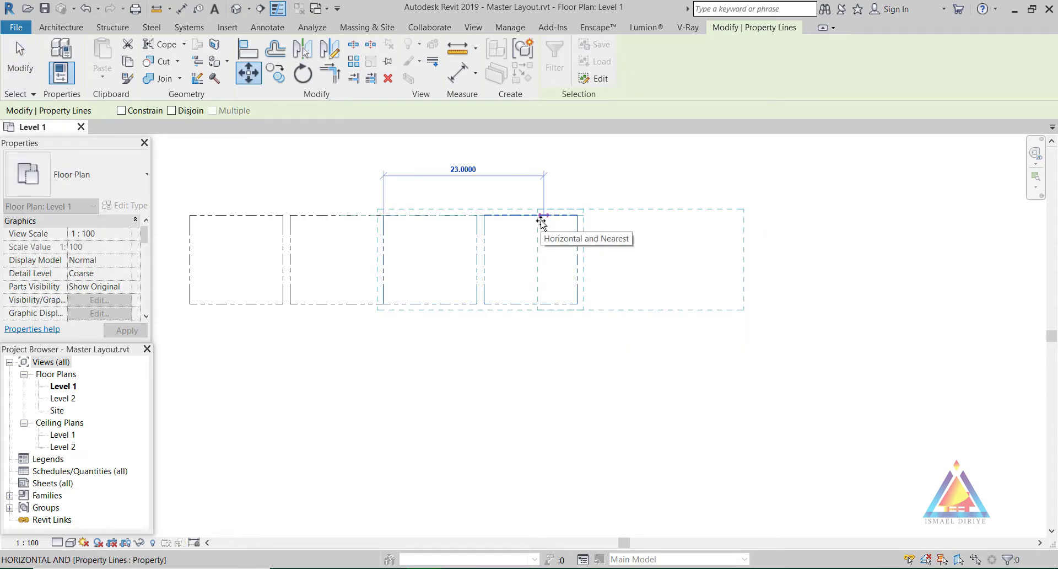
type("8")
key("Return")
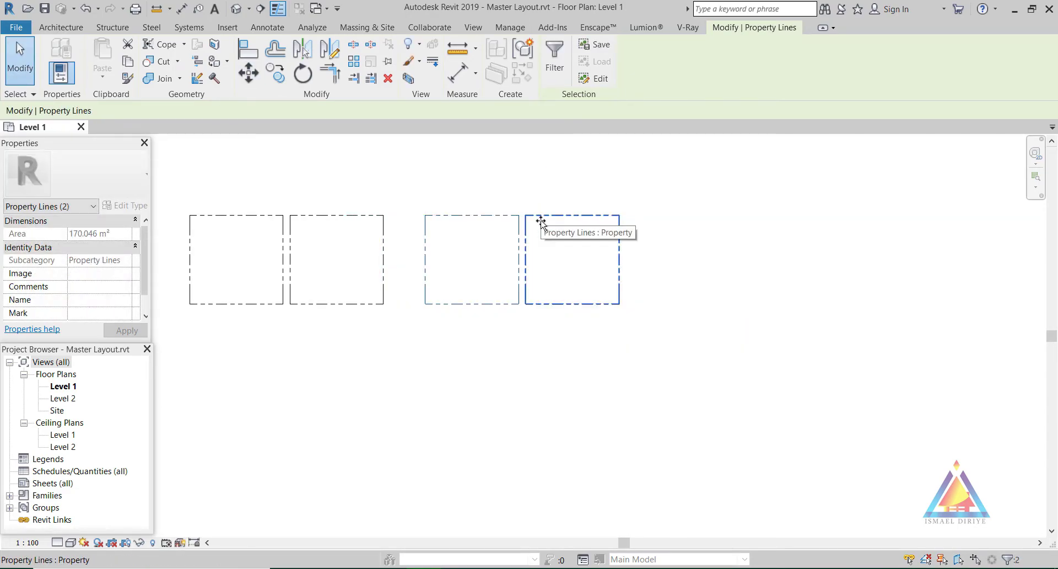
Copy the second pair of property line plots 33.8 m to the right to form a third pair
left_click(468, 308)
left_click_drag(413, 203, 634, 330)
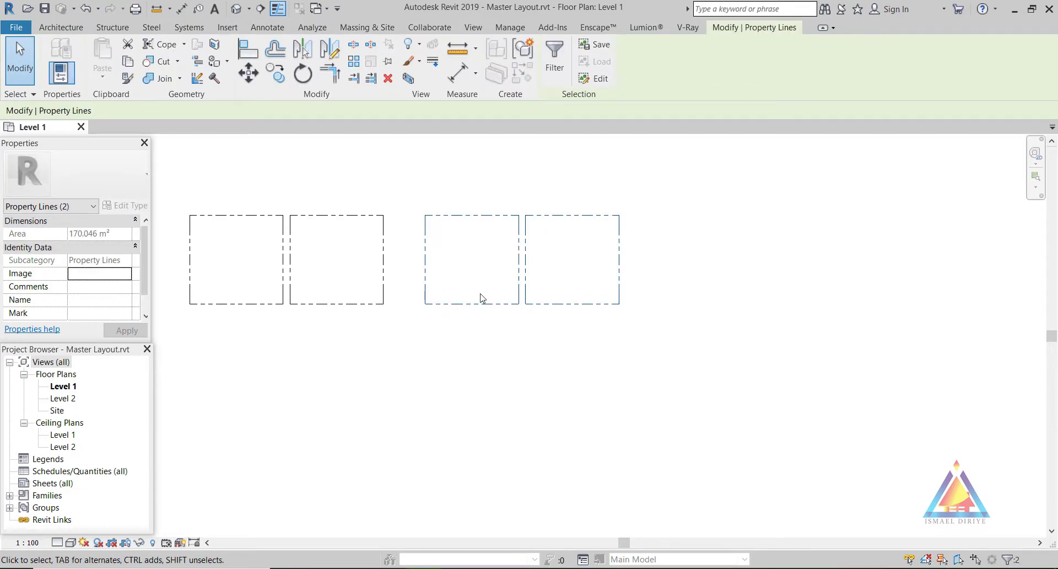
left_click(286, 75)
left_click(384, 215)
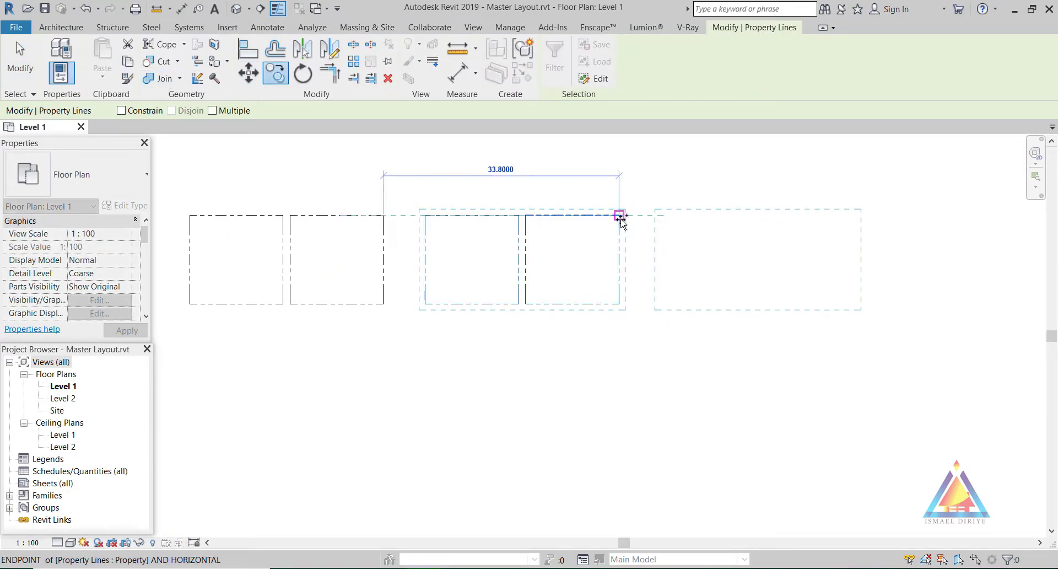
left_click(620, 216)
Mirror a copy of all six property line plots about the row's lower edge
scroll(551, 314, "down", 2)
left_click_drag(275, 214, 774, 331)
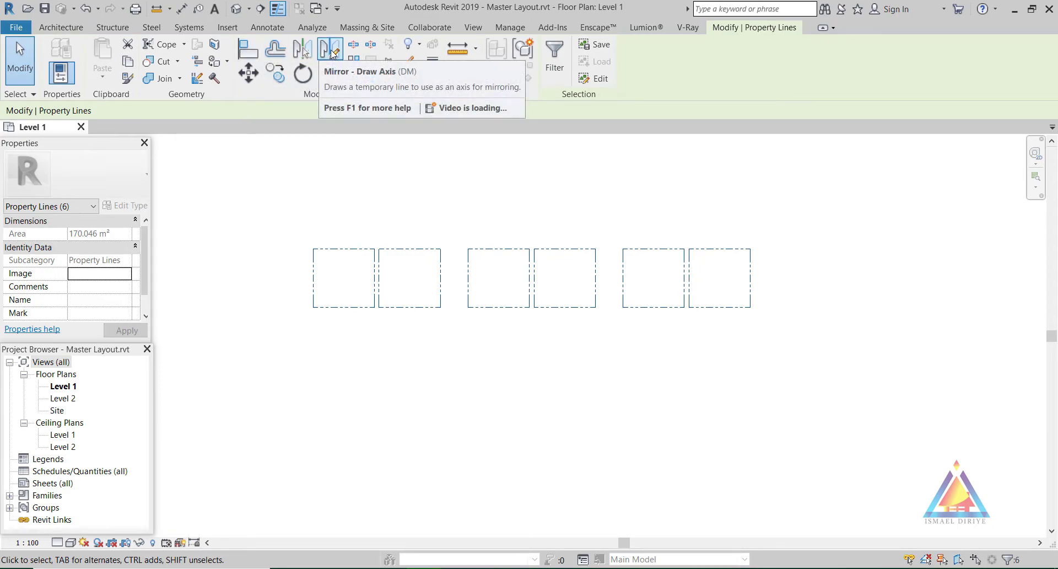
left_click(302, 49)
left_click(364, 307)
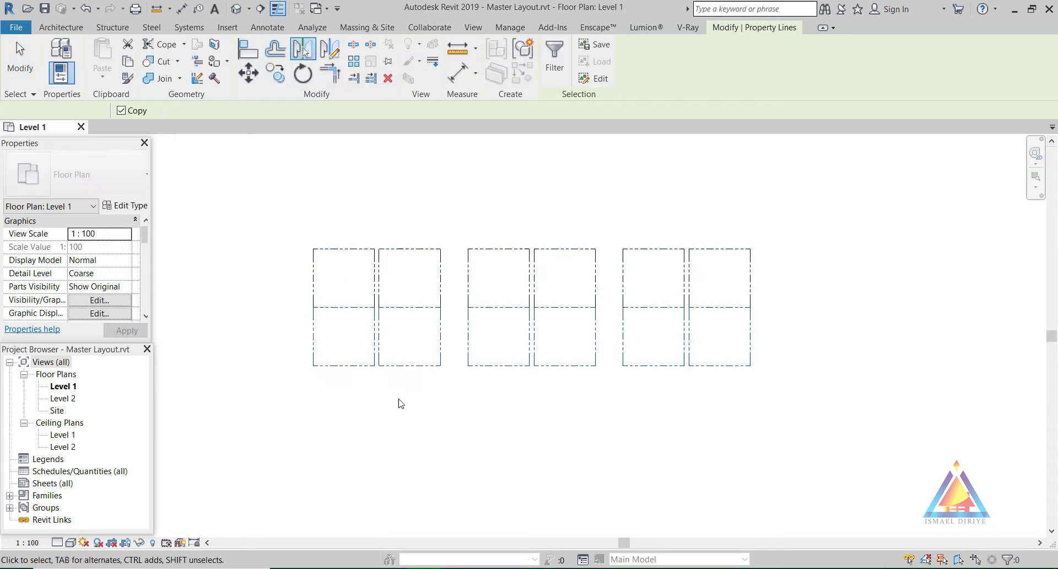
left_click(535, 489)
Move the mirrored row of six plots 16 m straight down to separate it from the first row
left_click_drag(854, 467, 260, 351)
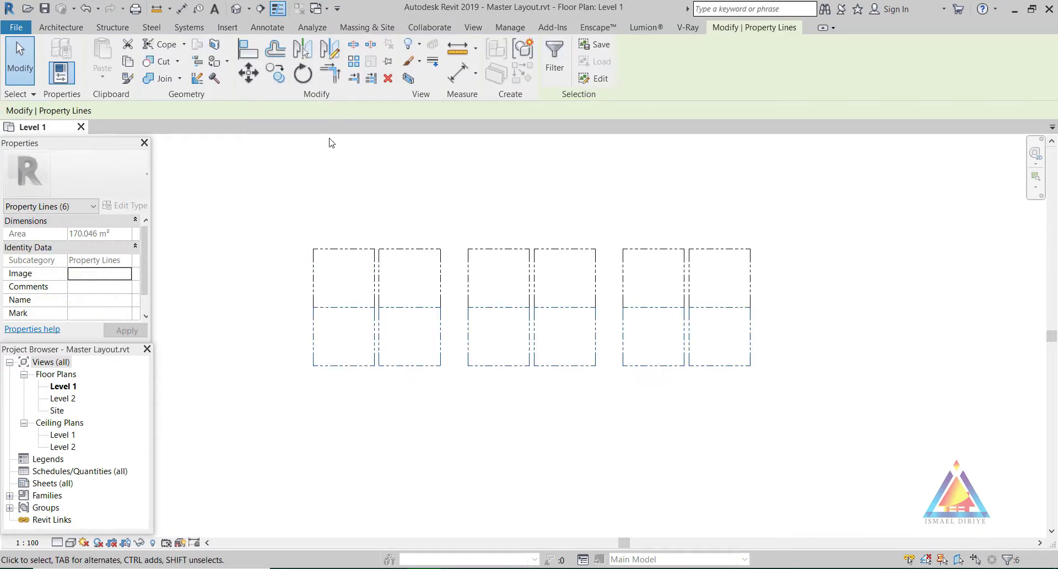
left_click(248, 73)
left_click(313, 307)
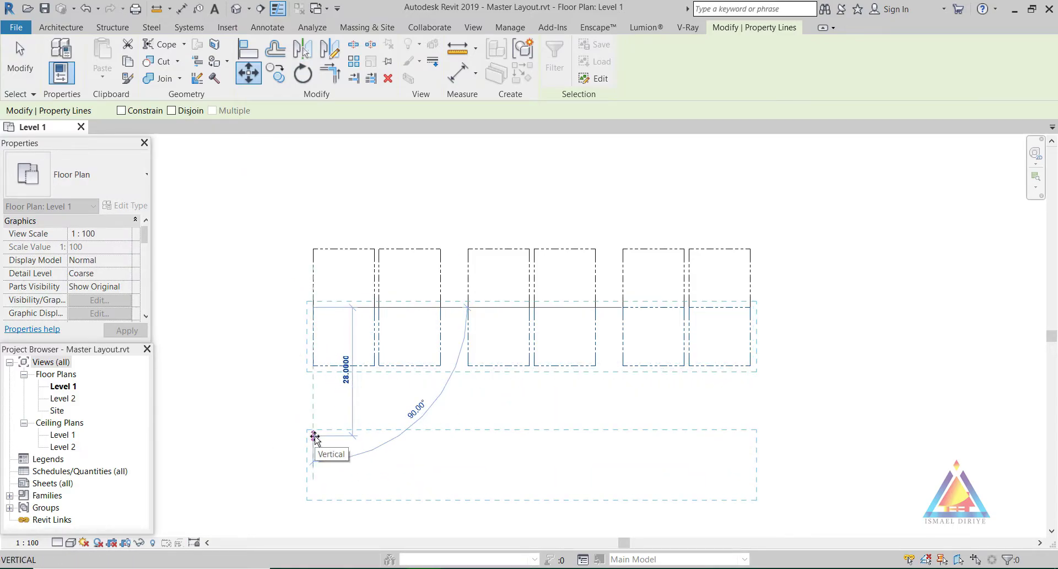
type("16")
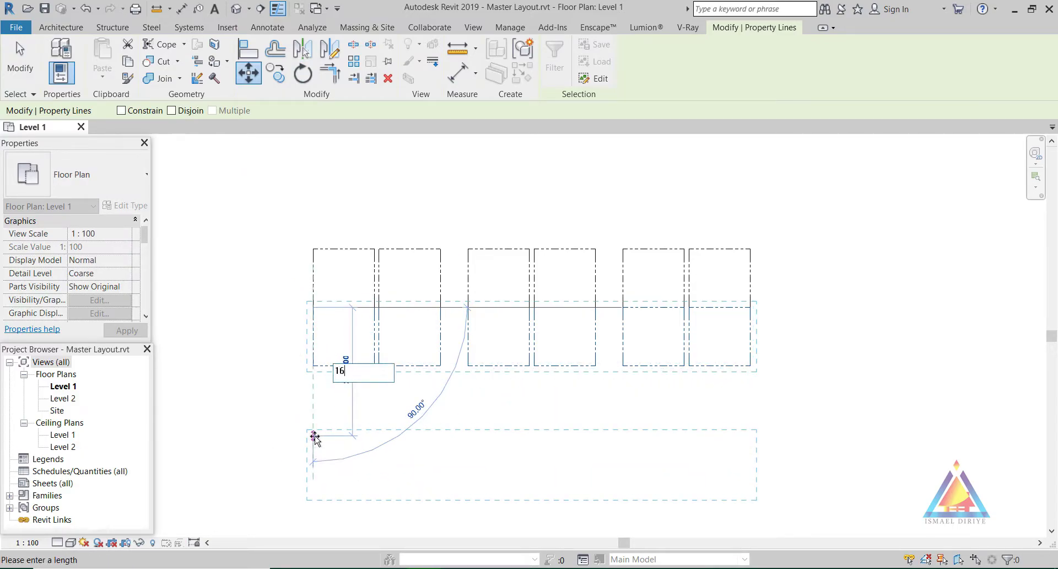
key("Return")
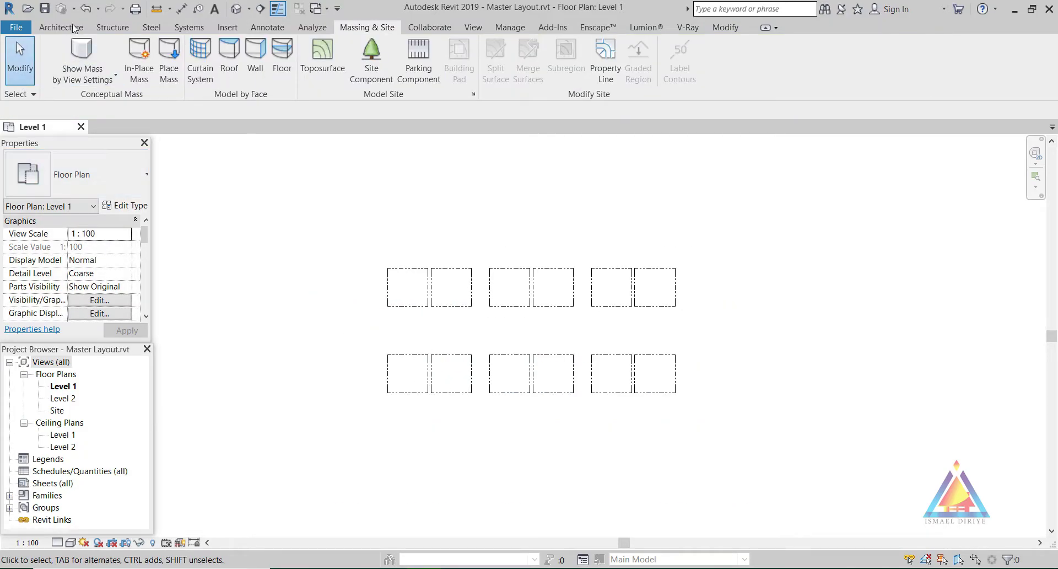
Save the Master Layout project and open VILLA.rvt from the pratic folder
left_click(46, 10)
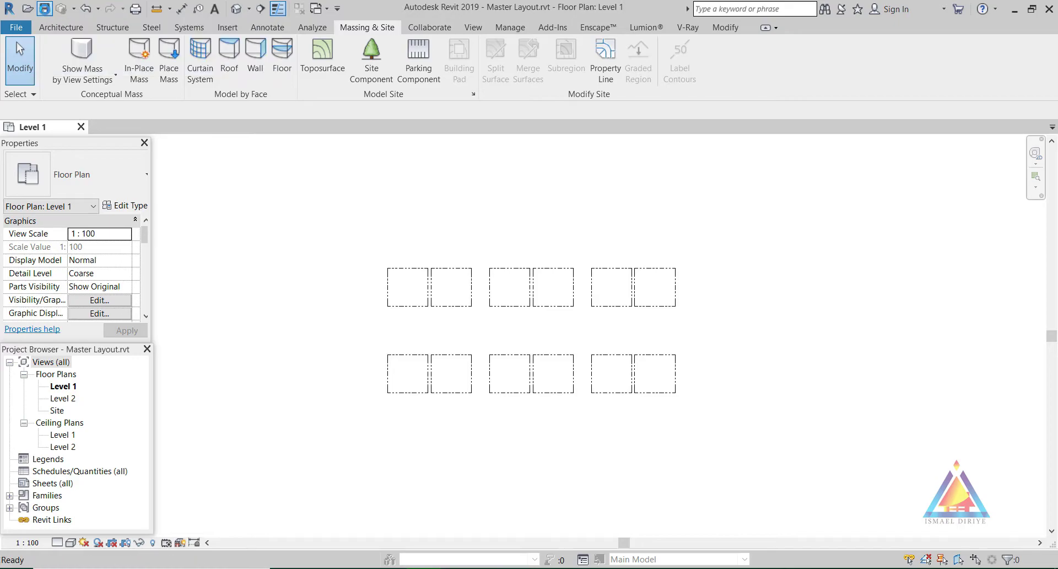
left_click(27, 9)
double_click(642, 270)
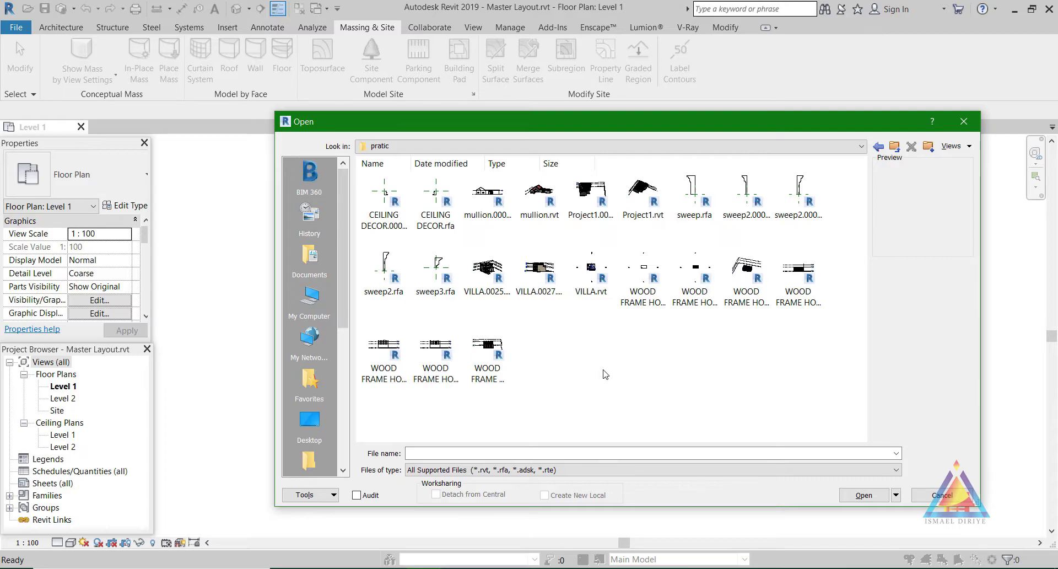
left_click(591, 268)
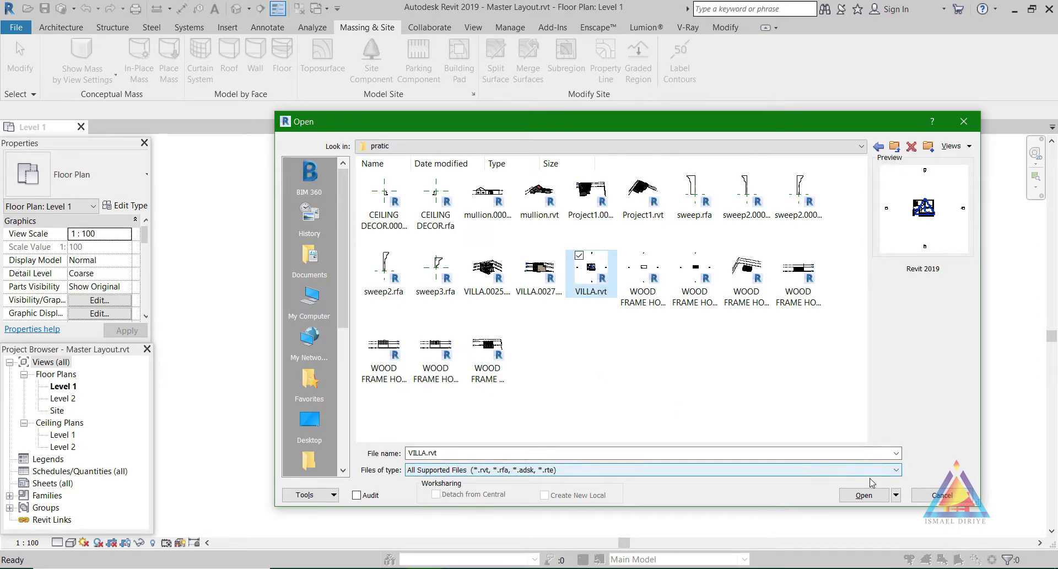
left_click(864, 495)
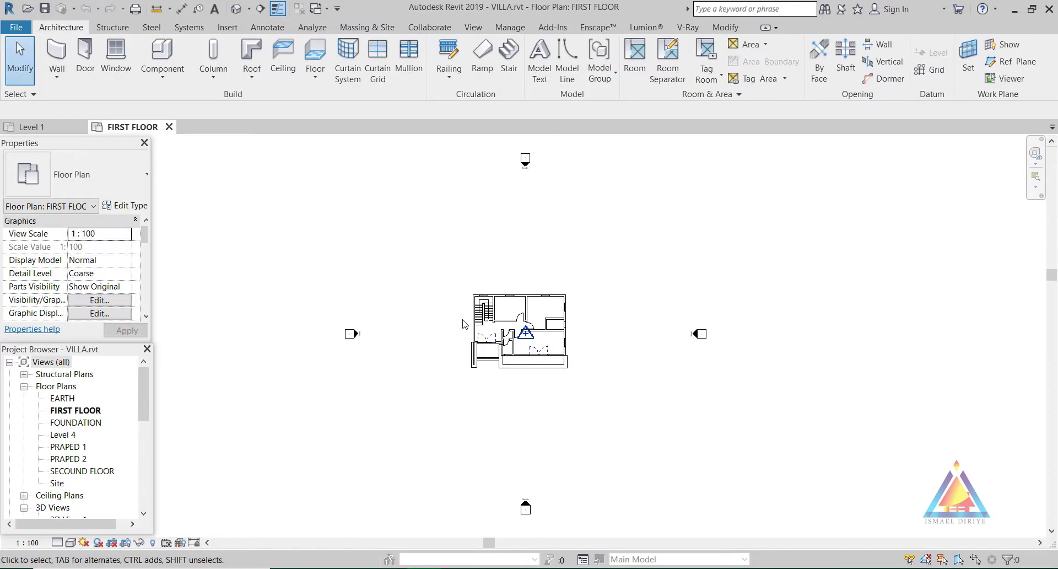
View the villa in 3D, close that view and return to the Level 1 plan of Master Layout
left_click(232, 15)
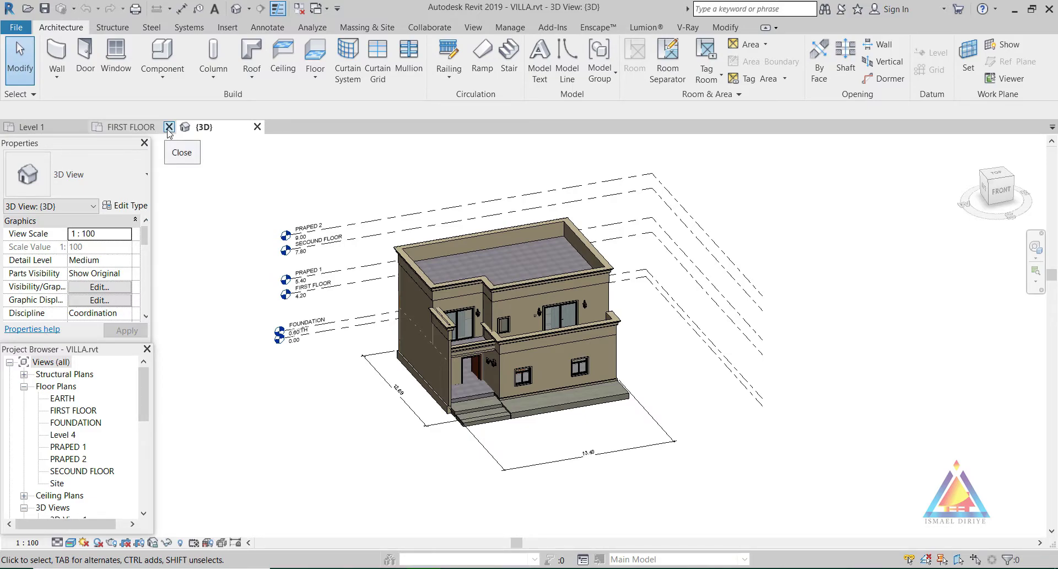
left_click(257, 127)
left_click(62, 128)
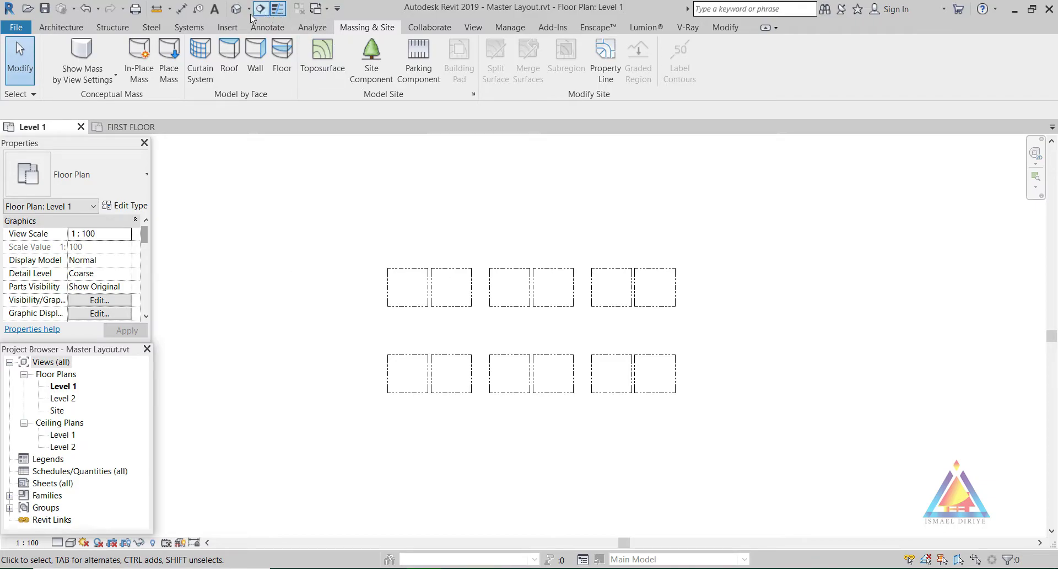
Transfer all project standards from VILLA.rvt into Master Layout, bringing in only the new types where duplicates exist
left_click(508, 28)
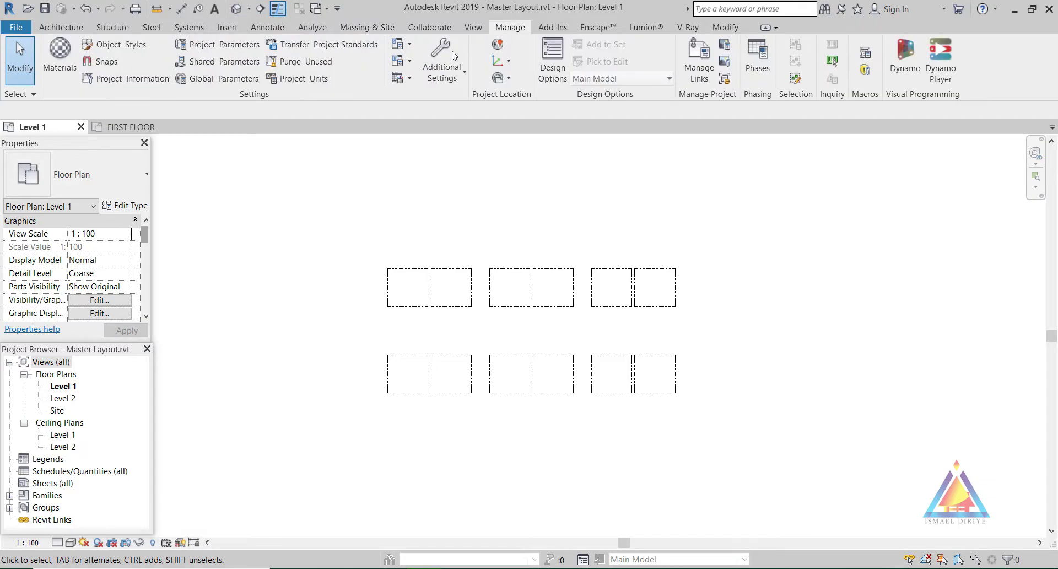
left_click(346, 49)
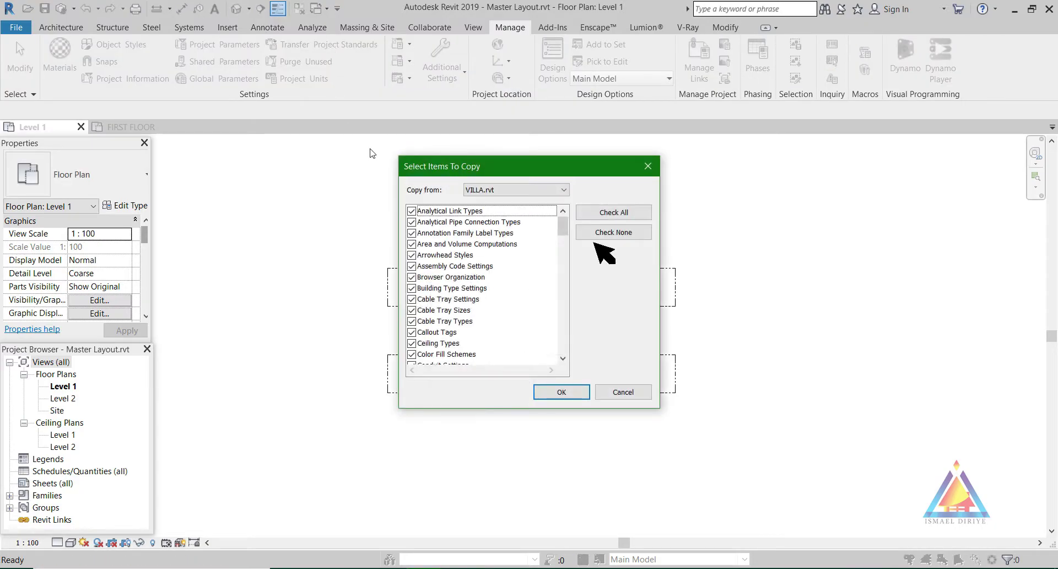
left_click(563, 189)
left_click(518, 201)
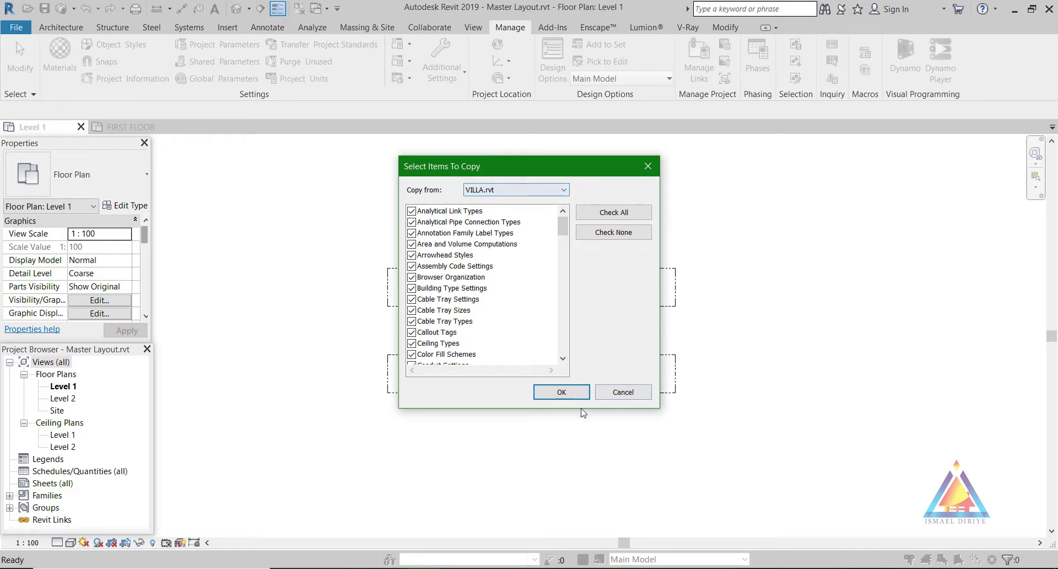
left_click(566, 392)
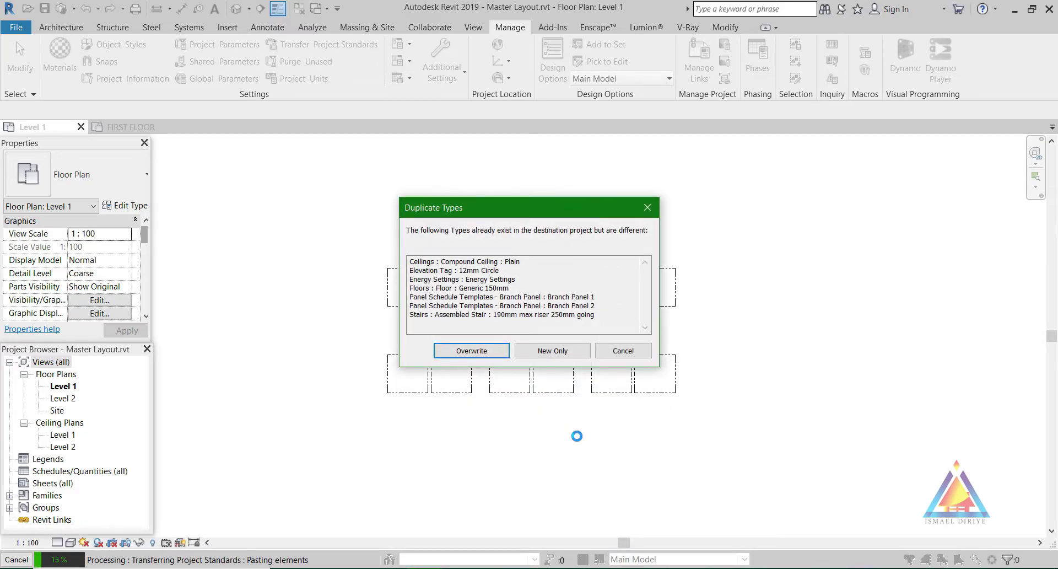
left_click(548, 351)
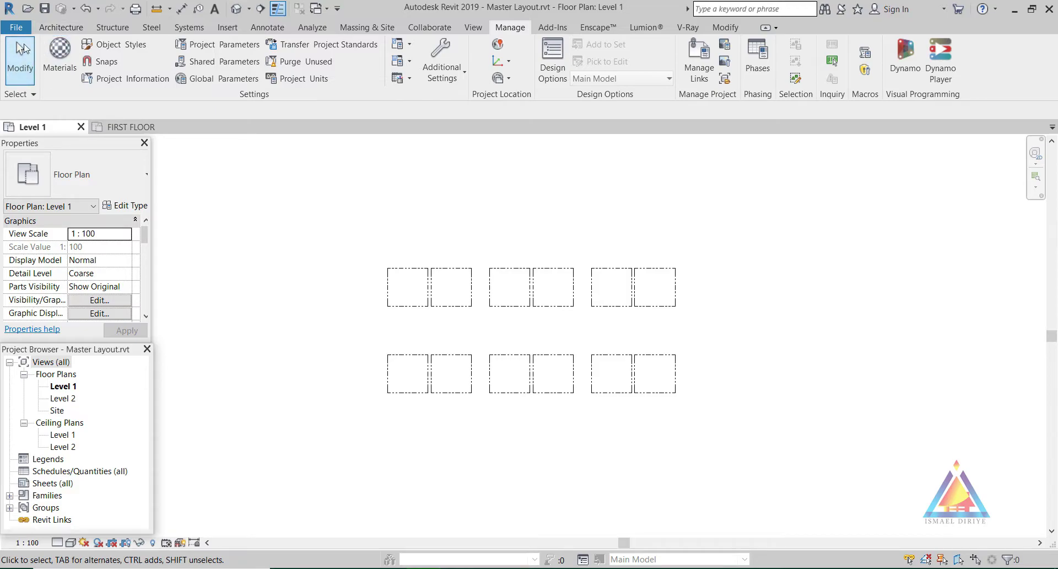
Start a Generic 150mm floor and give its structure layer the Decore material with the Cobble Stone - Faded Glazed Multi-color appearance
left_click(61, 27)
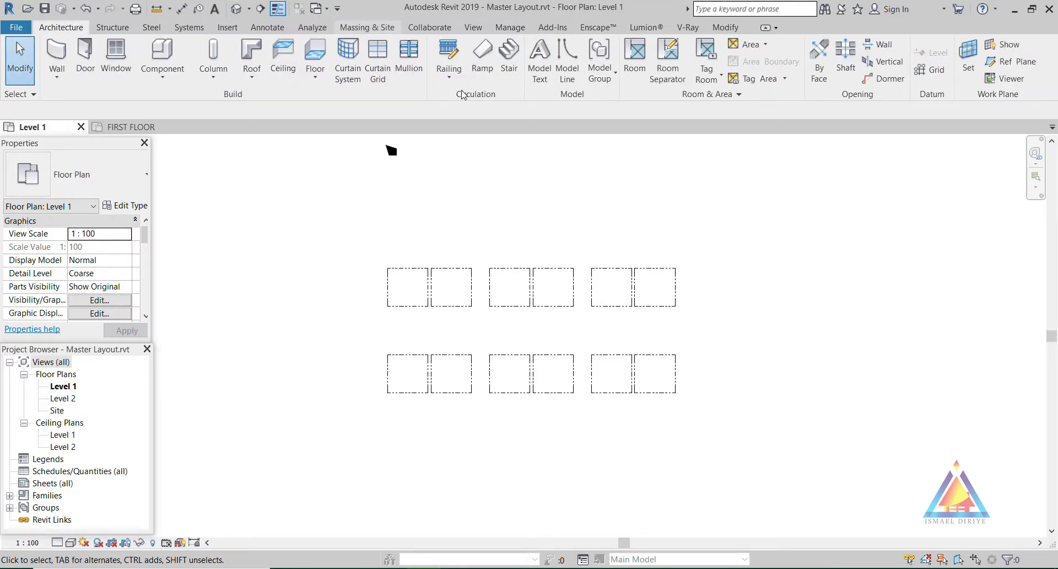
left_click(315, 52)
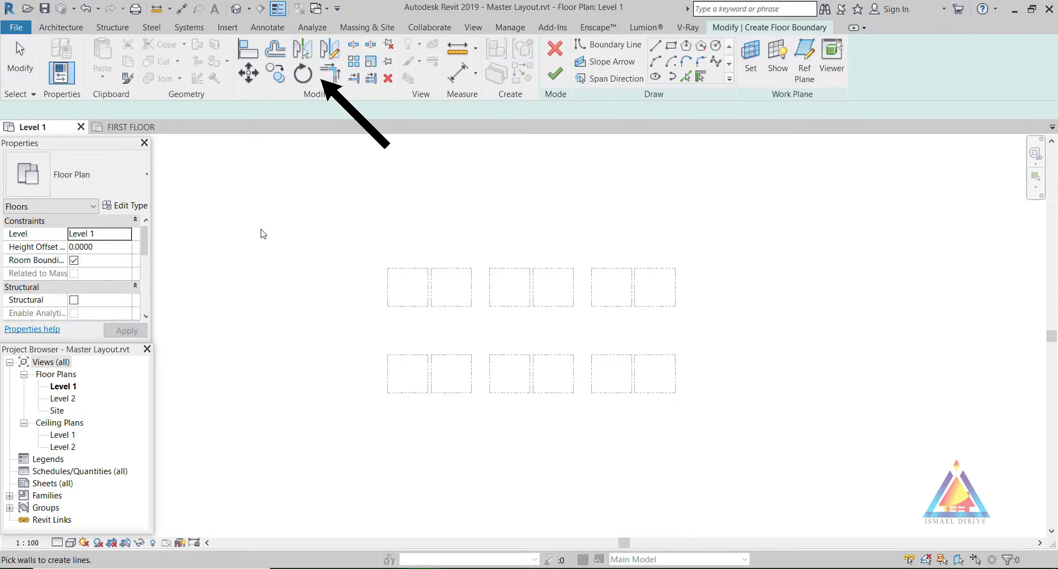
left_click(142, 205)
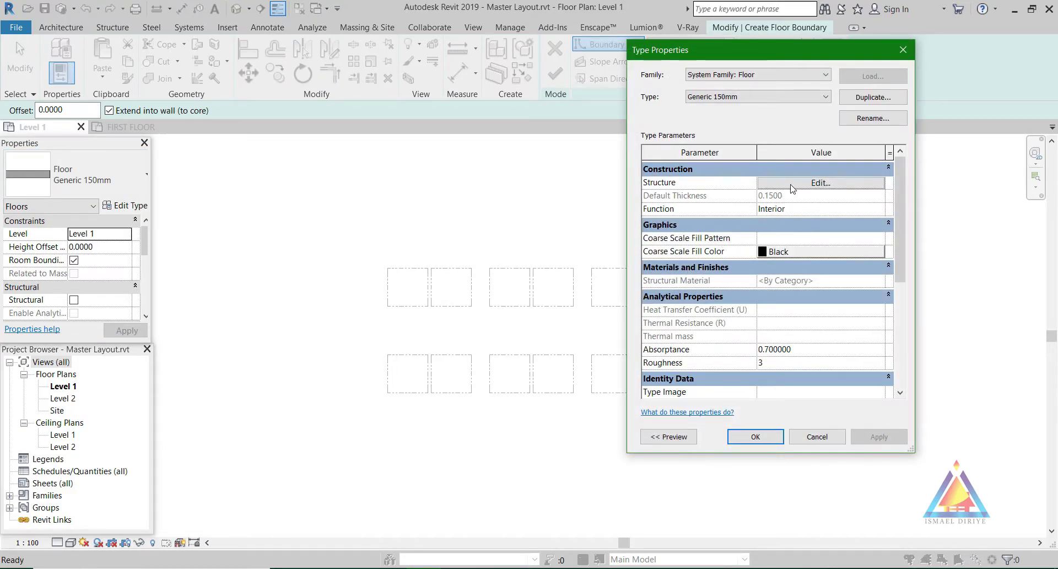
left_click(792, 184)
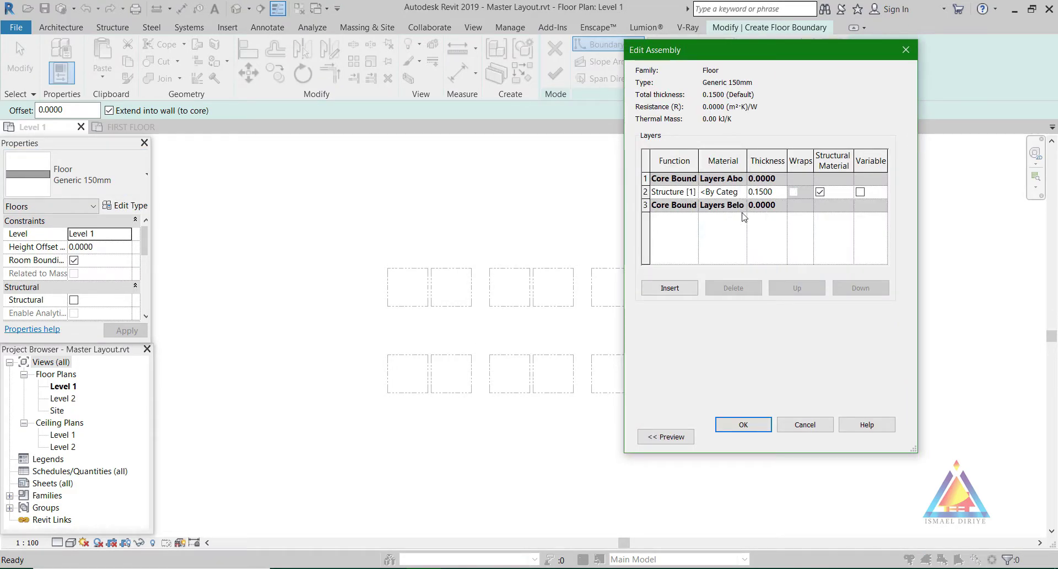
left_click(741, 192)
left_click(742, 192)
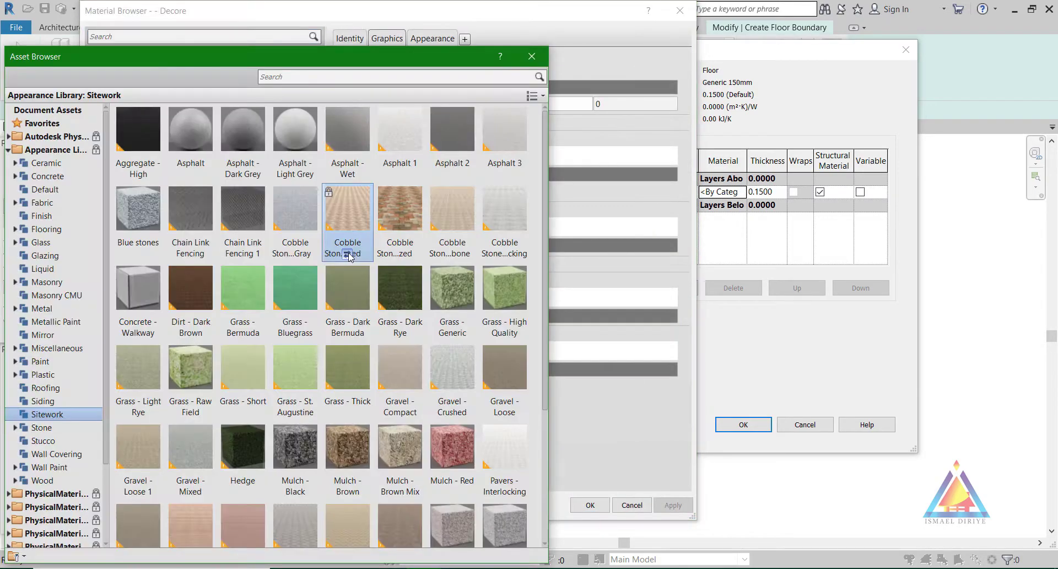
left_click(347, 254)
left_click(539, 59)
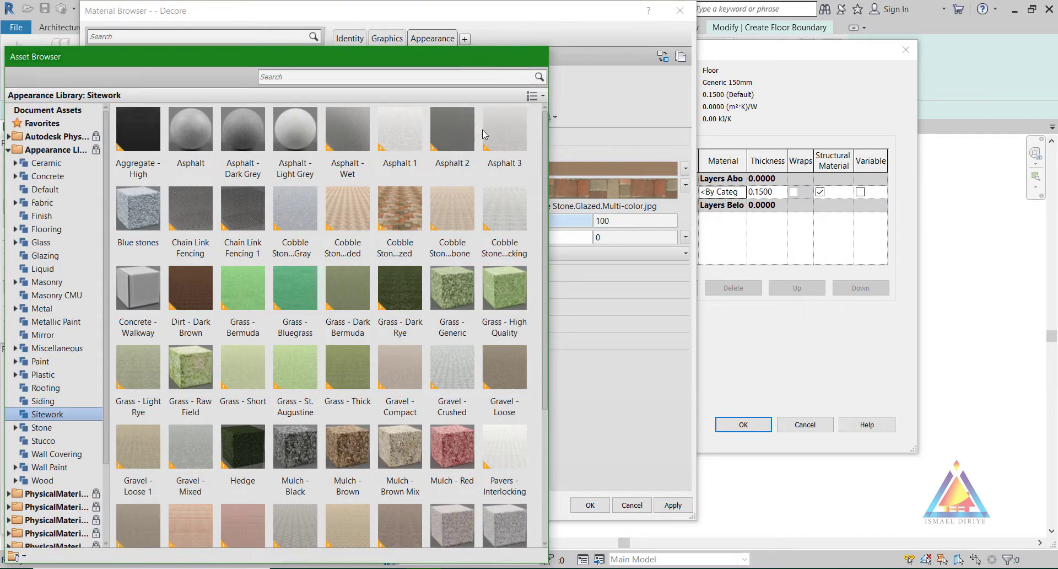
left_click(673, 504)
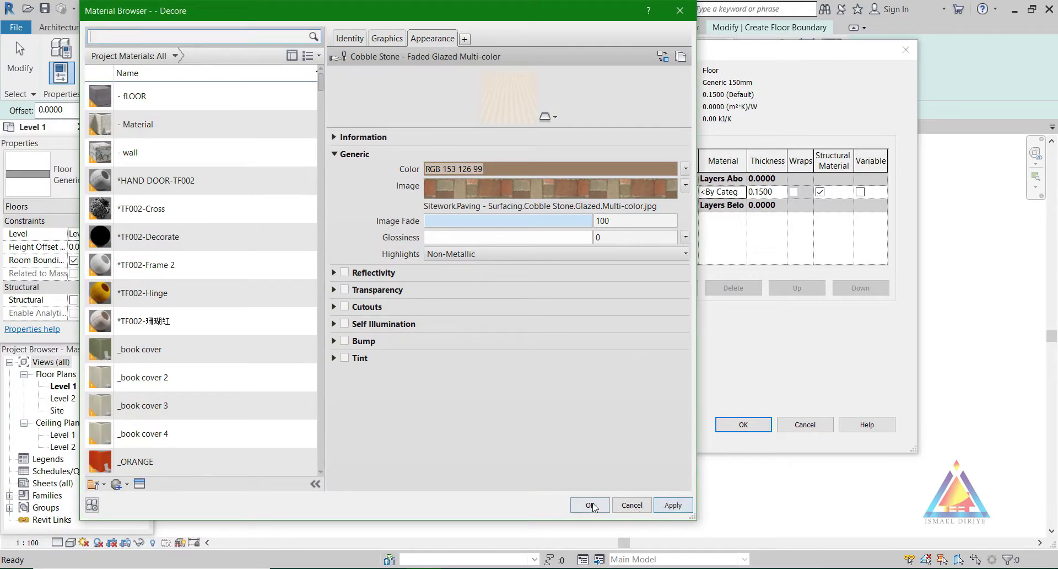
left_click(591, 504)
left_click(741, 424)
left_click(745, 438)
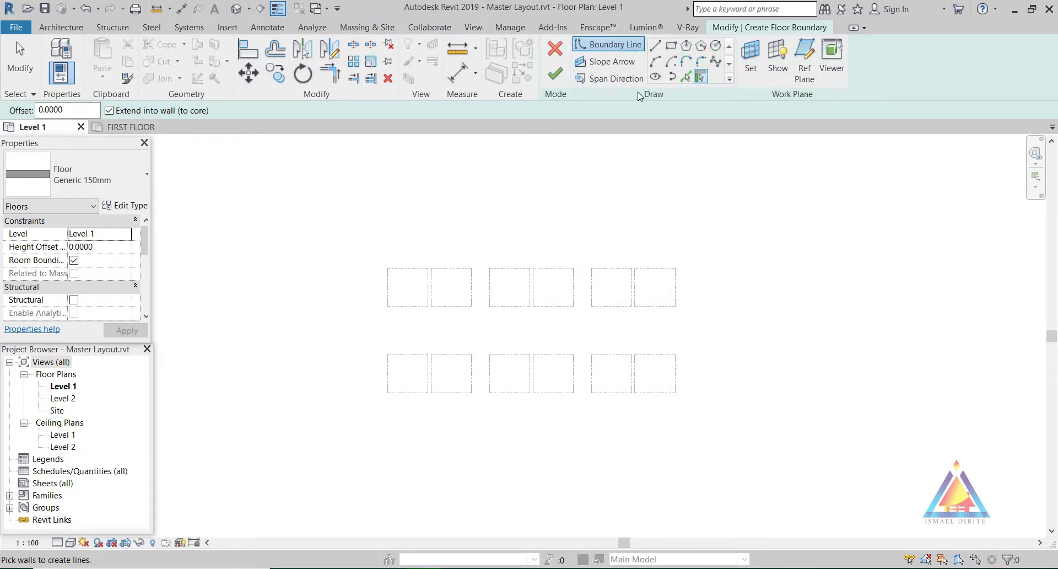
Sketch a rectangular floor boundary about 157 m by 66 m around both rows of plots
left_click(671, 45)
left_click(347, 227)
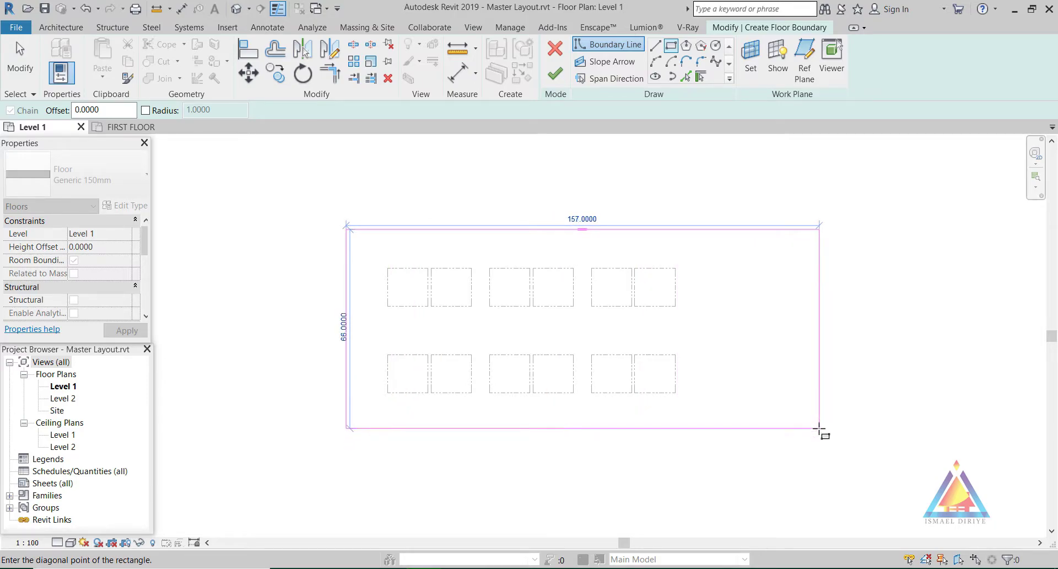
left_click(820, 429)
key("Escape")
key("Escape")
scroll(428, 333, "up", 1)
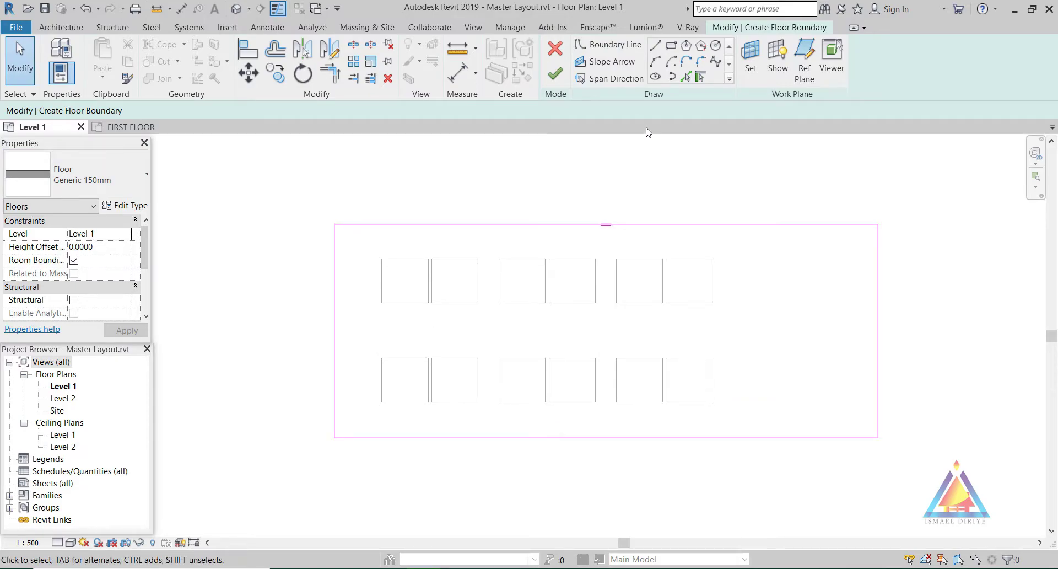
Add floor boundary lines offset 2 m from the facing edges of the upper and lower plots, into the space between the rows
left_click(687, 82)
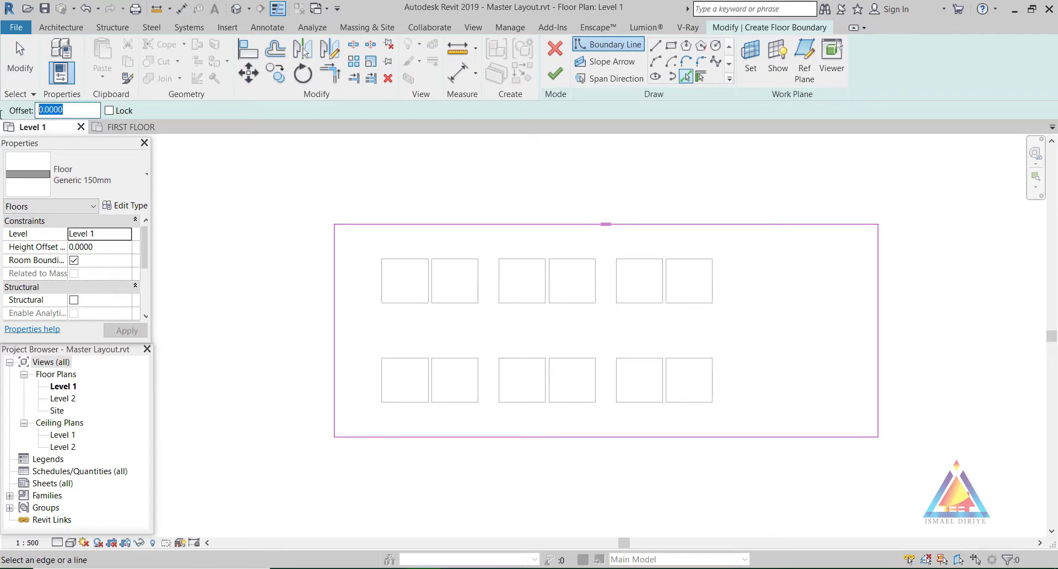
type("2")
key("Return")
left_click(452, 356)
Extend the two offset boundary lines to both short sides of the rectangular floor boundary
left_click(371, 78)
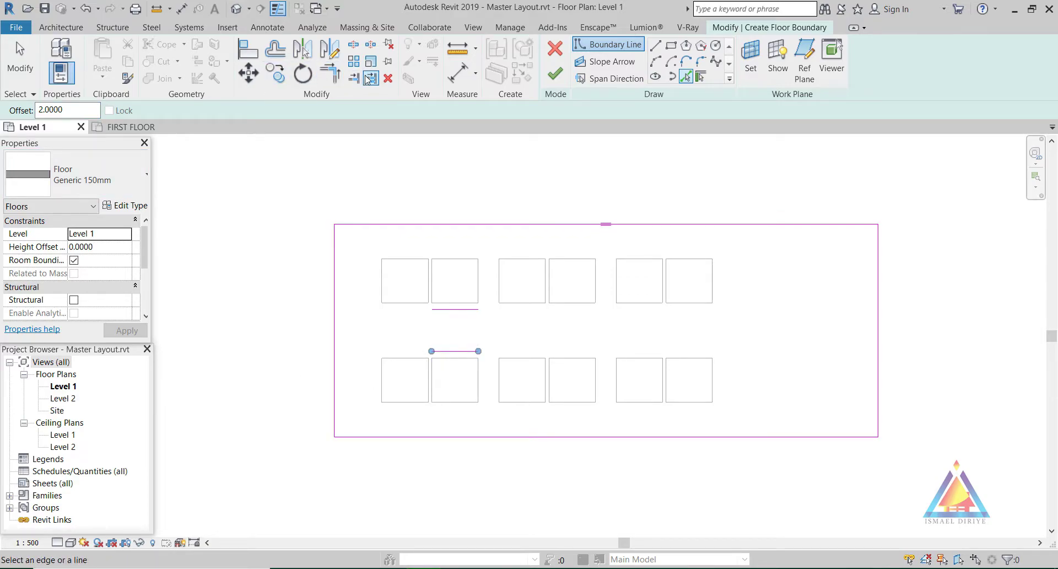
left_click(334, 355)
left_click(452, 309)
left_click(452, 351)
left_click(878, 333)
left_click(471, 309)
left_click(466, 351)
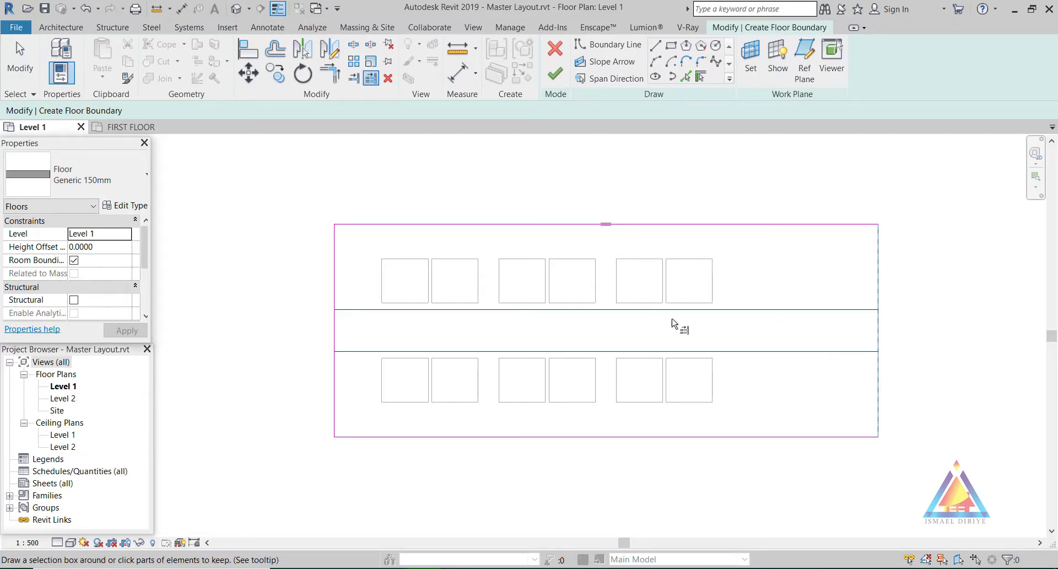
Draw a 12 m boundary line straight across the road strip, about 21 m from the floor's right-hand short side
left_click(655, 48)
left_click(805, 310)
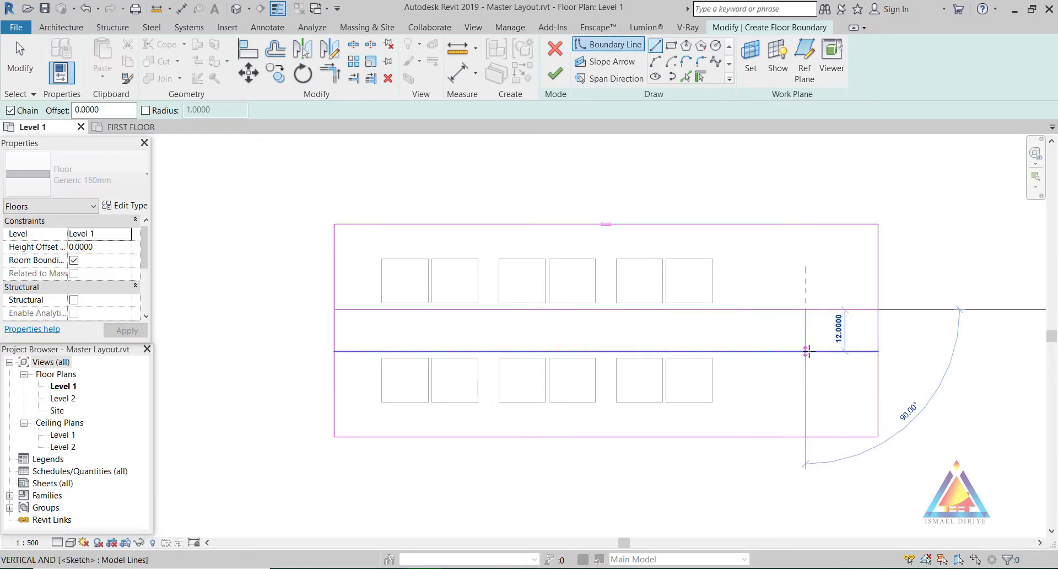
left_click(806, 351)
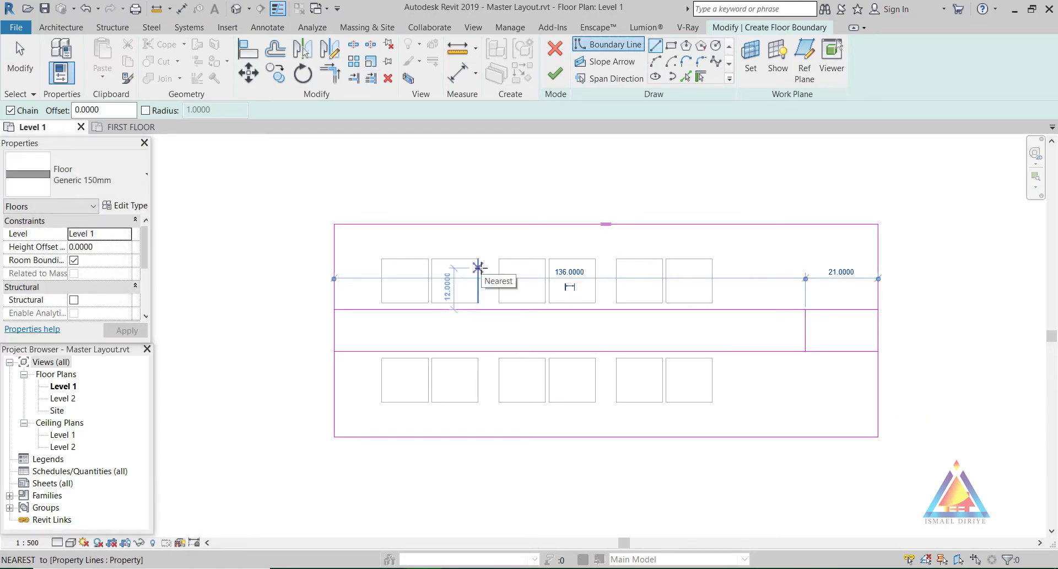
key("Escape")
Draw a circle of 8 m radius centred on the cross line's midpoint and a concentric circle offset 6 m outward
left_click(715, 45)
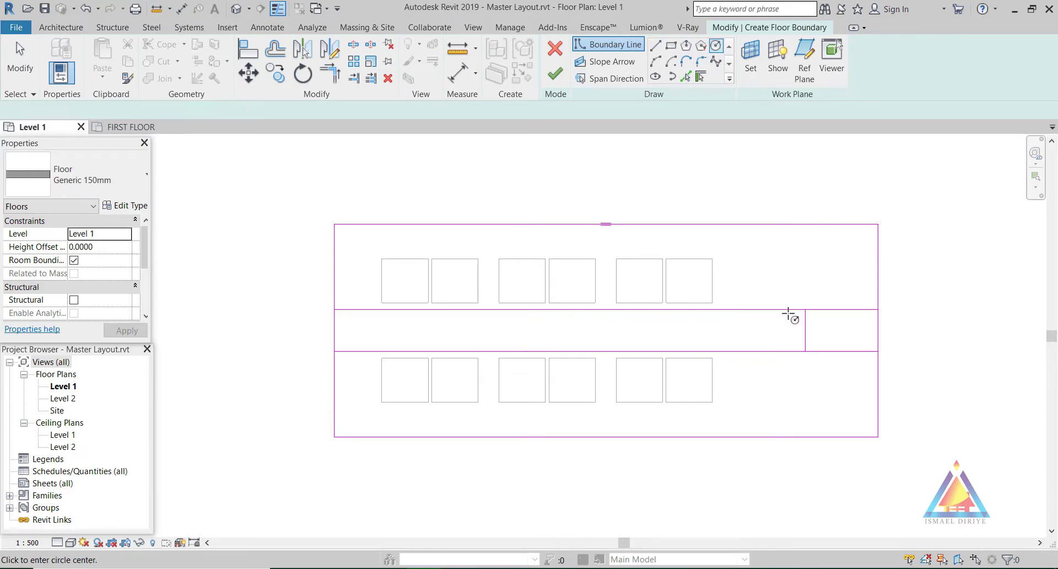
left_click(806, 331)
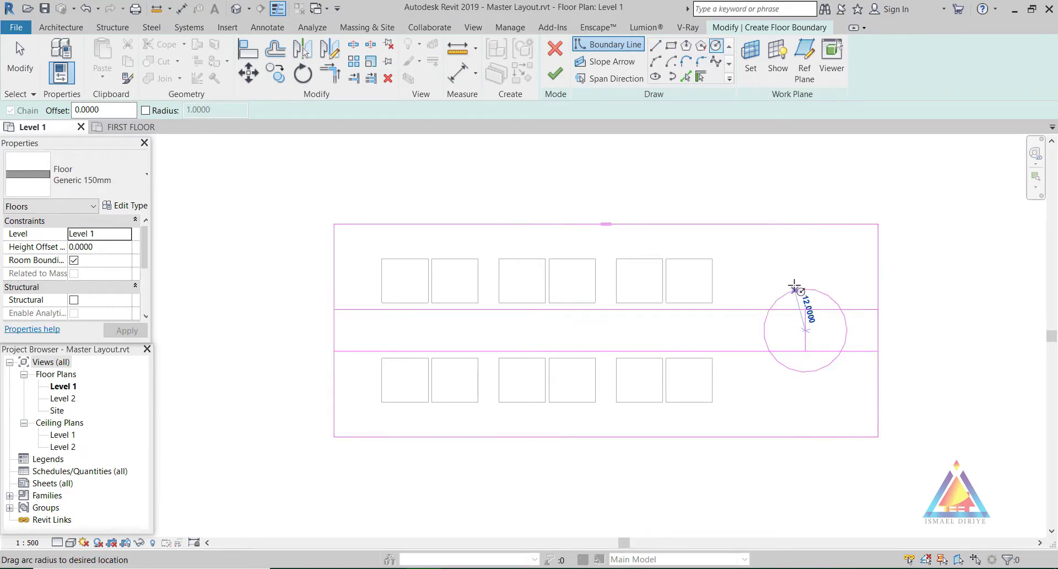
type("8")
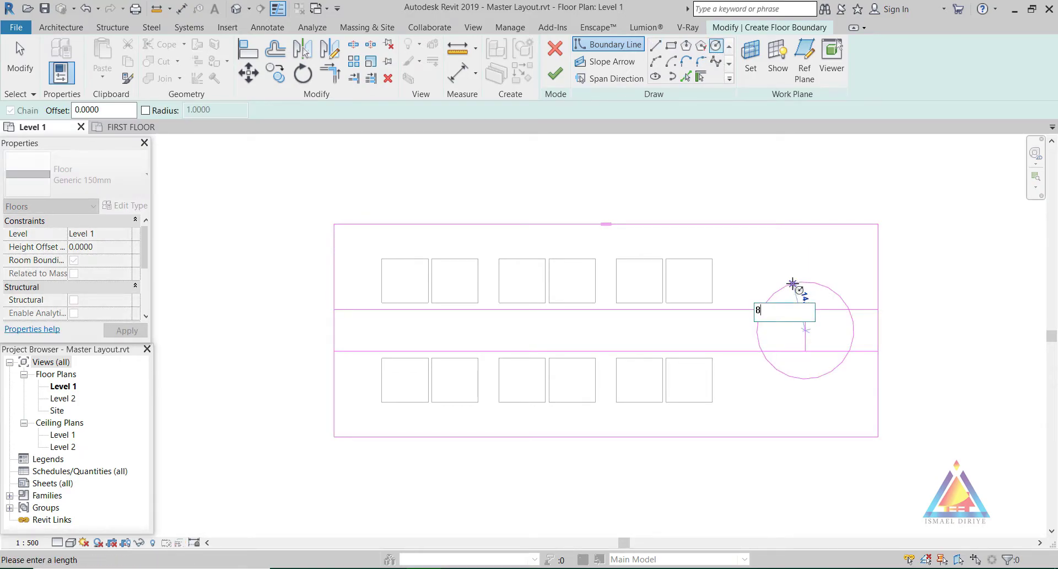
key("Return")
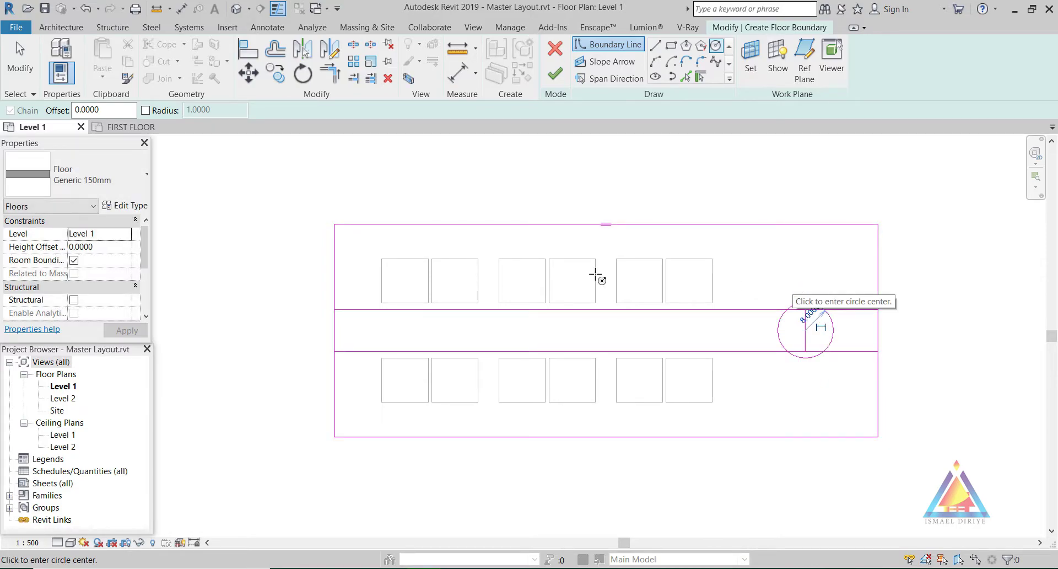
left_click(691, 77)
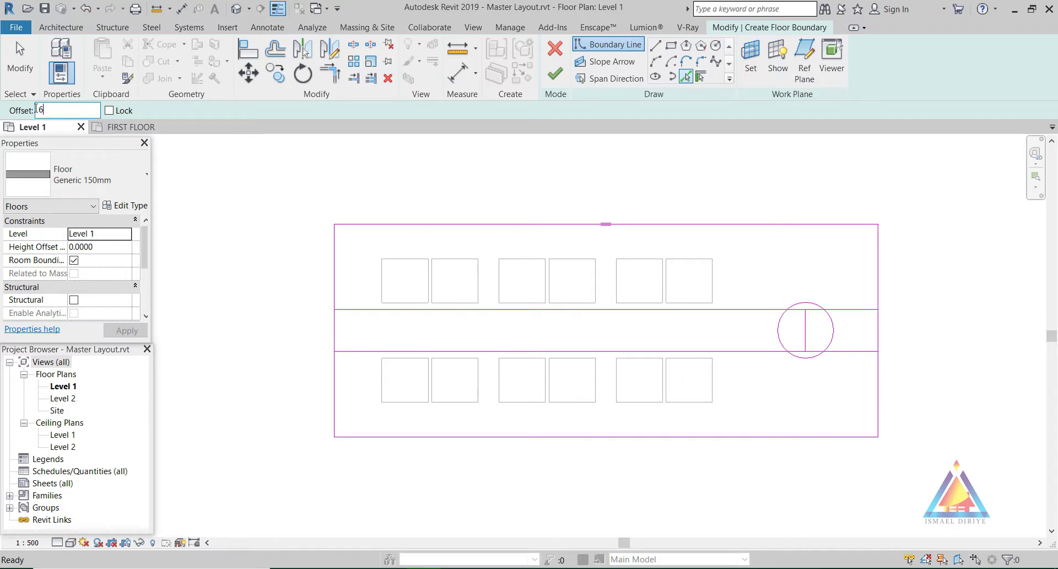
left_click(802, 302)
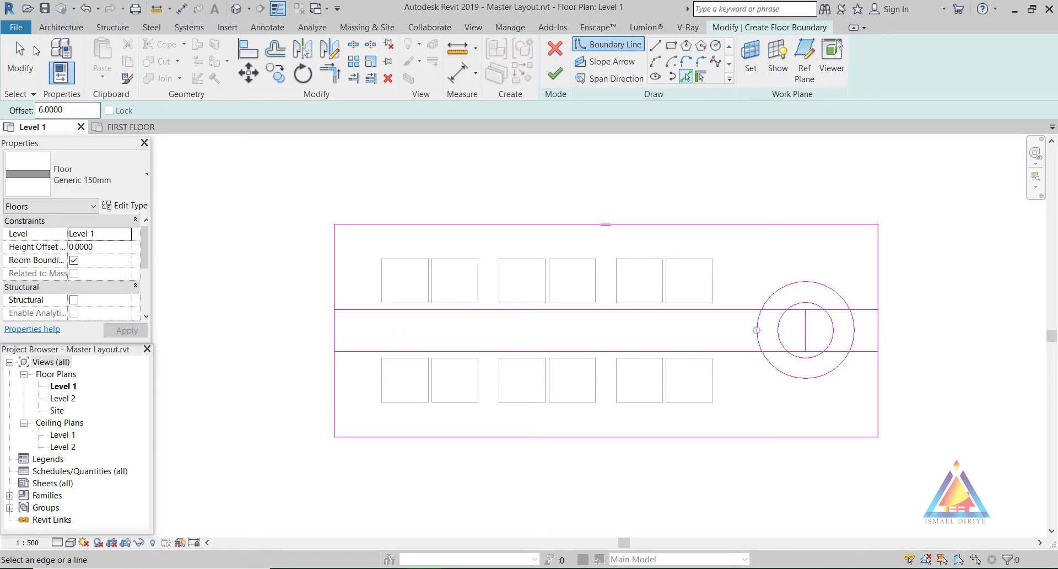
Delete the short cross line inside the inner circle
left_click(21, 58)
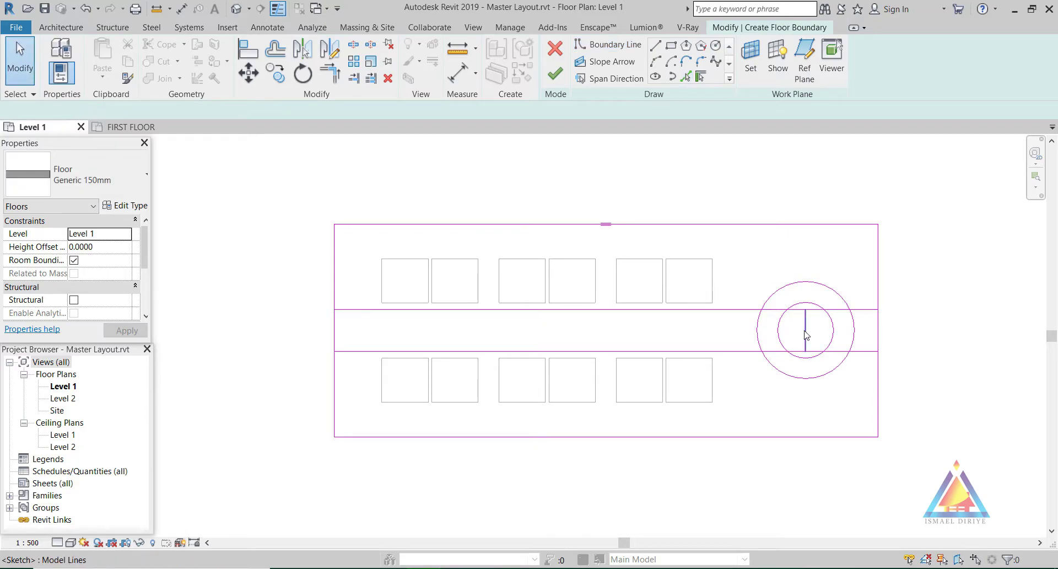
left_click(806, 339)
left_click(388, 79)
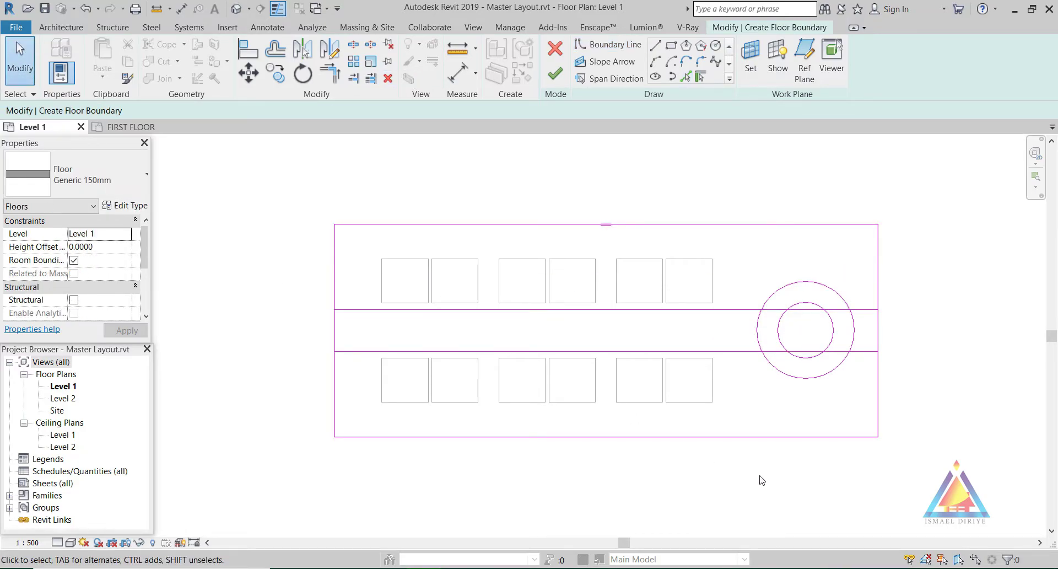
Trim both road edge lines and the outer circle to each other so the road opens into the roundabout
key("s")
key("l")
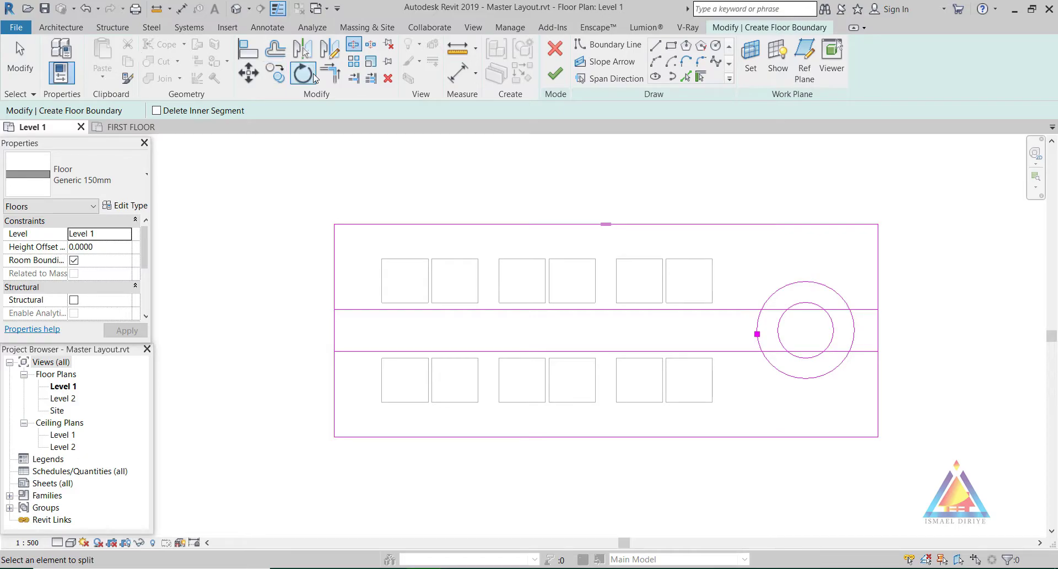
left_click(331, 74)
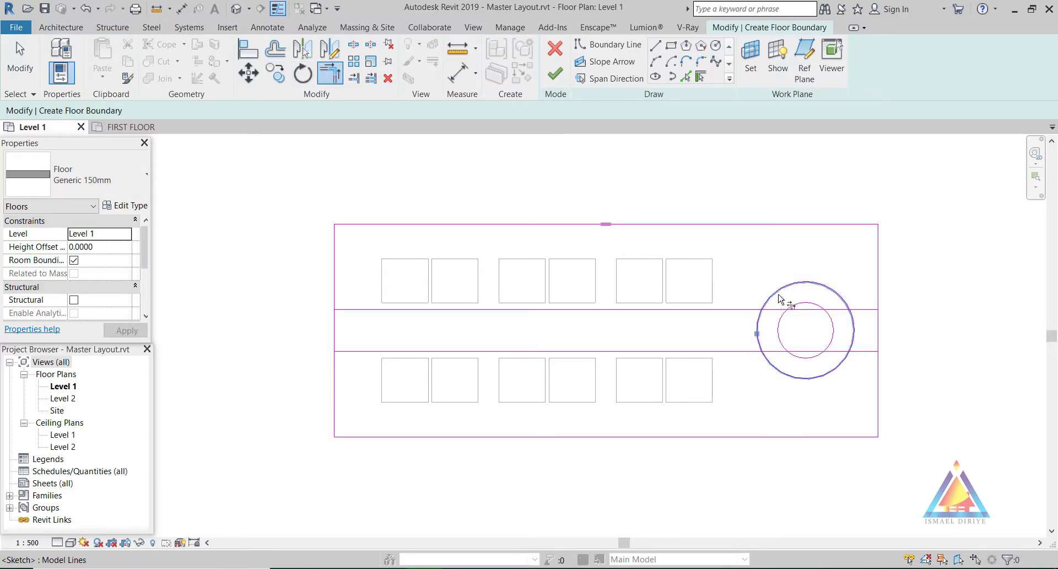
left_click(754, 309)
left_click(758, 335)
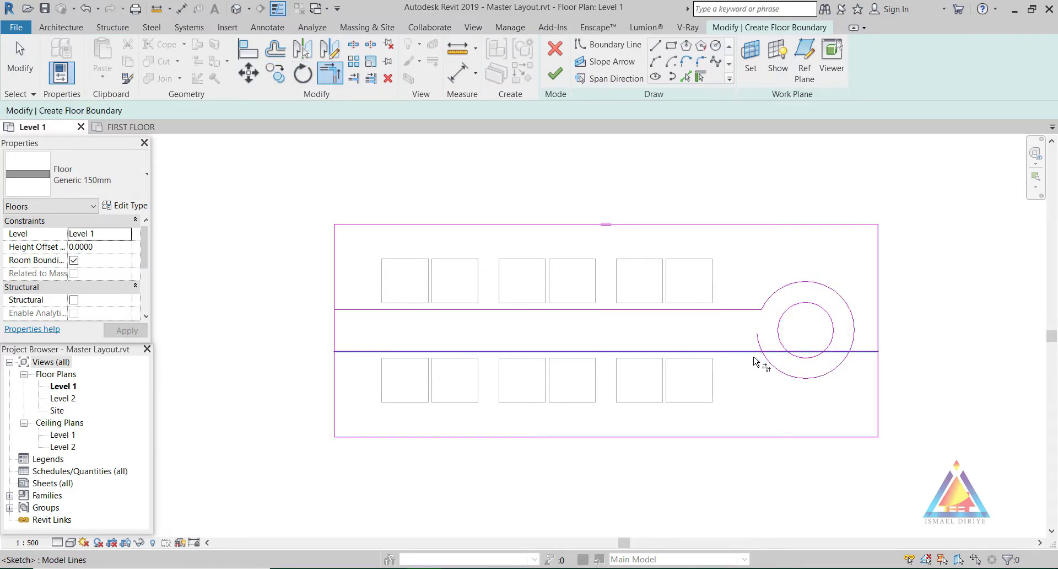
left_click(751, 352)
left_click(772, 363)
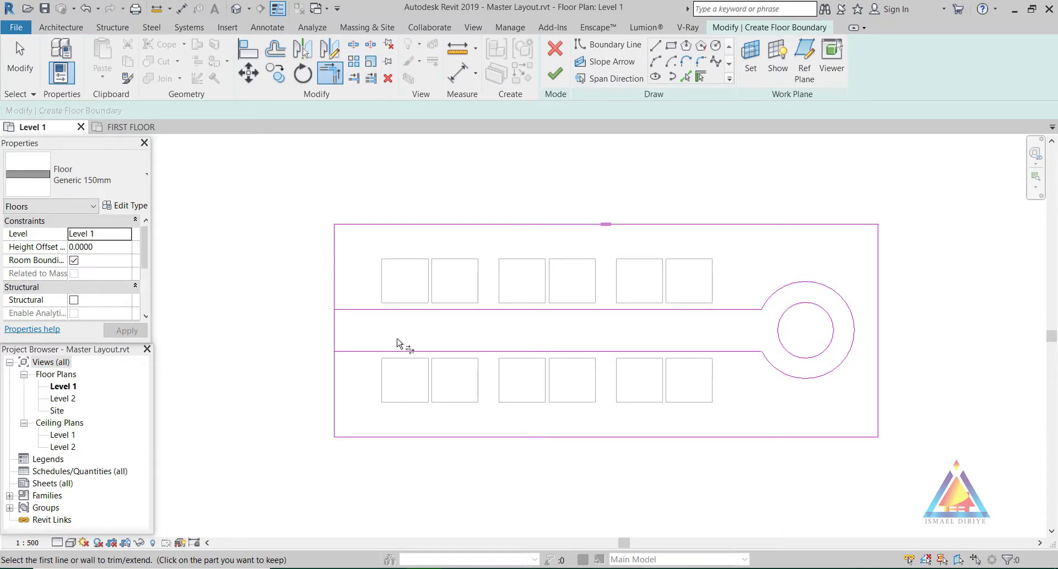
Split the left short side between the road edges and trim both pieces to them, opening the road entrance
left_click(354, 45)
left_click(334, 329)
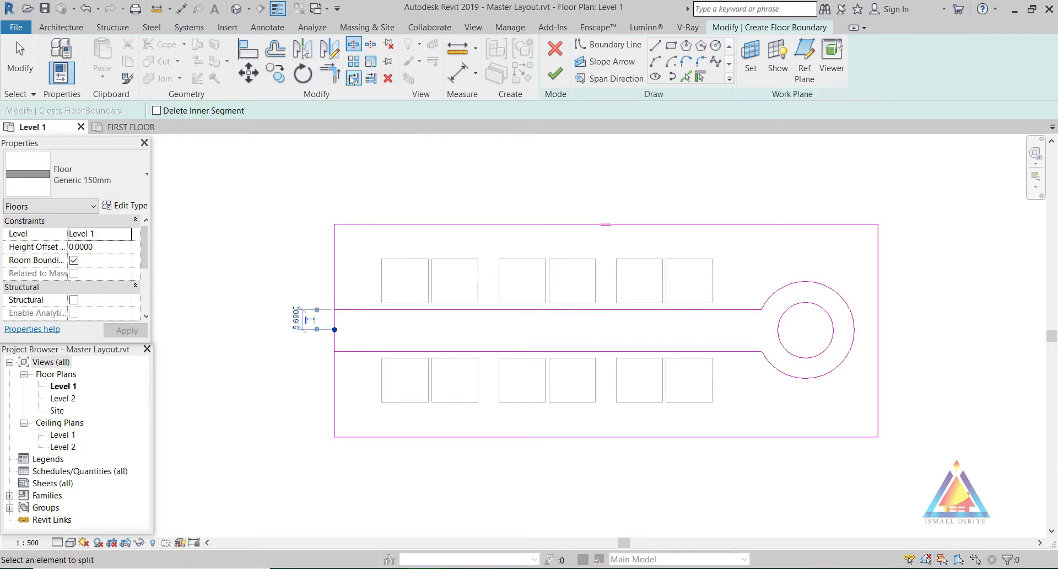
left_click(330, 72)
left_click(370, 310)
left_click(334, 320)
left_click(371, 353)
left_click(332, 364)
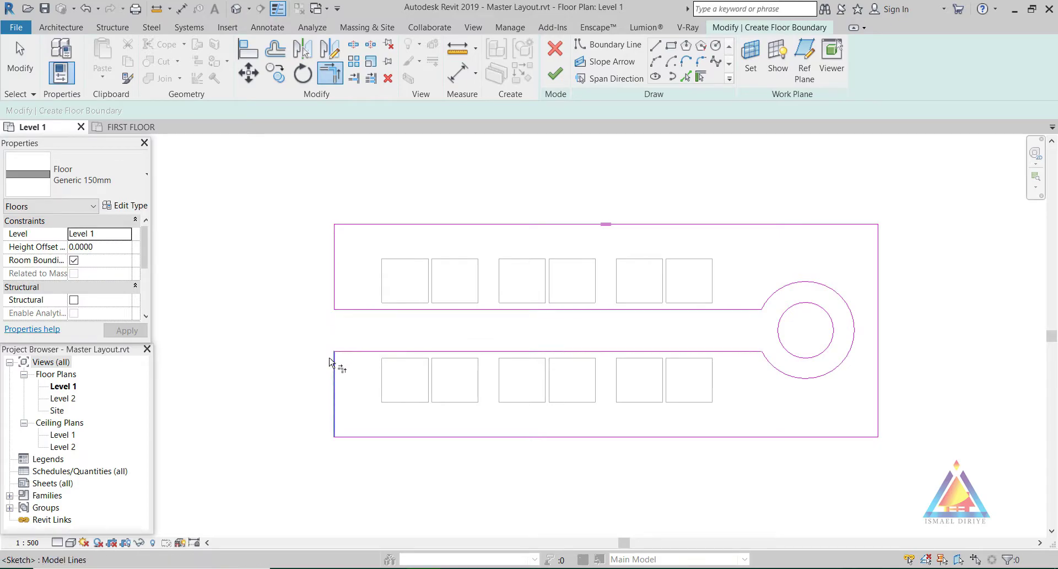
Trace each of the six upper plots with a rectangular boundary to cut them out of the floor
left_click(671, 46)
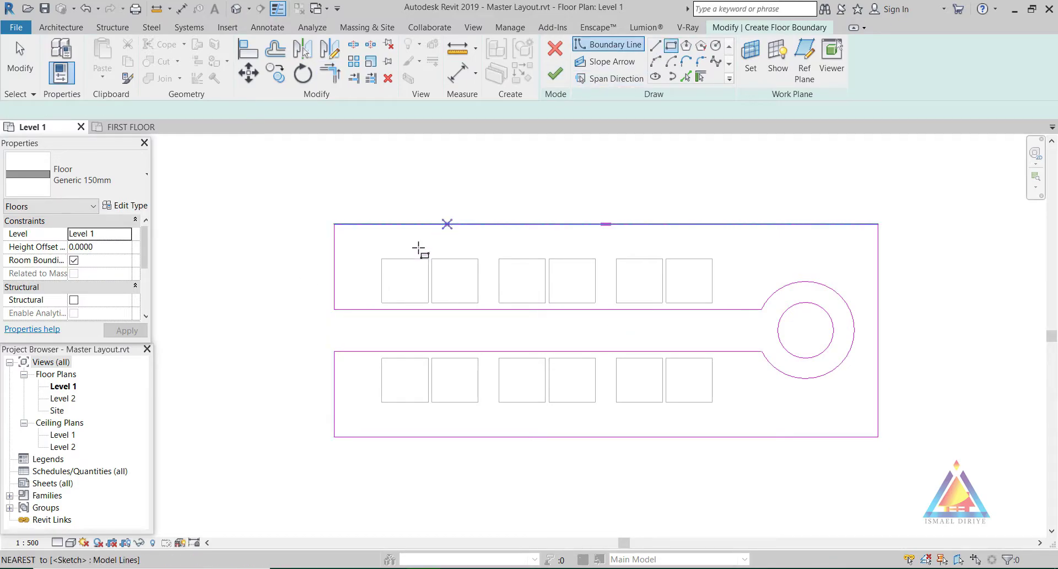
left_click(382, 258)
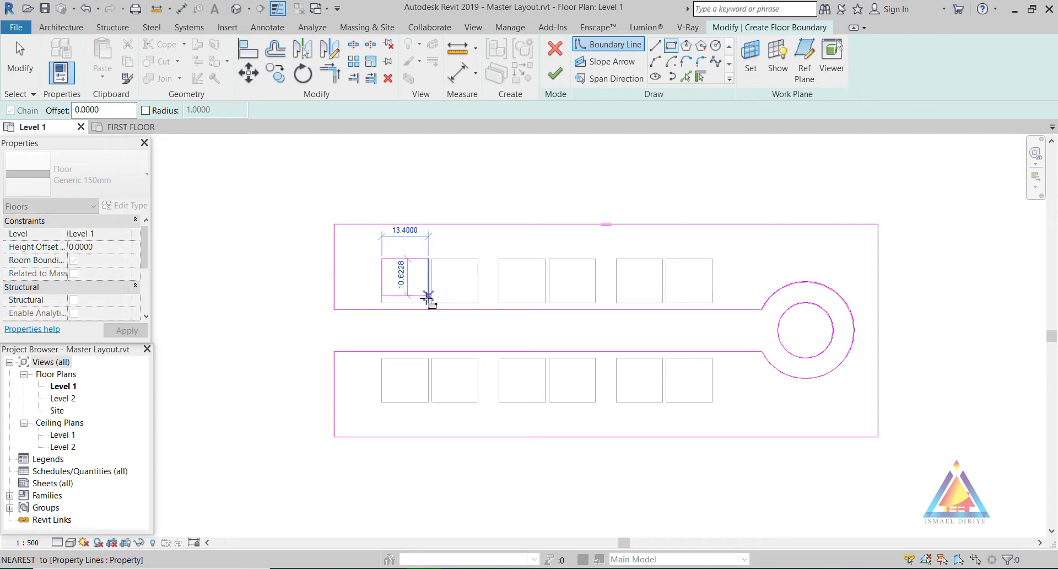
left_click(428, 303)
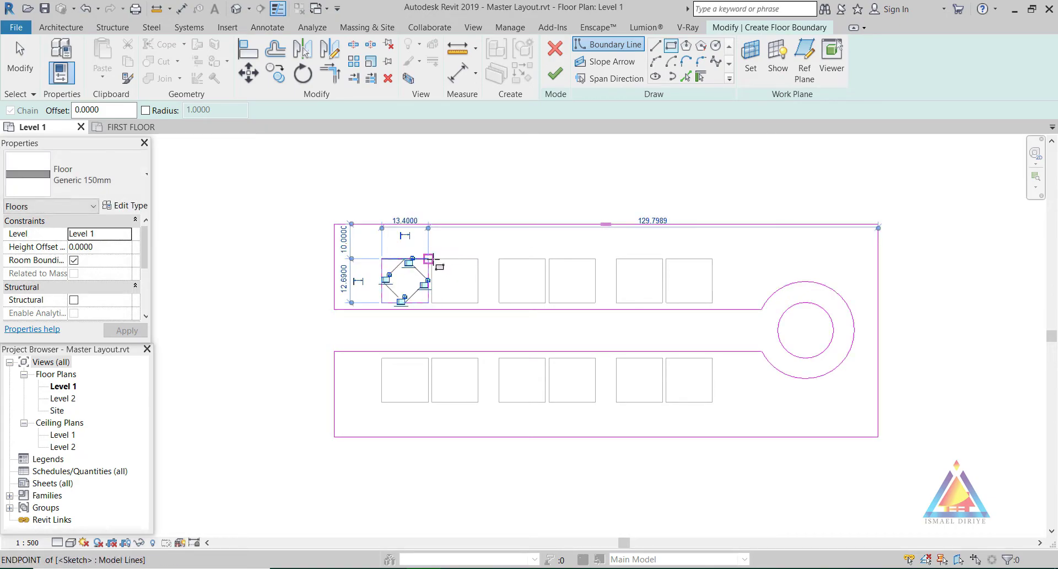
left_click(433, 260)
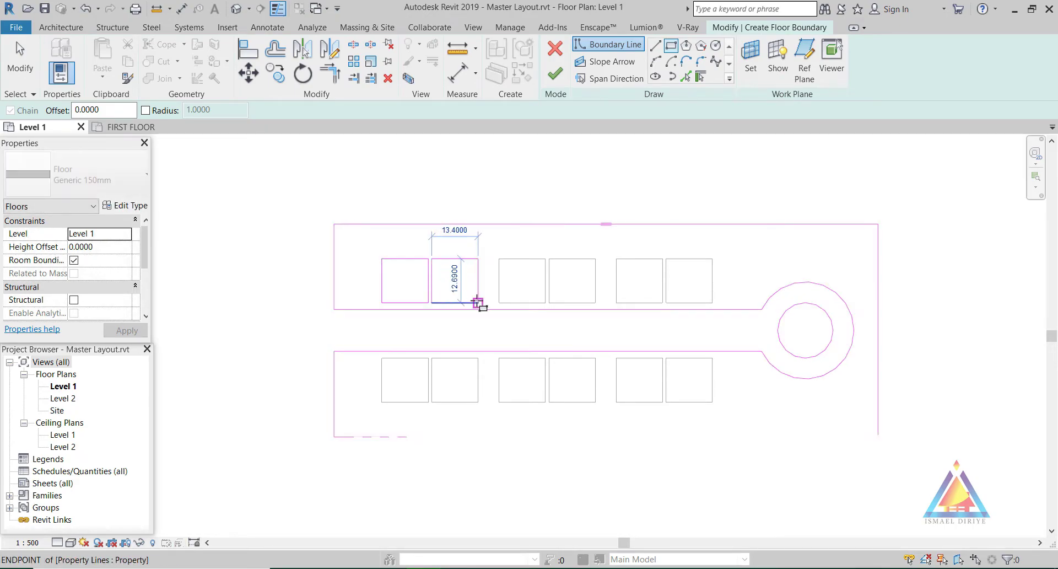
left_click(478, 302)
left_click(499, 259)
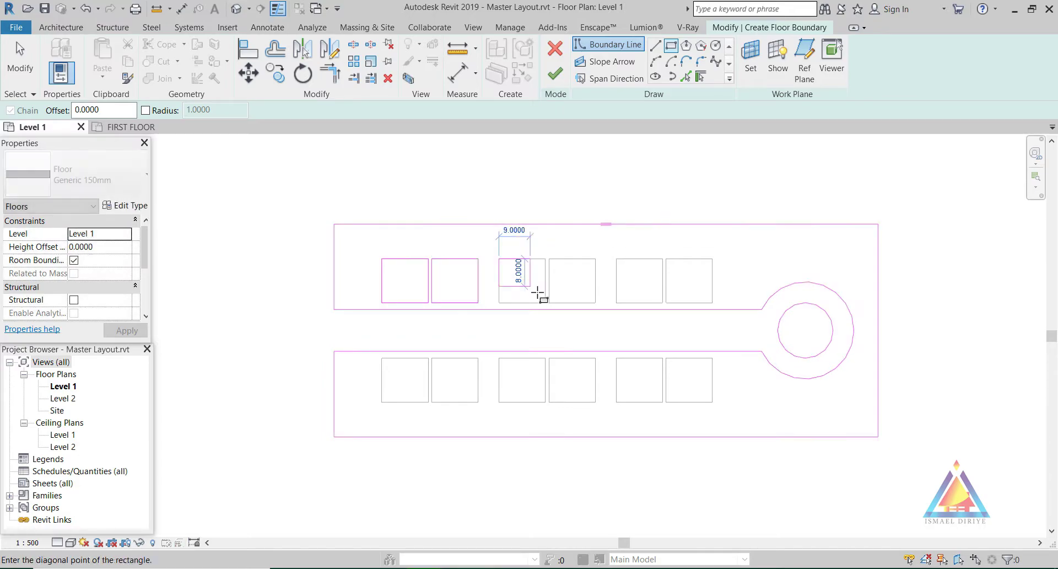
left_click(545, 303)
left_click(549, 259)
left_click(595, 303)
left_click(617, 259)
left_click(662, 303)
left_click(666, 259)
left_click(712, 303)
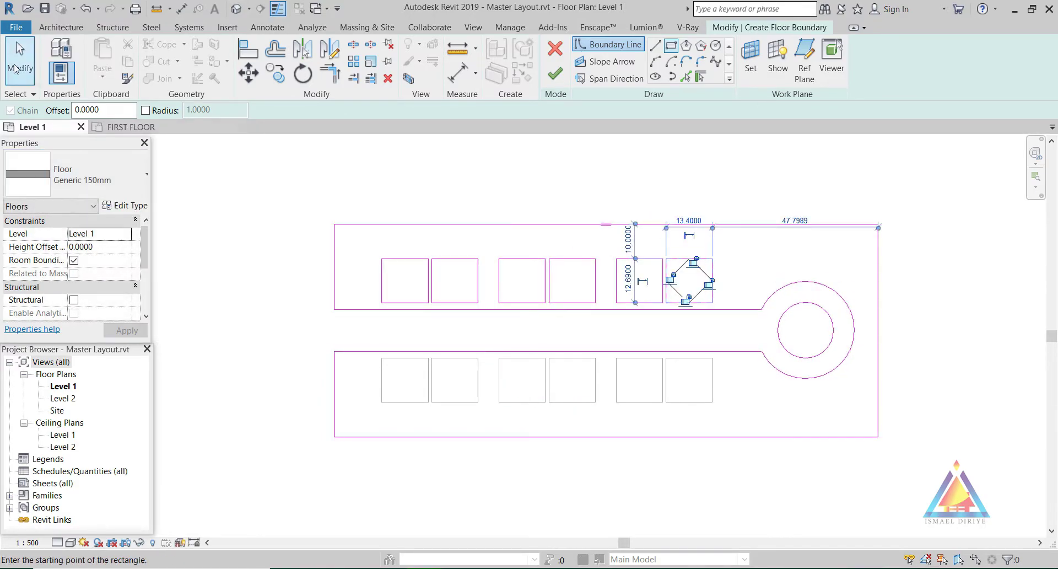
Copy the six upper plot rectangles onto the lower row of plots and finish the floor sketch
left_click(20, 61)
mouse_move(371, 247)
left_mouse_down()
mouse_move(455, 298)
mouse_move(653, 296)
mouse_move(745, 310)
left_mouse_up()
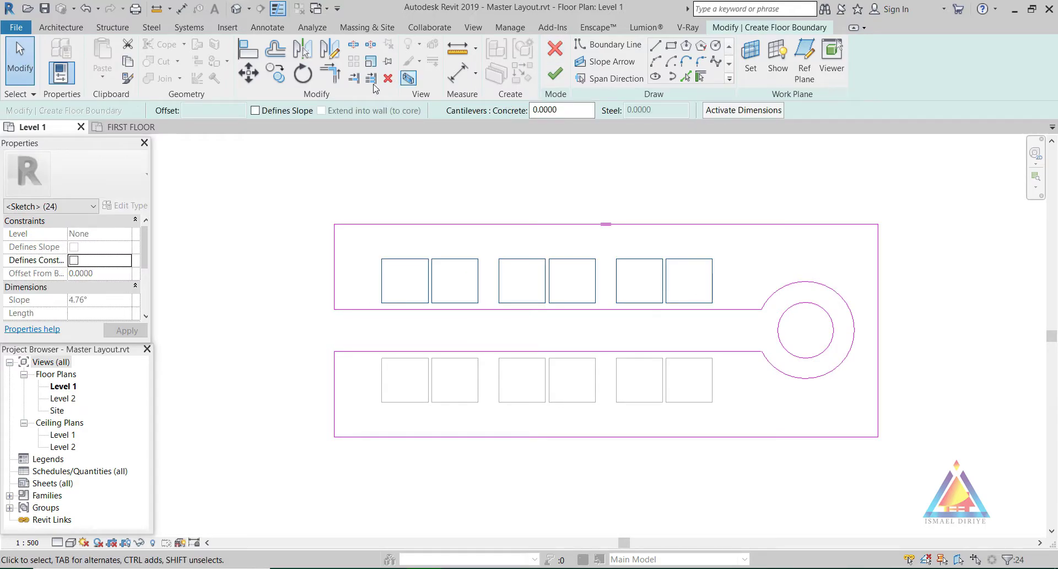
left_click(275, 73)
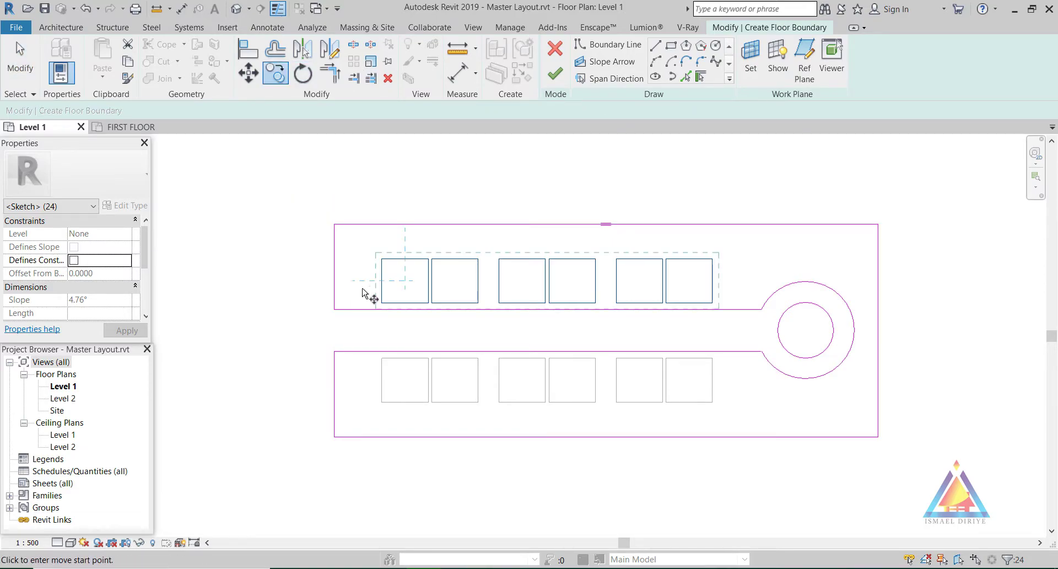
left_click(383, 259)
left_click(382, 358)
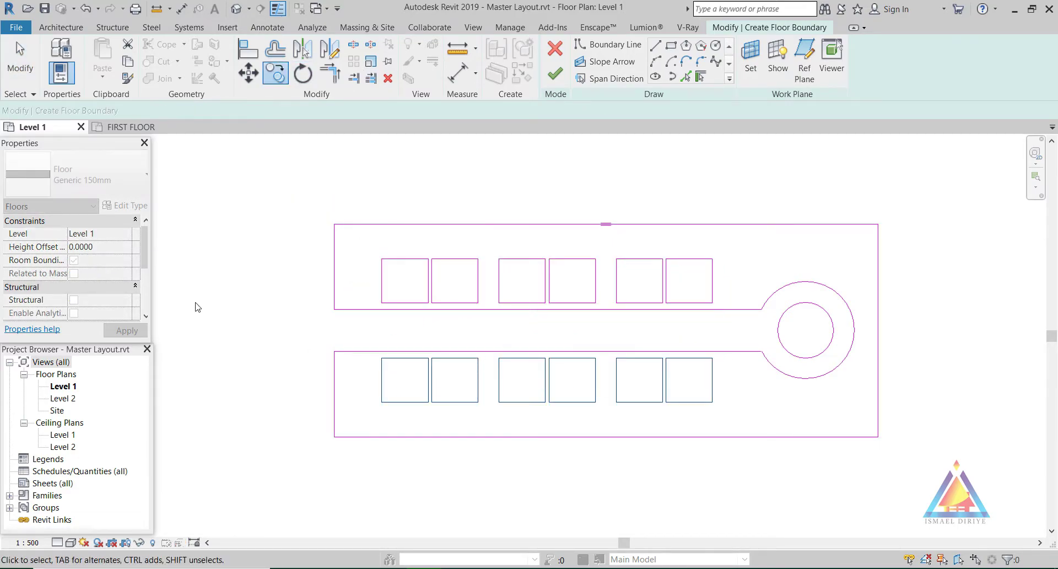
key("Escape")
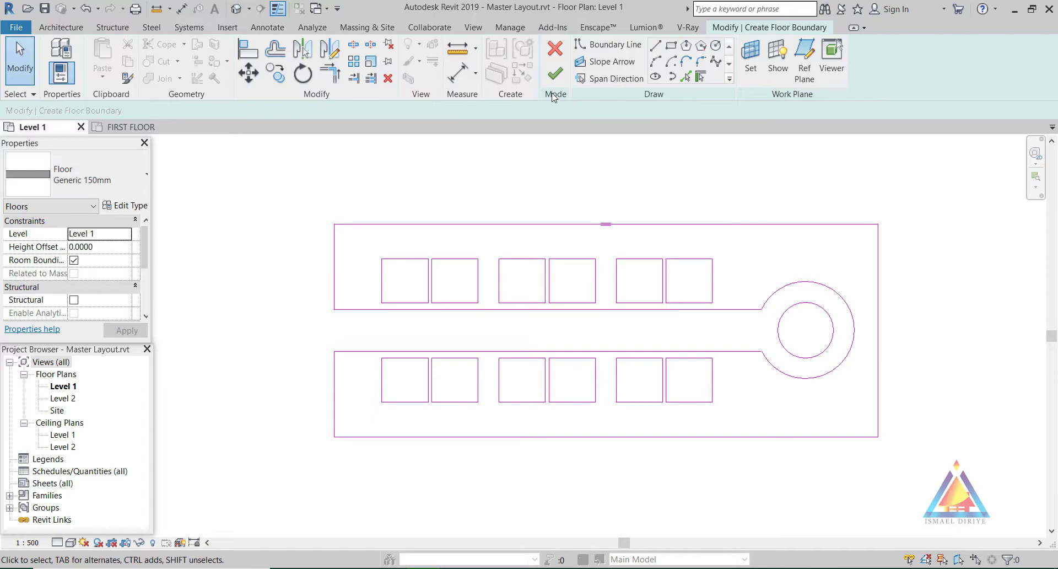
left_click(555, 73)
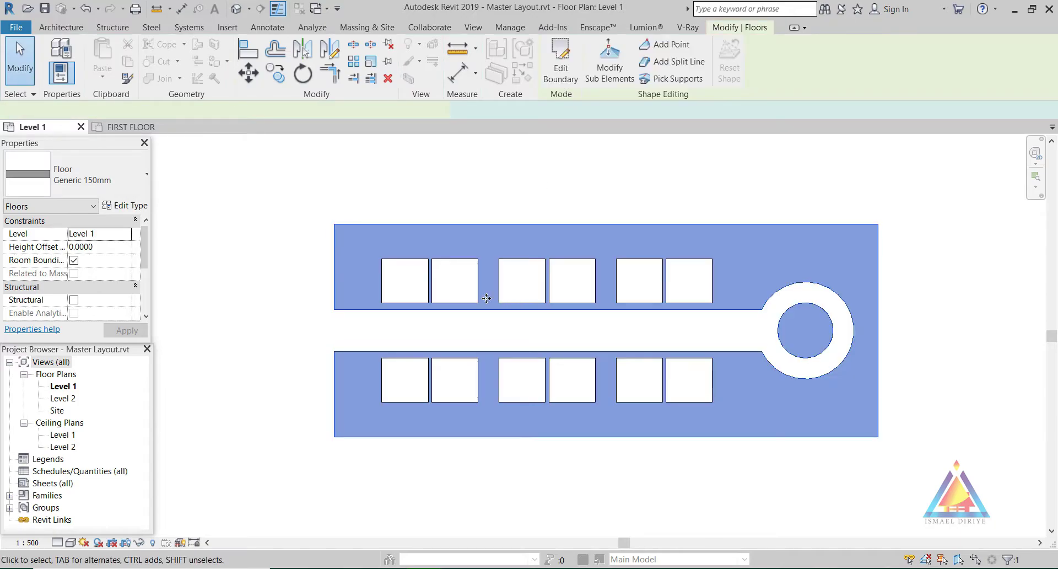
Edit the floor boundary and round the corner between the upper road edge and the outer circle with a 15 m fillet
left_click(238, 9)
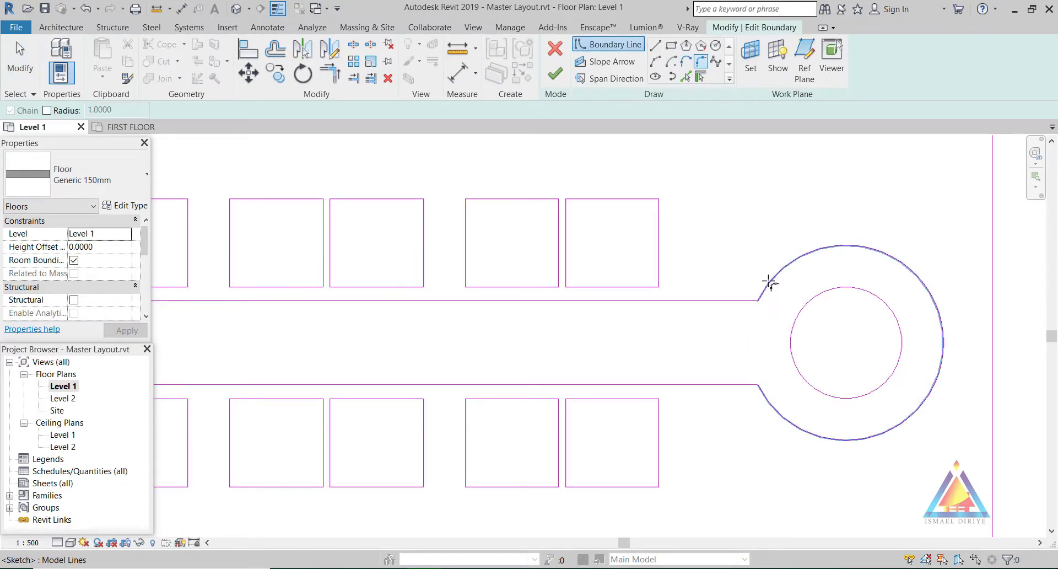
left_click(770, 282)
left_click(717, 232)
type("15")
key("Return")
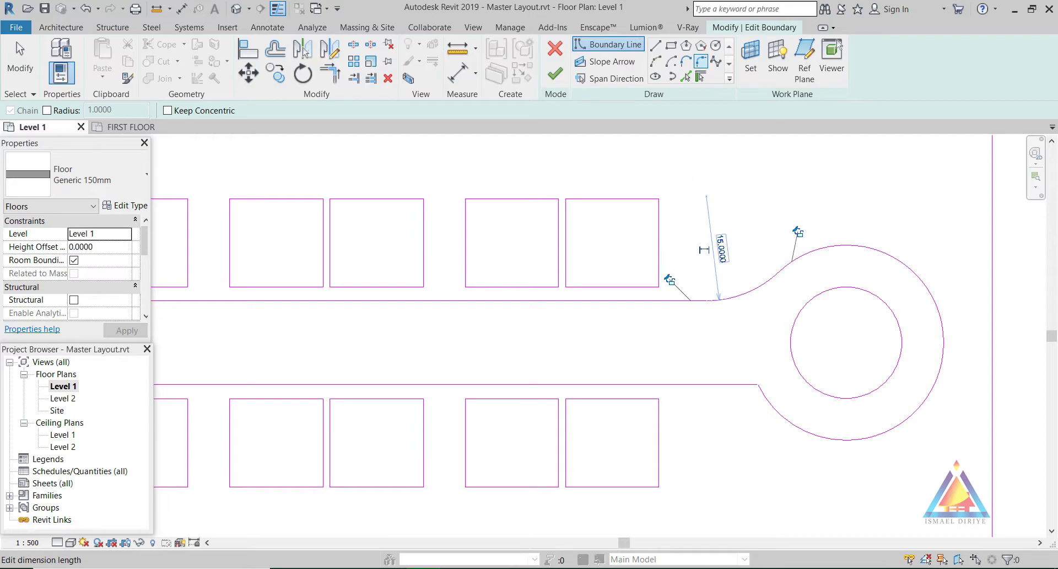
Round the corner between the lower road edge and the outer circle with a 15 m fillet and finish the boundary
left_click(739, 385)
left_click(768, 401)
scroll(719, 418, "down", 3)
left_click(719, 417)
type("15")
key("Return")
left_click(30, 67)
left_click(555, 74)
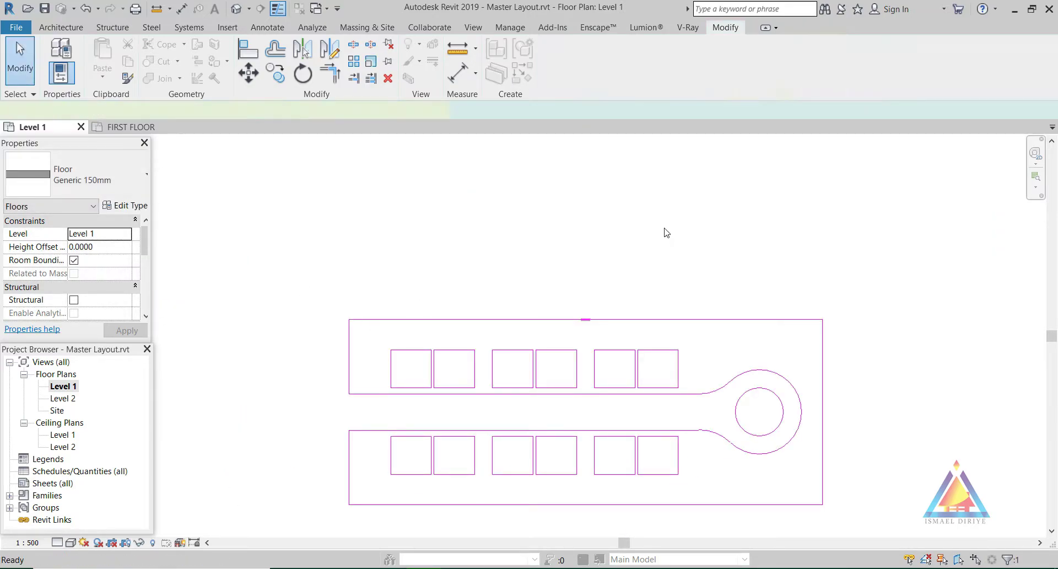
Open the Site floor plan with the whole floor in view
scroll(879, 324, "down", 1)
middle_click_drag(879, 324, 787, 243)
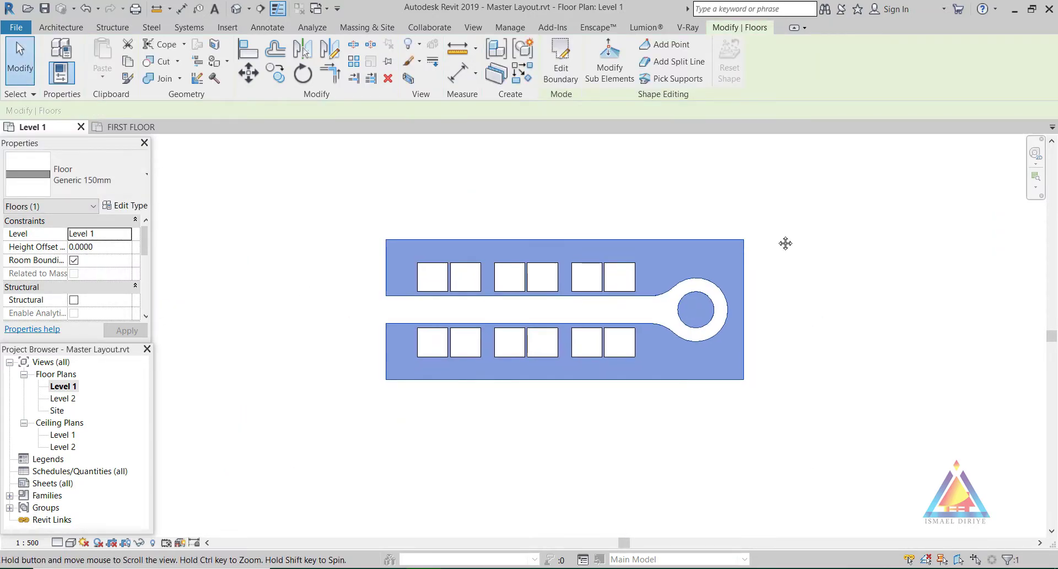
double_click(56, 410)
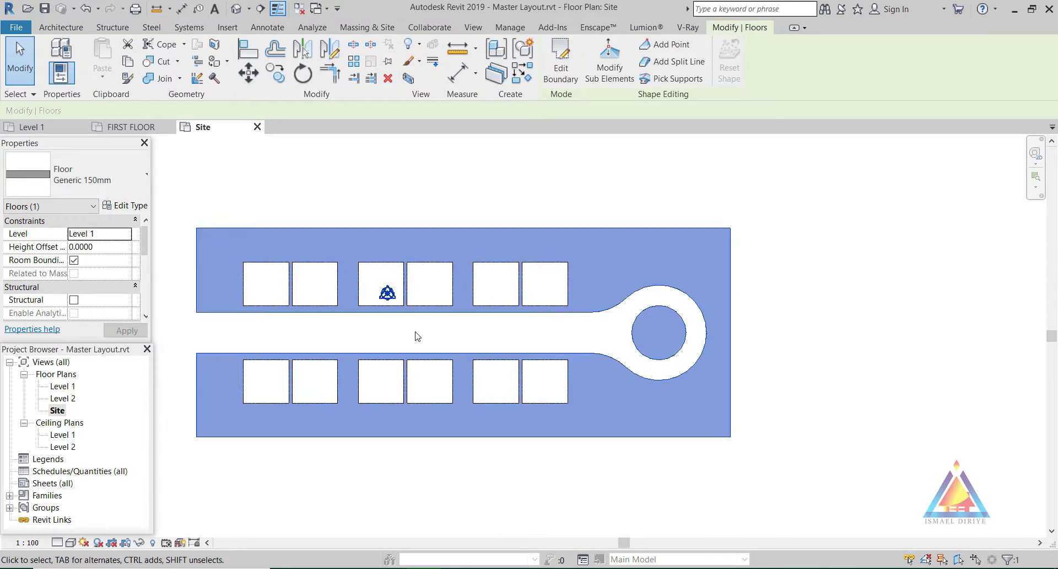
scroll(418, 335, "down", 2)
middle_click_drag(444, 163, 543, 178)
Create a toposurface at absolute elevation -0.15 from four corner points placed around the floor, and finish the surface
left_click(375, 28)
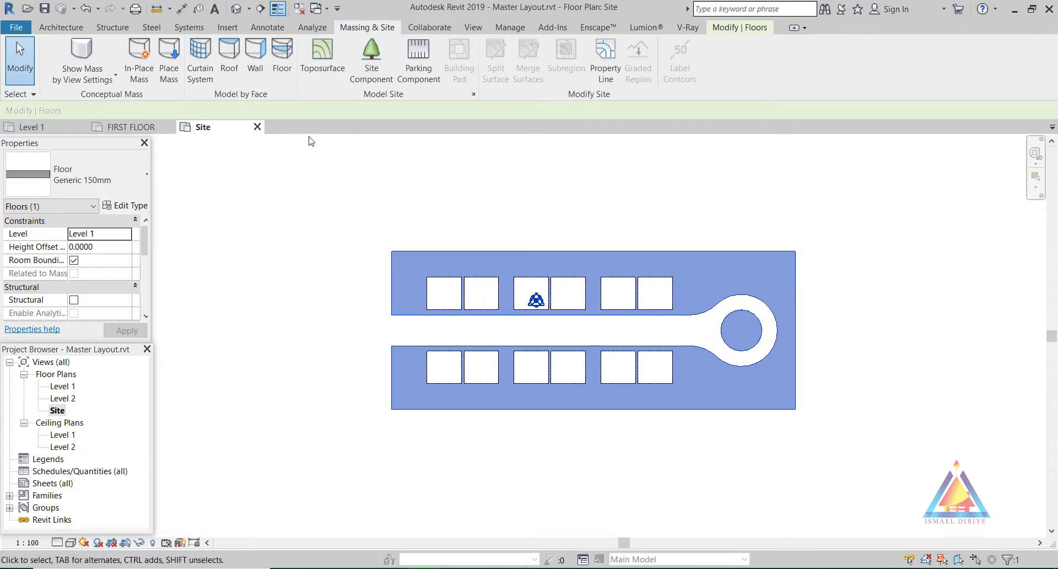
left_click(323, 65)
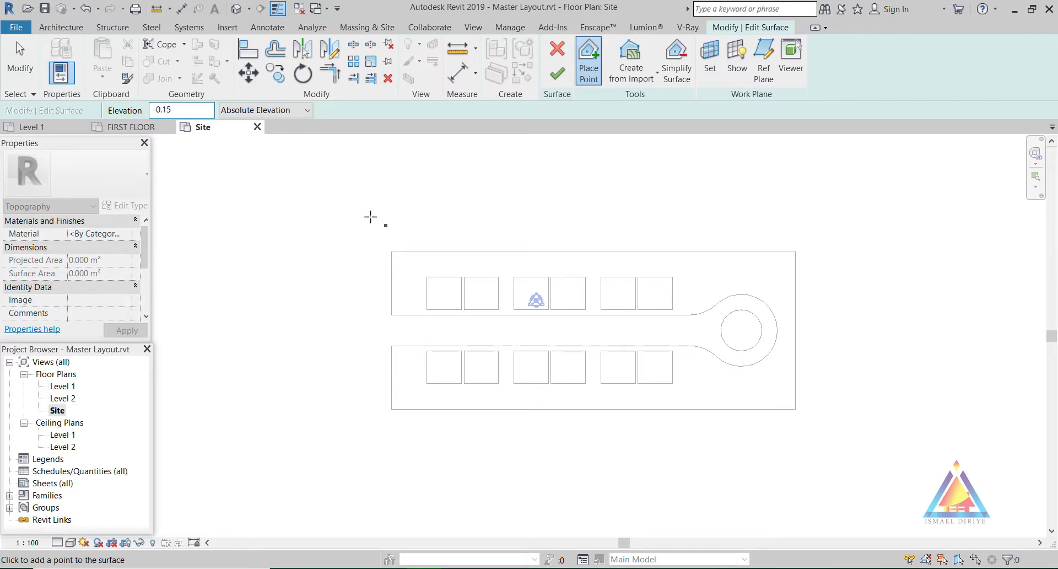
left_click(327, 192)
left_click(872, 195)
left_click(876, 489)
left_click(316, 497)
left_click(557, 73)
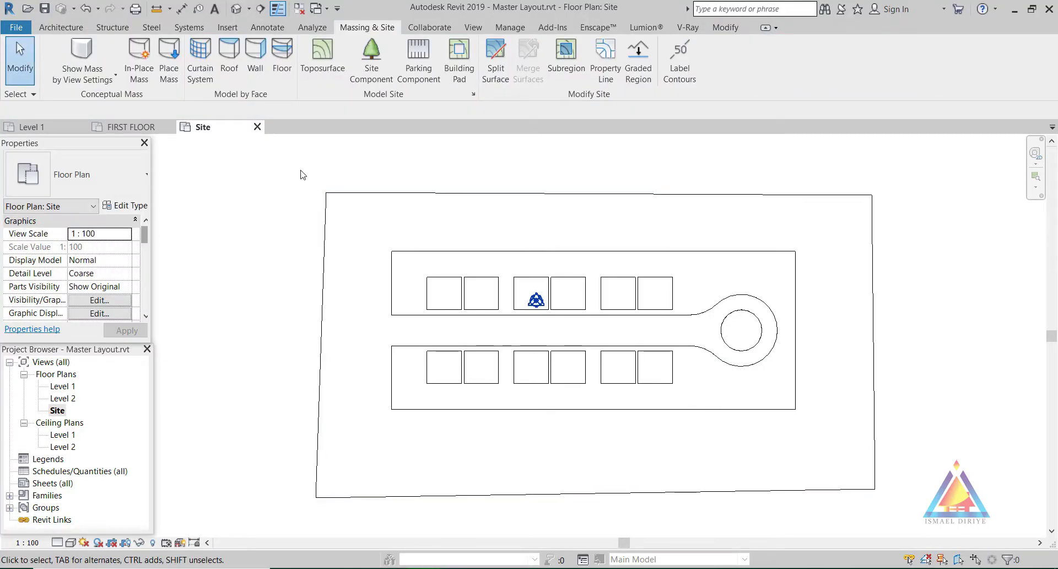
Create a new material named -Asphalt from the toposurface's material property
left_click(330, 192)
left_click(126, 235)
left_click(126, 234)
left_click(127, 484)
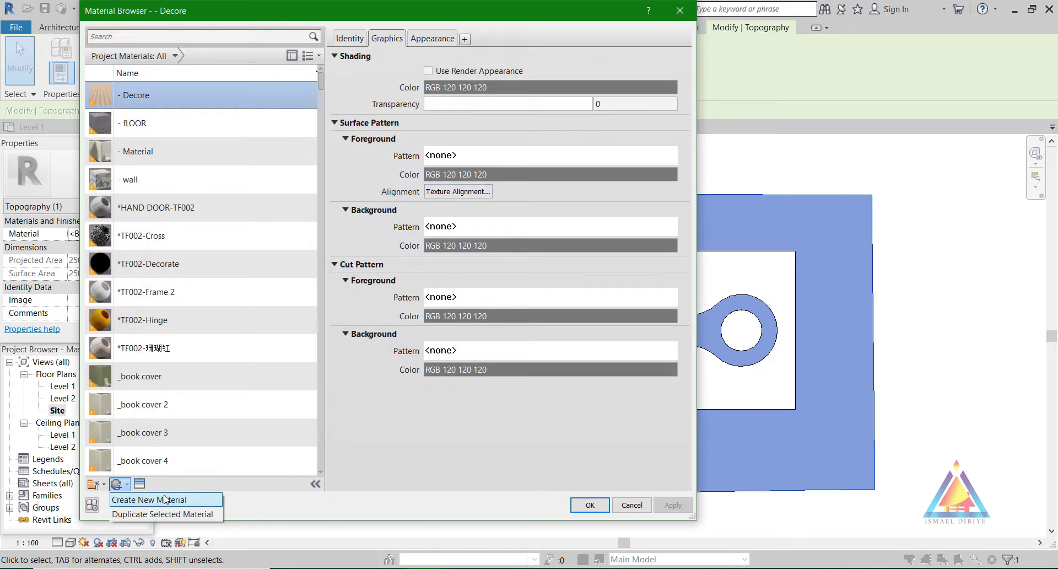
left_click(167, 500)
right_click(188, 265)
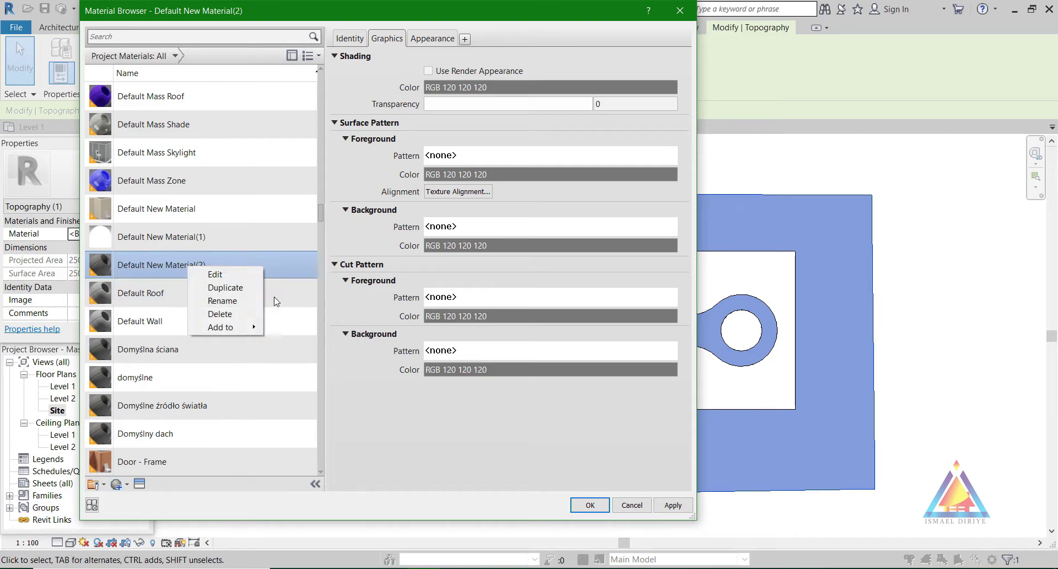
left_click(223, 303)
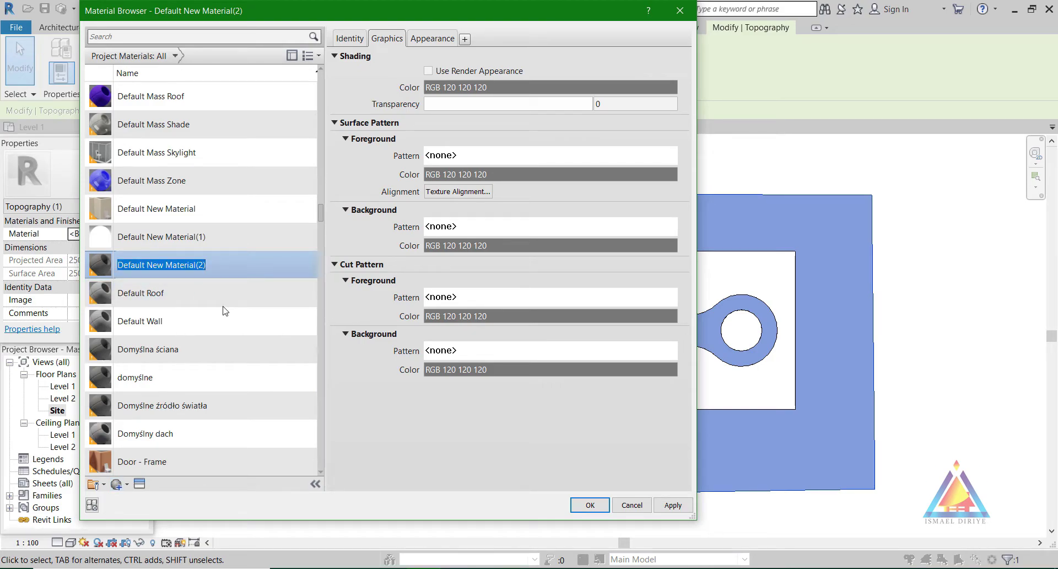
key("BackSpace")
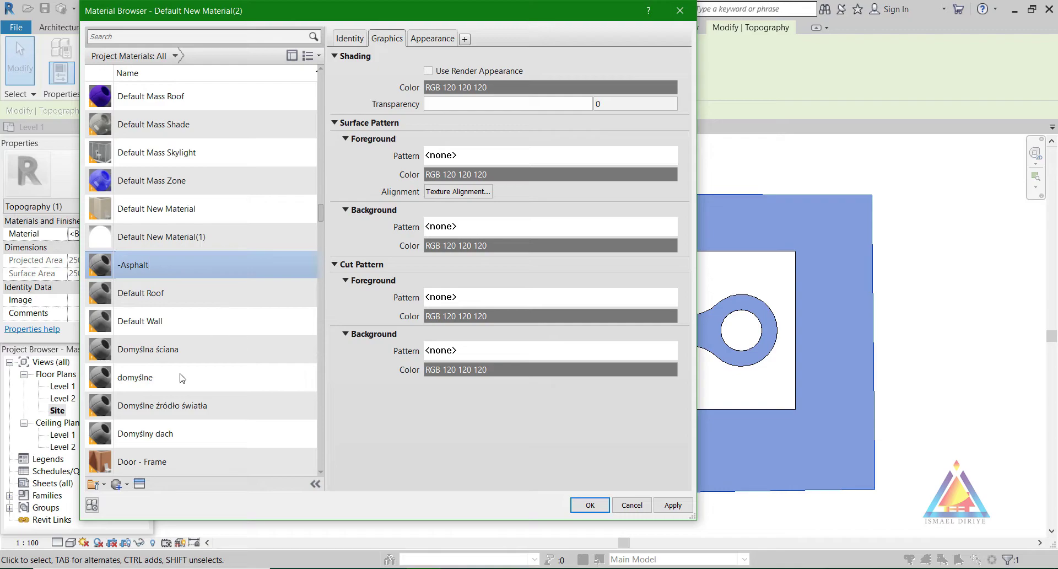
Give the -Asphalt material the Asphalt - Dark Grey appearance from the Autodesk Sitework assets and assign it to the toposurface
left_click(143, 484)
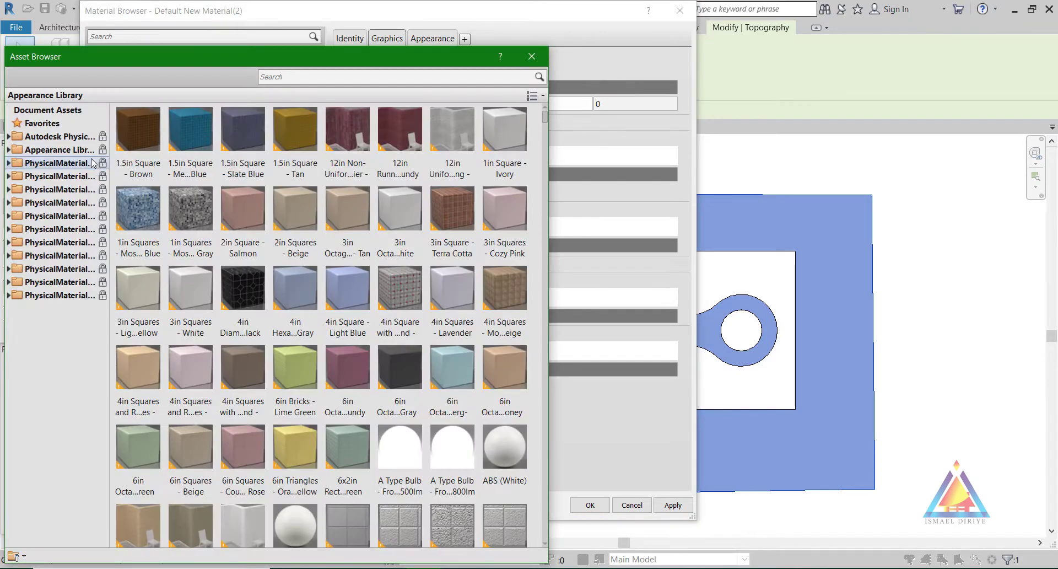
left_click(9, 136)
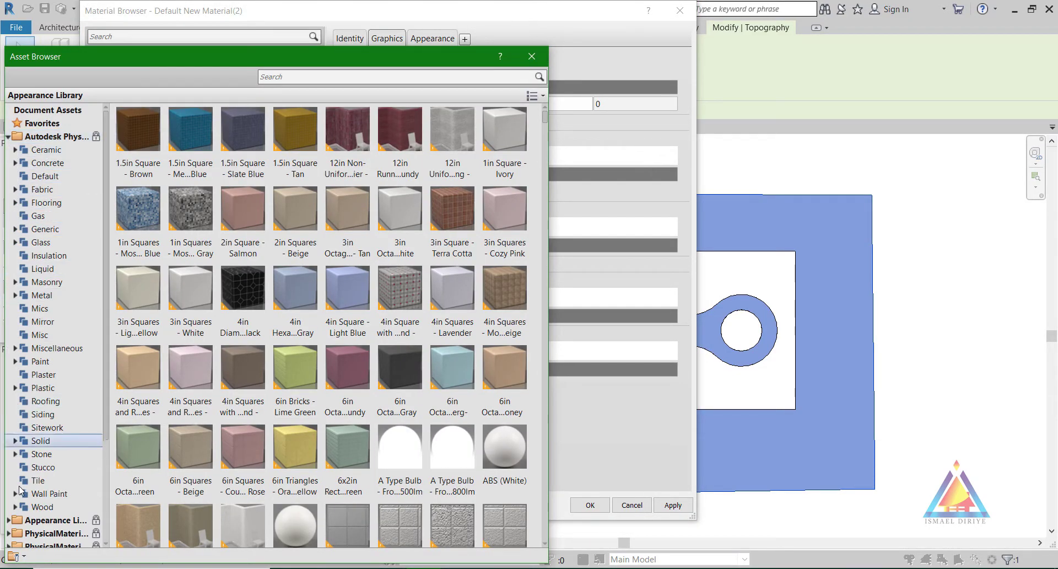
left_click(47, 428)
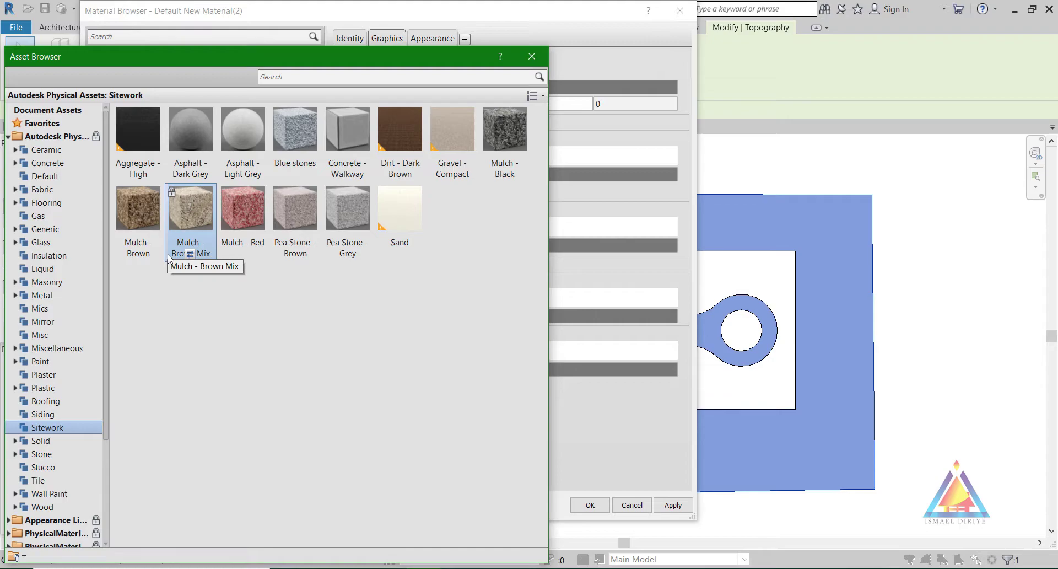
left_click(190, 176)
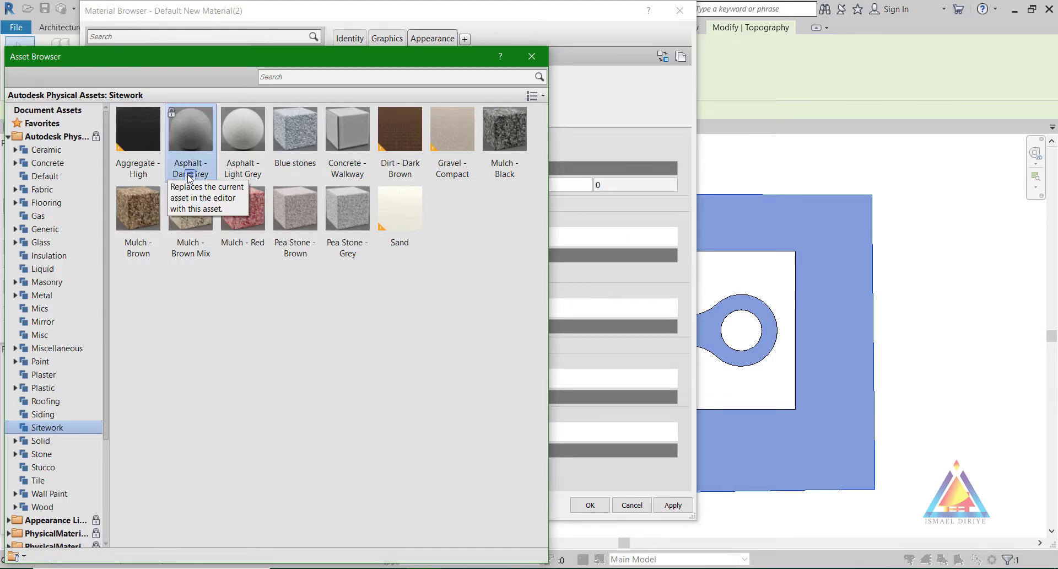
left_click(544, 63)
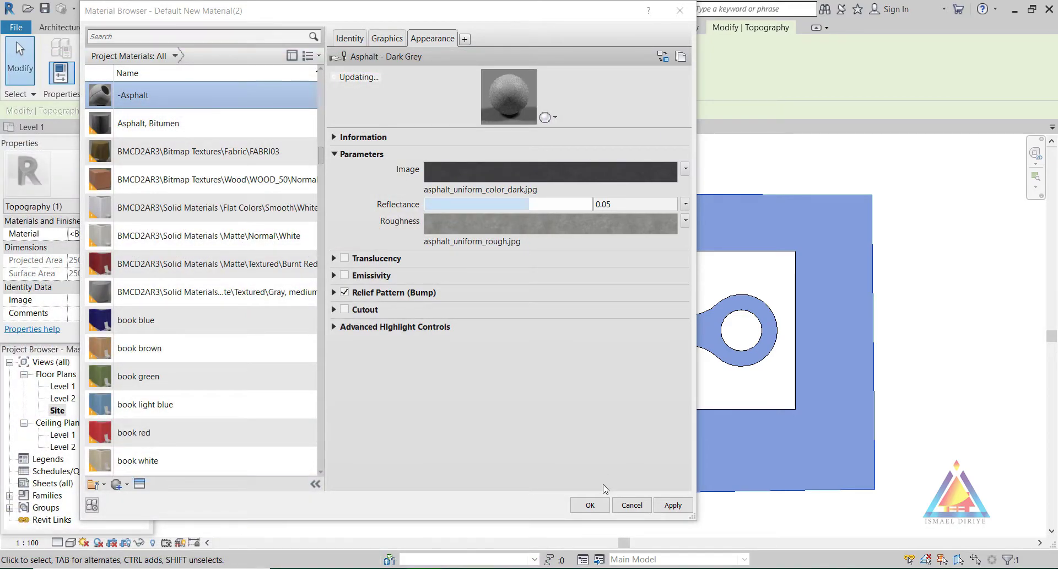
left_click(590, 505)
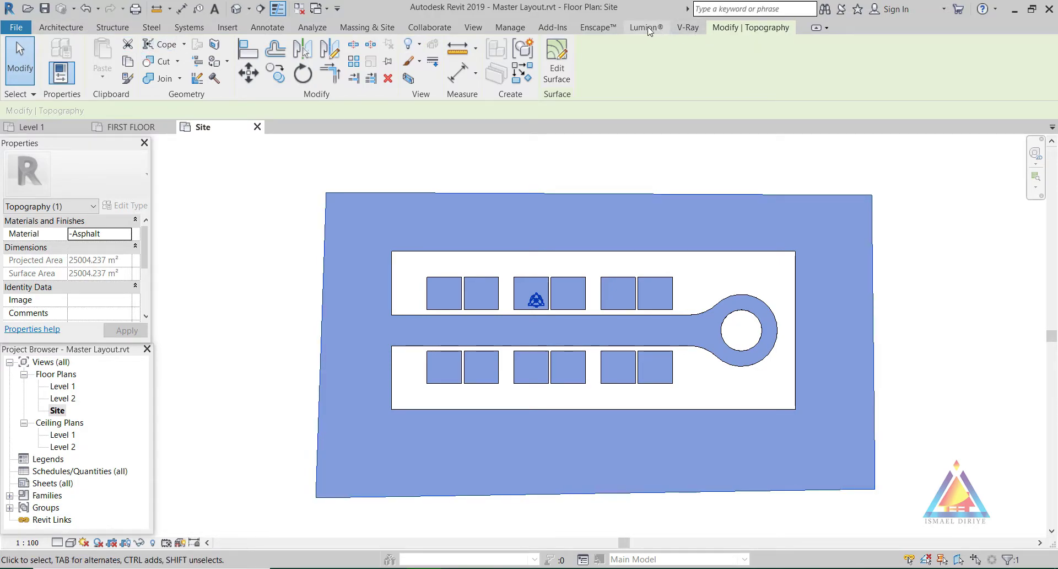
Start an Enscape render of the 3D view, inspect the asphalt surface and cobblestone edge up close, and return to Revit
left_click(598, 28)
left_click(17, 58)
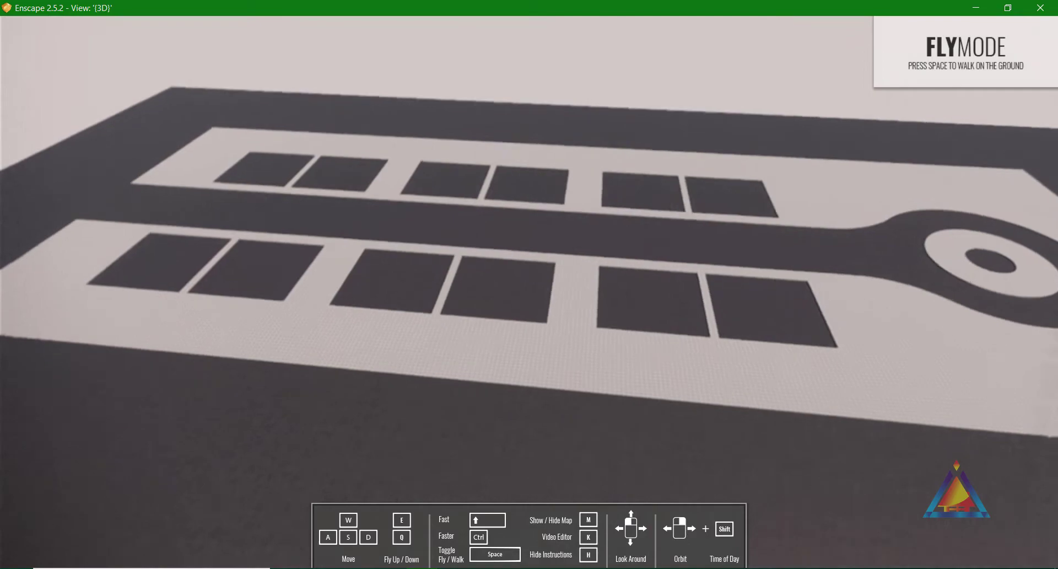
scroll(514, 161, "up", 8)
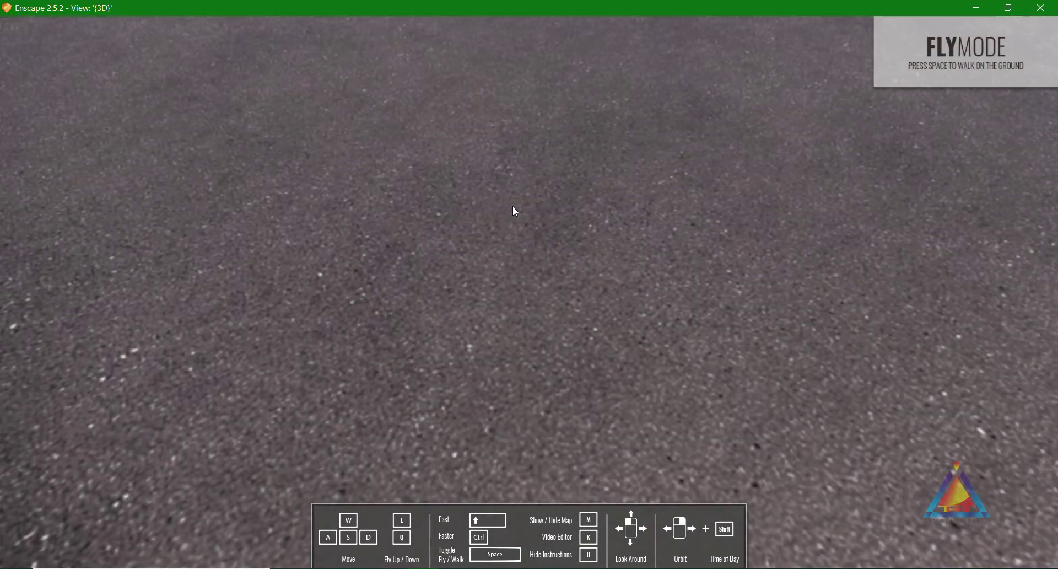
scroll(537, 160, "down", 5)
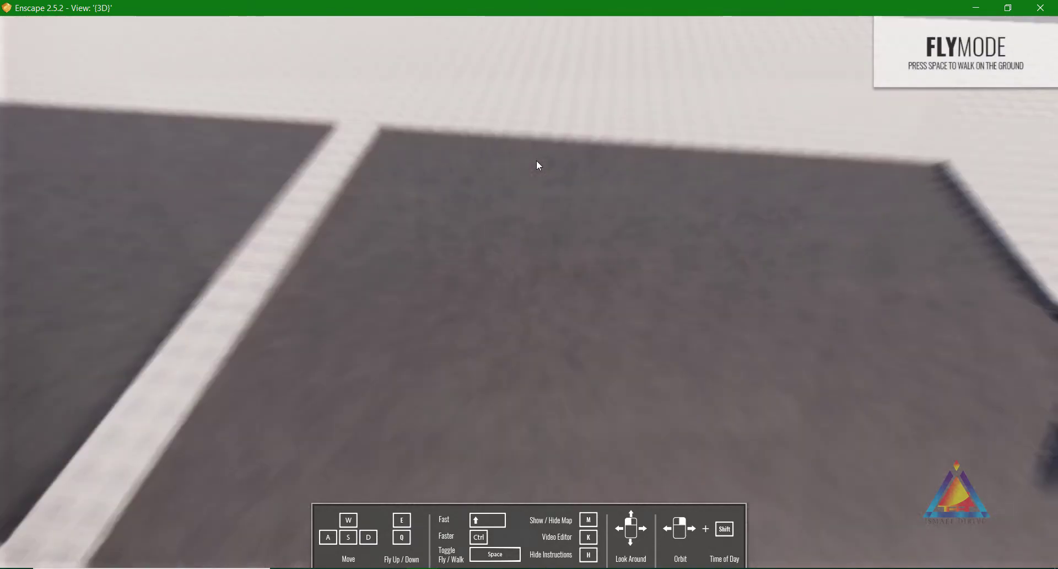
scroll(558, 132, "up", 5)
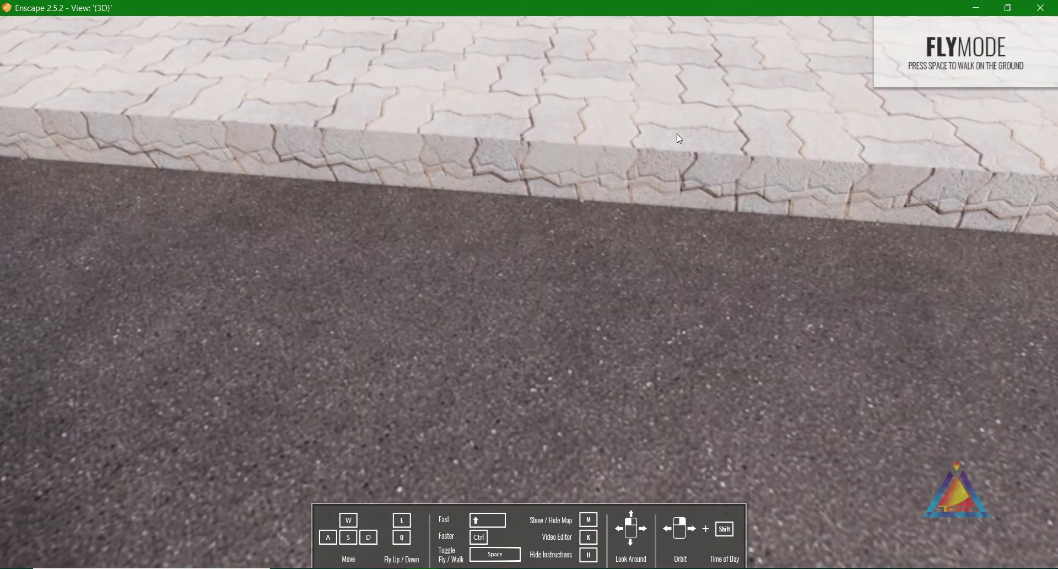
key("alt+Tab")
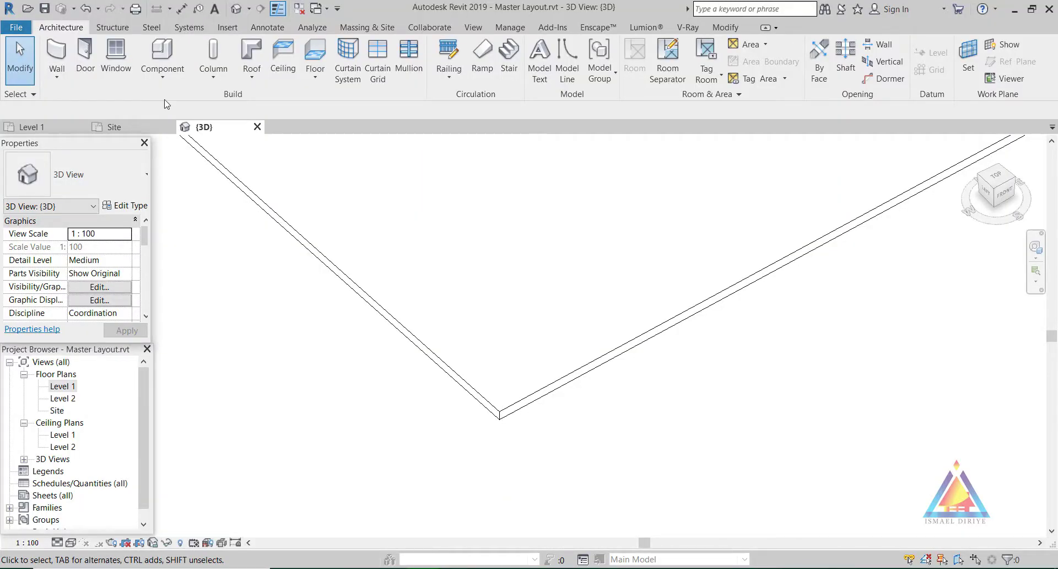
Place a slab edge along the floor's straight upper road edge in the 3D view, with the visual style set to Wireframe
left_click(311, 81)
left_click(330, 118)
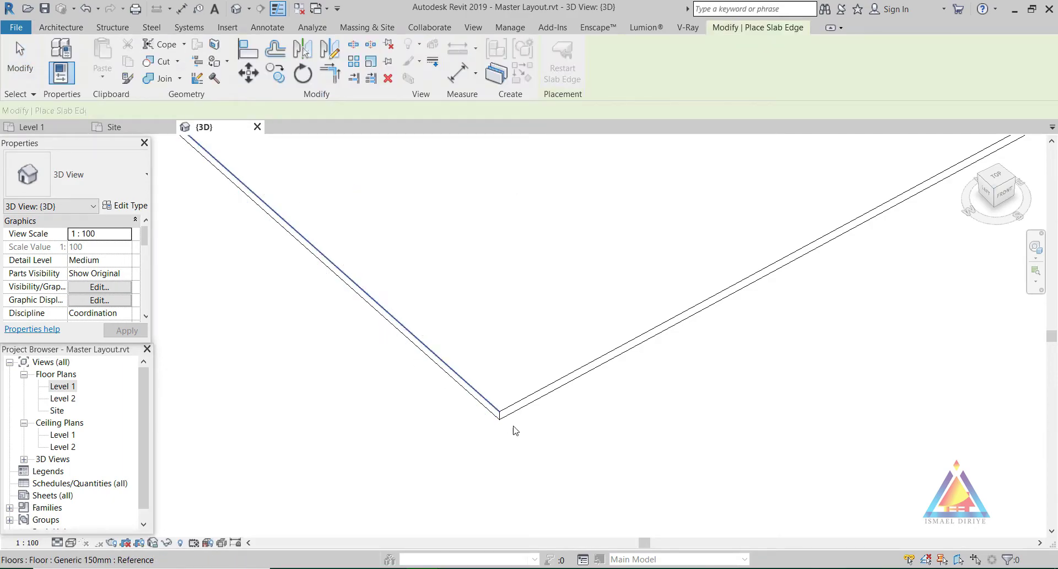
left_click(522, 406)
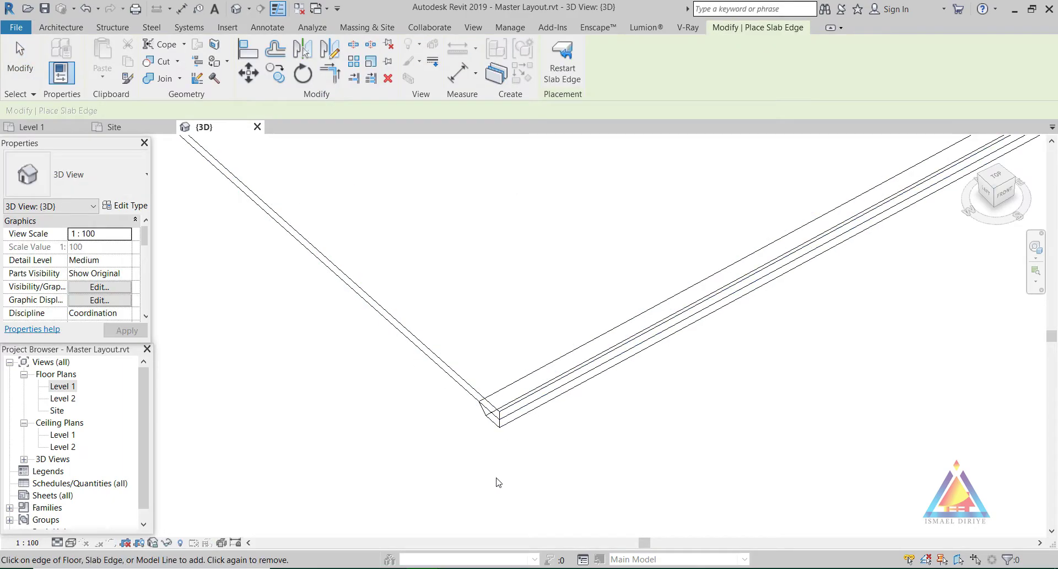
left_click(72, 543)
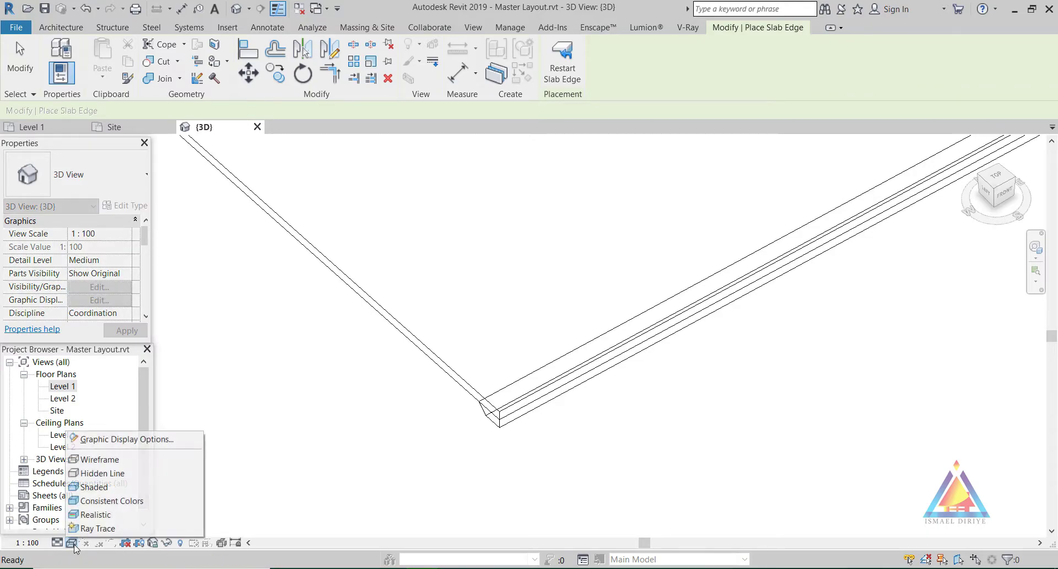
left_click(99, 459)
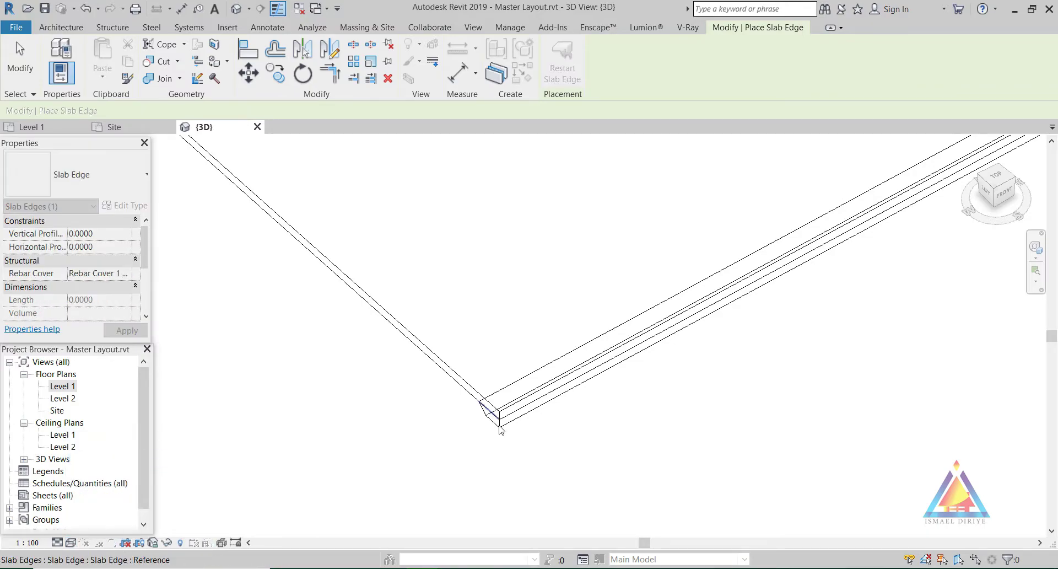
scroll(501, 435, "up", 2)
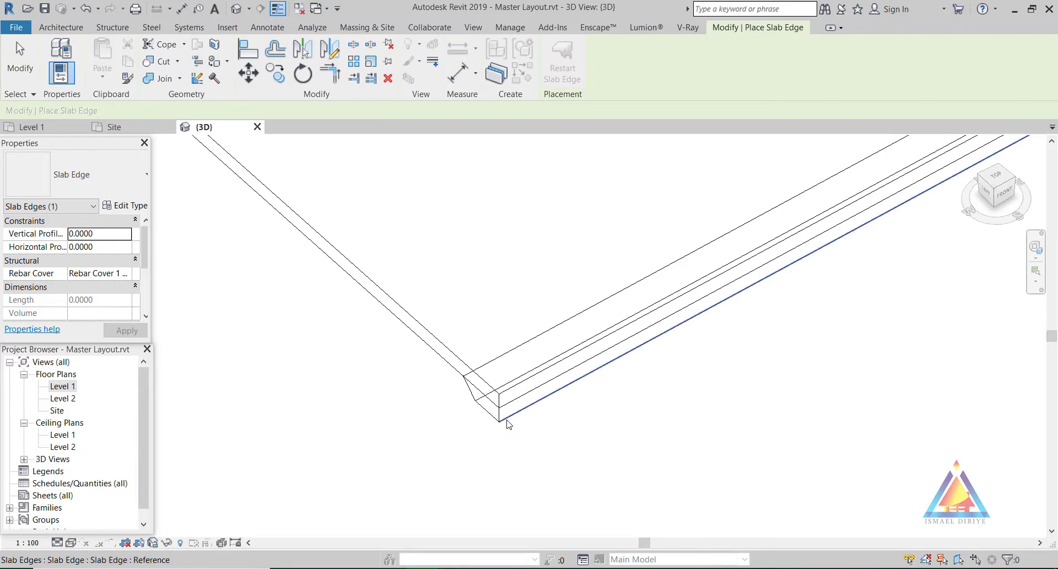
key("Escape")
key("Escape")
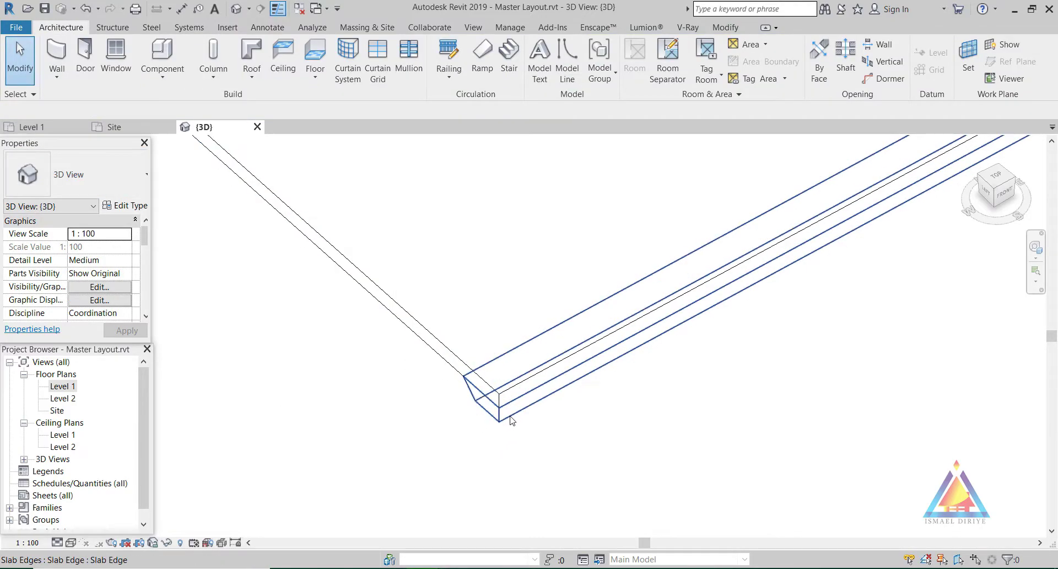
Duplicate the placed slab edge's type as Slab Edge 2 and set its profile to Curb : Curb
left_click(510, 422)
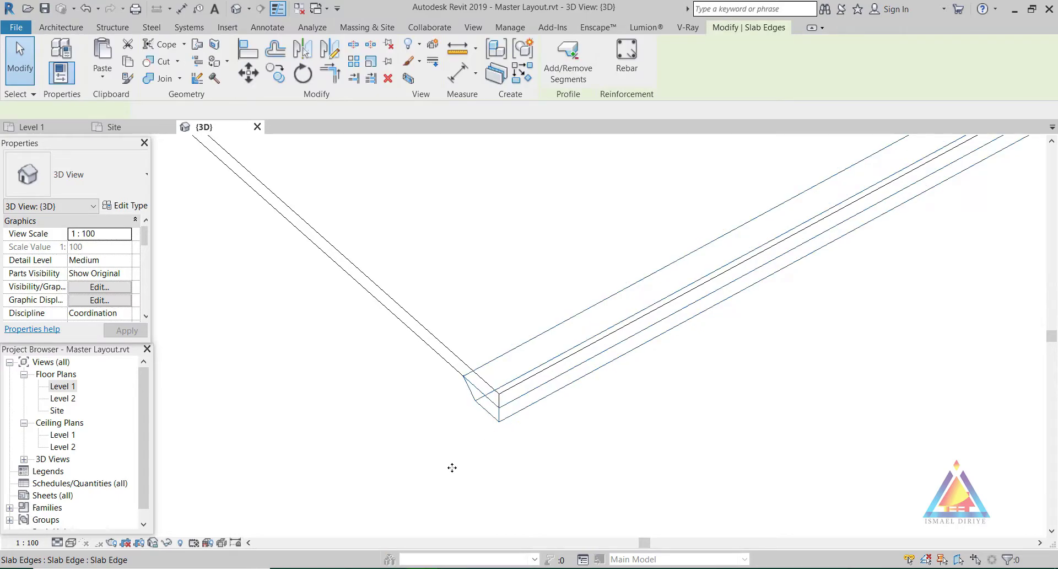
left_click(120, 206)
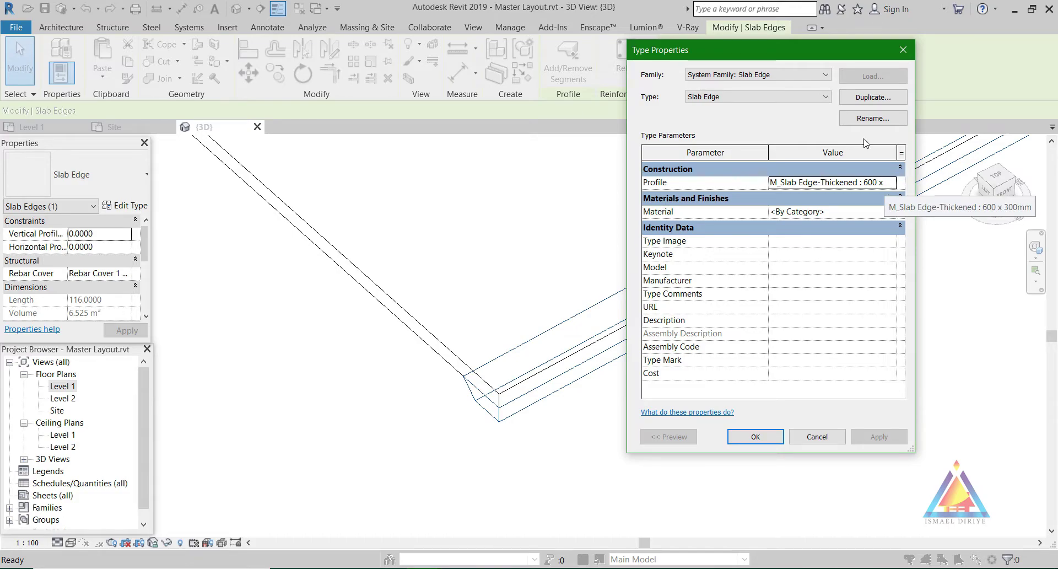
left_click(873, 97)
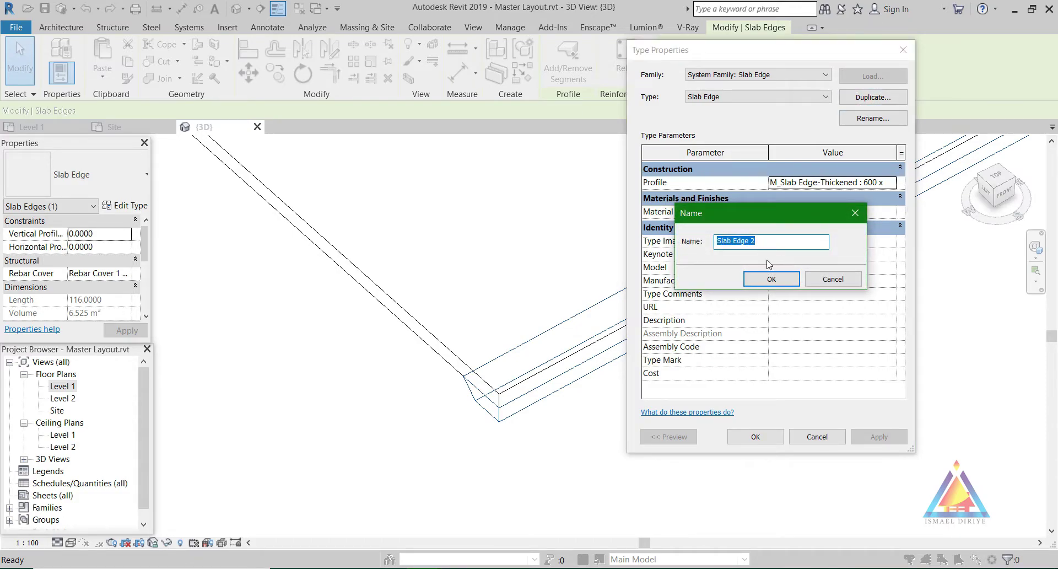
left_click(770, 279)
left_click(891, 187)
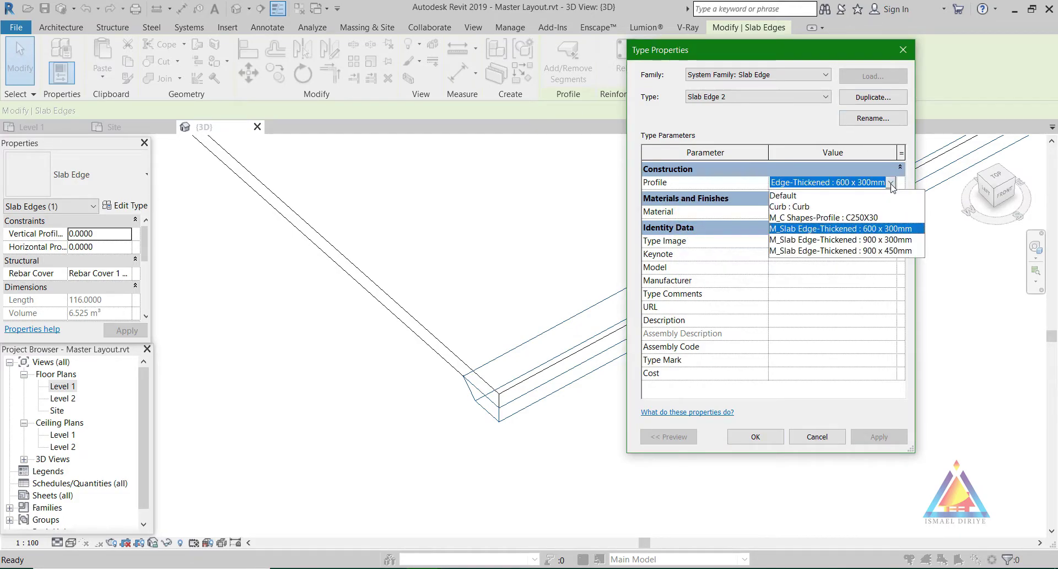
left_click(804, 206)
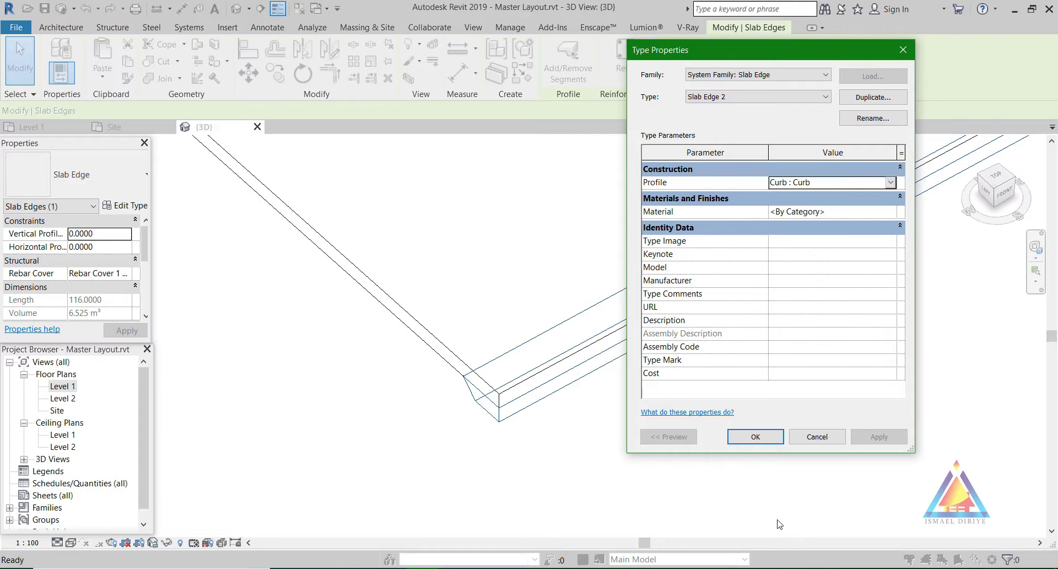
left_click(753, 437)
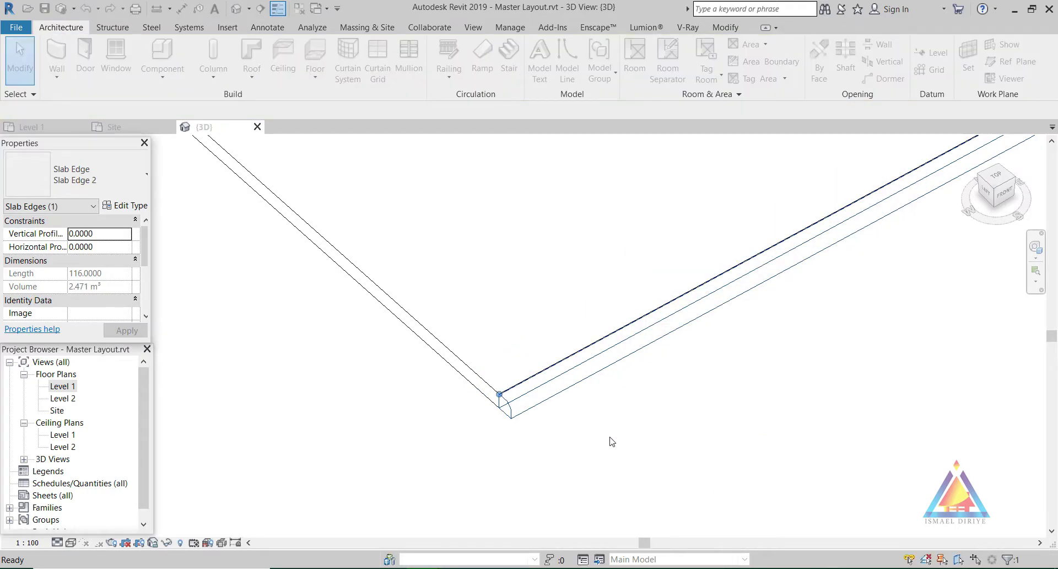
left_click(357, 425)
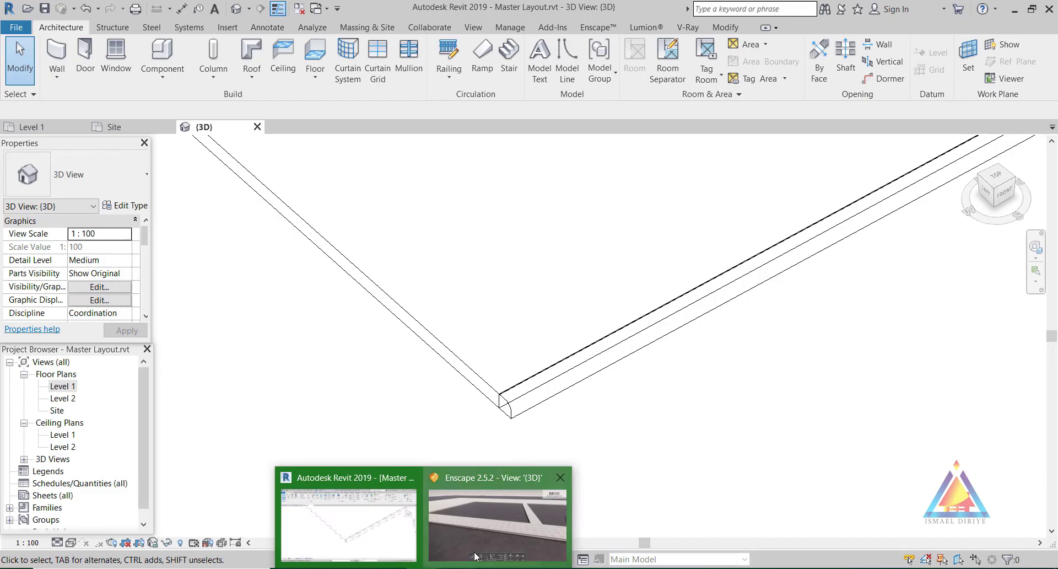
Switch to the Enscape window and inspect the curb along the road edge from afar and up close
left_click(428, 521)
scroll(521, 362, "down", 3)
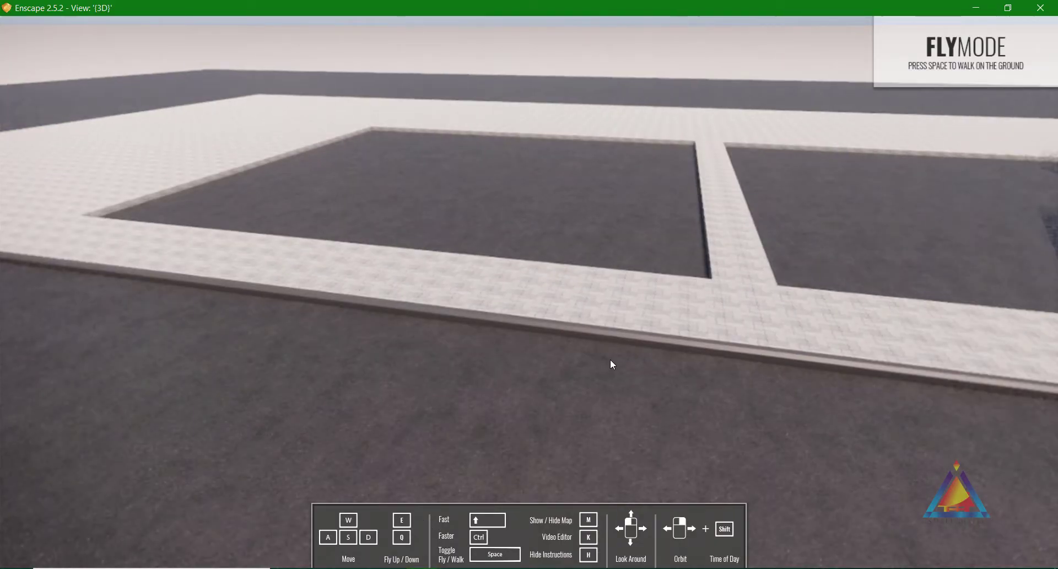
scroll(599, 346, "up", 5)
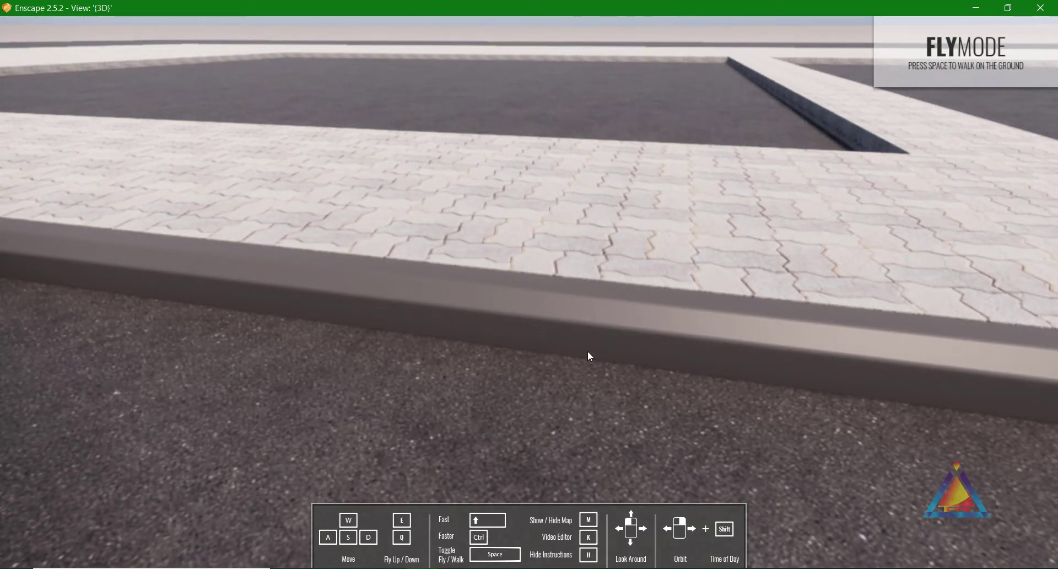
scroll(574, 357, "down", 5)
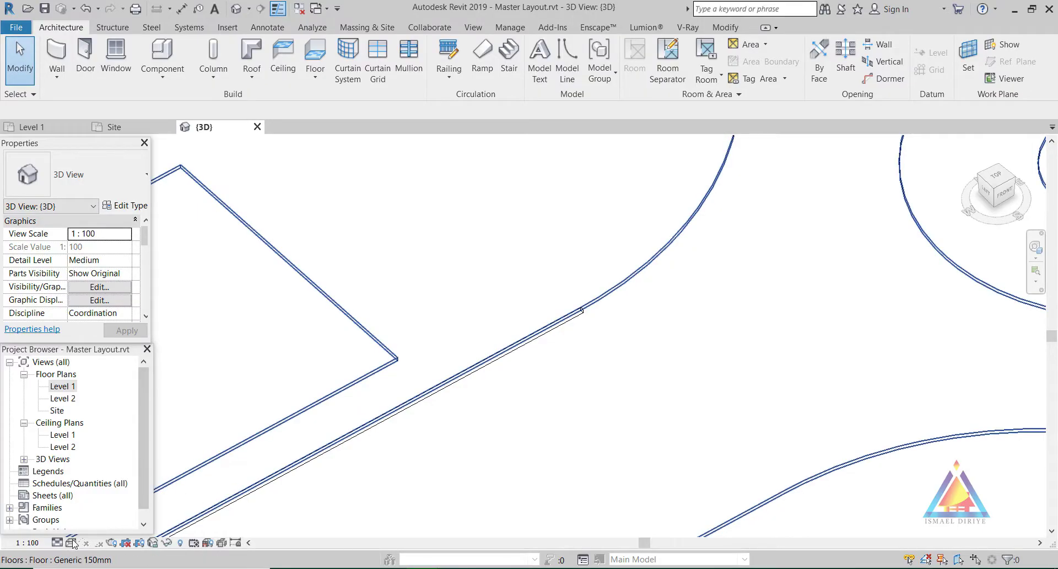
Set the 3D view's visual style to Realistic and extend the Slab Edge 2 curb along the adjoining curved road edge
left_click(72, 542)
left_click(95, 514)
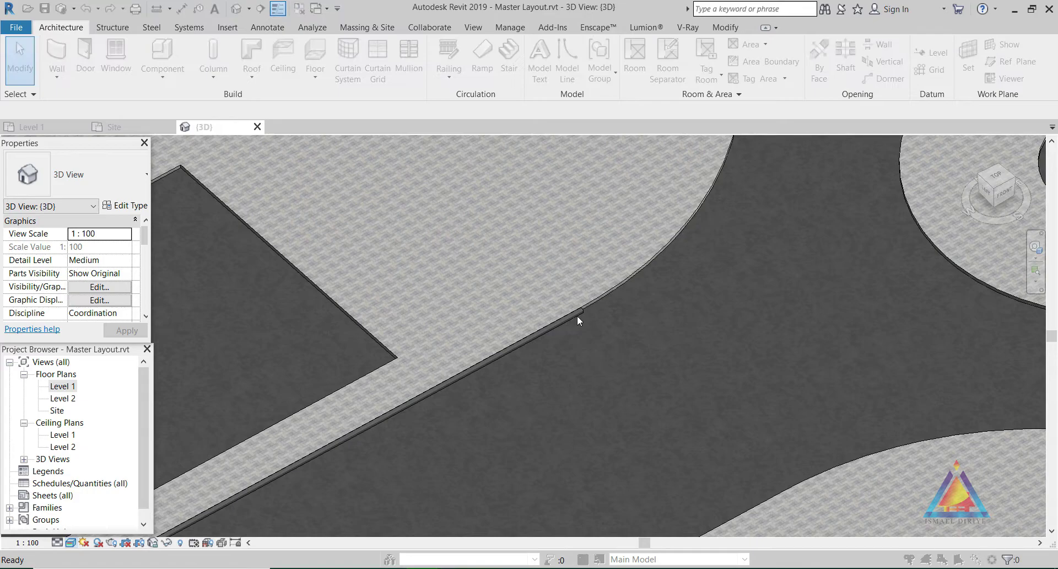
scroll(645, 264, "up", 1)
scroll(529, 340, "up", 1)
middle_click_drag(529, 340, 544, 389)
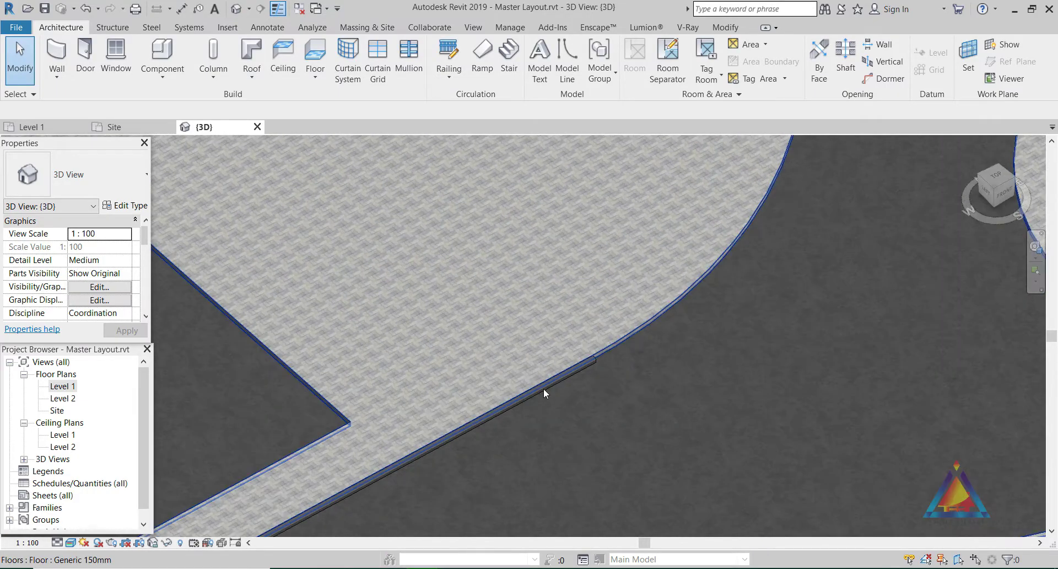
key("Tab")
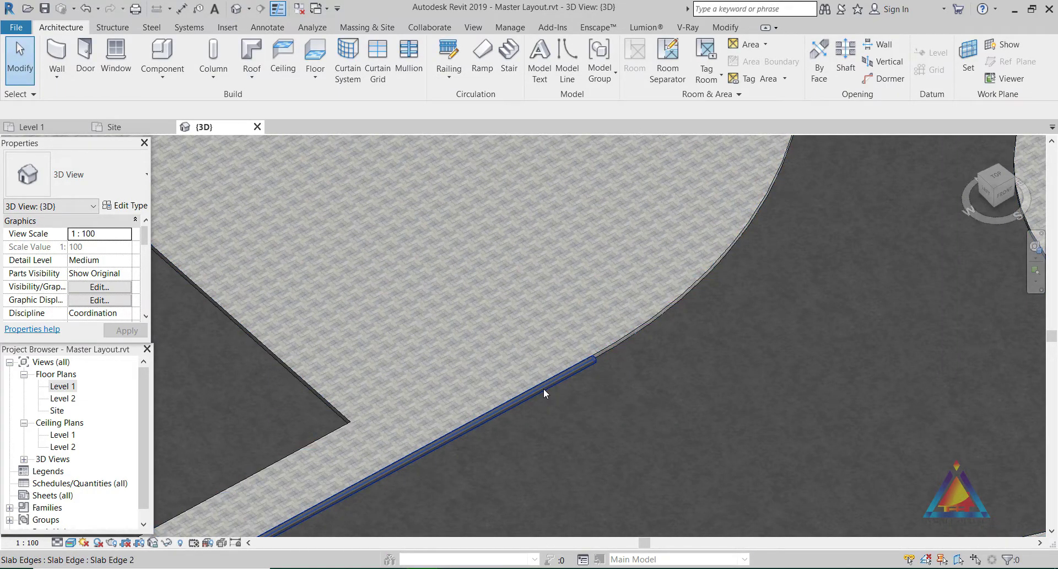
left_click(543, 389)
left_click(567, 62)
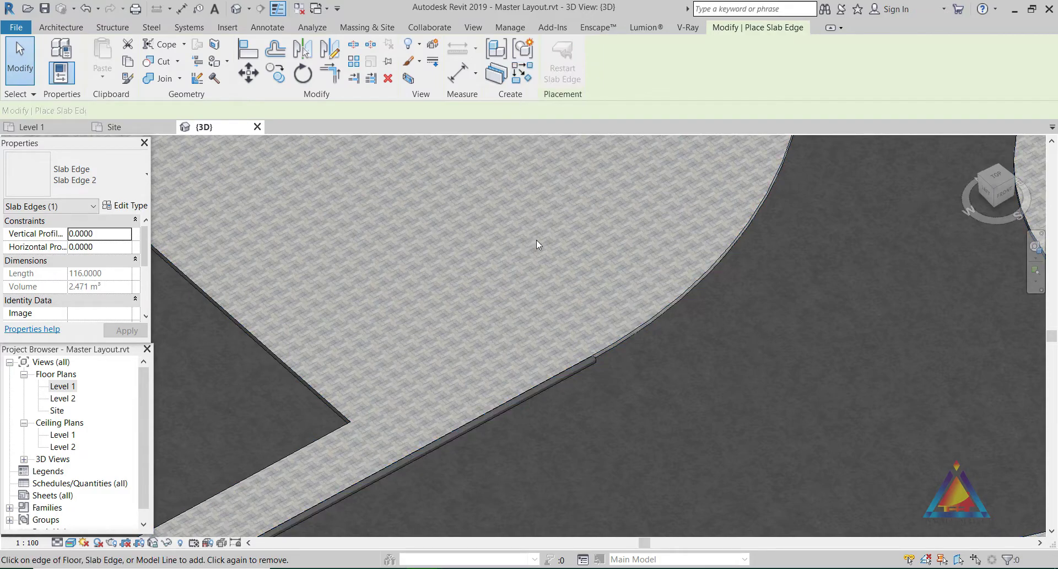
left_click(639, 322)
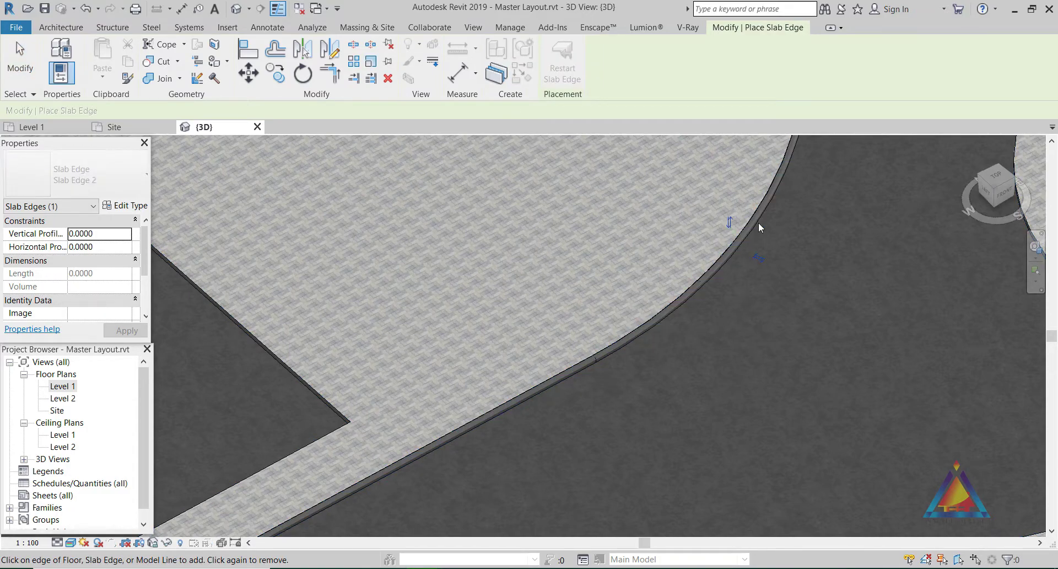
Extend the curb around the roundabout's outer edge and along the transition curve on the opposite side of the road
scroll(761, 221, "down", 2)
scroll(760, 274, "down", 3)
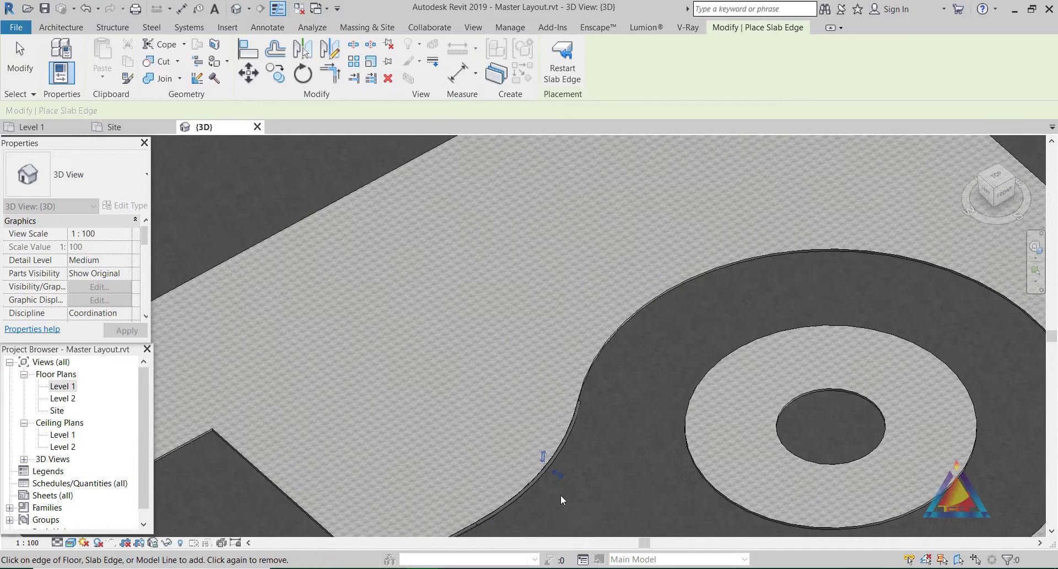
scroll(597, 369, "up", 4)
middle_click_drag(604, 349, 576, 453)
scroll(576, 453, "down", 3)
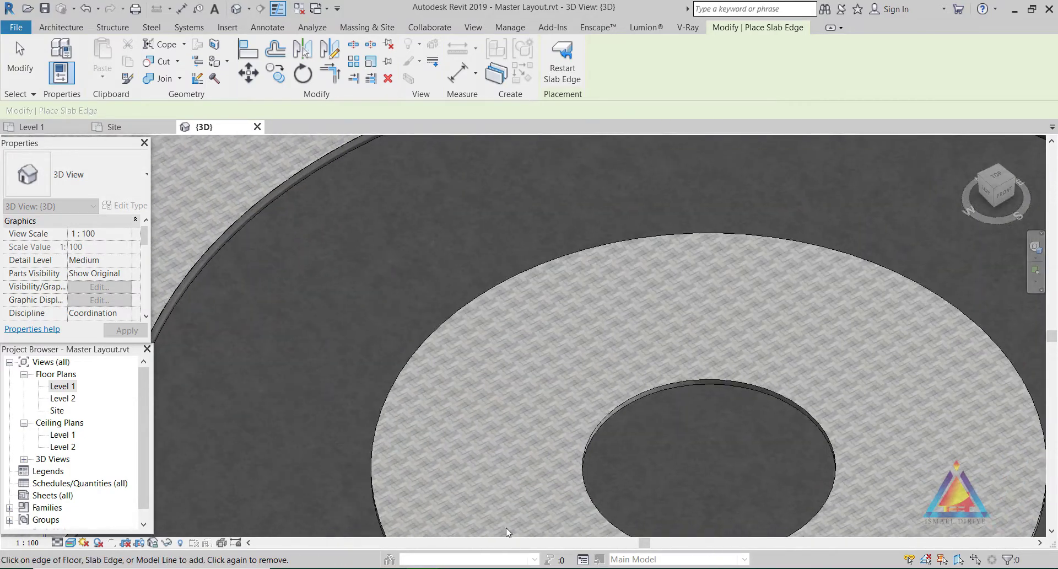
scroll(737, 427, "down", 2)
middle_click_drag(832, 436, 798, 126)
scroll(605, 321, "up", 5)
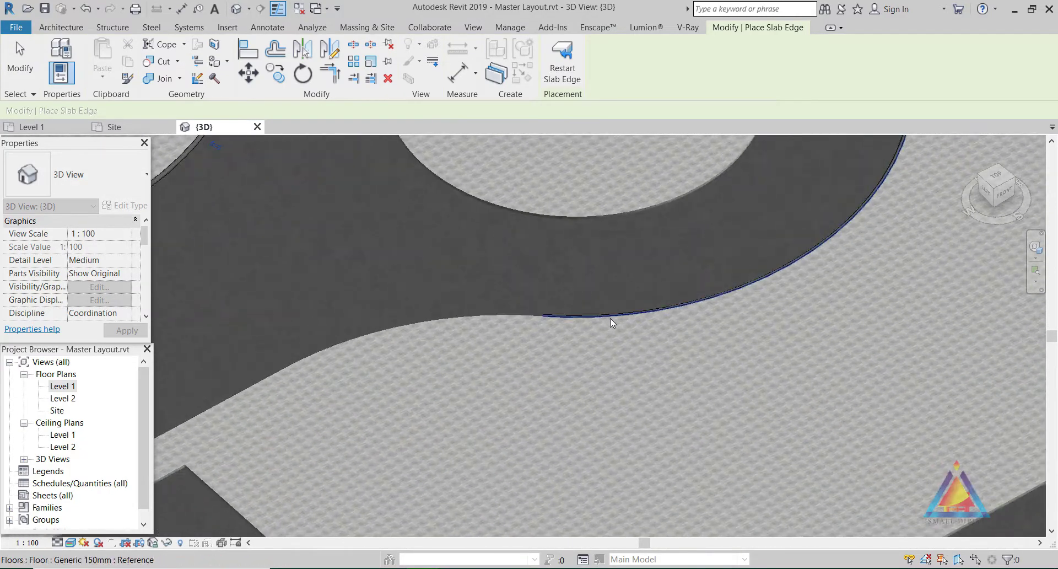
left_click(417, 319)
Add the straight road edge beyond the transition curve to the curb on the opposite side of the road
scroll(372, 369, "down", 6)
scroll(267, 430, "down", 2)
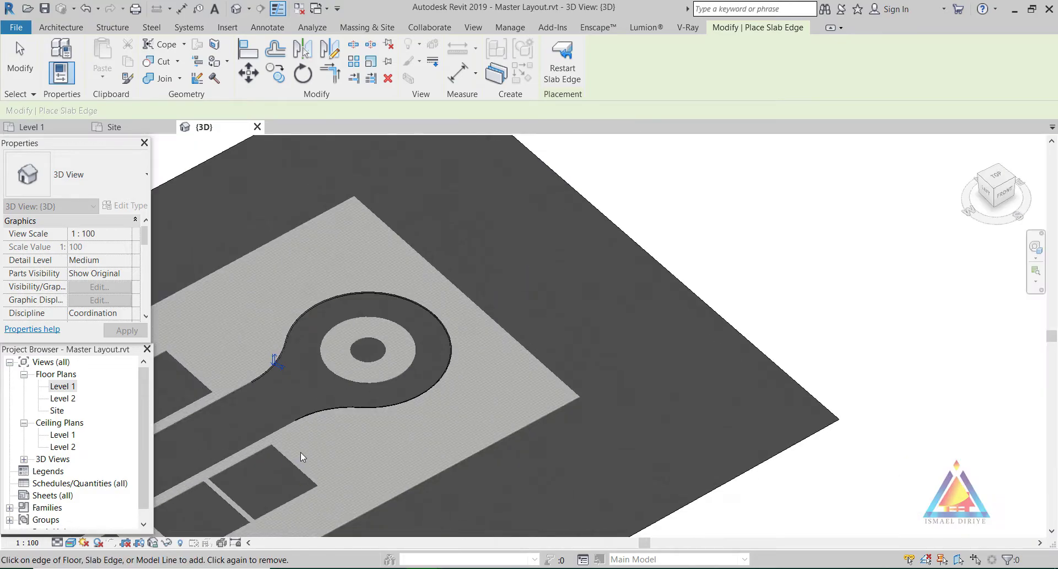
middle_click_drag(359, 444, 436, 364, "shift")
scroll(436, 364, "up", 4)
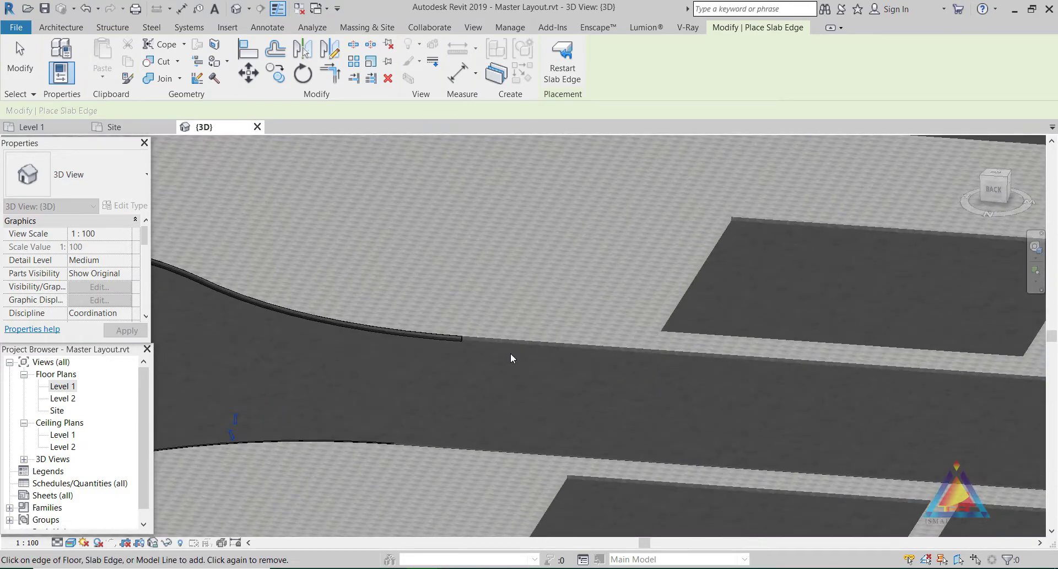
left_click(552, 326)
Add curb segments along the outer and inner circular edges of the roundabout's central island
scroll(891, 471, "down", 3)
scroll(786, 456, "down", 1)
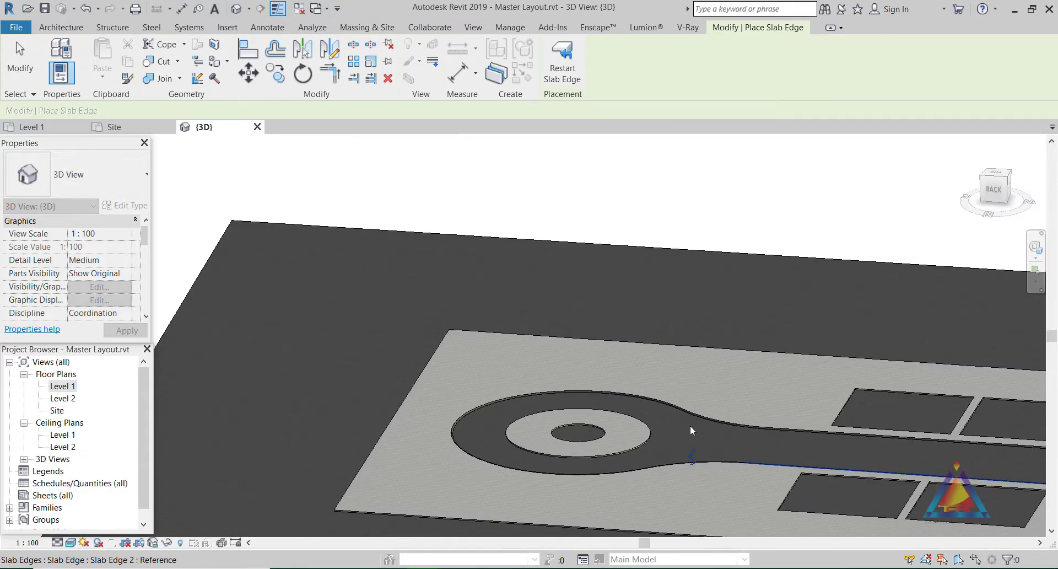
scroll(609, 457, "up", 5)
left_click(623, 420)
left_click(558, 246)
left_click(642, 296)
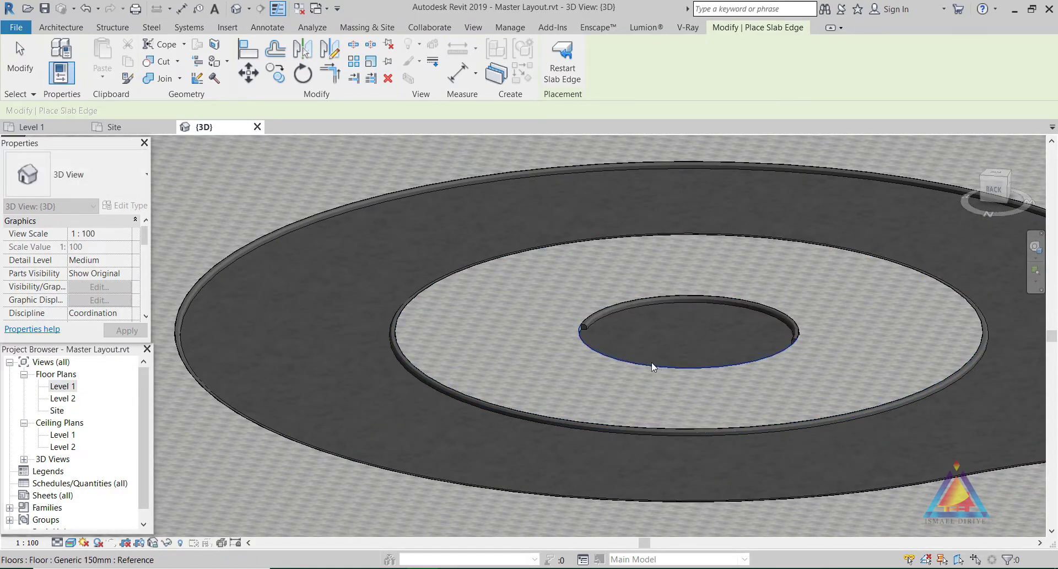
scroll(645, 437, "down", 4)
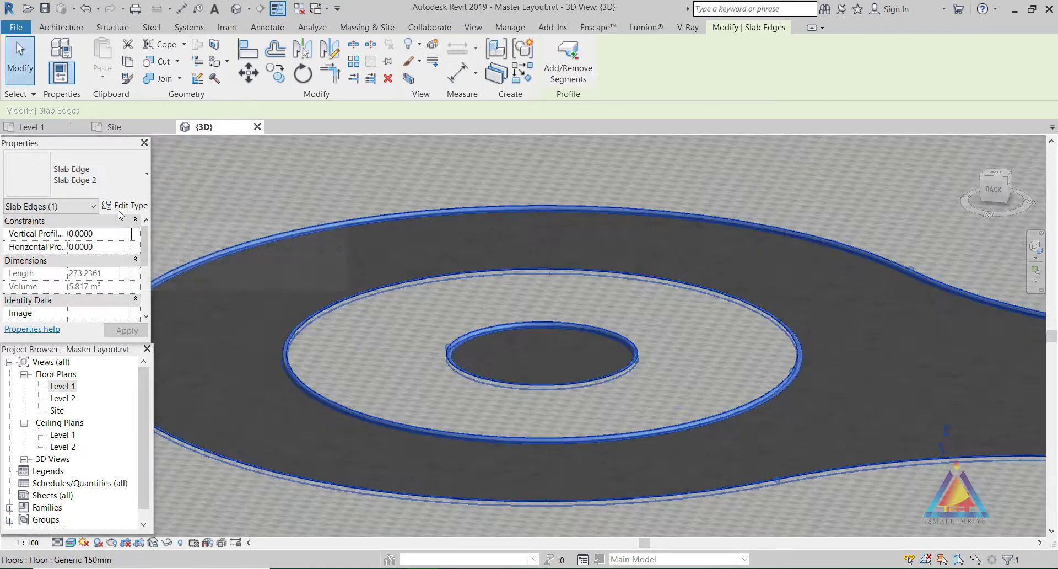
Create a new material named "- Curb" from the material setting of the Slab Edge 2 type
left_click(126, 205)
left_click(893, 215)
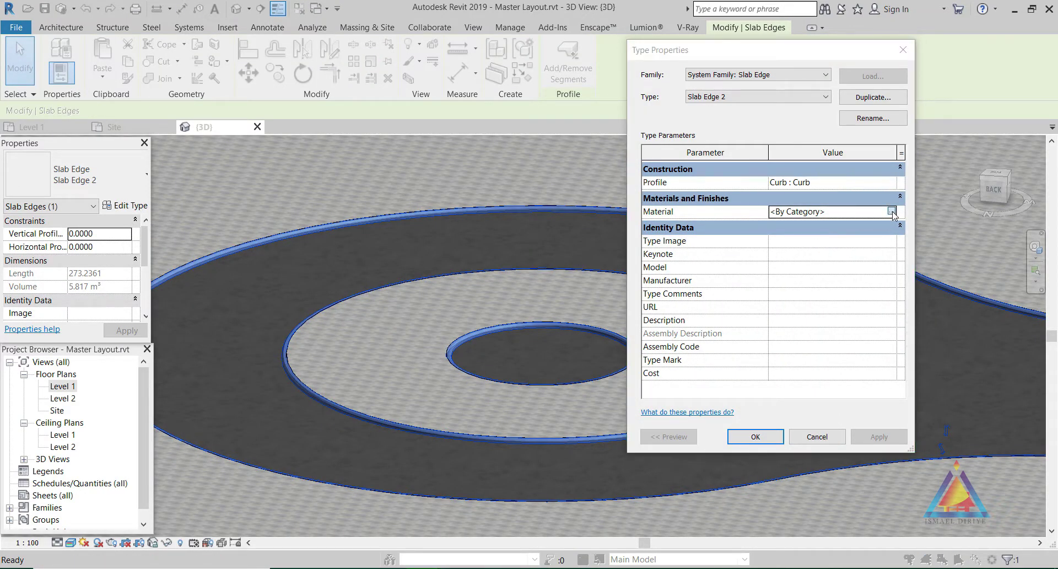
left_click(891, 212)
left_click(122, 485)
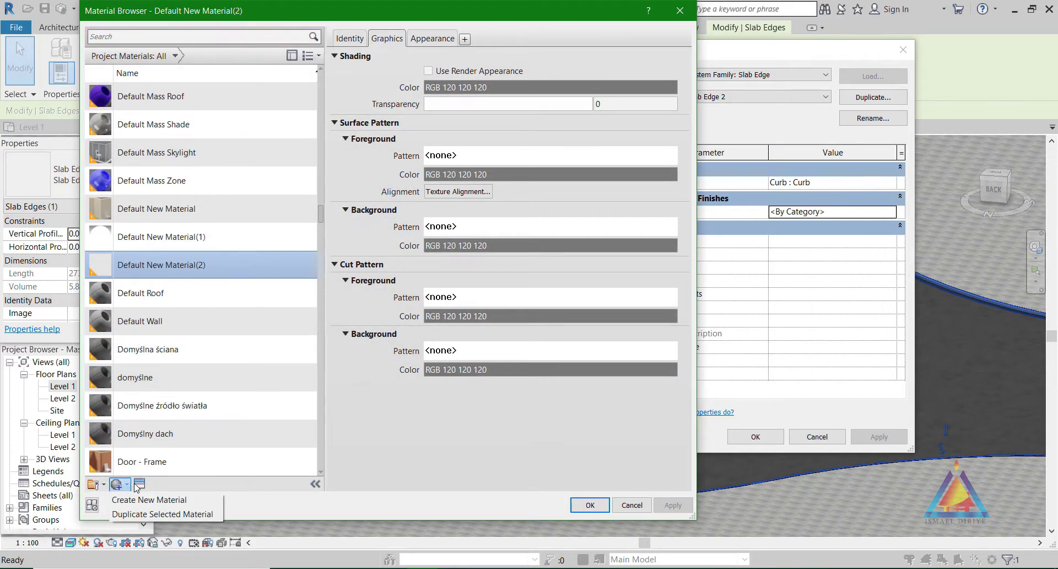
left_click(144, 500)
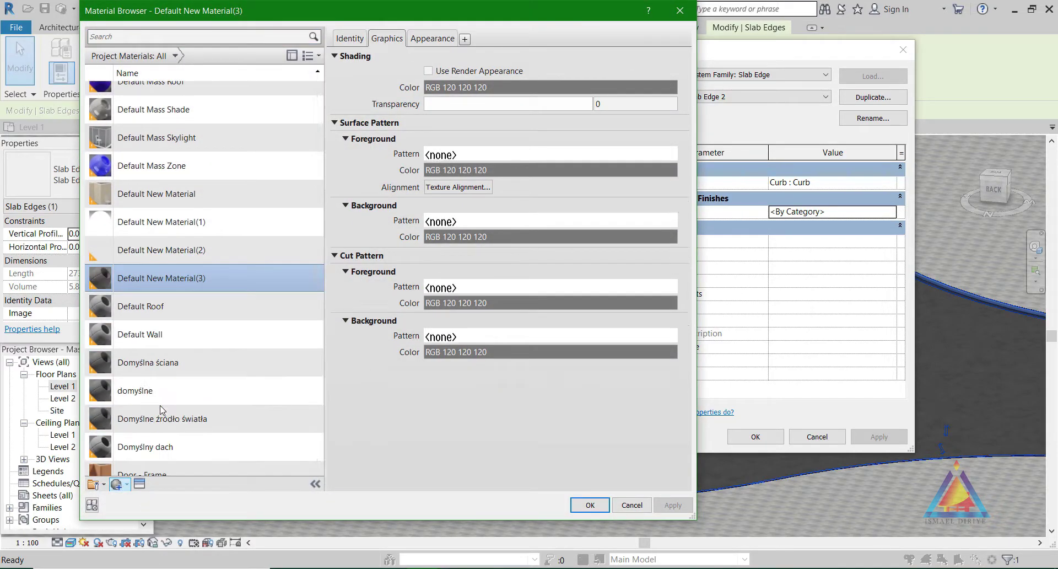
right_click(176, 282)
left_click(216, 313)
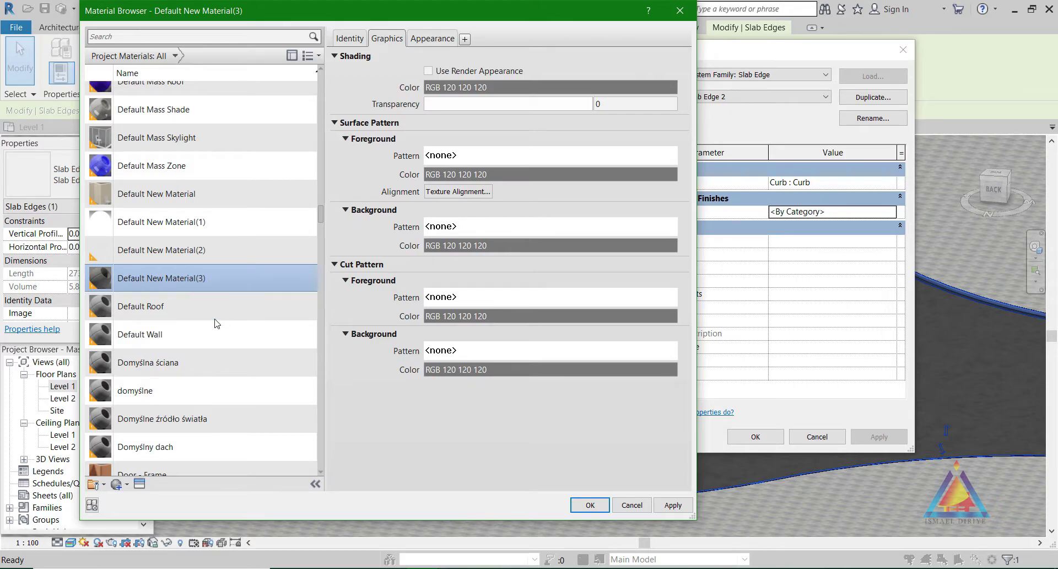
key("BackSpace")
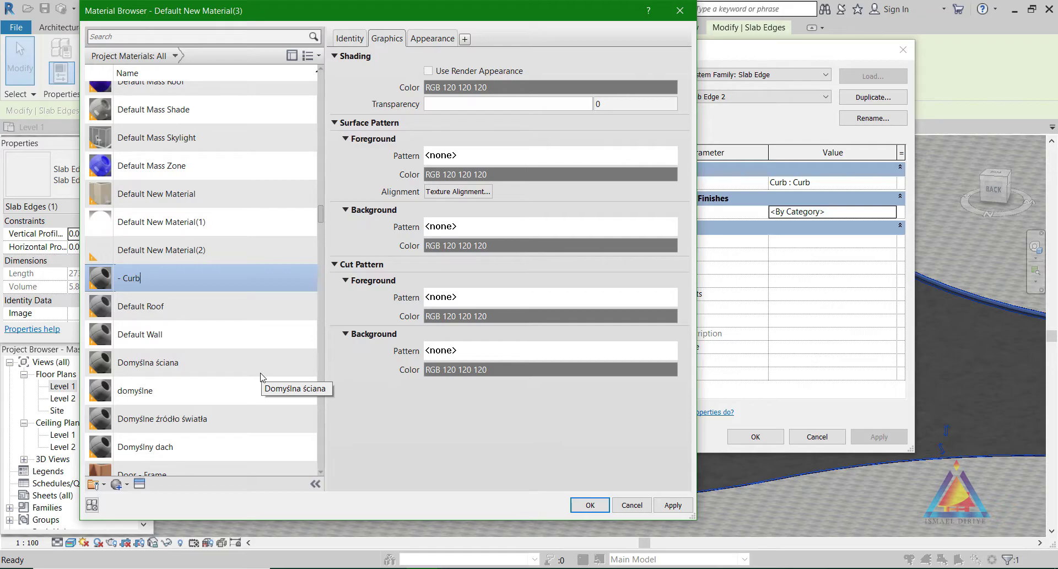
type("- Curb")
Give the curb material the Gravel - Mixed appearance from the Sitework library and apply it to the Slab Edge 2 type
left_click(139, 483)
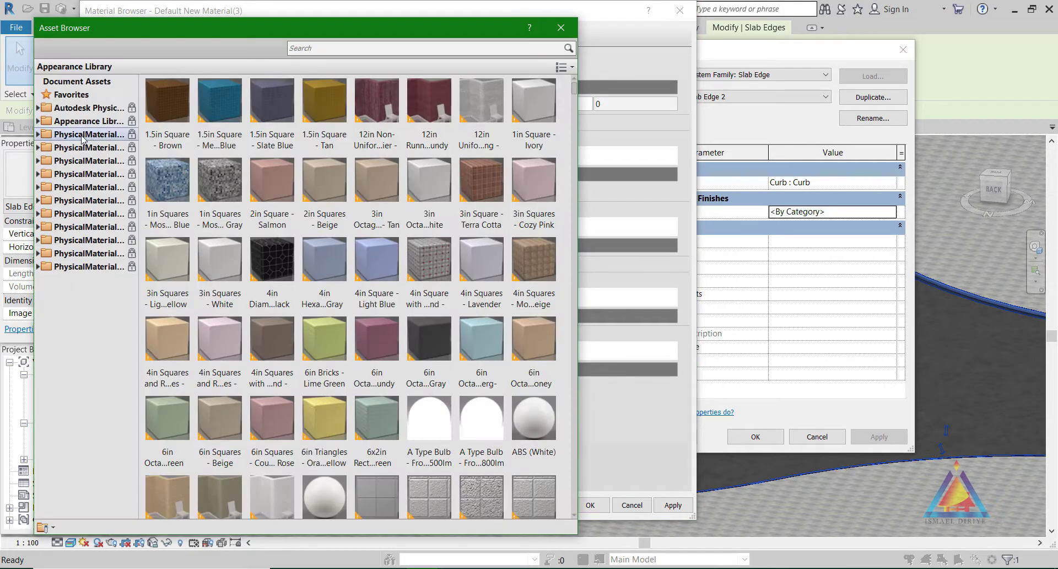
left_click(38, 121)
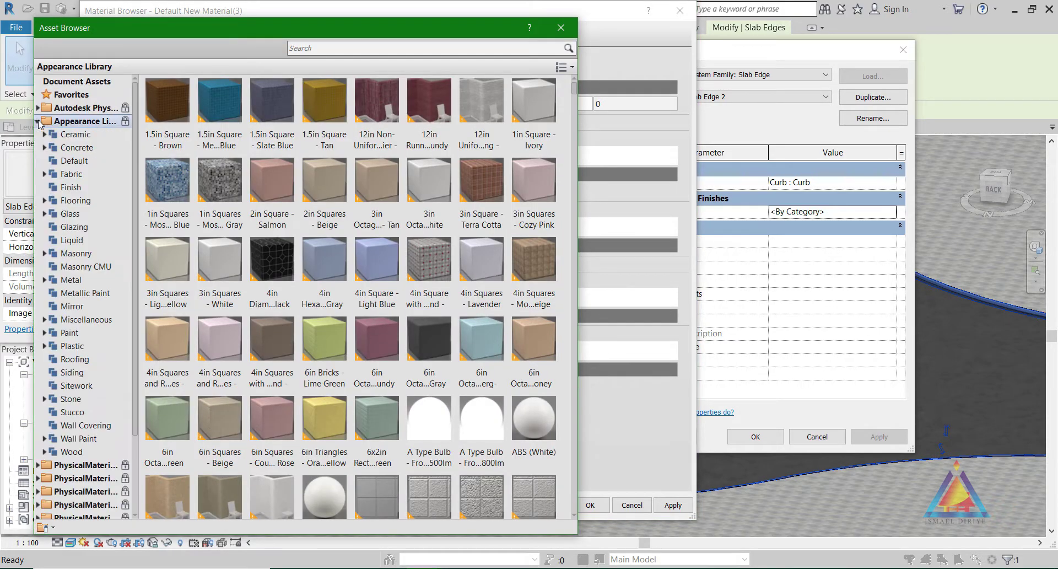
left_click(69, 391)
scroll(221, 275, "down", 3)
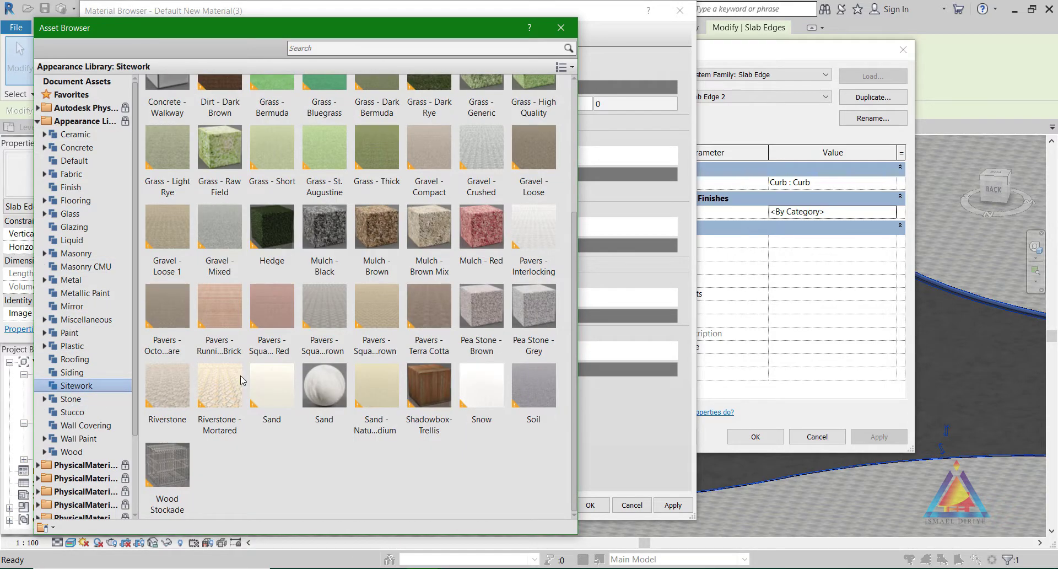
left_click(220, 274)
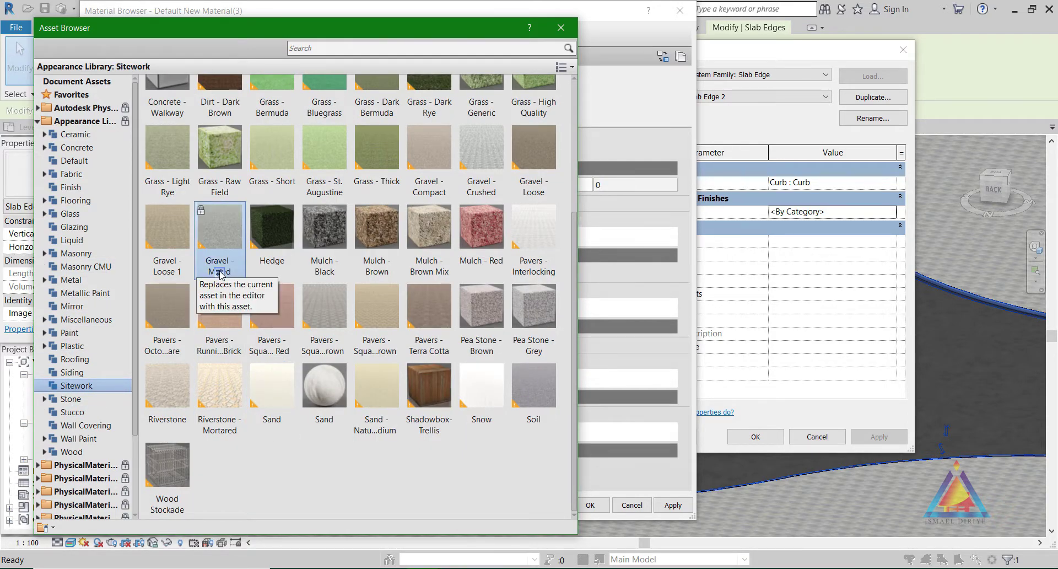
scroll(537, 154, "up", 1)
left_click(560, 29)
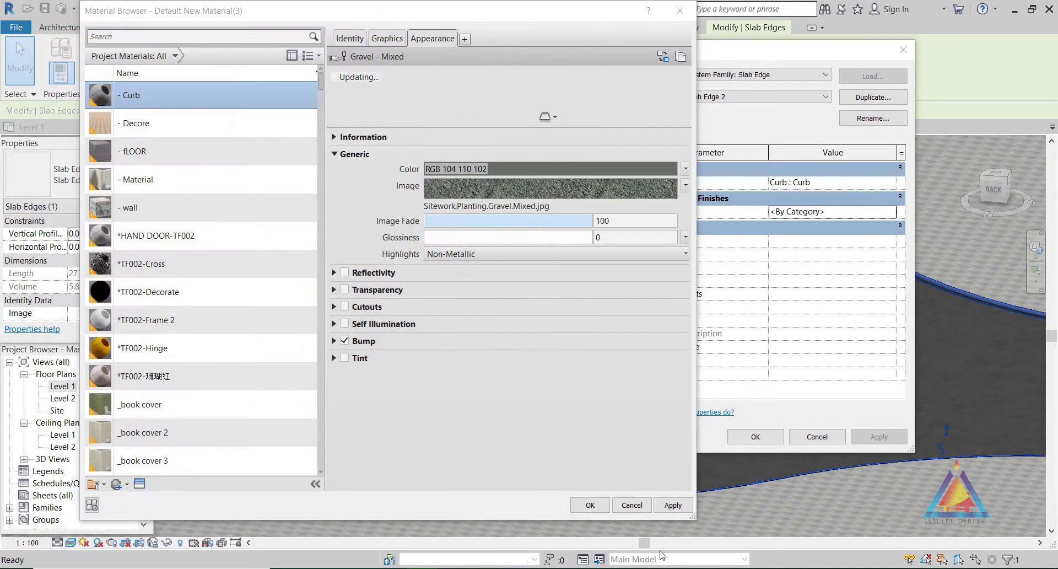
left_click(590, 505)
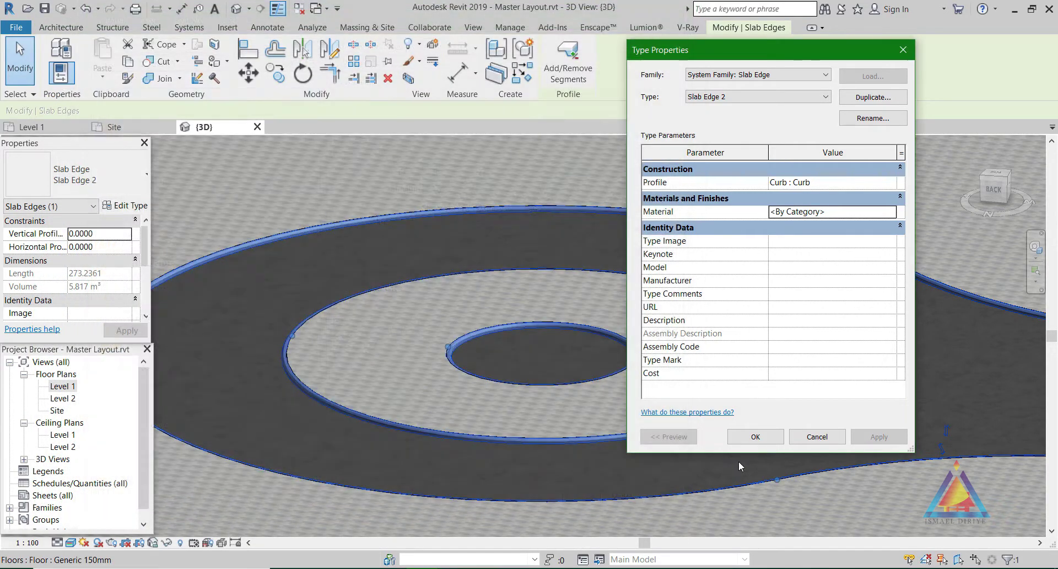
left_click(756, 439)
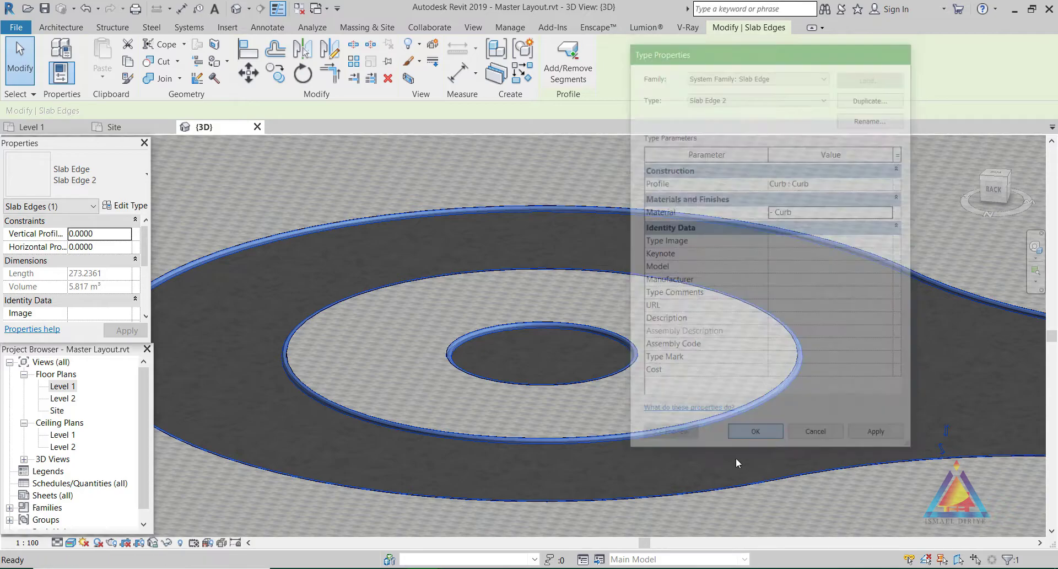
Switch to the Enscape window, inspect the curb's gravel material up close, and return to Revit
left_click(348, 524)
left_click(480, 389)
key("alt+Tab")
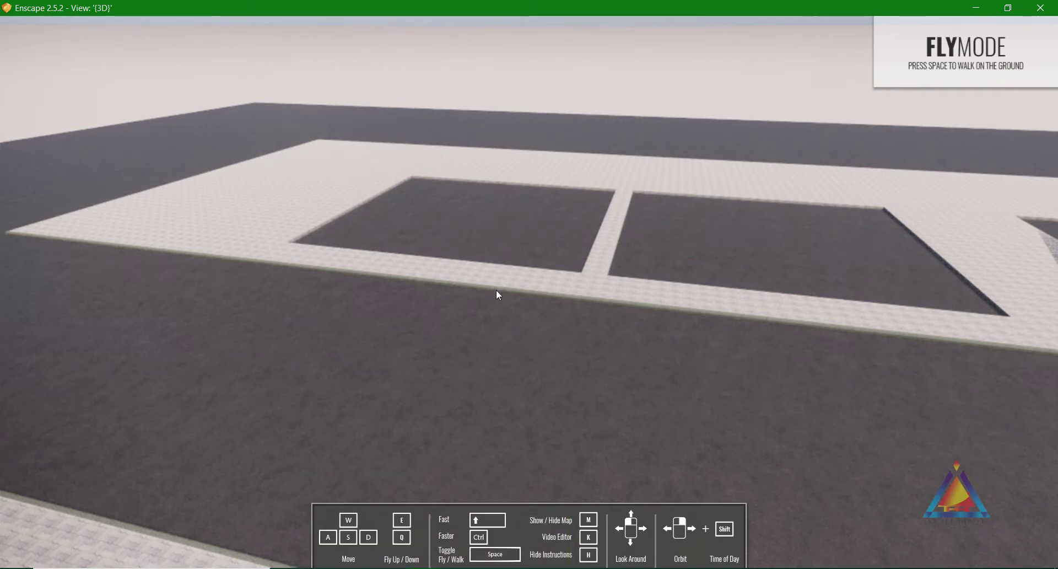
key("w")
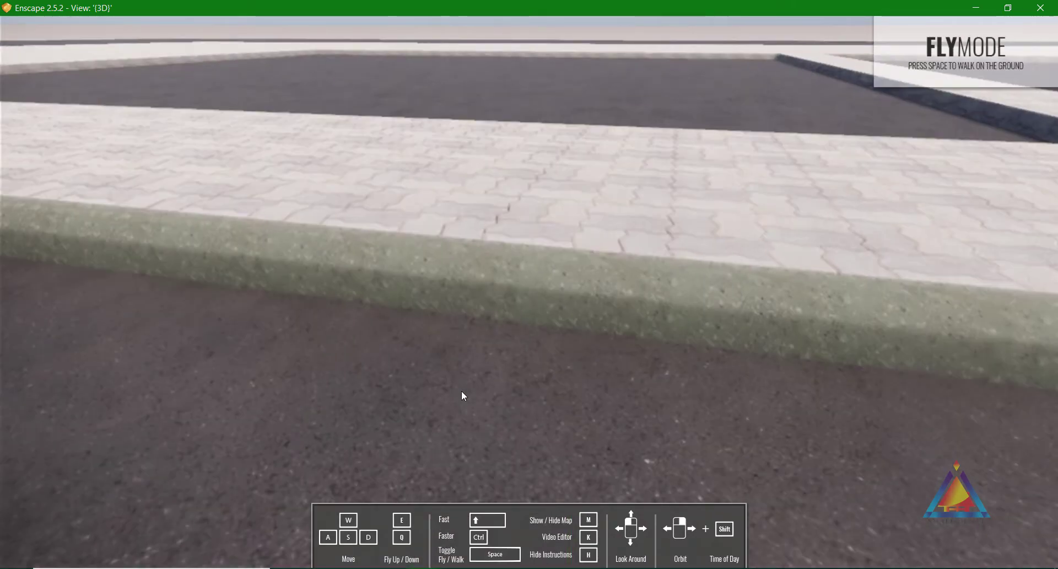
key("alt+Tab")
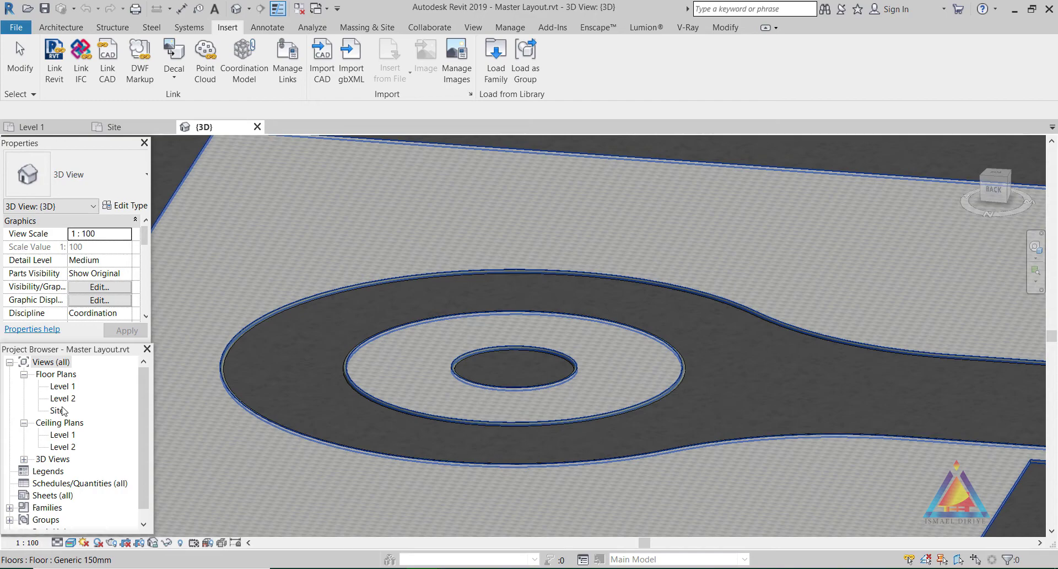
In the Site floor plan, link the VILLA.rvt model using Auto - Origin to Origin positioning
double_click(59, 411)
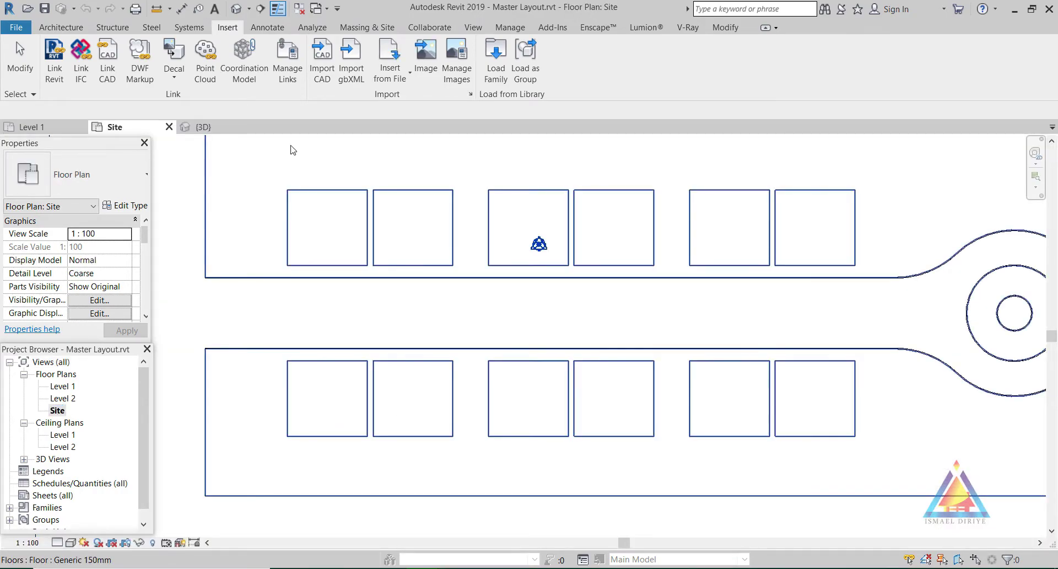
left_click(295, 72)
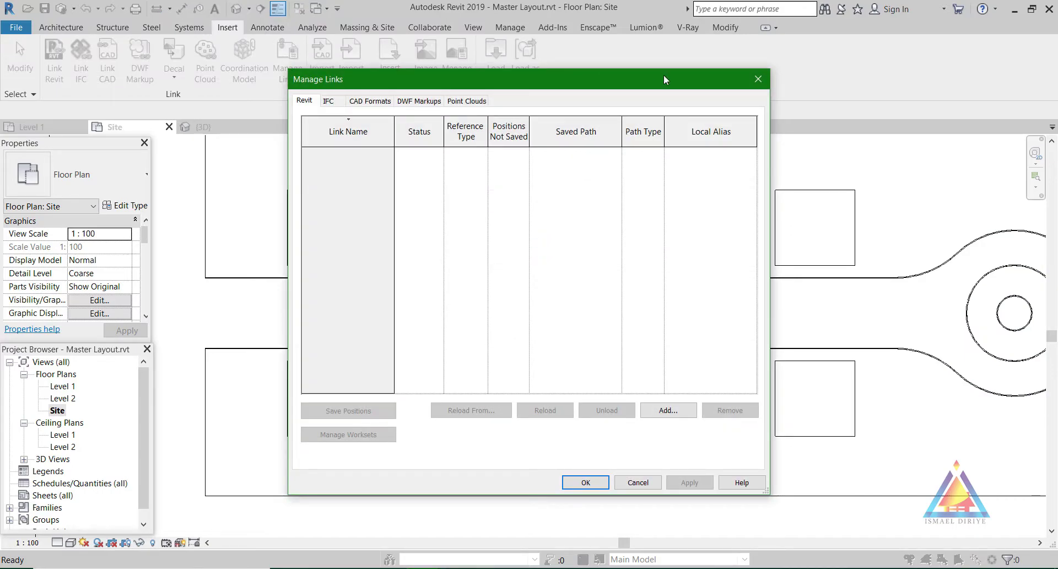
left_click(757, 80)
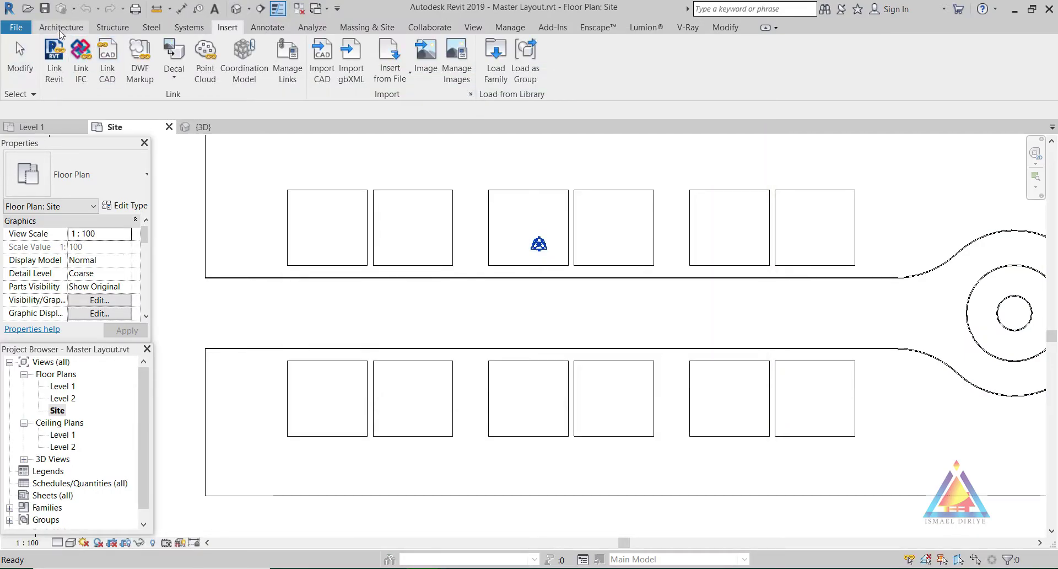
left_click(238, 29)
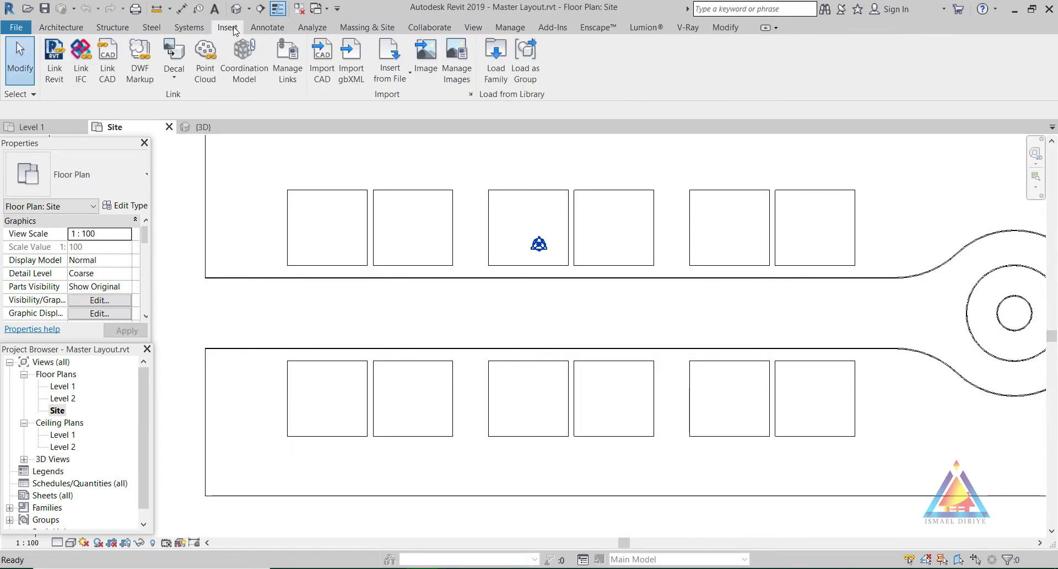
left_click(287, 78)
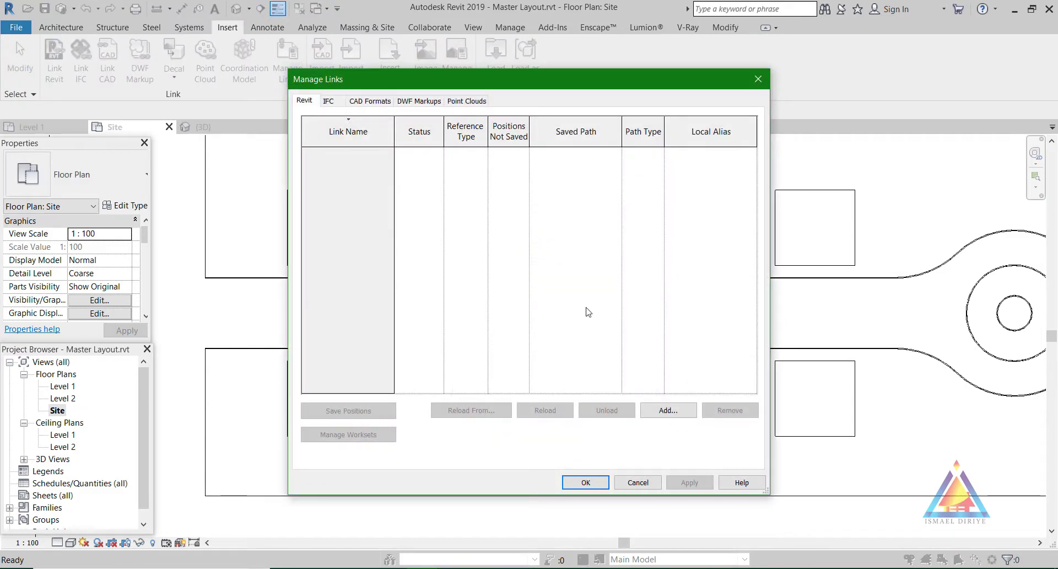
left_click(680, 416)
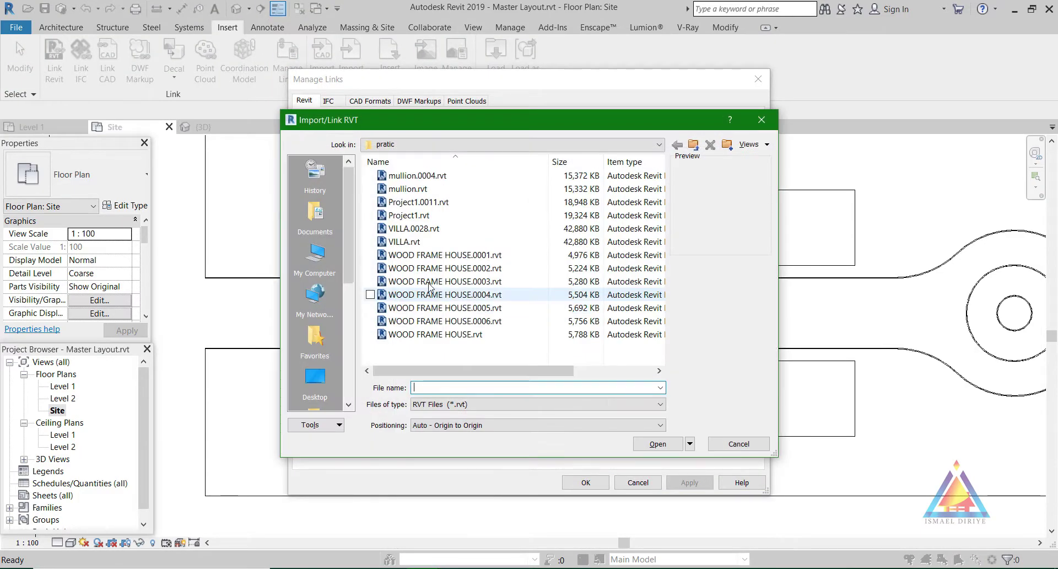
left_click(405, 242)
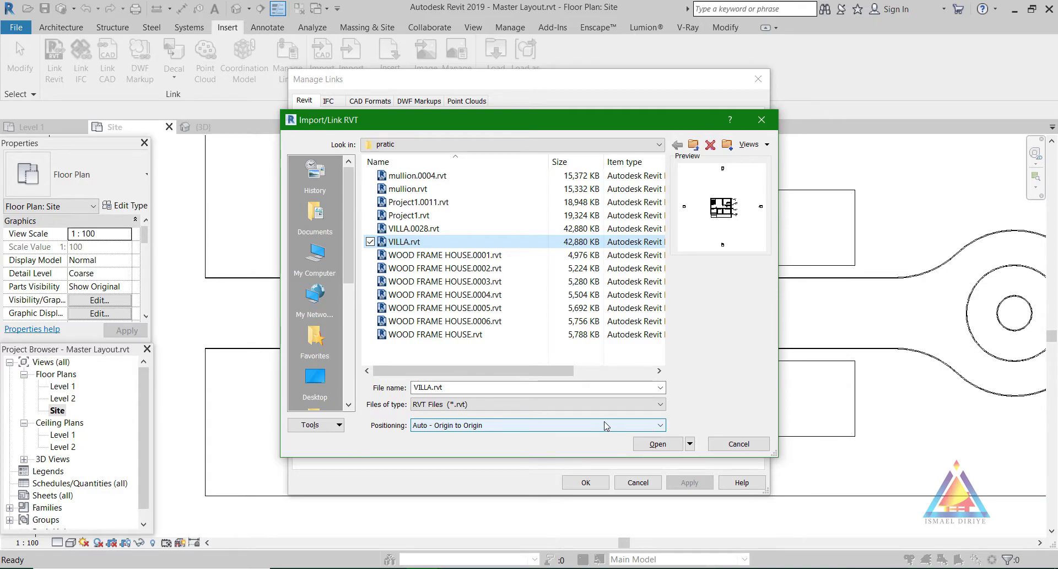
left_click(653, 444)
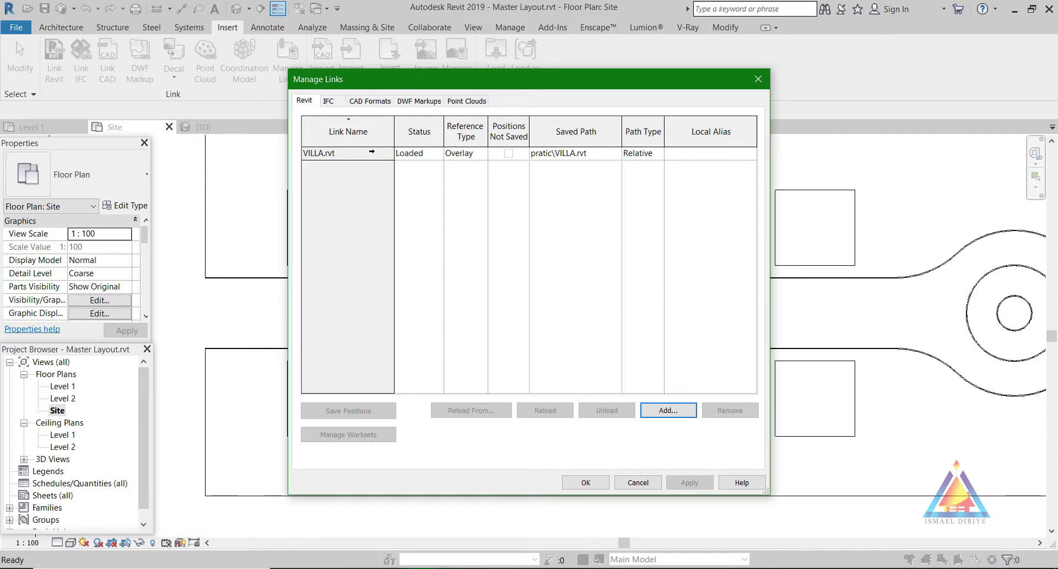
left_click(375, 153)
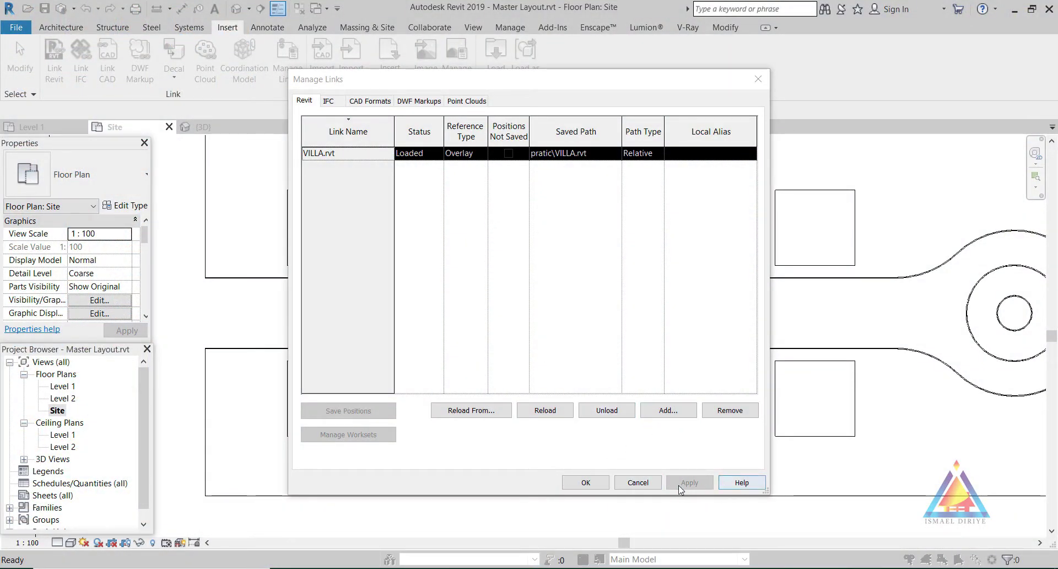
left_click(607, 484)
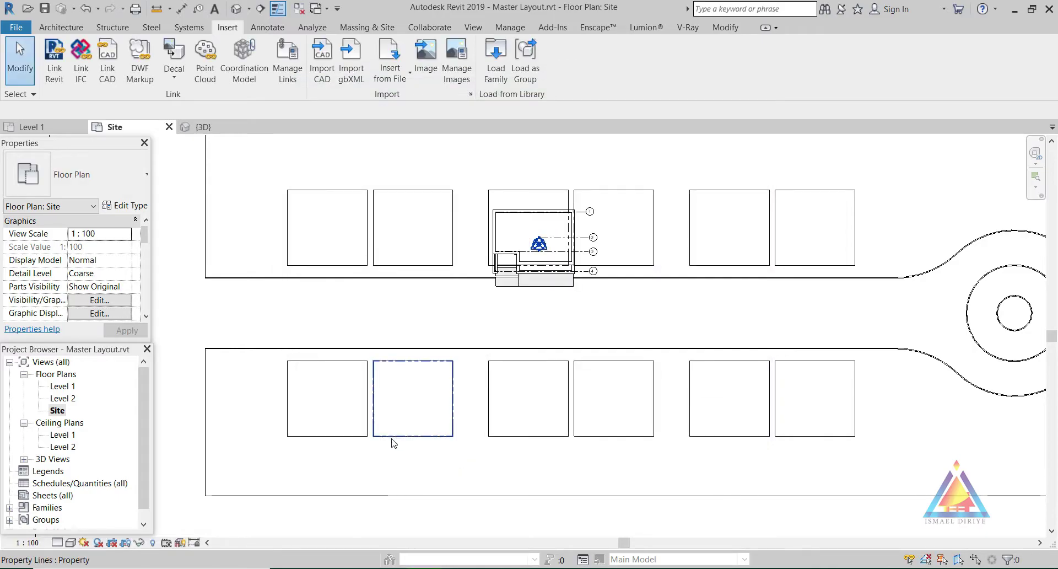
Align the linked villa's left outer edge with the left boundary of the first plot in the upper row
scroll(589, 215, "up", 4)
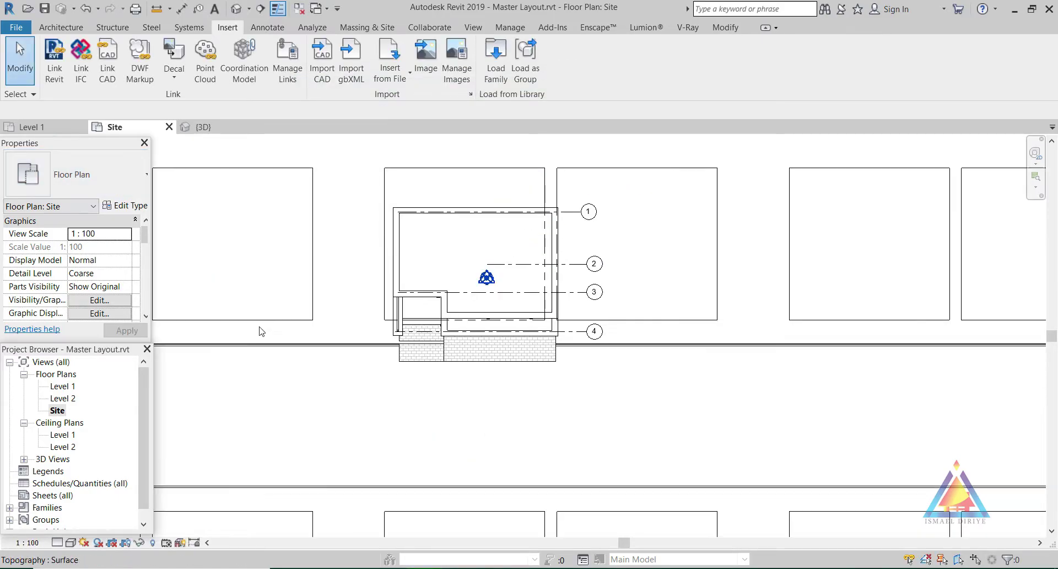
scroll(259, 331, "down", 3)
scroll(396, 230, "down", 3)
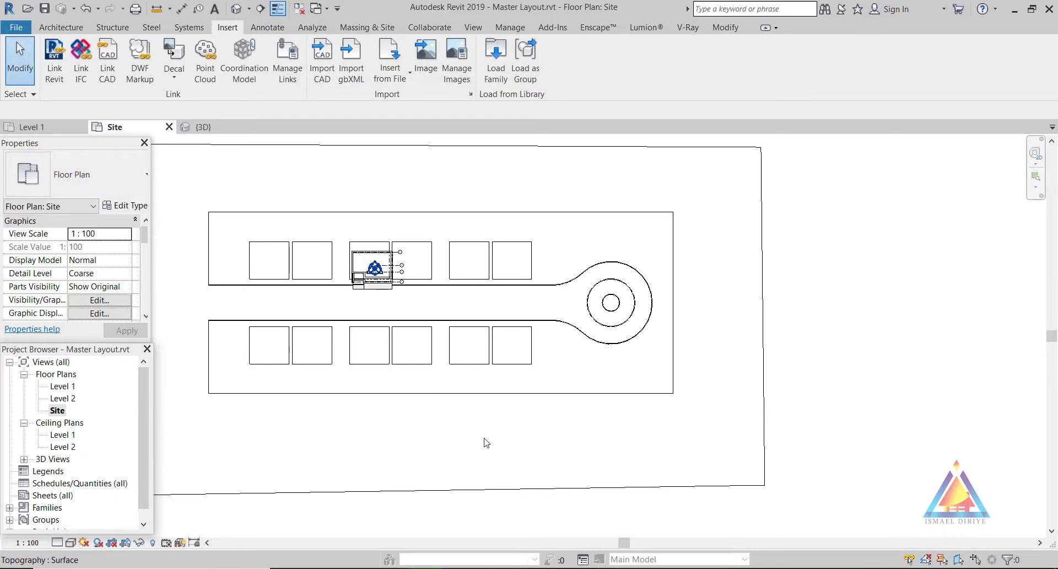
middle_click(470, 509)
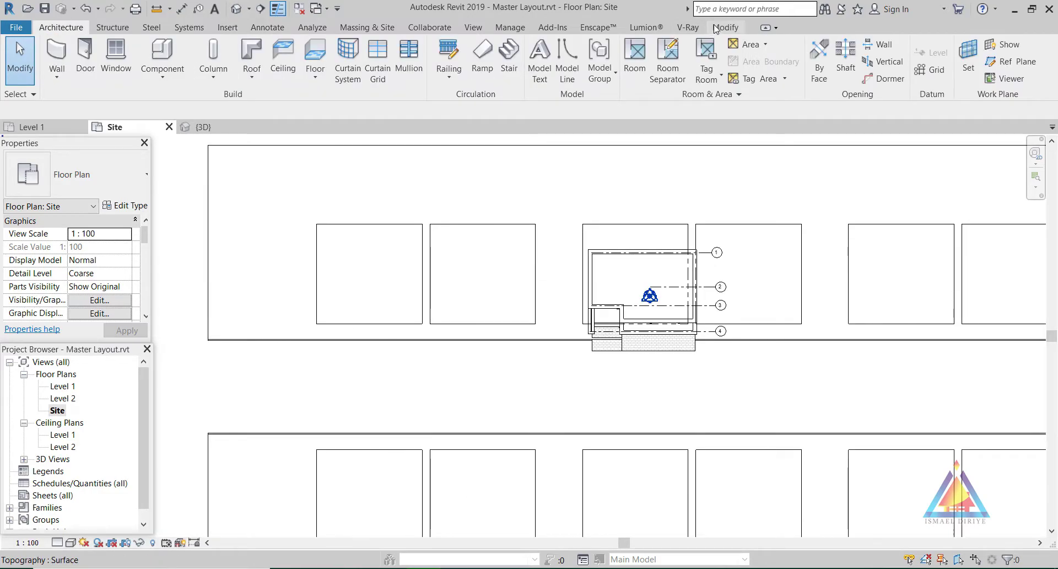
left_click(716, 27)
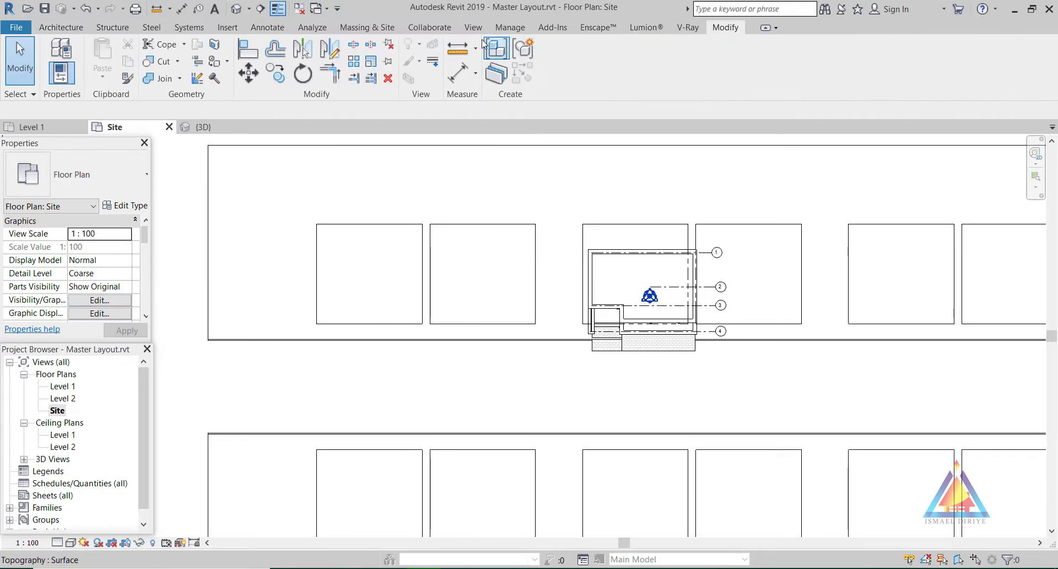
left_click(248, 51)
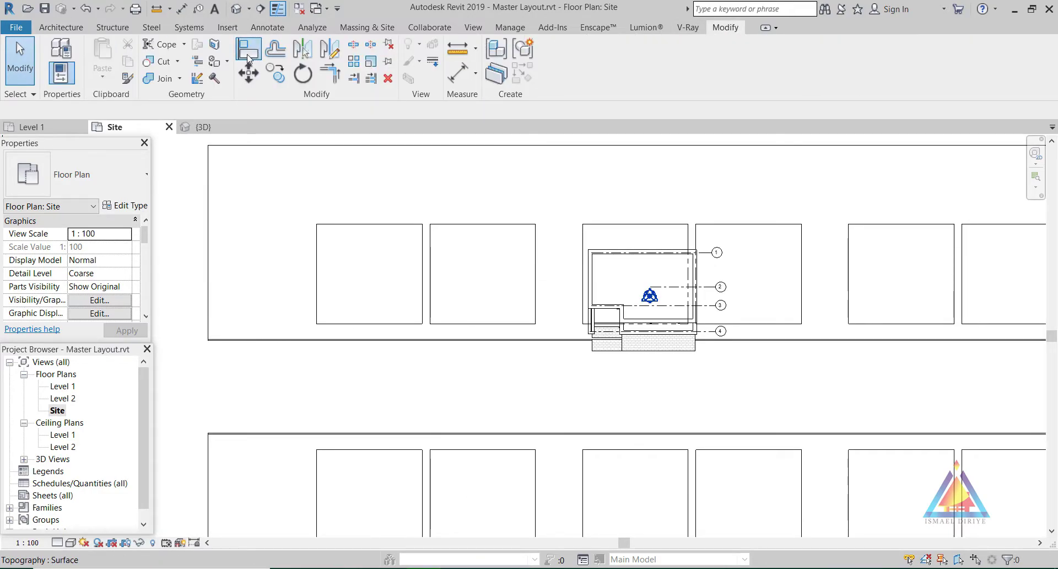
left_click(316, 274)
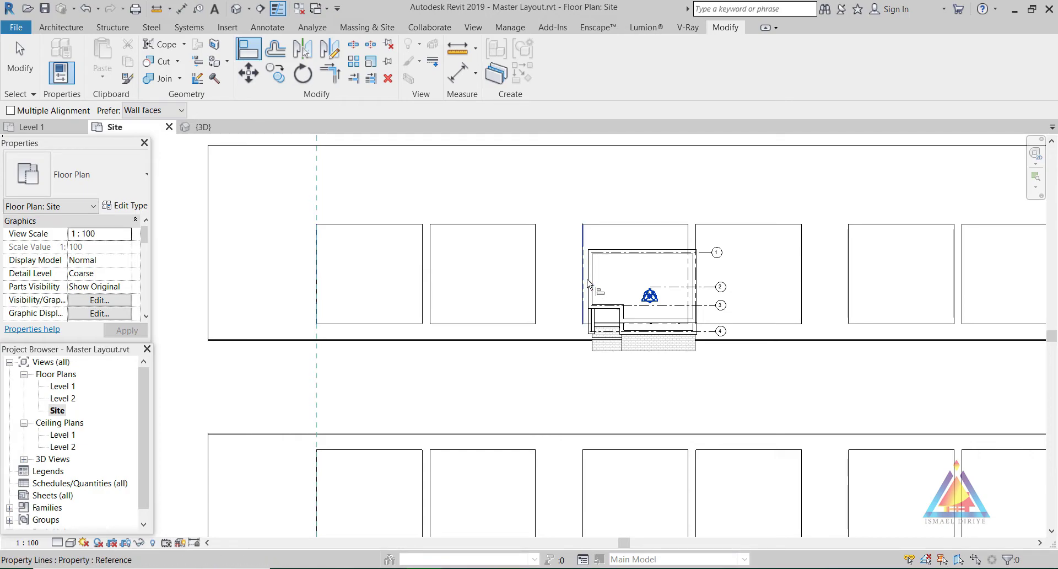
scroll(590, 284, "up", 4)
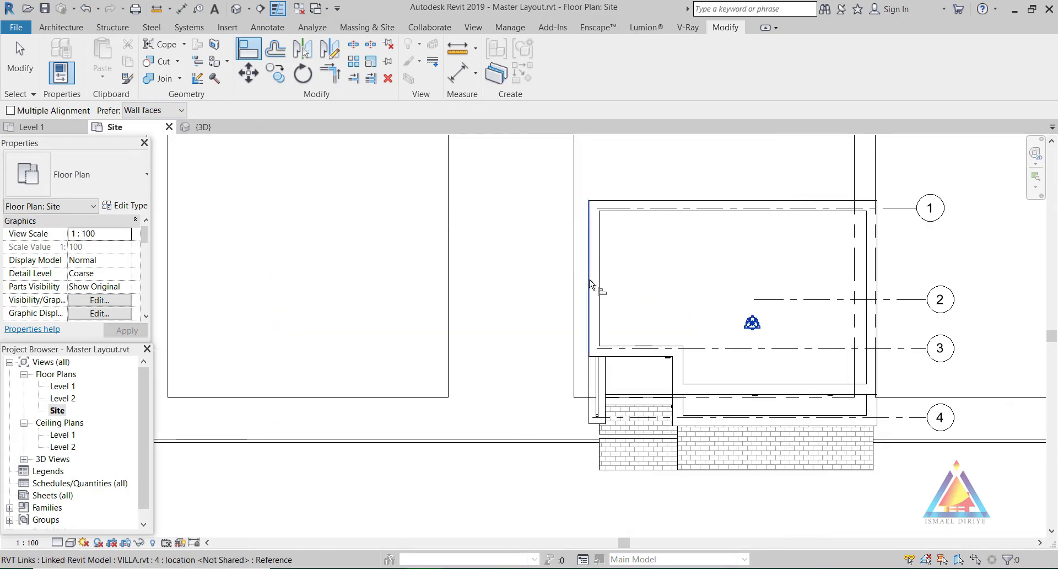
scroll(354, 276, "down", 6)
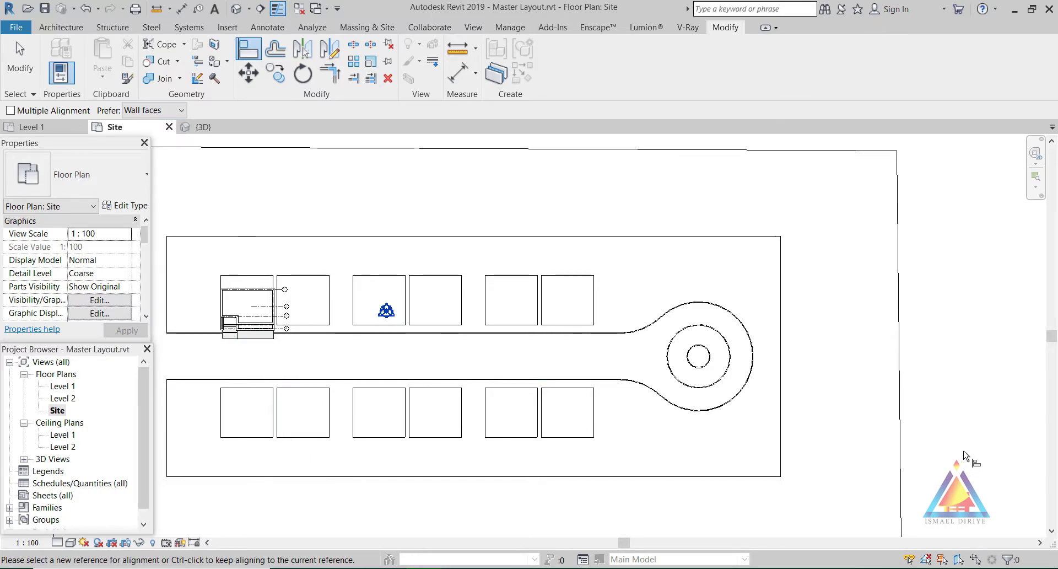
Align the linked villa's top outer edge with the top boundary of the first upper plot
scroll(309, 248, "up", 2)
scroll(296, 236, "up", 3)
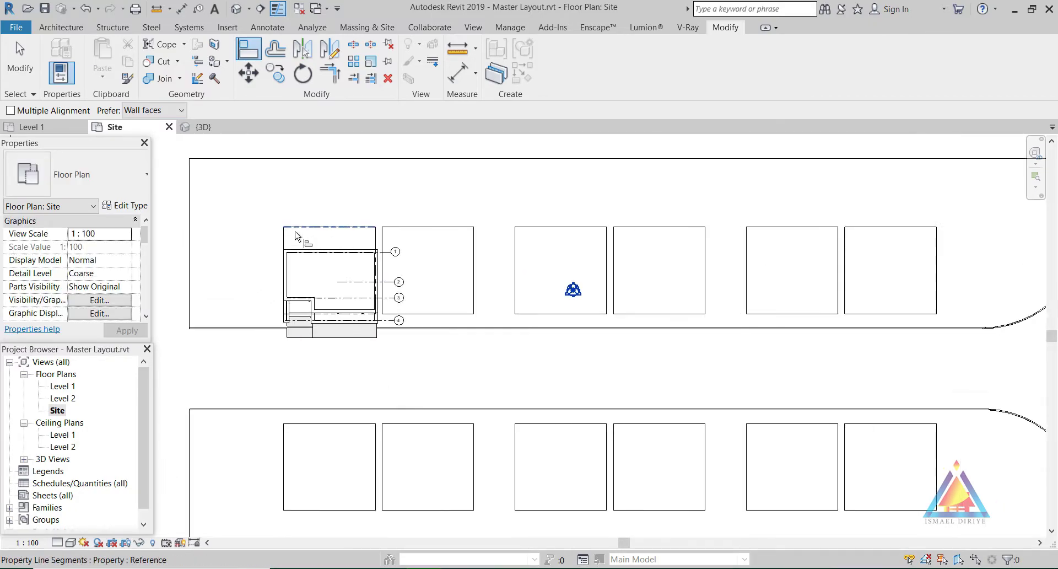
scroll(296, 236, "up", 1)
left_click(298, 227)
left_click(312, 254)
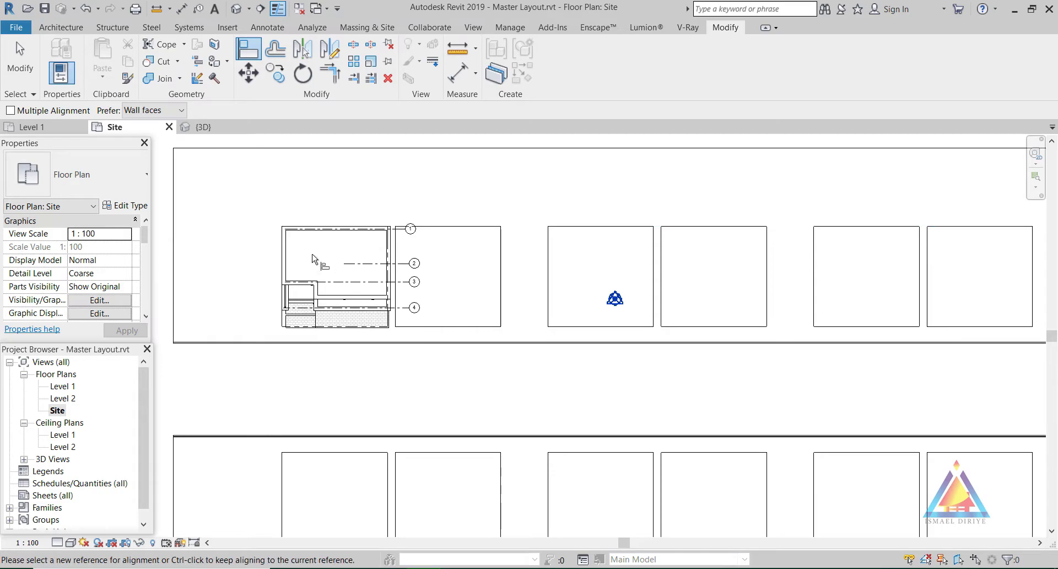
In the Level 1 floor plan's visibility overrides, set the VILLA.rvt link's basic display settings to Custom
scroll(277, 286, "up", 2)
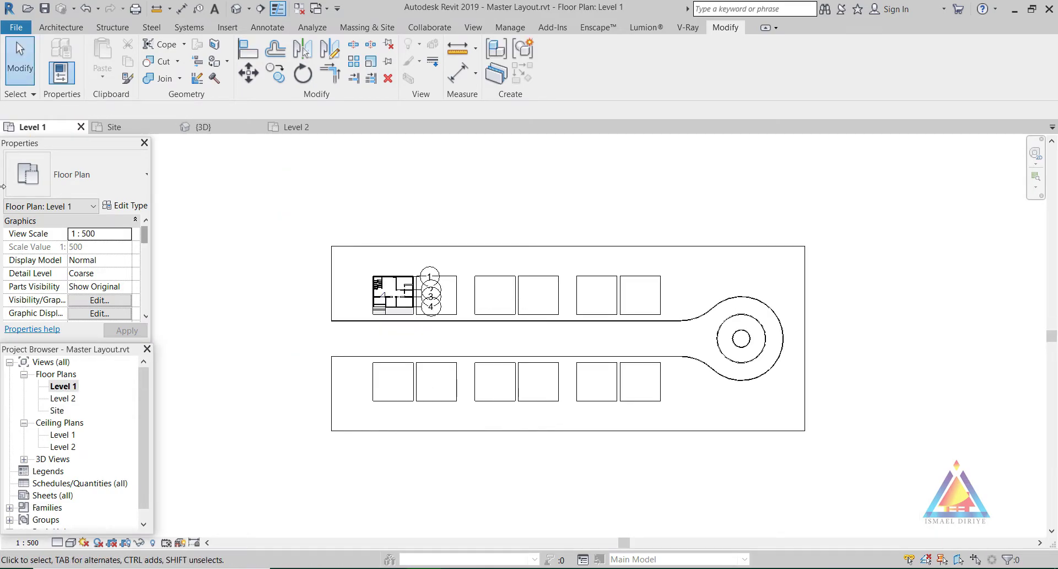
scroll(408, 289, "up", 1)
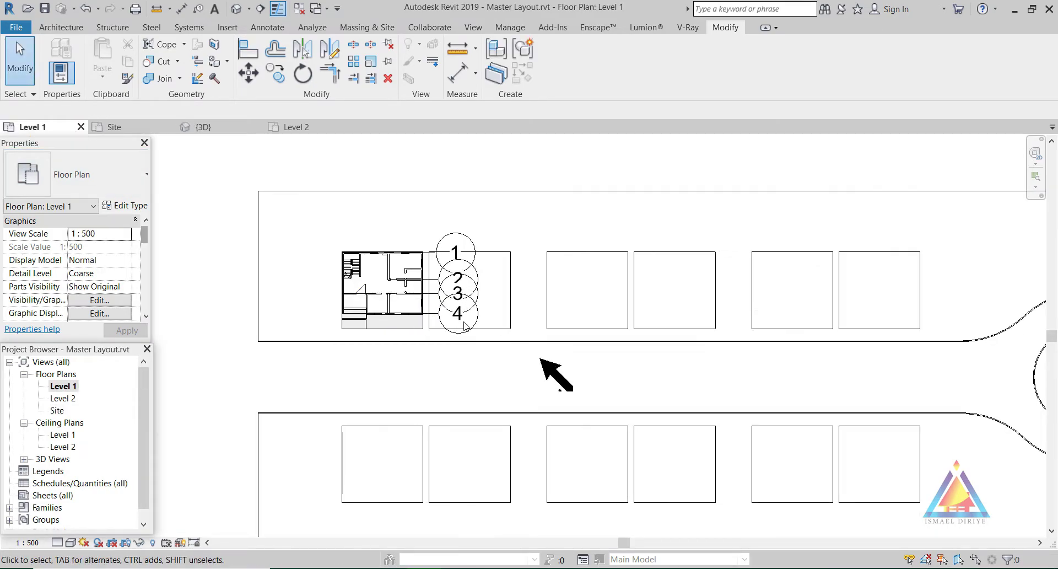
scroll(410, 298, "up", 1)
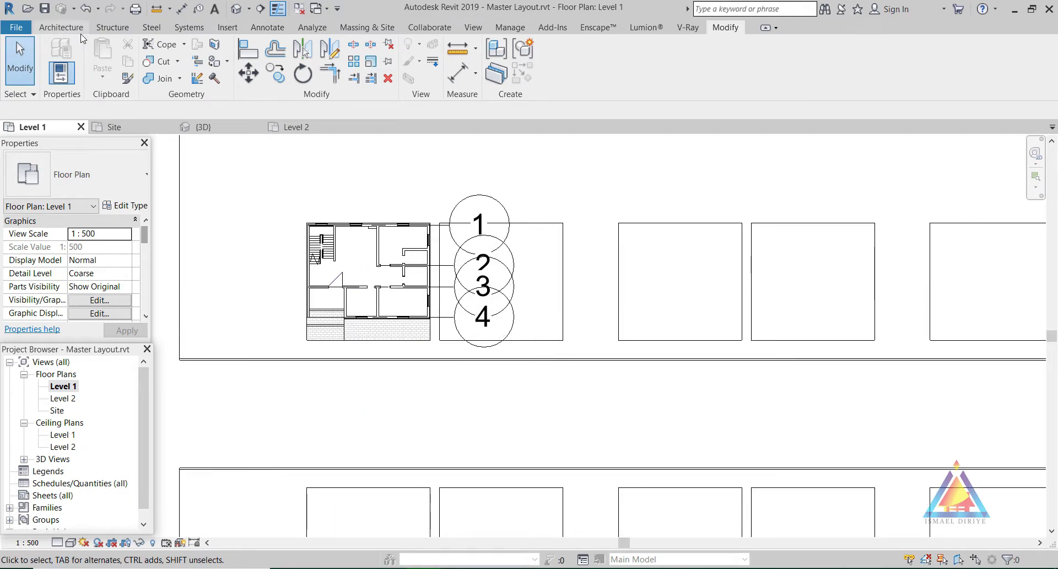
left_click(473, 28)
left_click(110, 44)
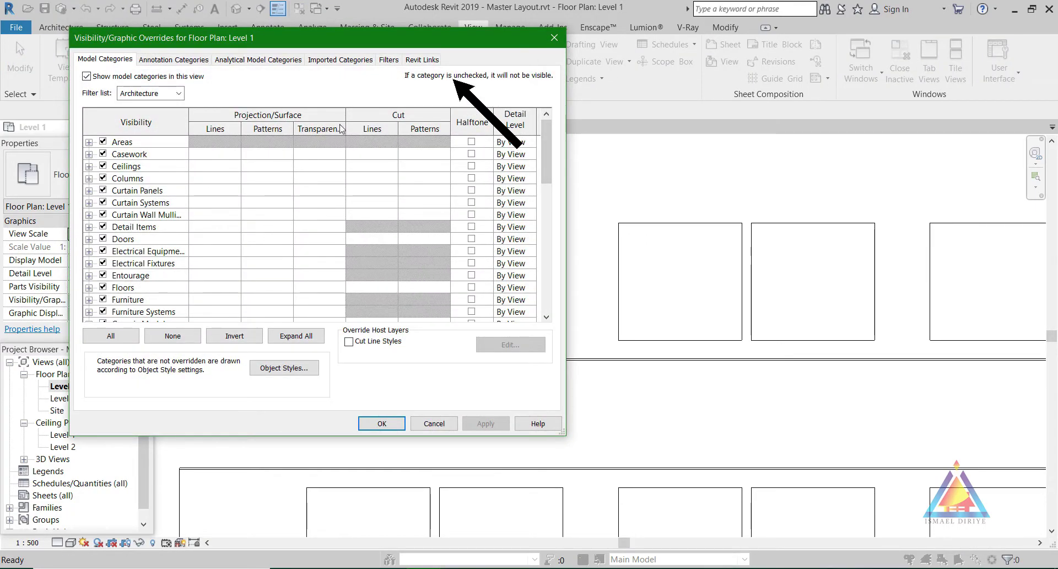
left_click(429, 64)
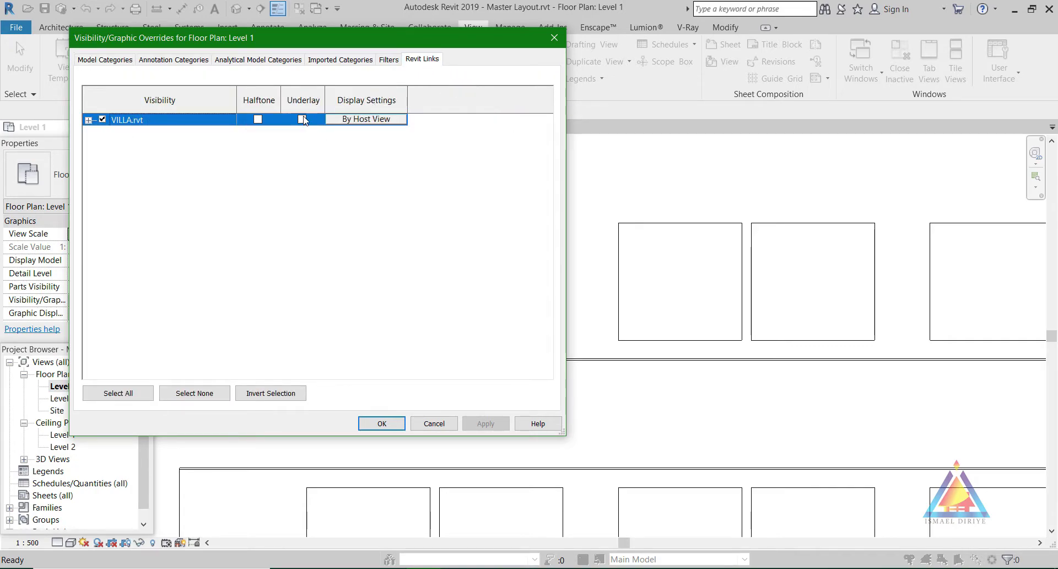
left_click(366, 119)
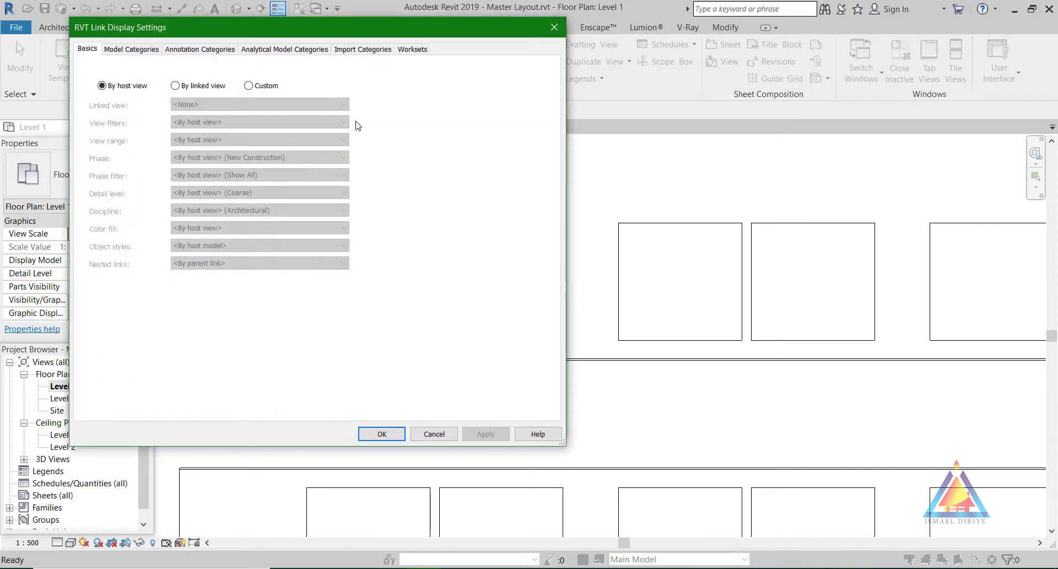
left_click(248, 85)
Set the link's annotation categories to Custom, stop showing them in the Level 1 view, and apply the overrides
left_click(200, 50)
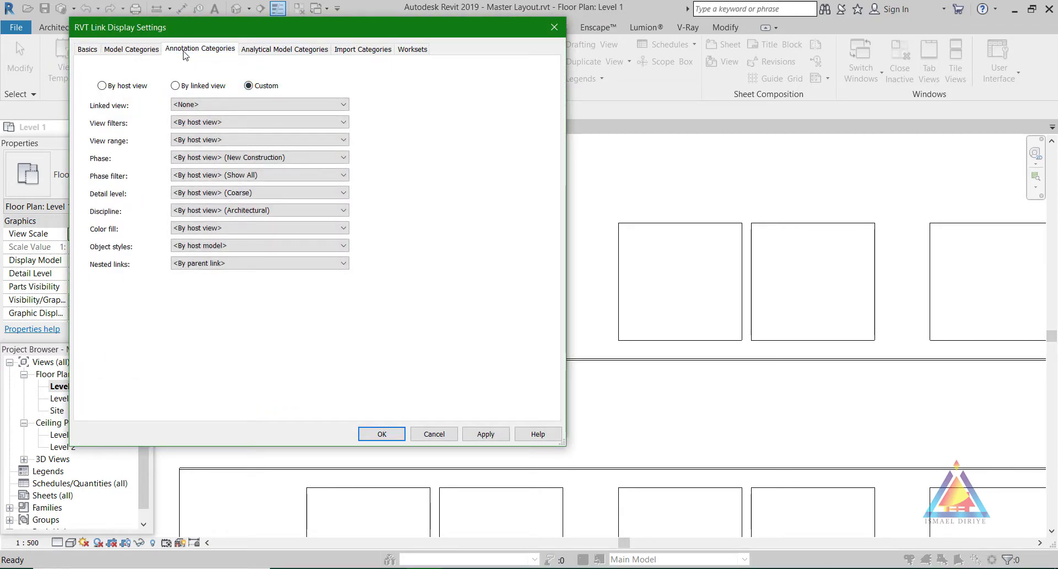
left_click(218, 72)
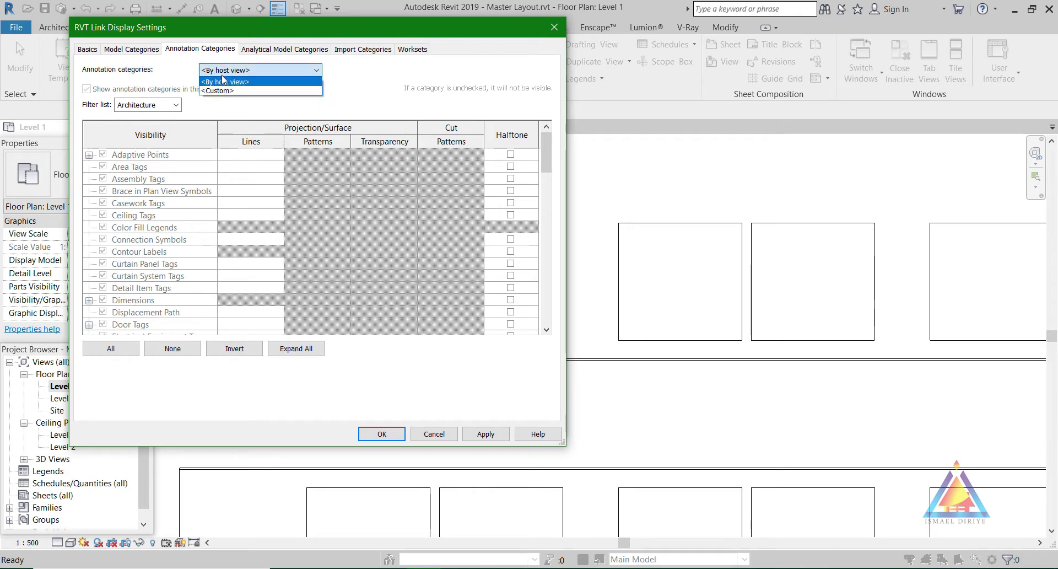
left_click(231, 90)
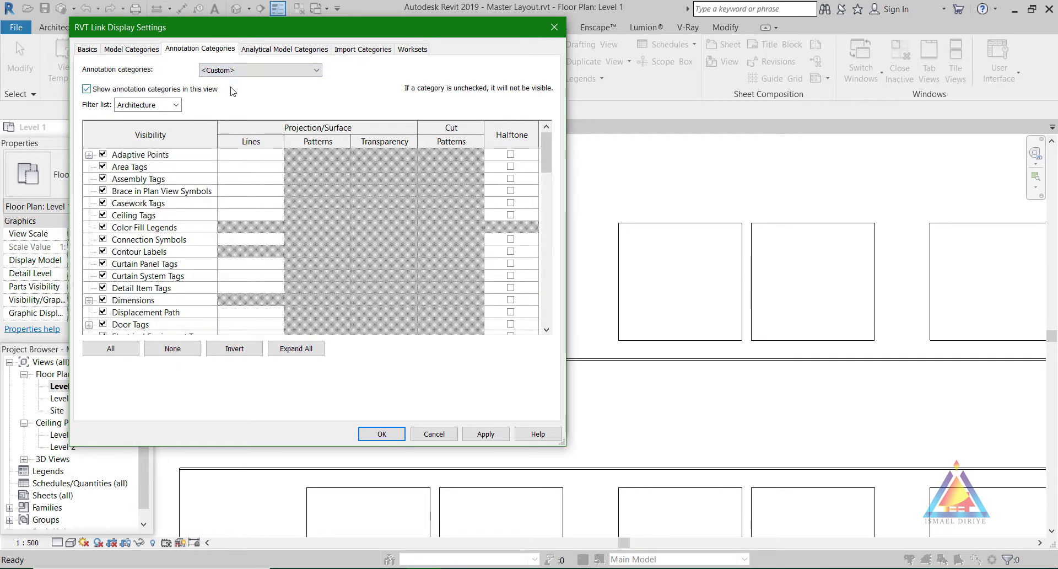
left_click(85, 90)
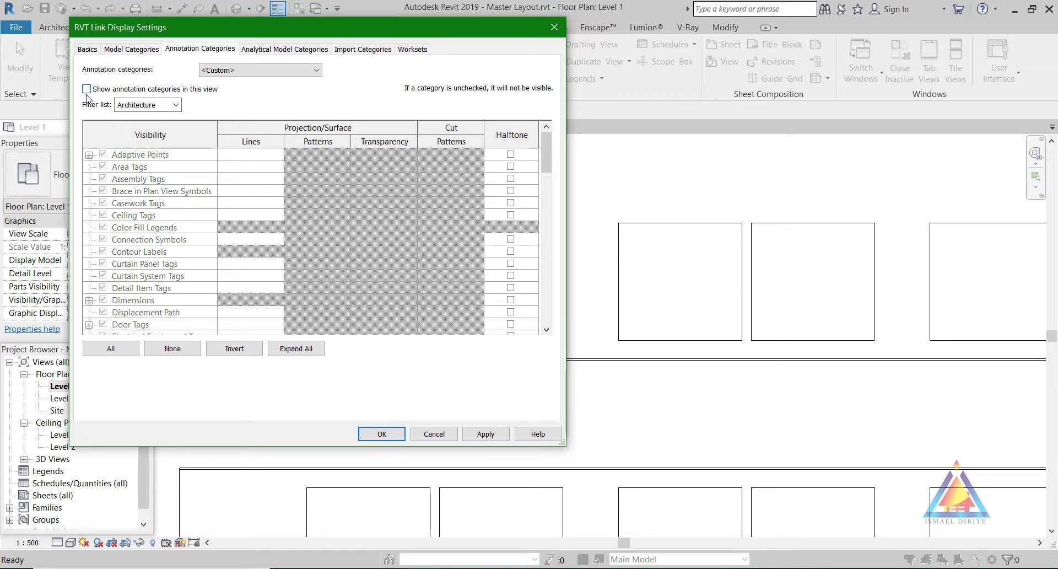
left_click(359, 435)
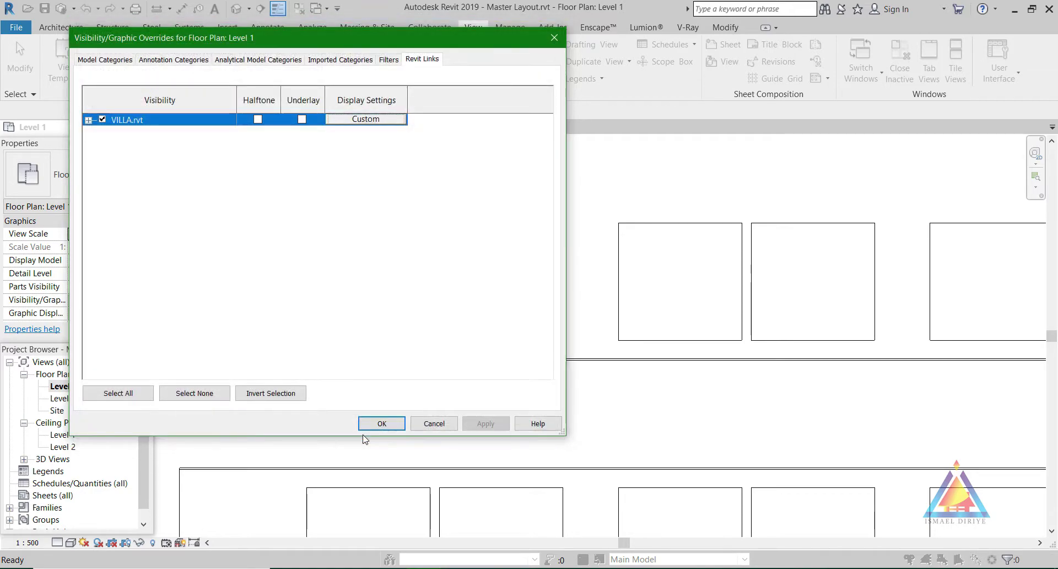
left_click(376, 426)
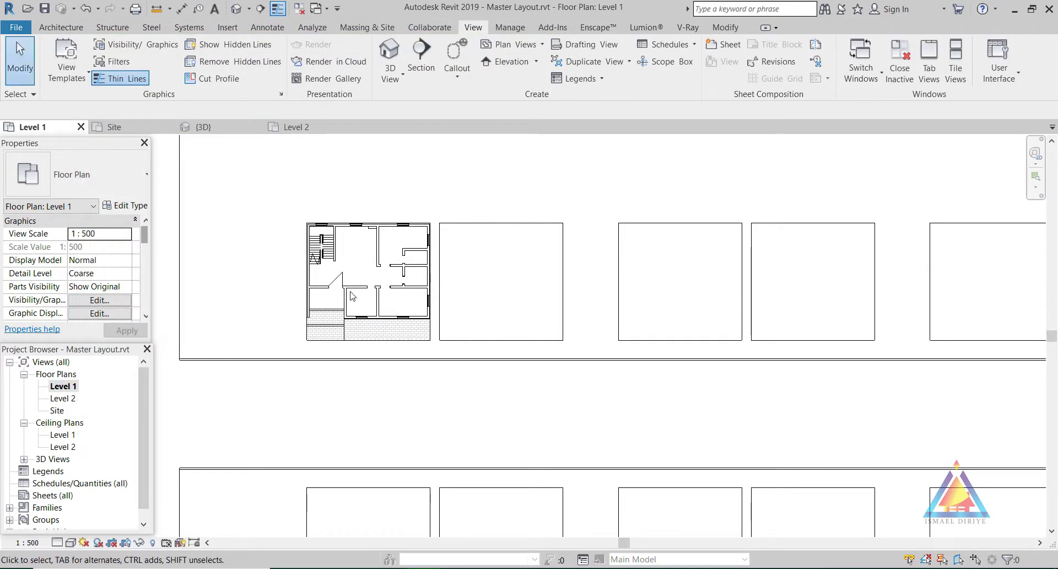
Return to the Site floor plan
scroll(396, 361, "down", 3)
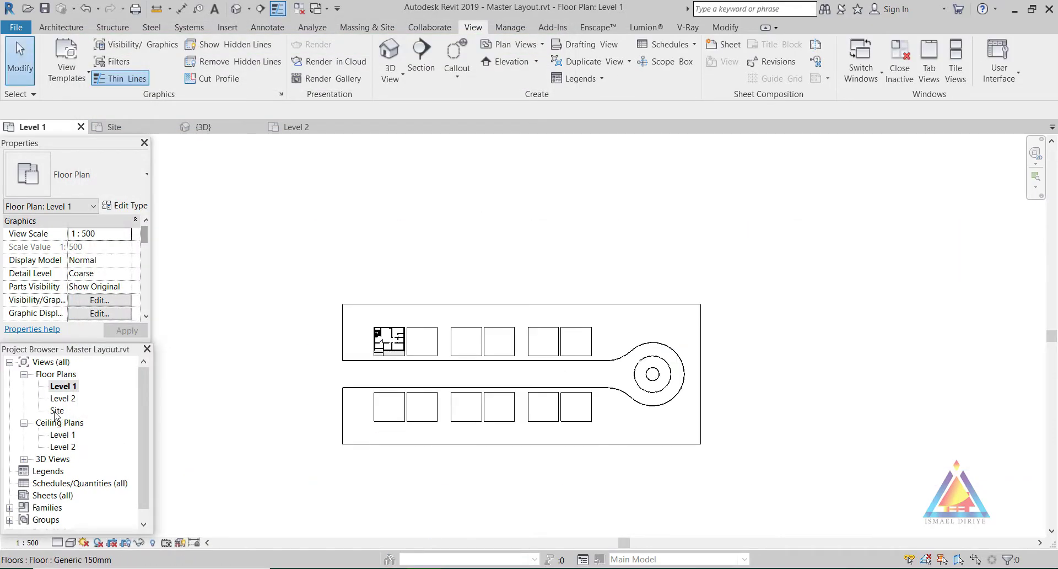
left_click(55, 411)
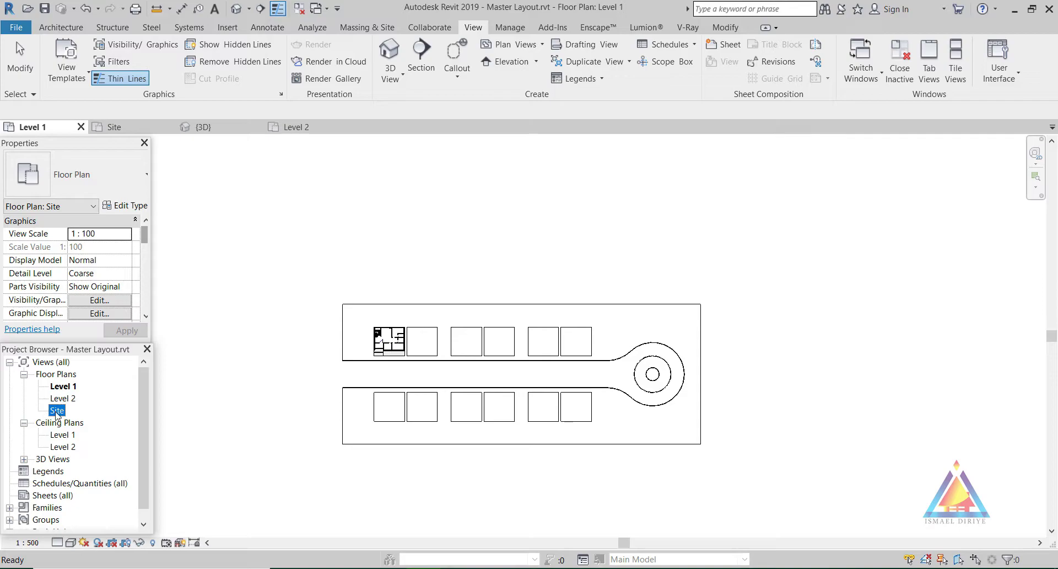
double_click(57, 411)
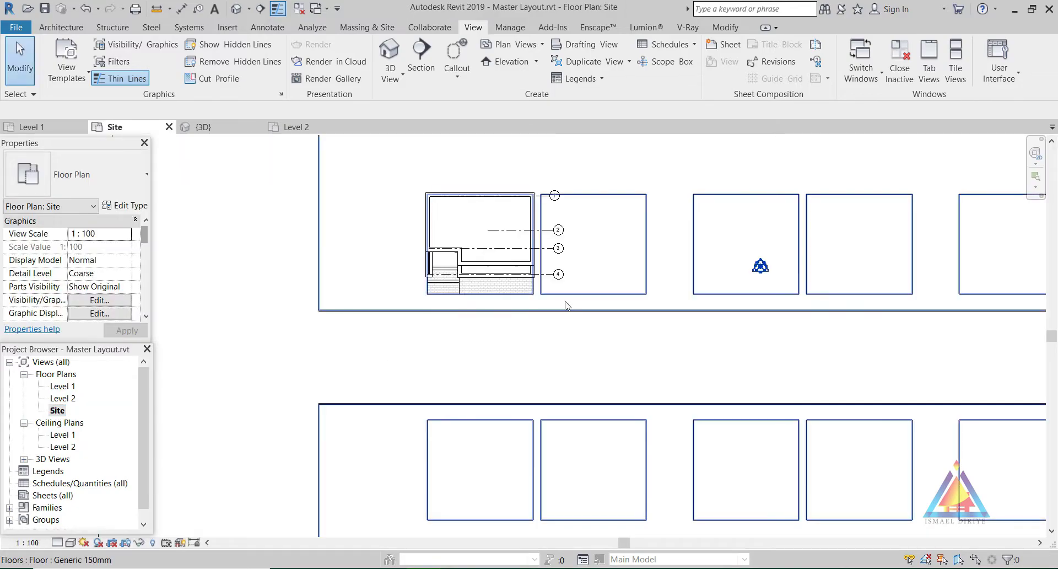
left_click(506, 268)
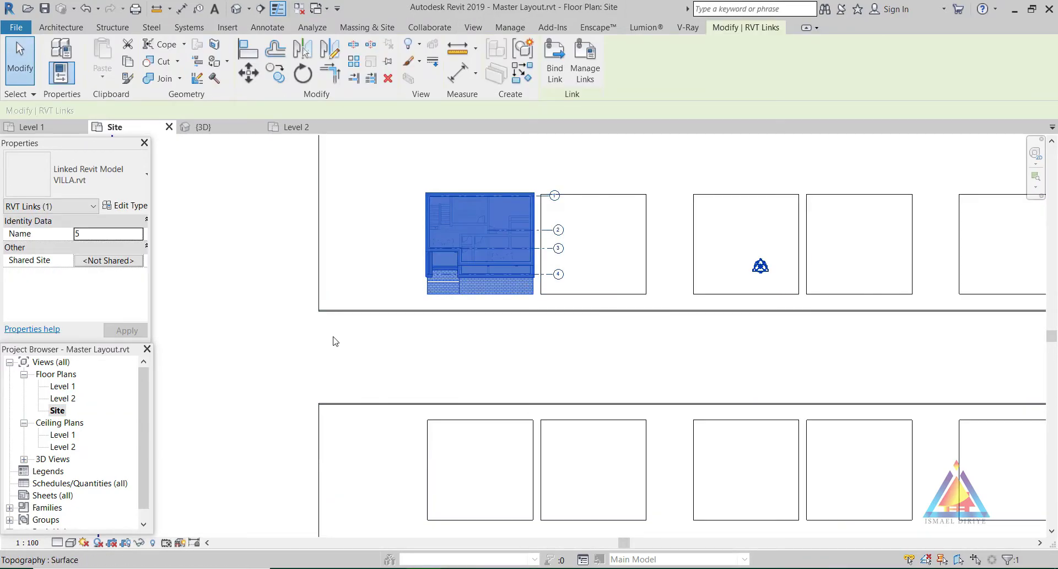
scroll(323, 365, "down", 4)
key("Escape")
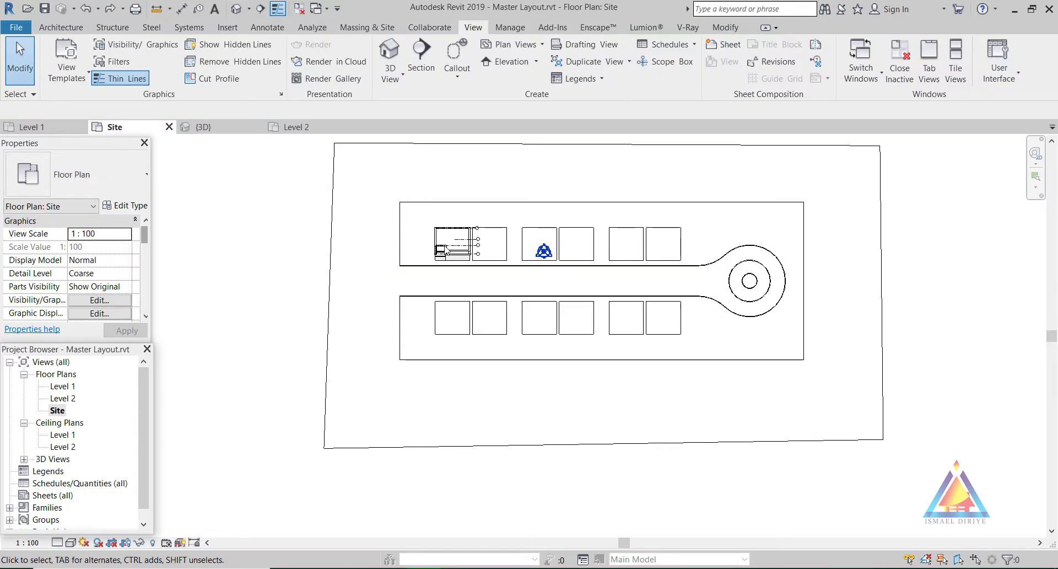
Move the survey point from the project base point to the lower-left corner of the inner site rectangle
scroll(447, 252, "up", 3)
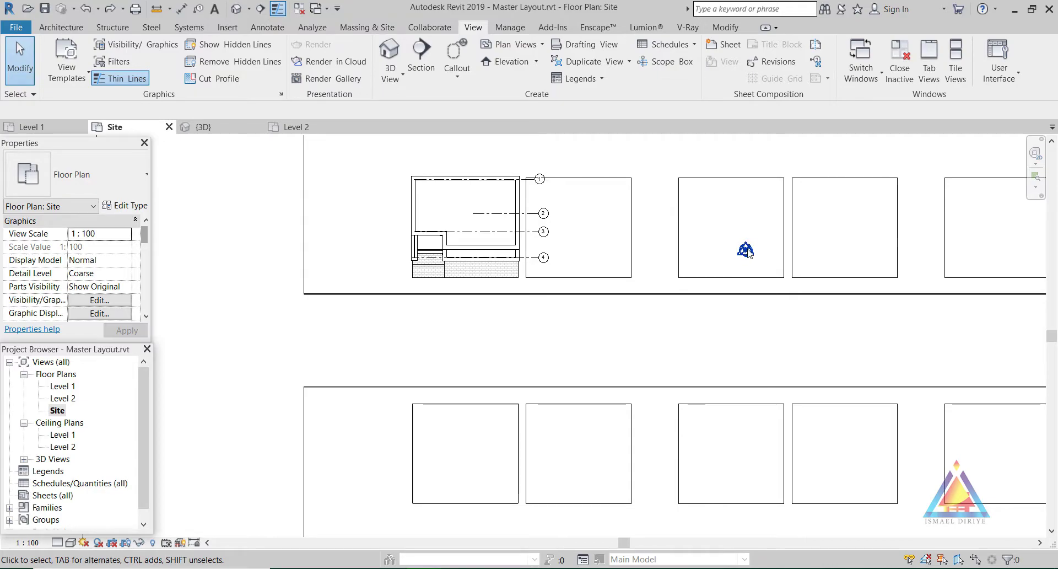
left_click(746, 252)
scroll(728, 358, "down", 2)
middle_click_drag(246, 420, 245, 353)
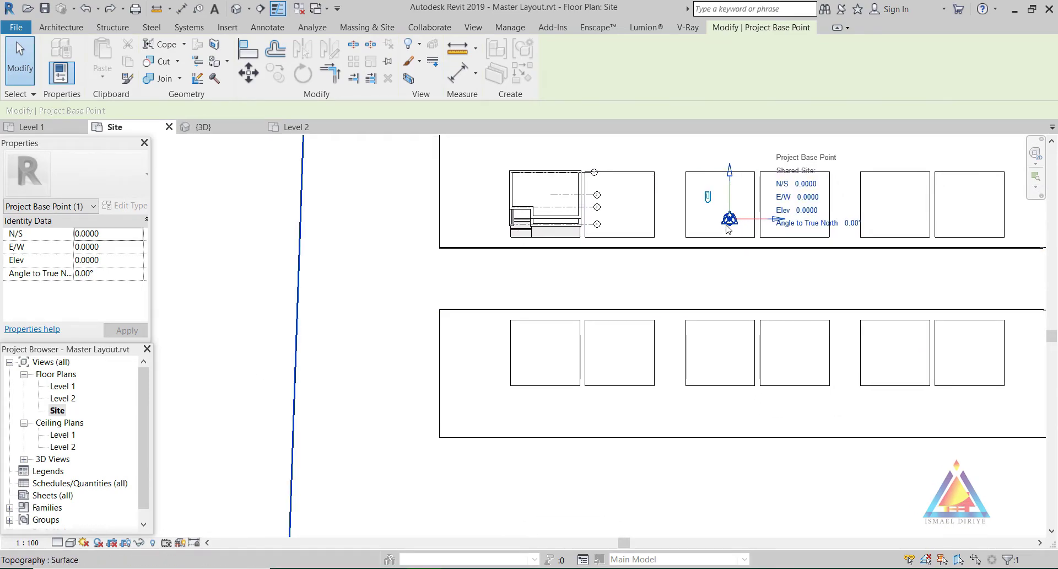
left_click_drag(730, 219, 439, 437)
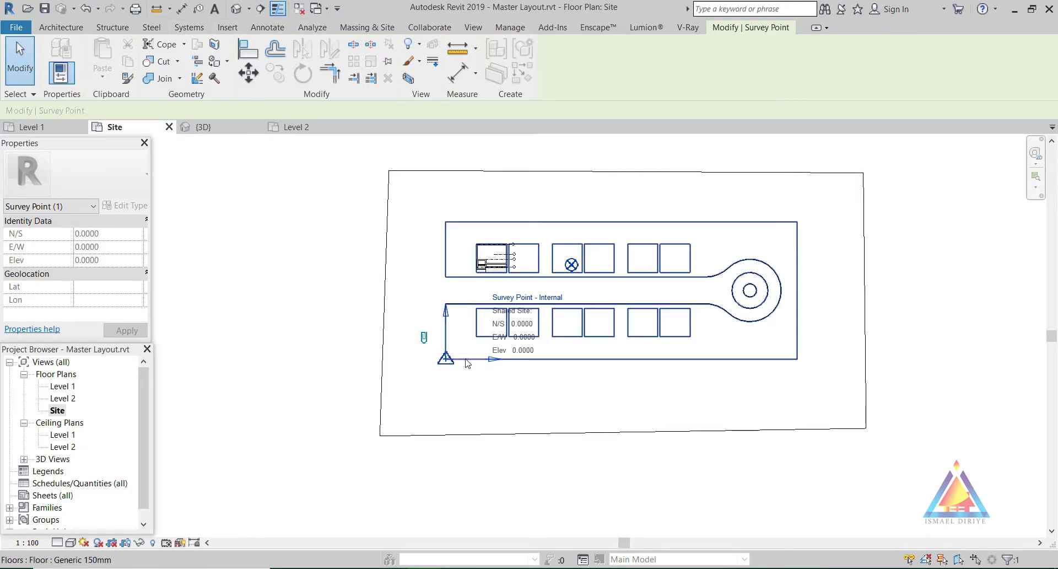
Publish the project's shared coordinates to the linked villa model
left_click(510, 30)
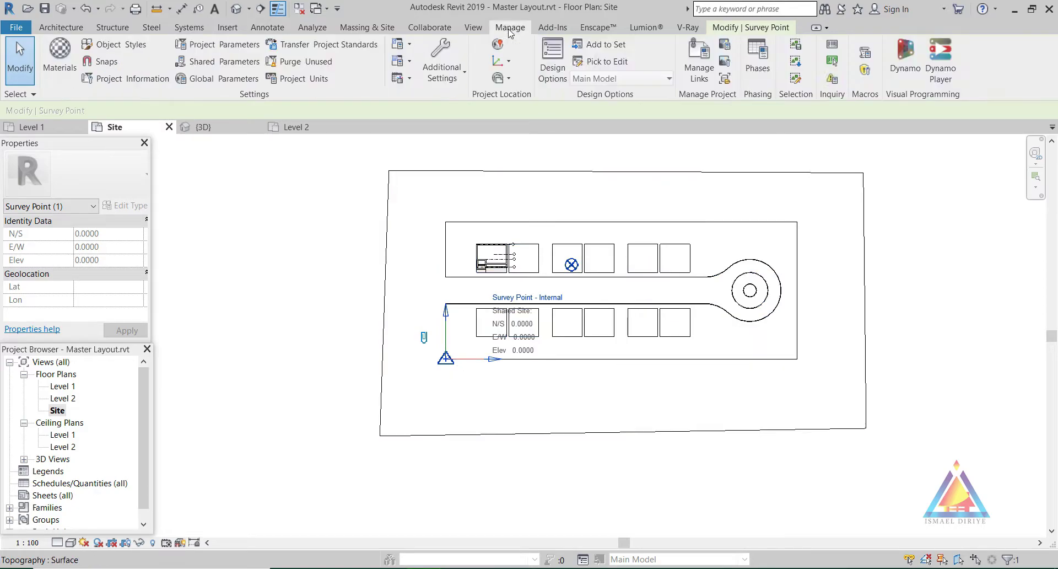
left_click(503, 60)
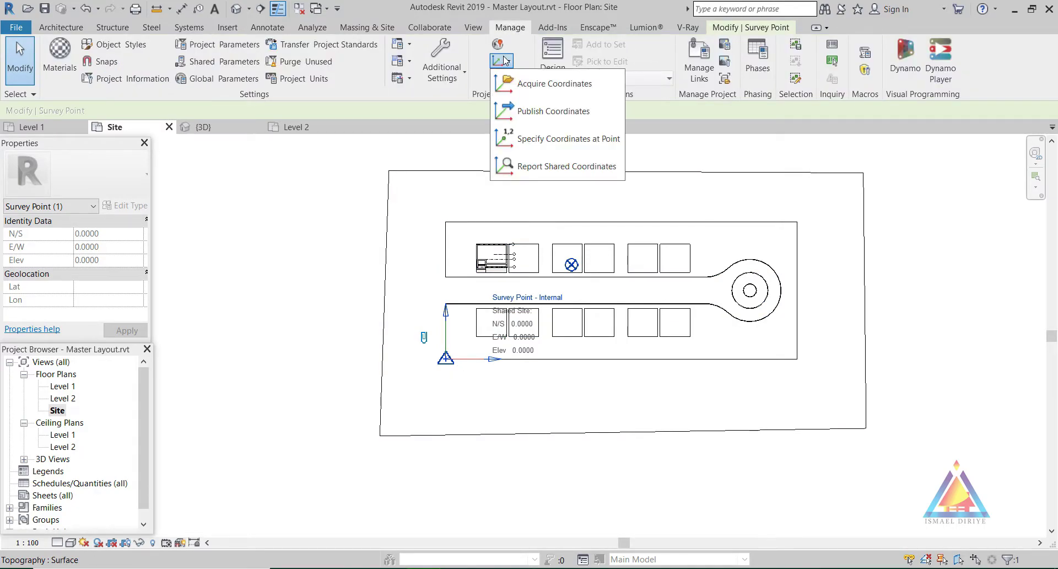
left_click(552, 117)
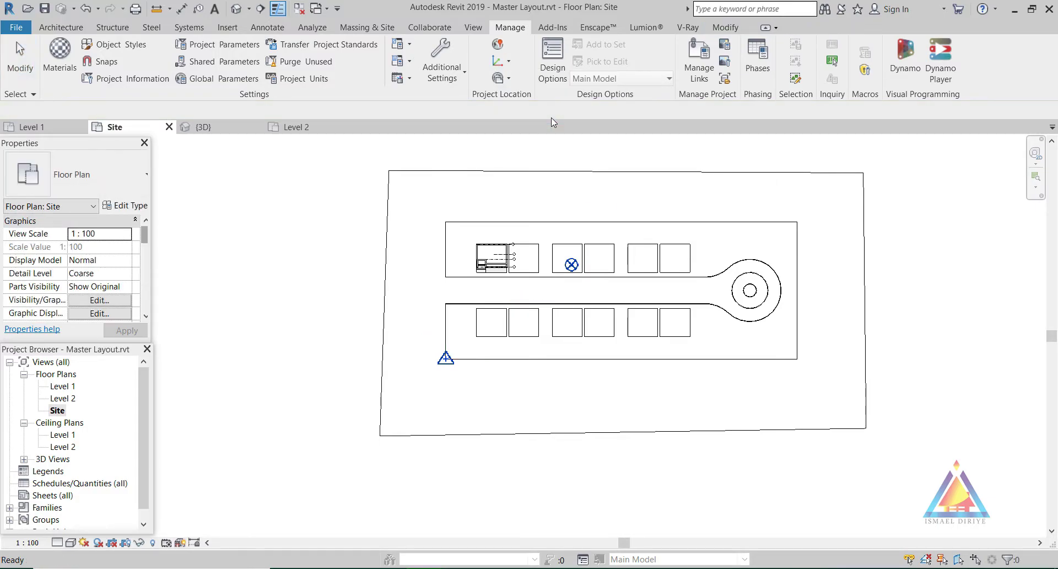
left_click(489, 269)
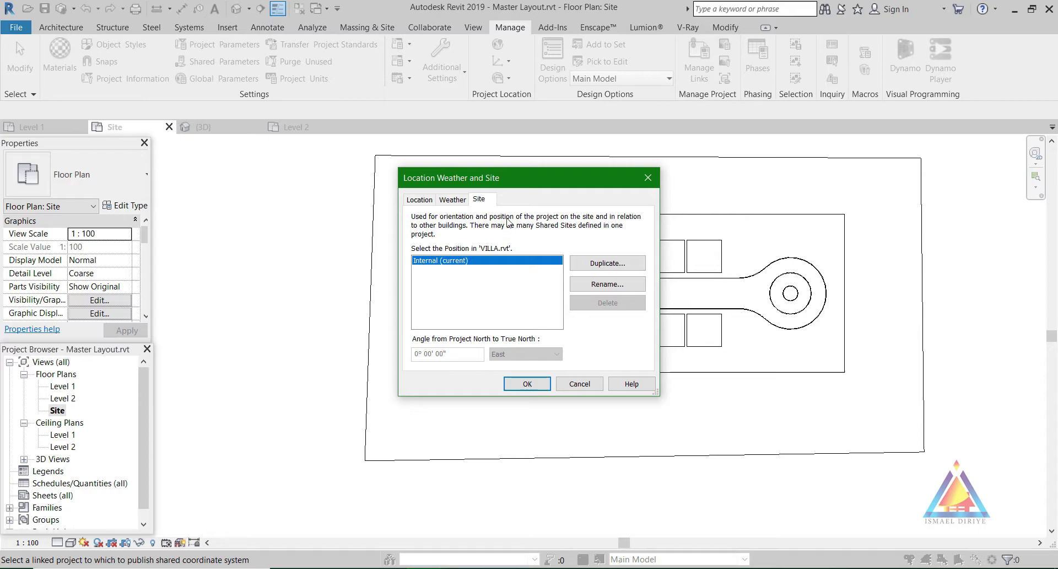
Rename the Internal position in VILLA.rvt as Part 1 and accept the site settings
left_click(606, 284)
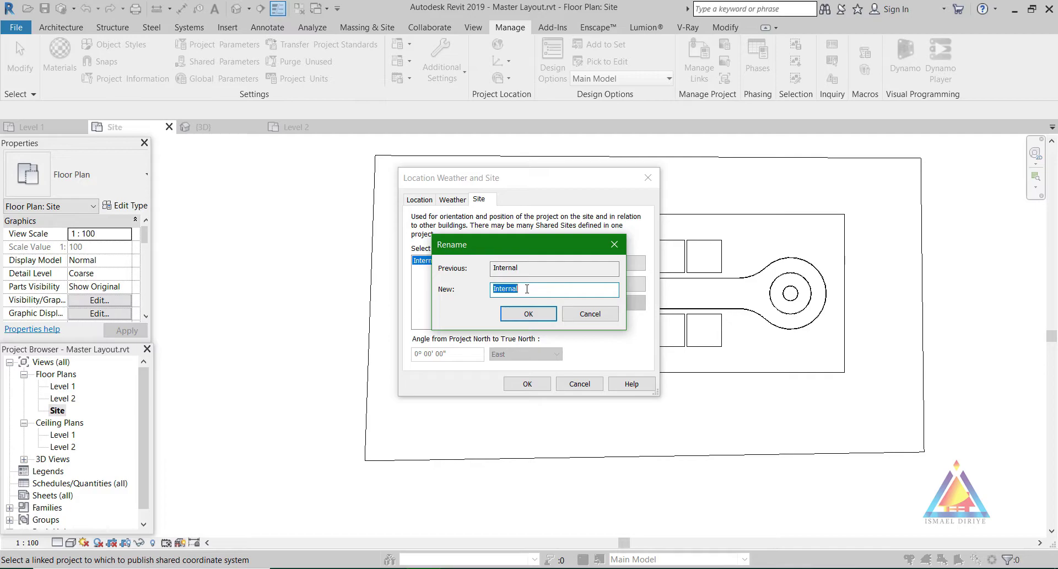
type("PA")
left_click(536, 317)
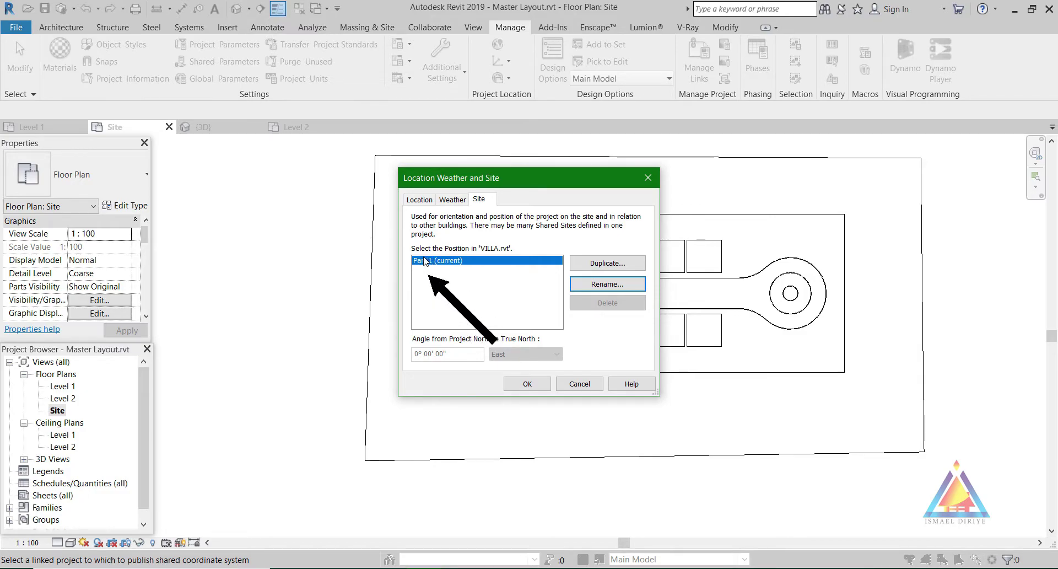
left_click(525, 384)
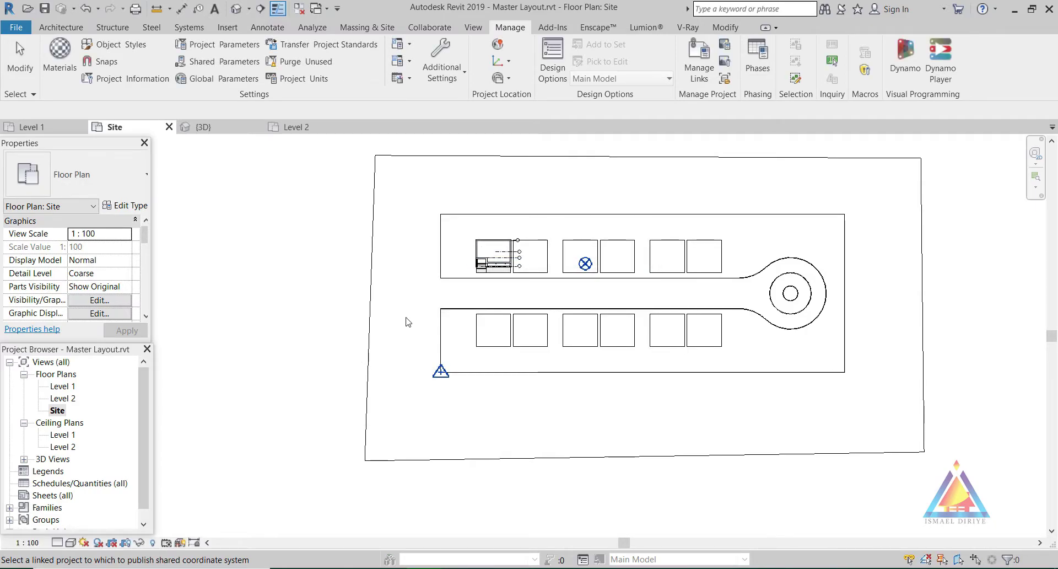
Save the new position of the VILLA.rvt link back to the linked file through Manage Links
left_click(64, 28)
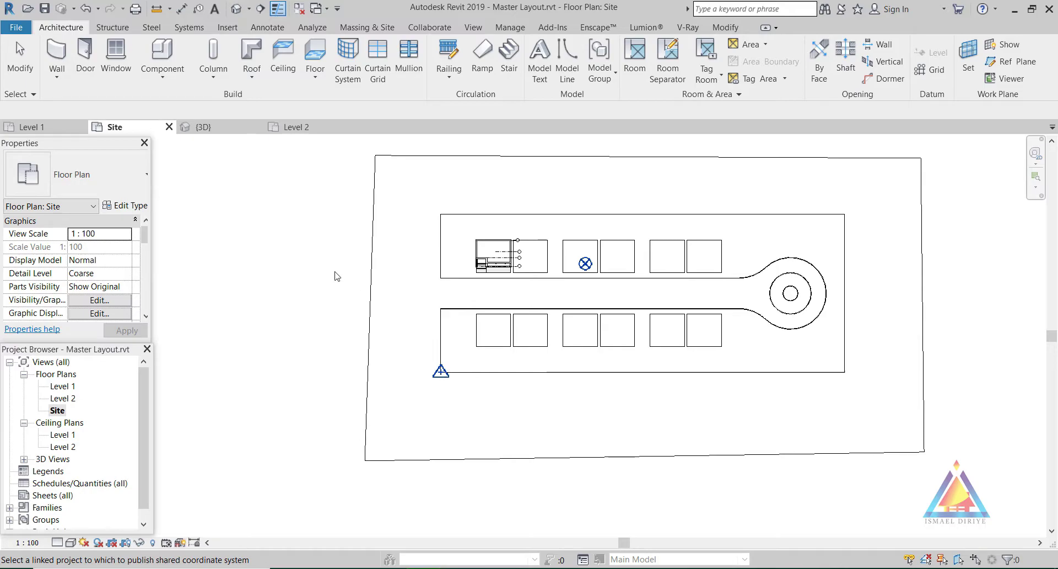
left_click(234, 30)
left_click(287, 52)
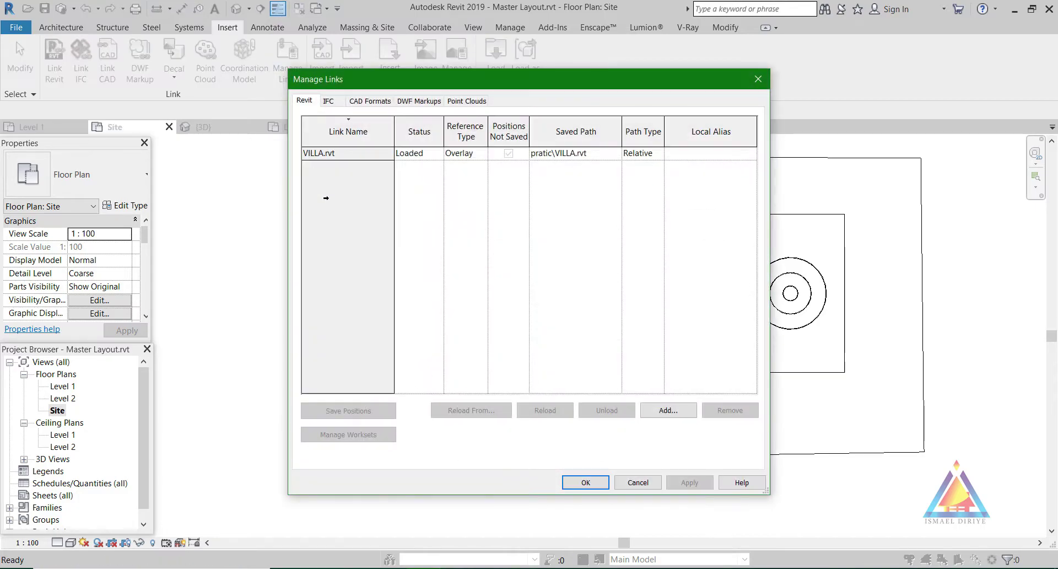
left_click(319, 153)
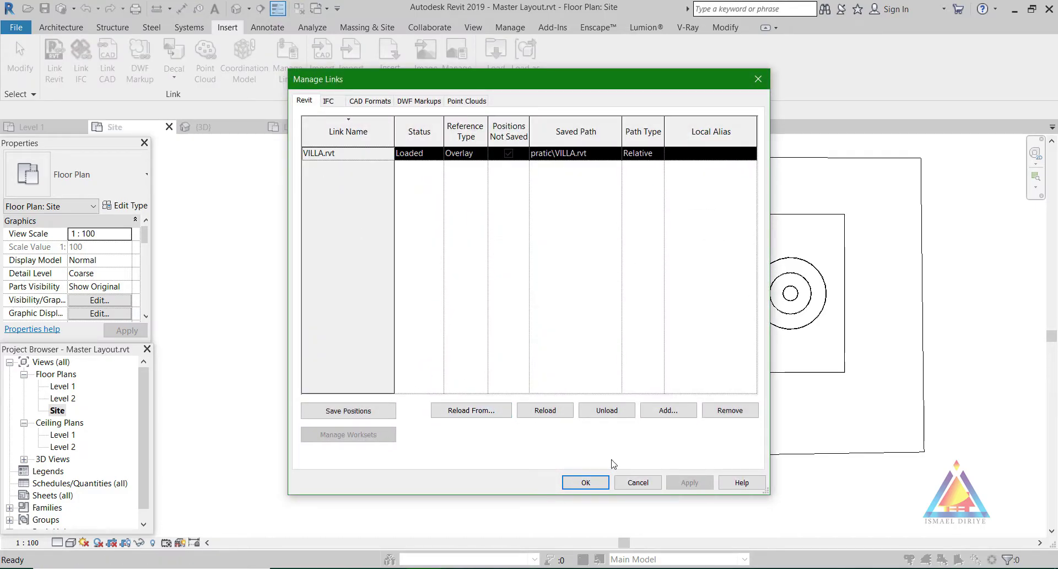
left_click(356, 420)
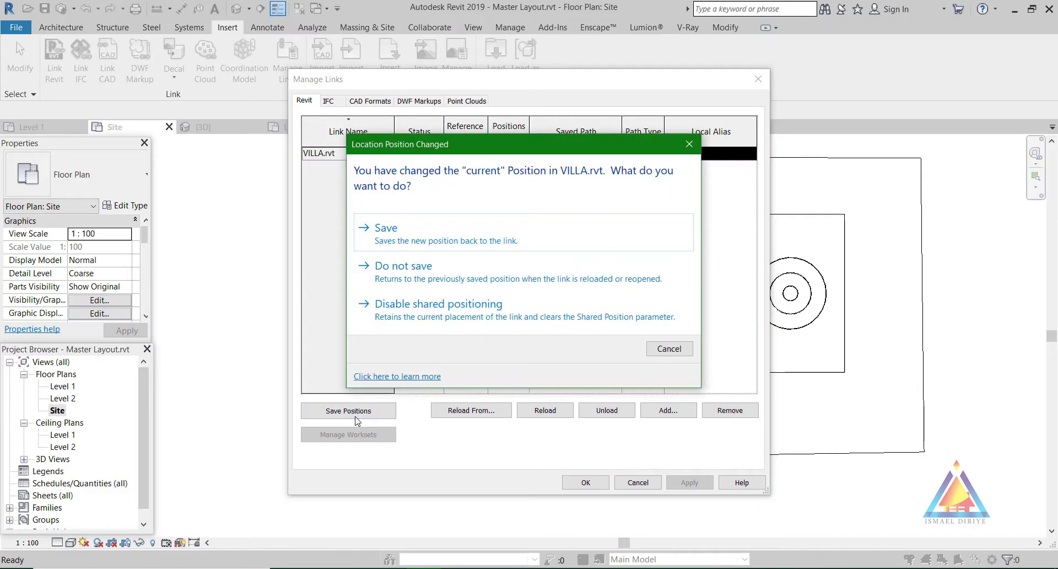
left_click(435, 236)
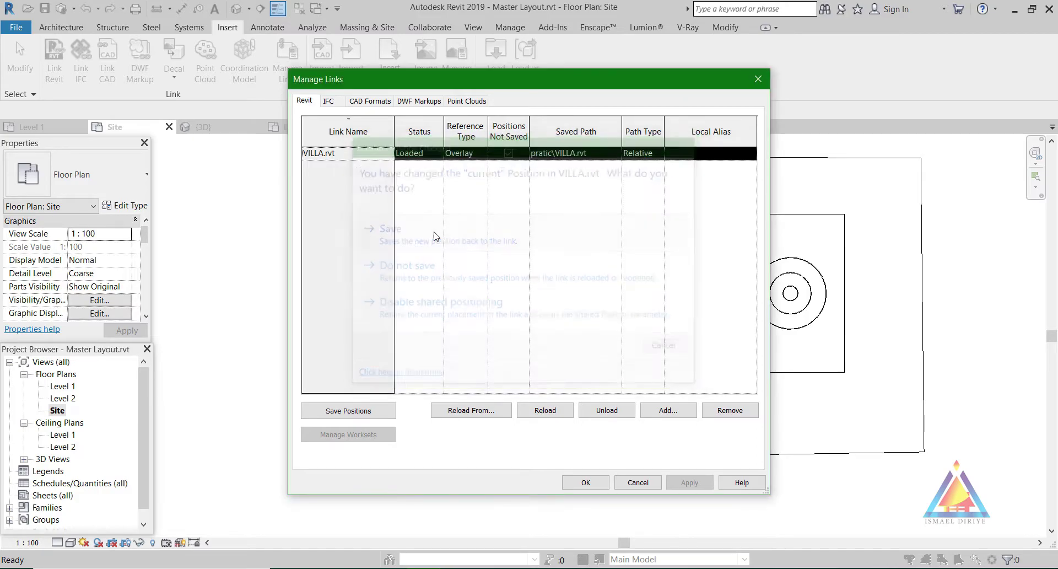
left_click(587, 484)
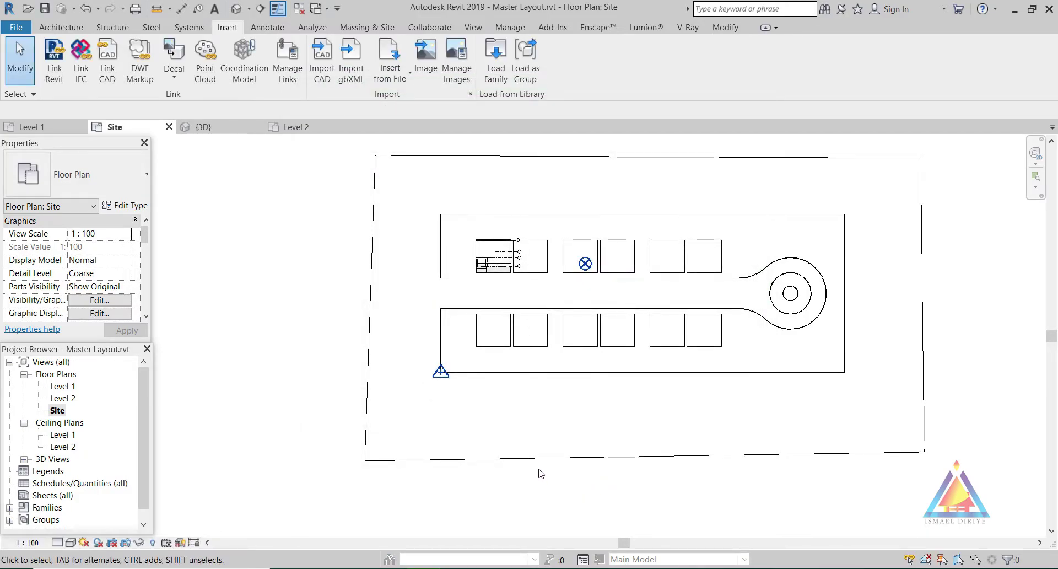
Save the Master Layout project and close all of its open views
middle_click_drag(541, 474, 454, 477)
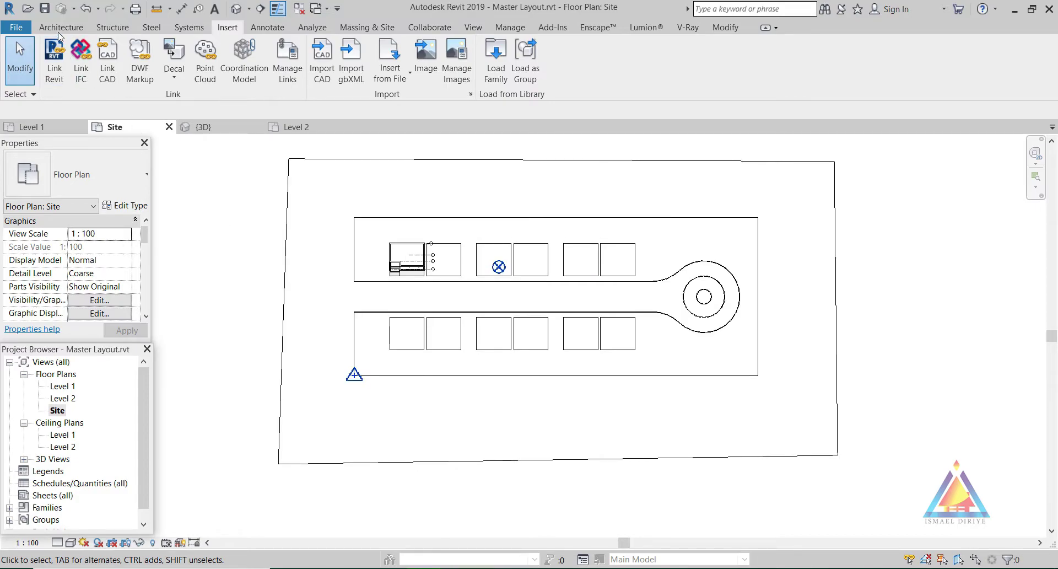
left_click(59, 29)
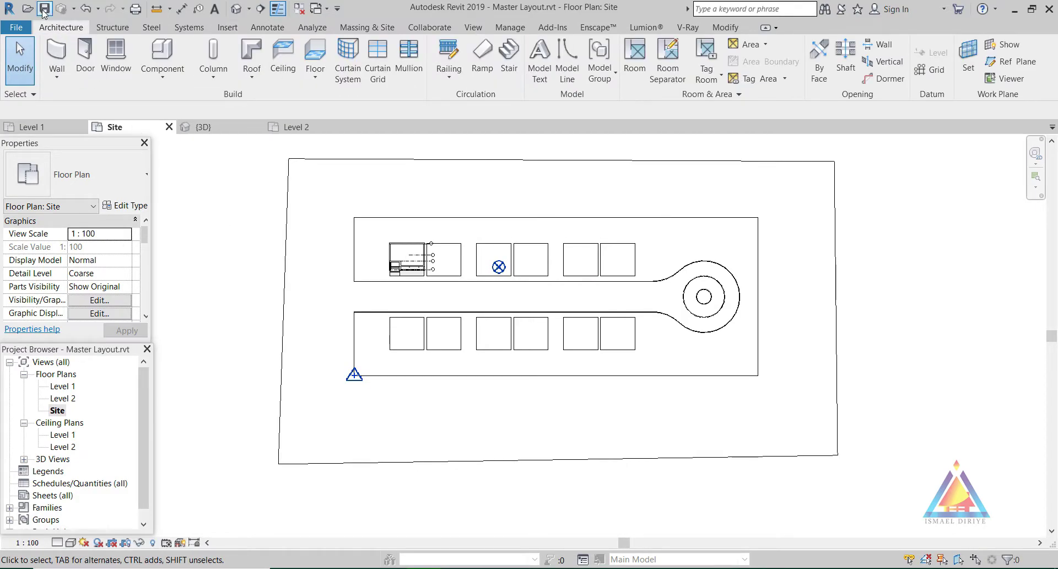
left_click(44, 8)
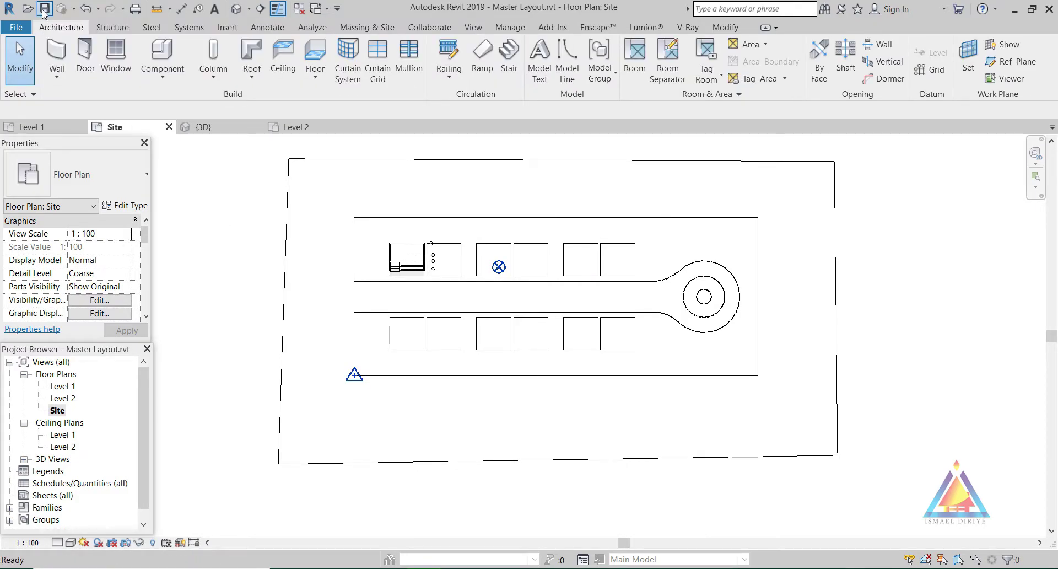
left_click(298, 9)
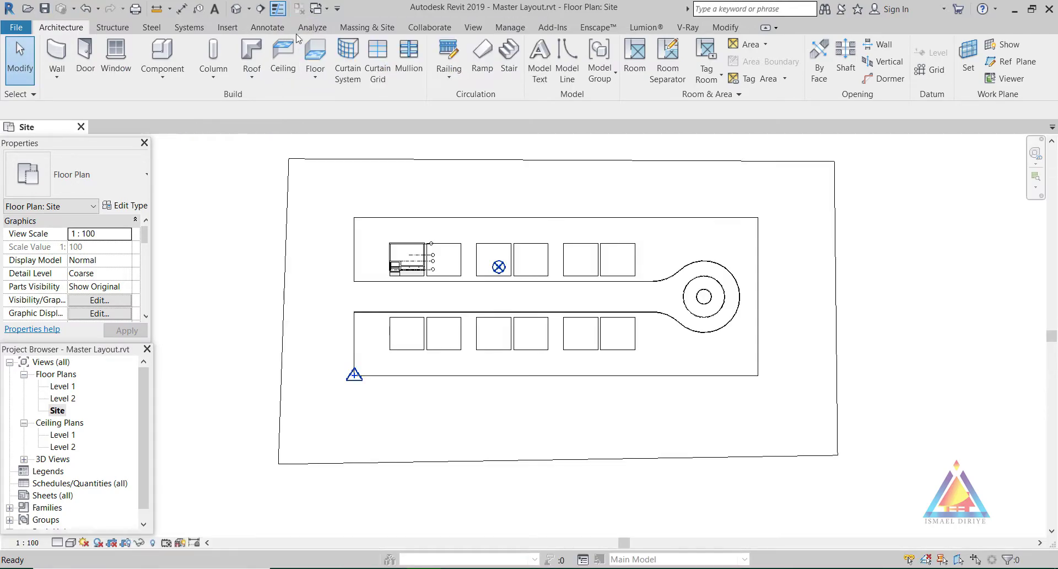
left_click(81, 127)
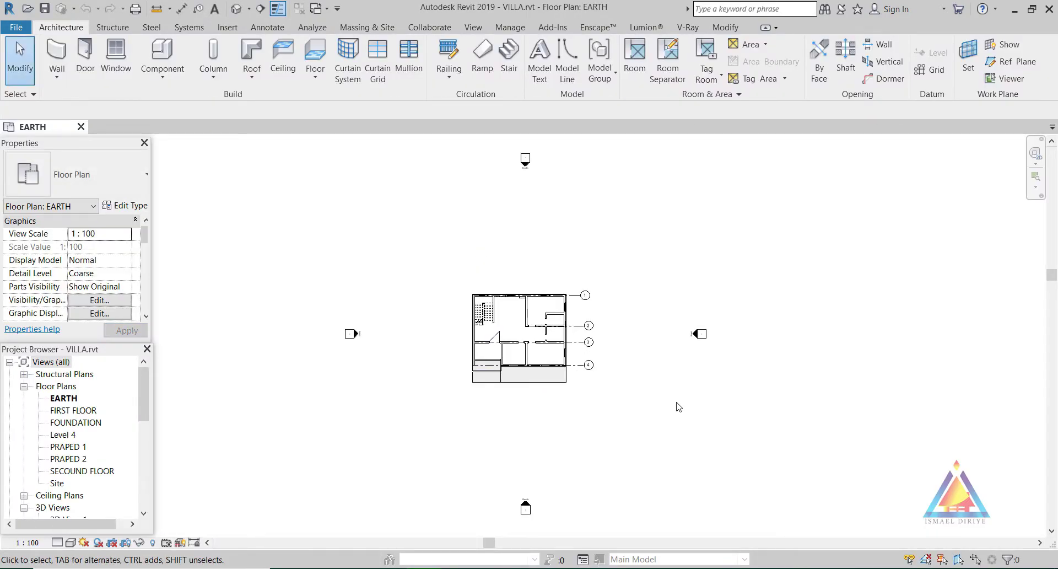
Open the Site floor plan of VILLA.rvt and bring the villa and its survey point into view
scroll(668, 400, "down", 2)
scroll(78, 418, "down", 1)
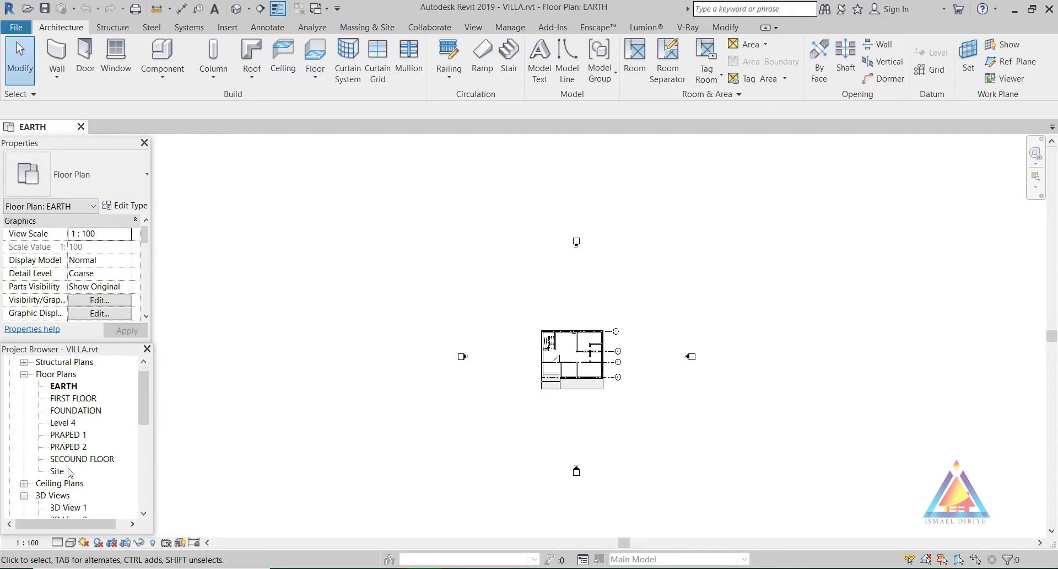
double_click(56, 472)
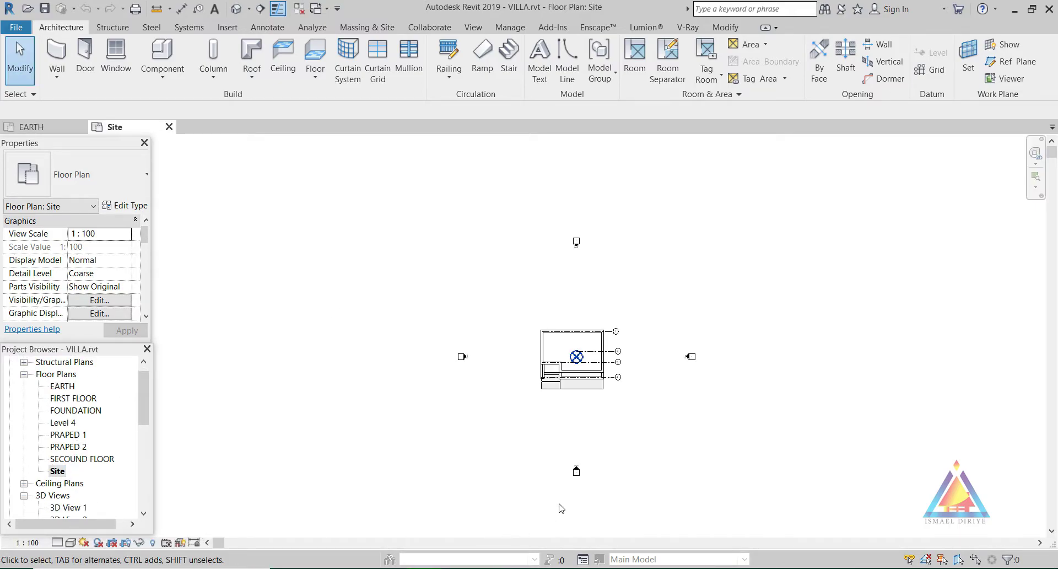
scroll(611, 439, "down", 2)
middle_click_drag(767, 461, 737, 358)
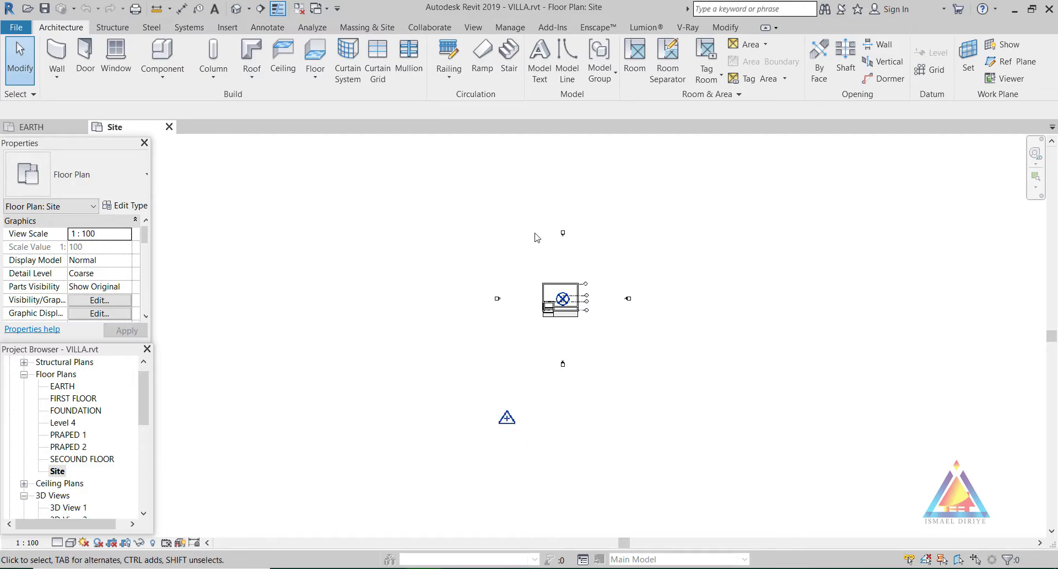
Check the sites defined in the villa project's location settings
left_click(511, 27)
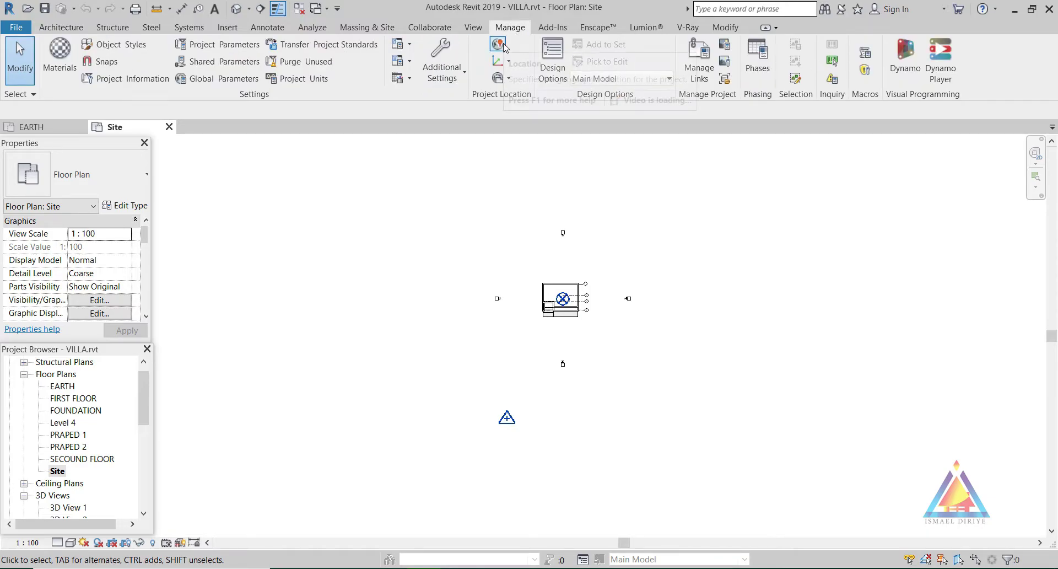
left_click(501, 44)
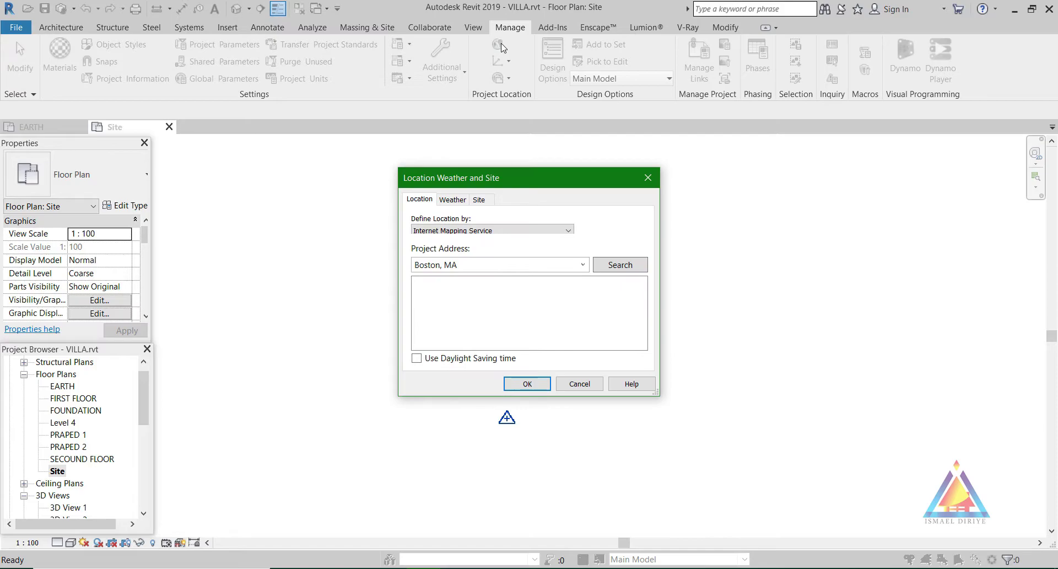
left_click(482, 202)
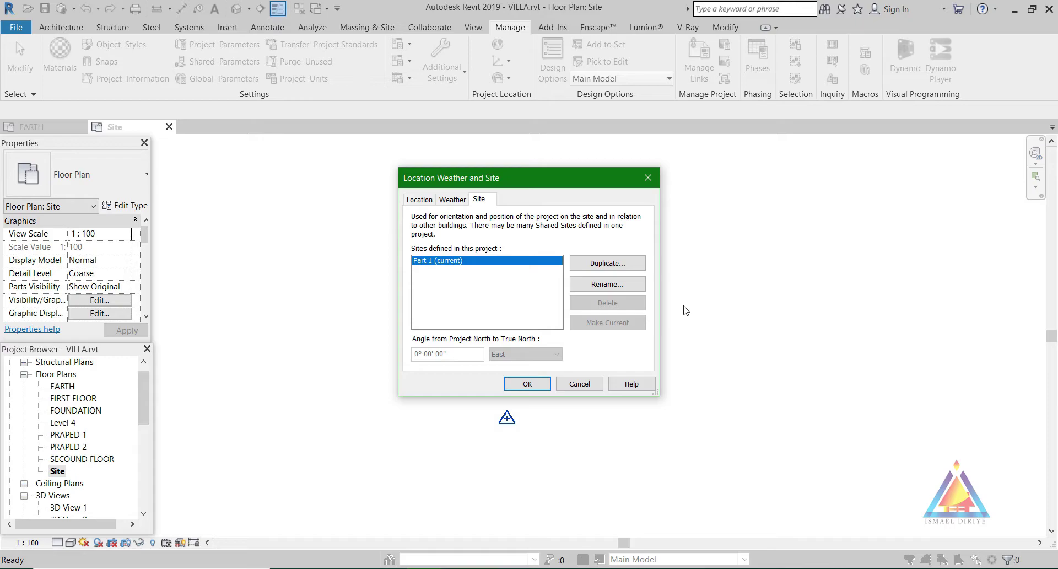
key("Return")
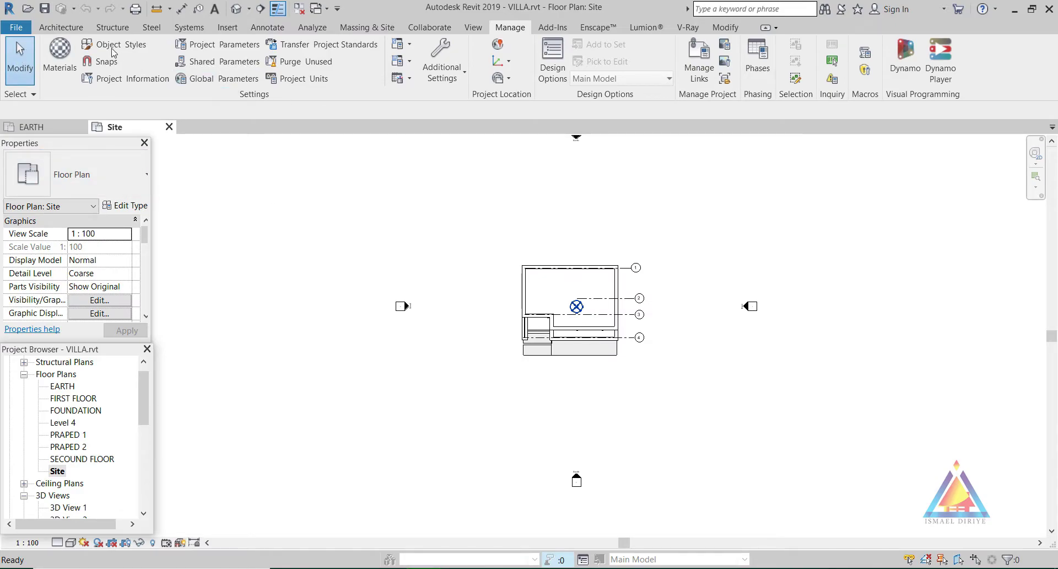
Link Master Layout.rvt from the Desktop into the villa project, positioned Auto - By Shared Coordinates
left_click(227, 27)
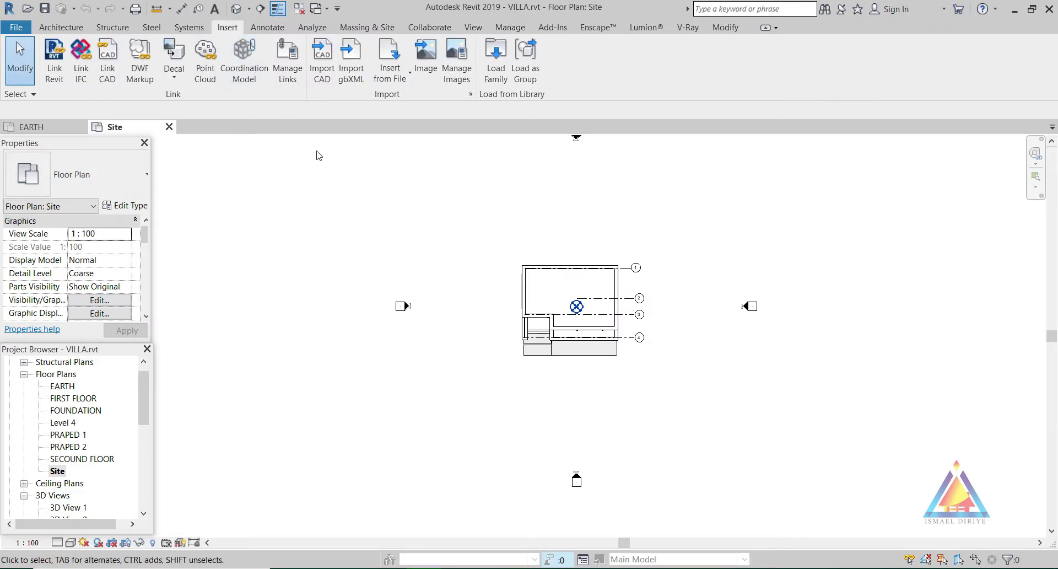
left_click(289, 67)
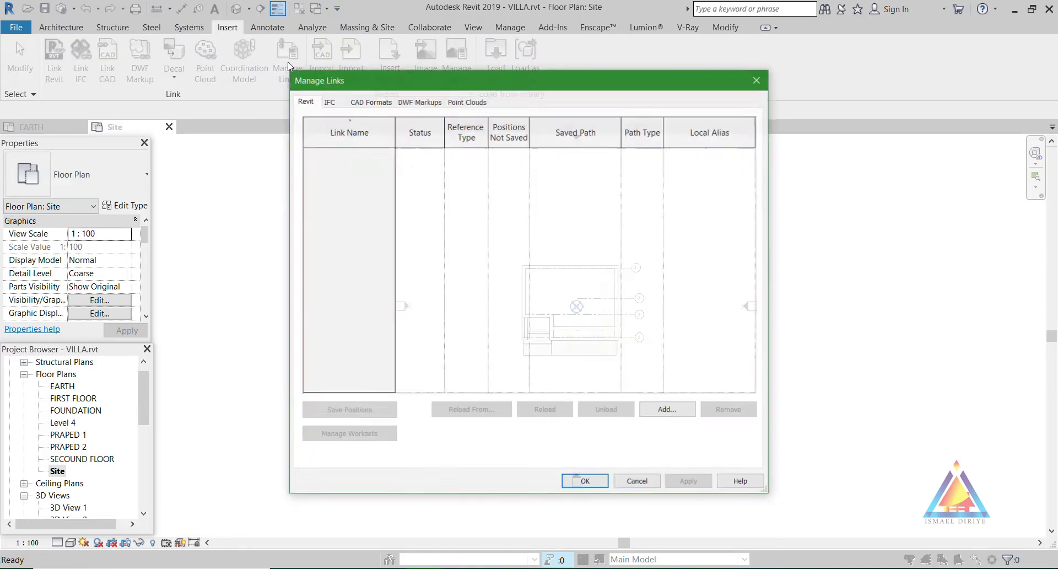
left_click(664, 411)
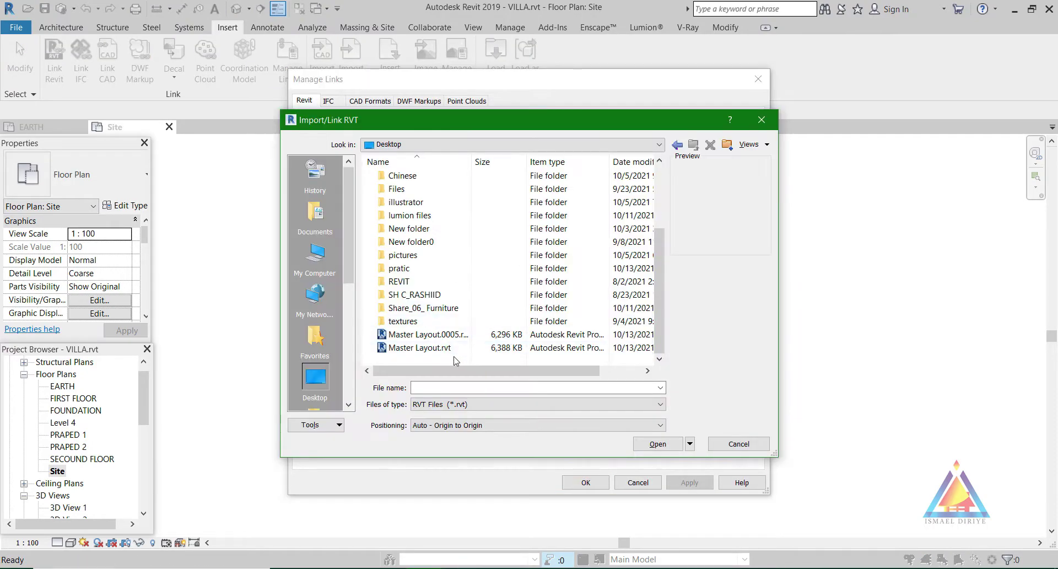
left_click(435, 352)
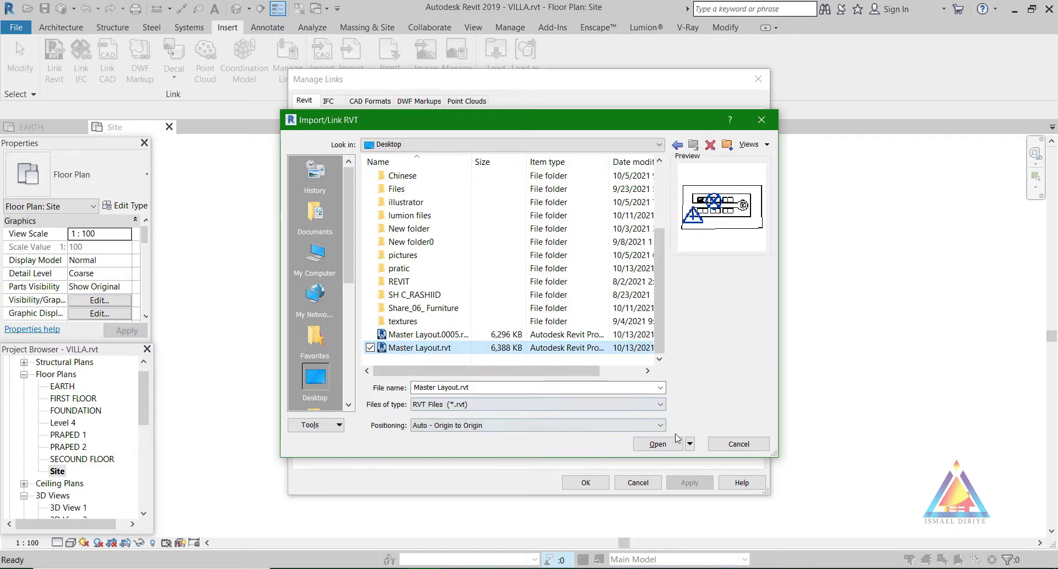
left_click(427, 425)
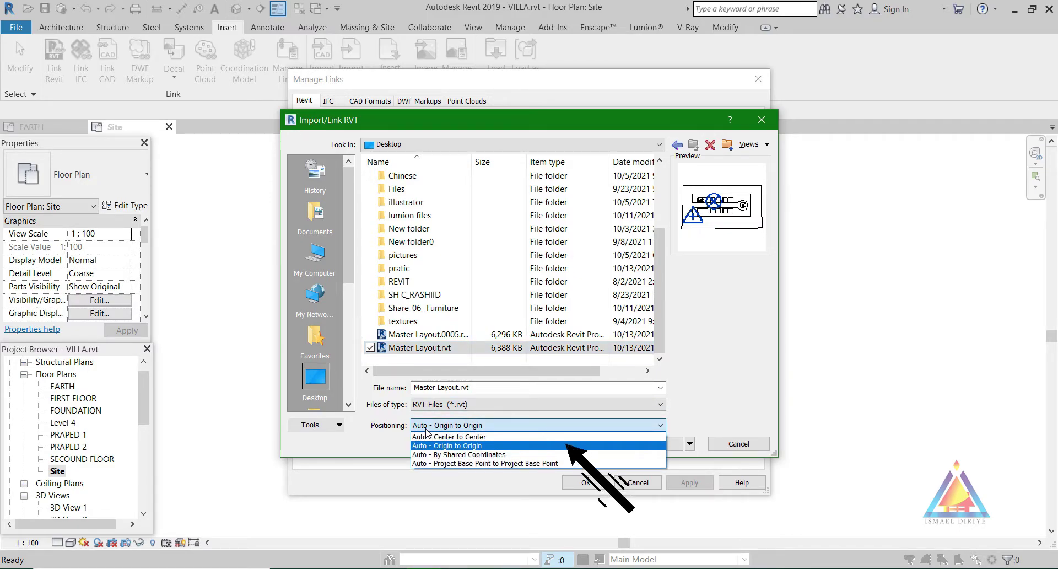
left_click(442, 454)
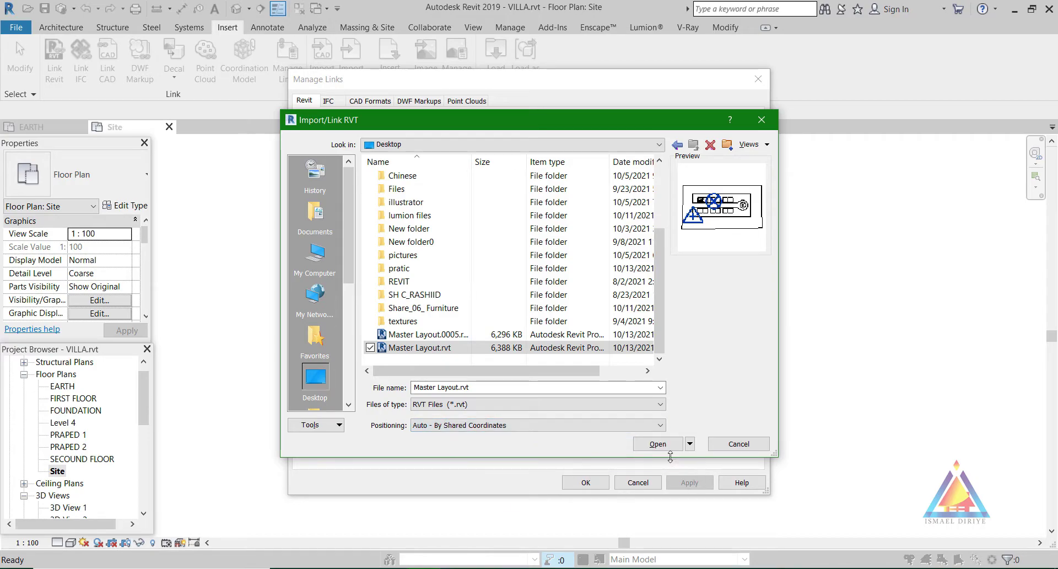
left_click(659, 444)
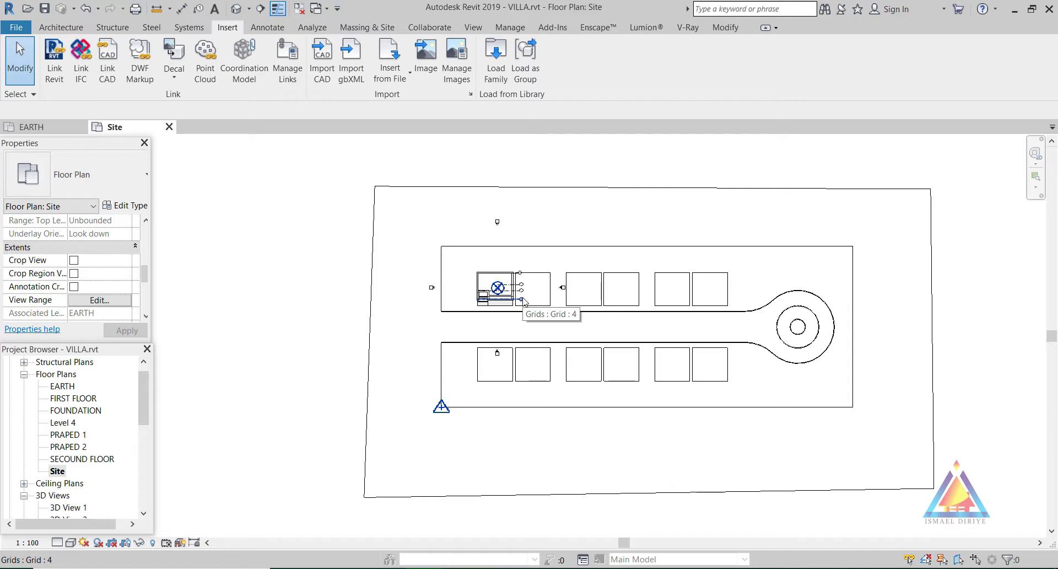
Close the villa project's Site and EARTH views and switch back to the Master Layout project
left_click(169, 127)
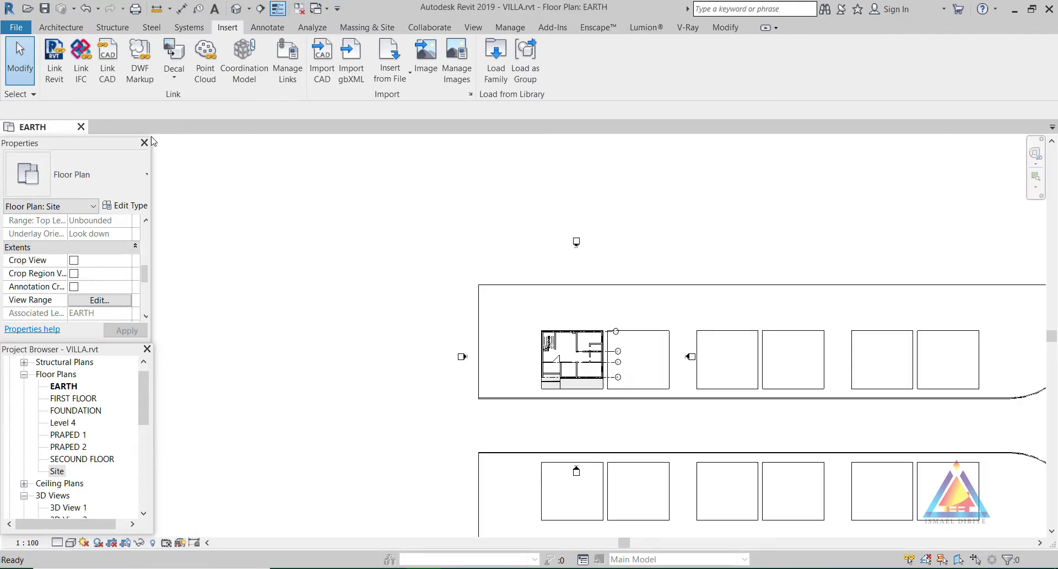
left_click(80, 127)
left_click(509, 292)
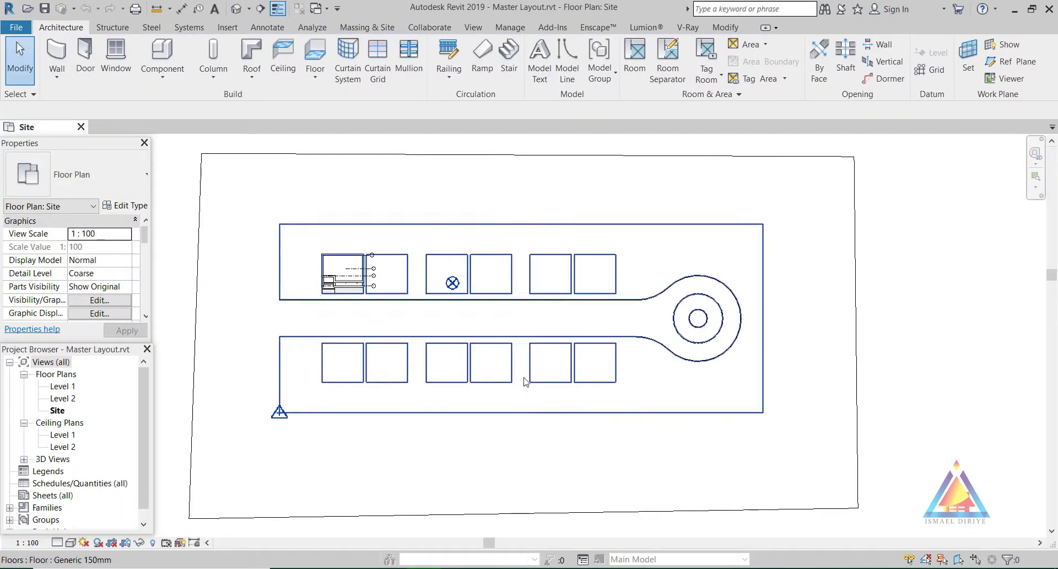
Copy the linked villa in multiple mode by its lower-left plot corner onto the other five plots of the row above the road
scroll(556, 330, "up", 3)
scroll(555, 330, "down", 4)
middle_click_drag(713, 330, 584, 331)
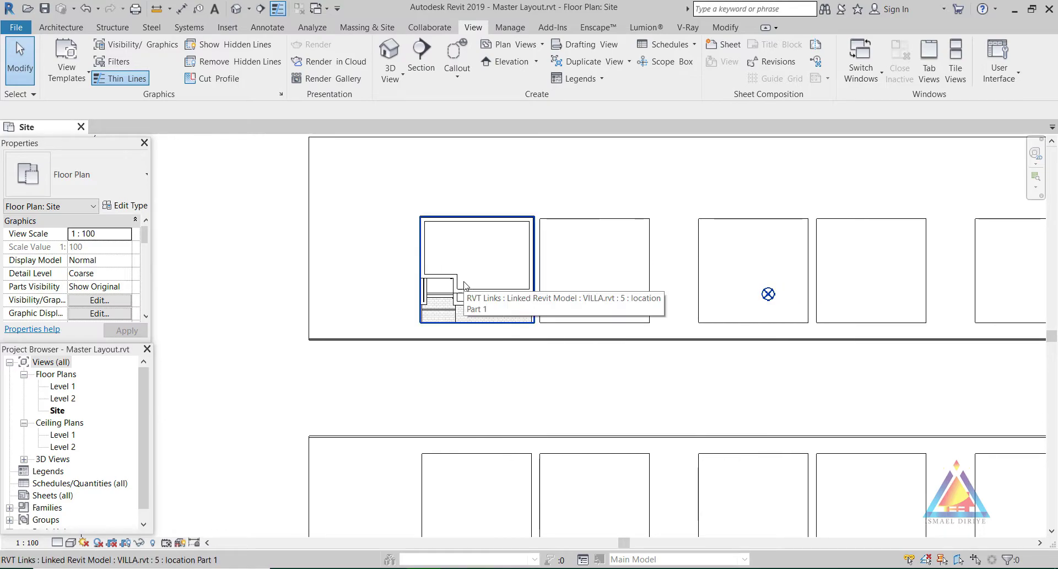
left_click(431, 290)
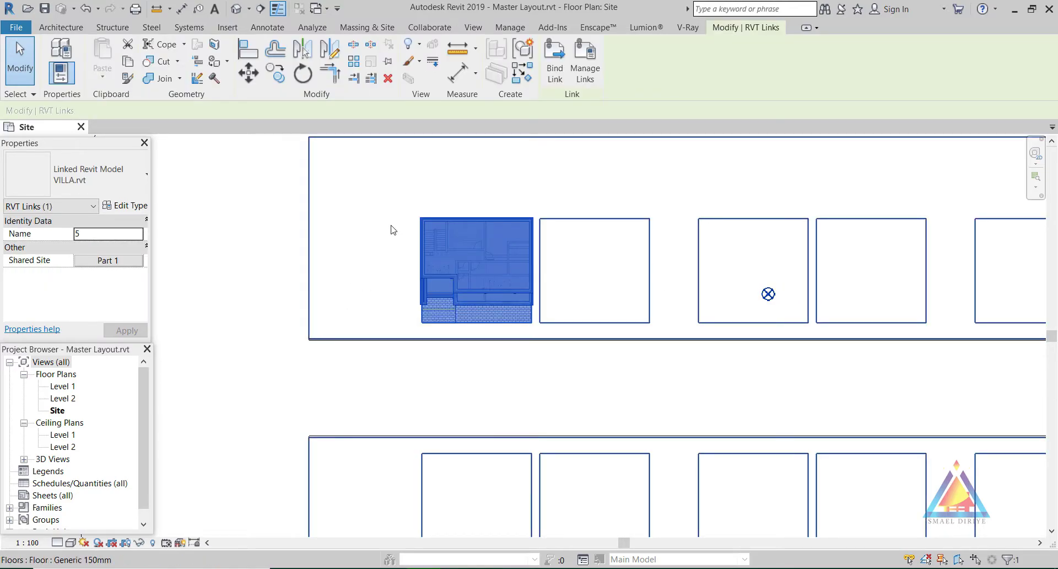
scroll(483, 285, "up", 2)
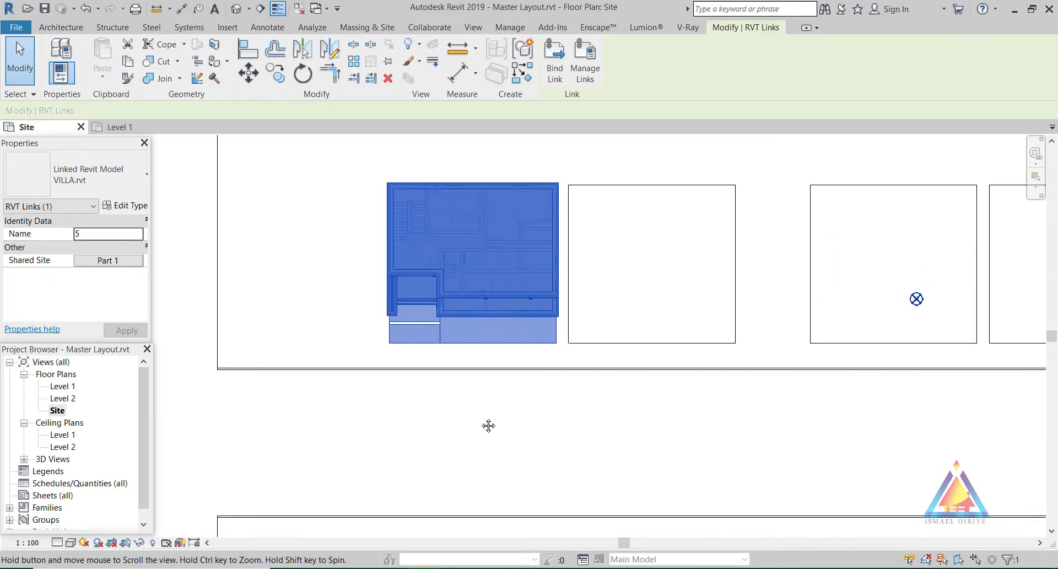
left_click(270, 76)
left_click(192, 111)
left_click(389, 343)
left_click(569, 343)
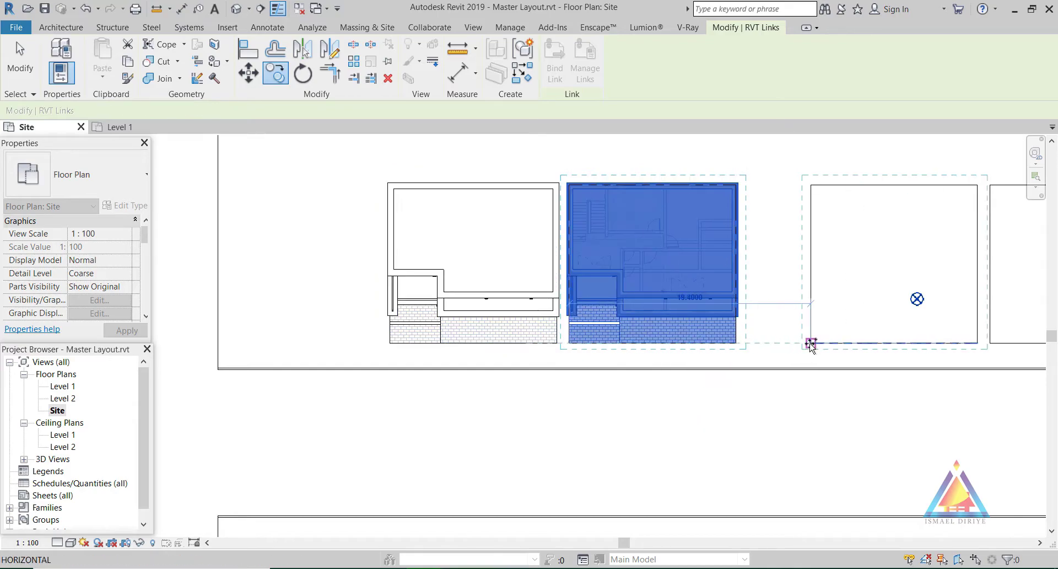
left_click(810, 344)
scroll(565, 397, "down", 4)
left_click(815, 387)
left_click(883, 388)
key("Escape")
key("Escape")
Select all six linked villas in the upper row and copy them 117 straight down, outside the site outline
scroll(491, 199, "down", 4)
left_click(506, 277)
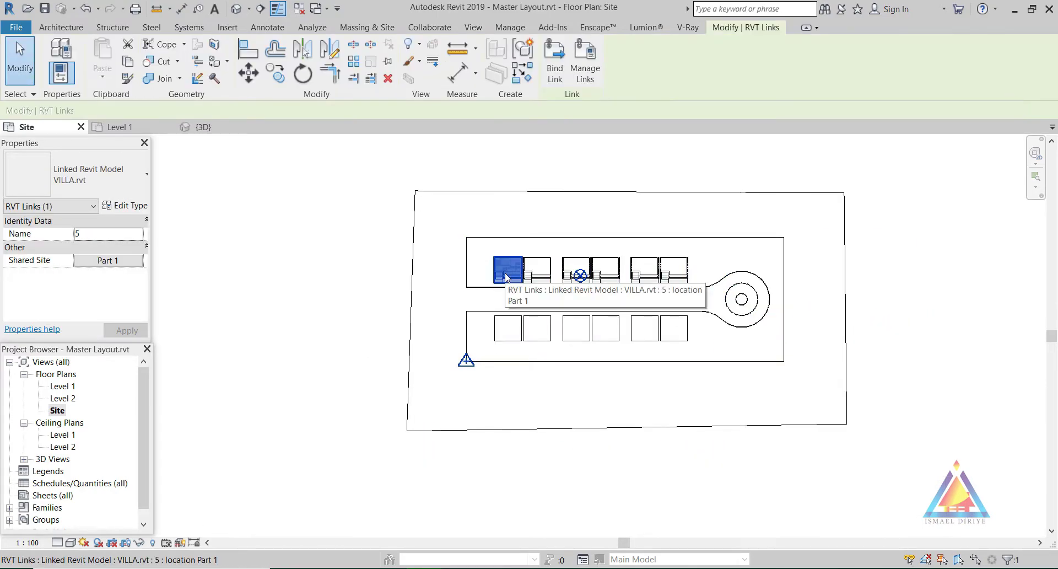
left_click(537, 272, "ctrl")
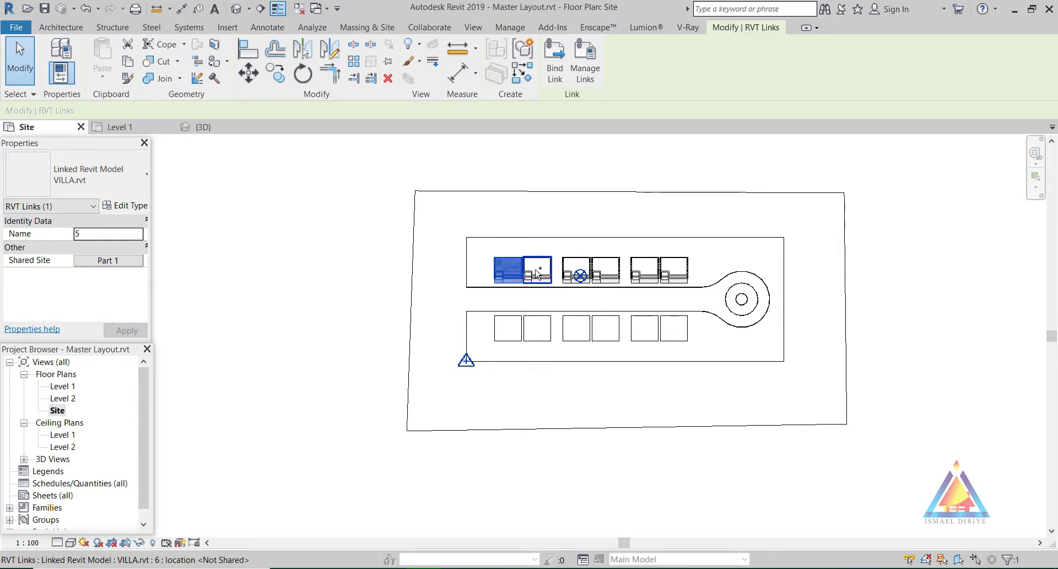
left_click(574, 275, "ctrl")
left_click(606, 270, "ctrl")
left_click(648, 270, "ctrl")
left_click(671, 270, "ctrl")
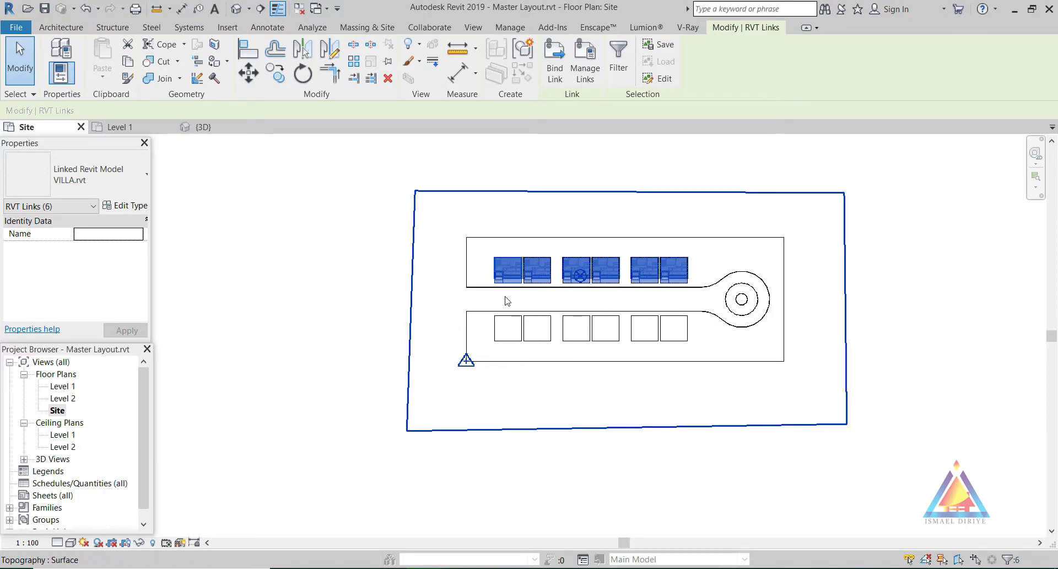
scroll(512, 303, "up", 2)
scroll(511, 303, "up", 1)
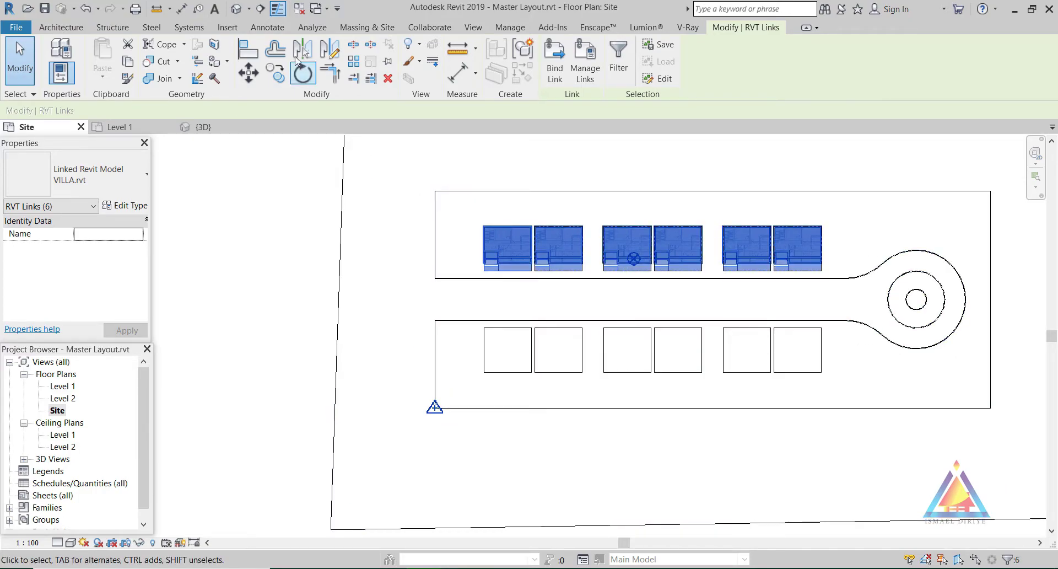
left_click(275, 73)
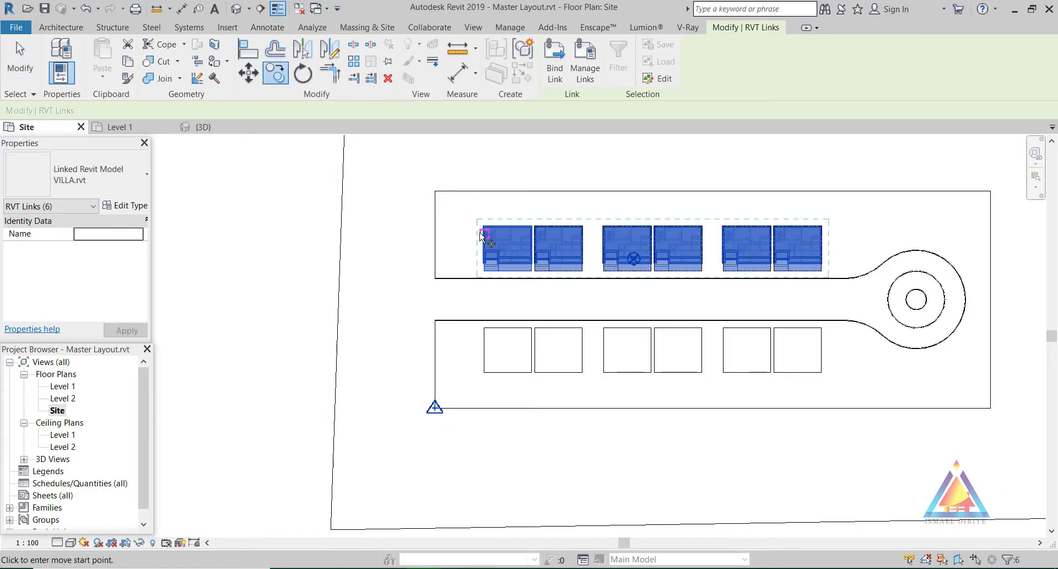
left_click(483, 228)
scroll(515, 423, "down", 3)
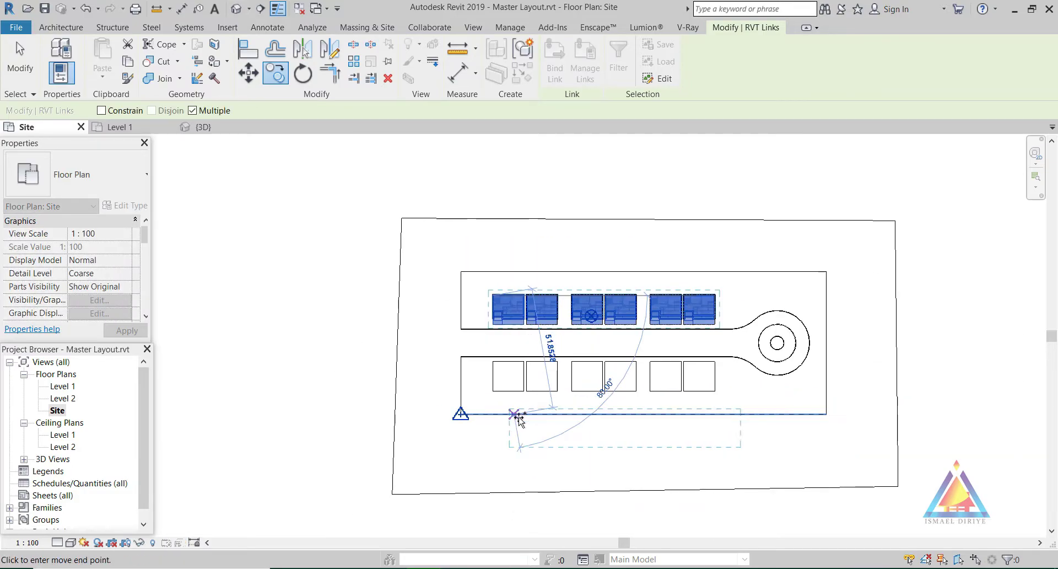
middle_click_drag(528, 415, 534, 272)
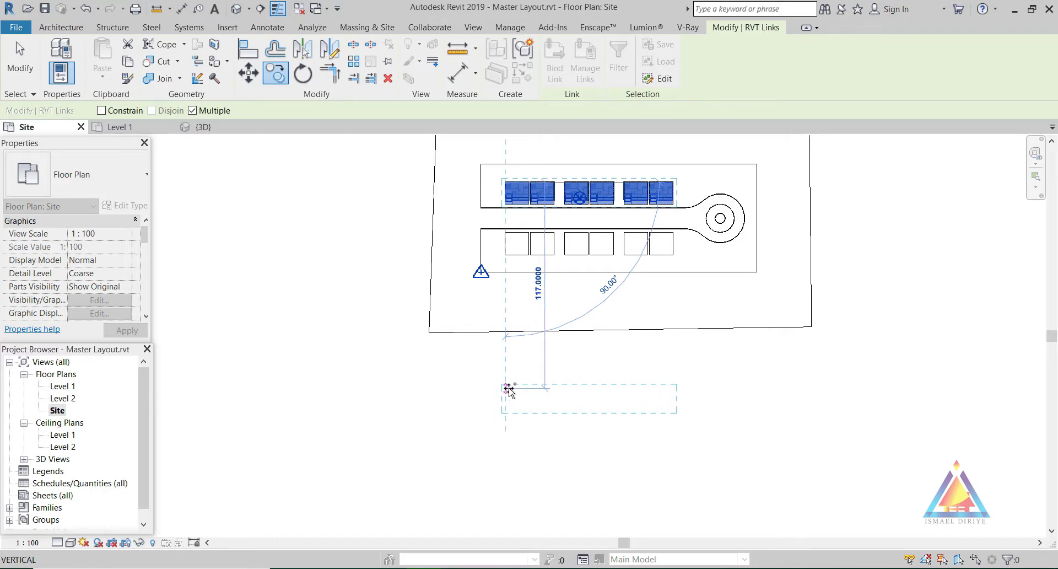
left_click(510, 390)
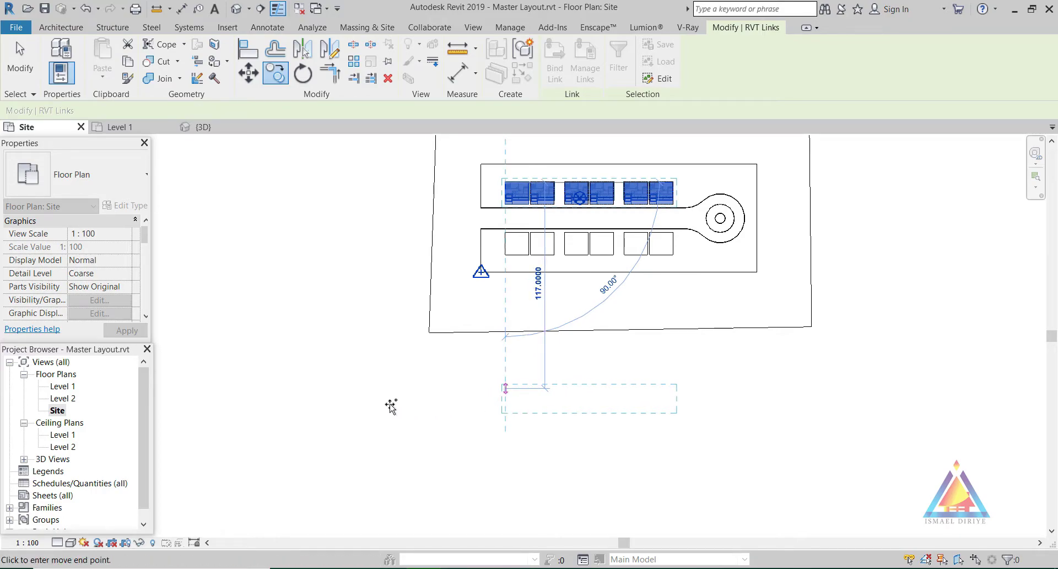
Rotate the six copied villas 180° about their common centre
left_click(302, 73)
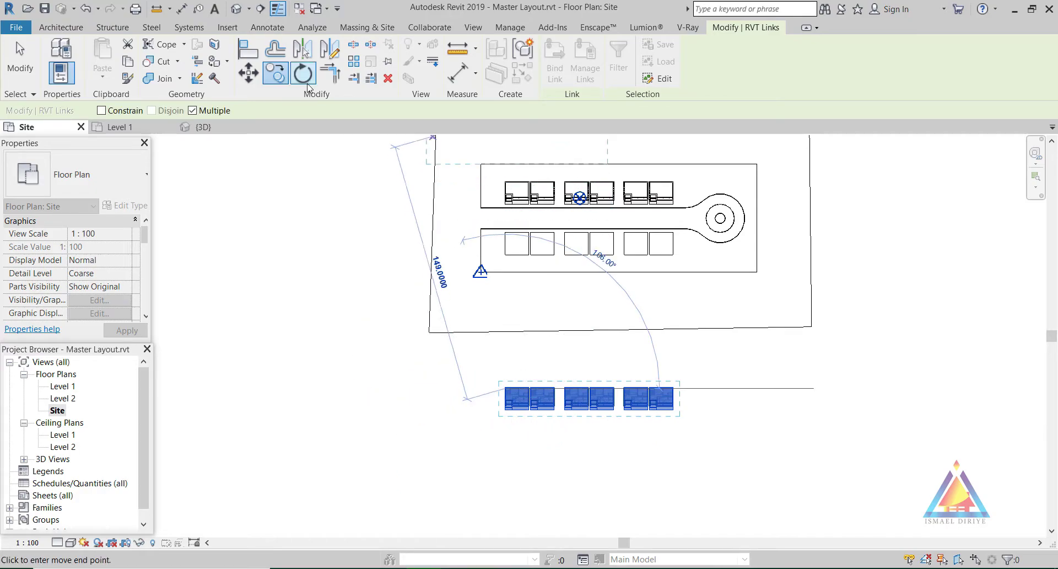
scroll(693, 312, "down", 2)
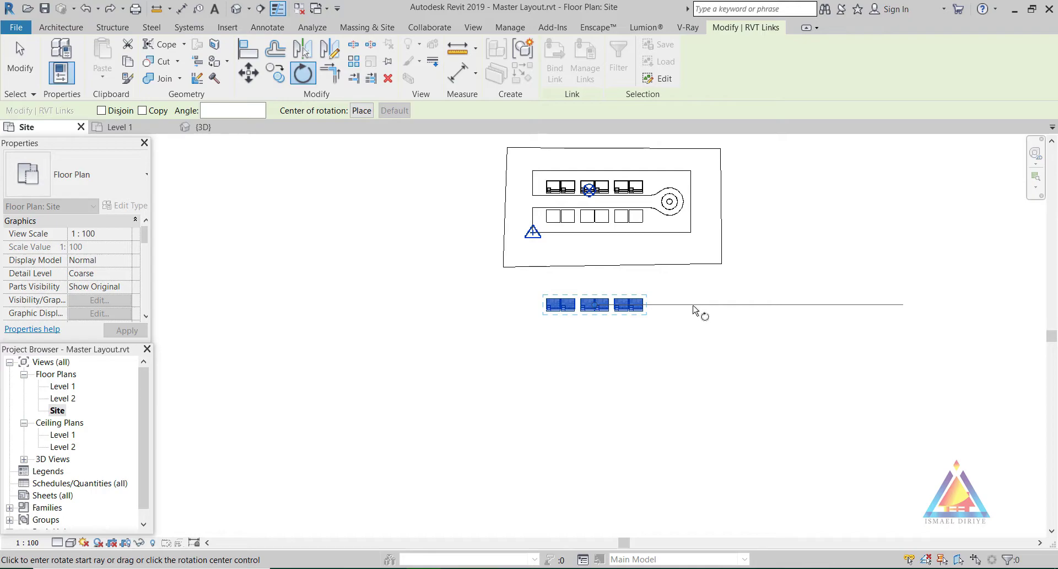
left_click(693, 311)
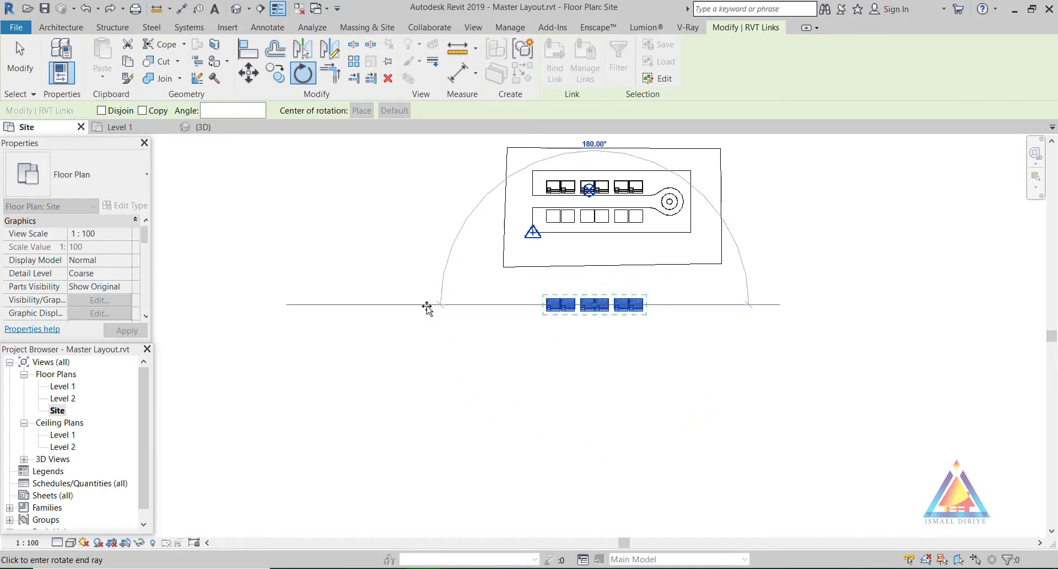
left_click(427, 306)
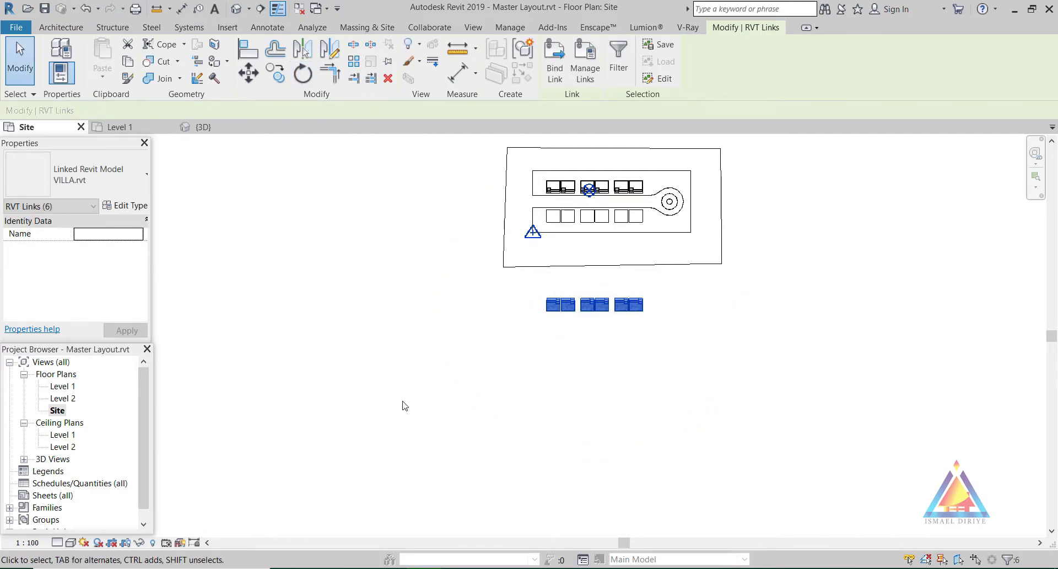
Move the six rotated villas onto the empty plots below the road, aligning them to the plot corners, and clear the selection
left_click(275, 72)
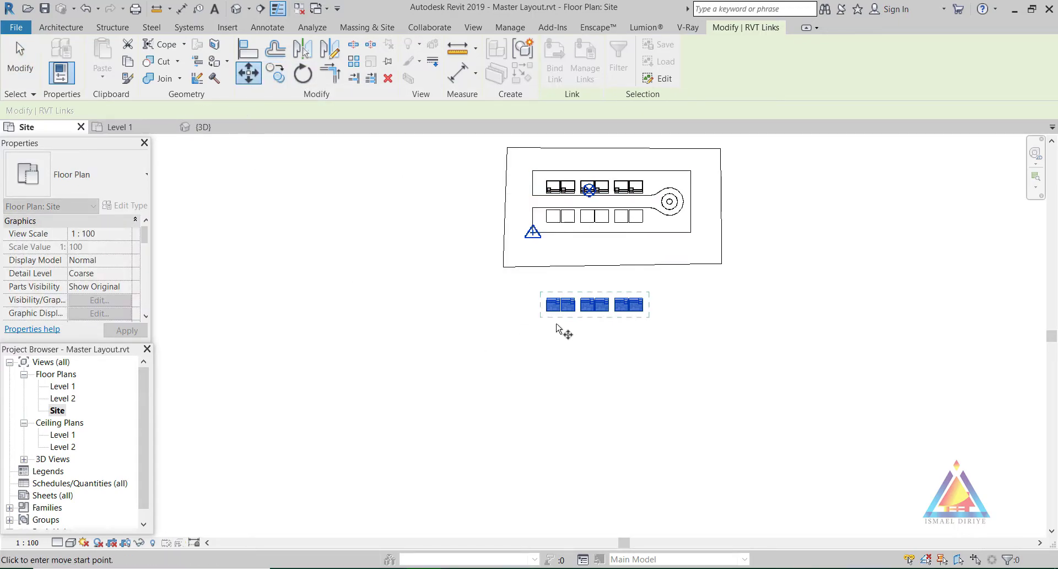
key("m")
key("v")
scroll(544, 312, "up", 6)
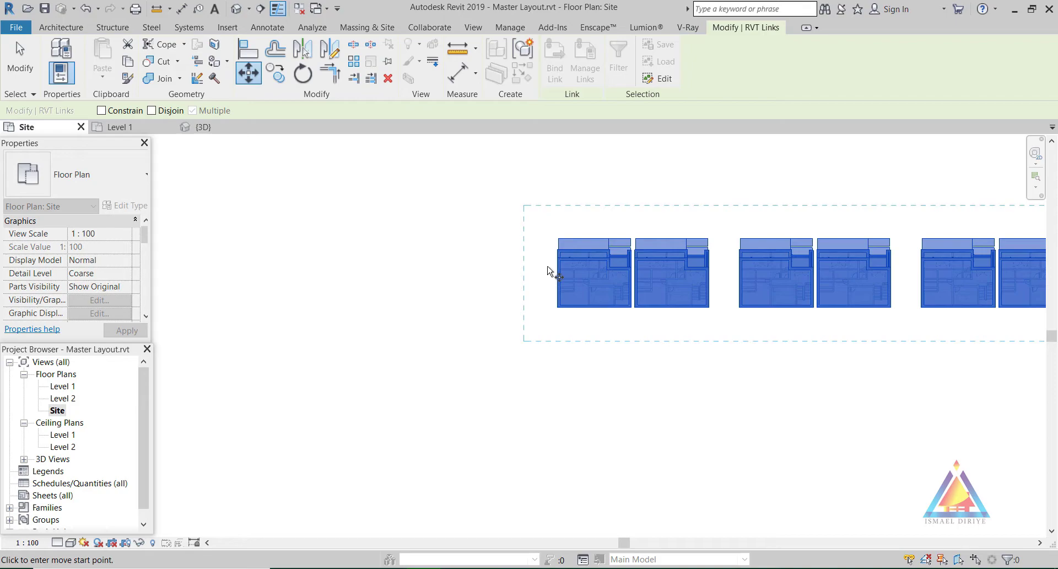
scroll(878, 382, "down", 3)
left_click(987, 302)
left_click(450, 413)
scroll(450, 414, "up", 5)
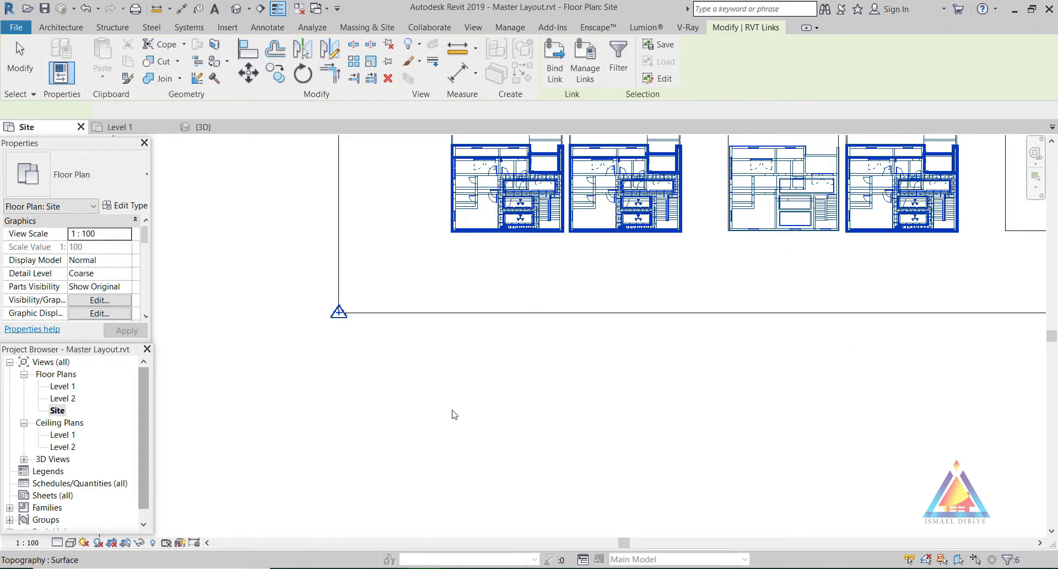
scroll(449, 413, "down", 2)
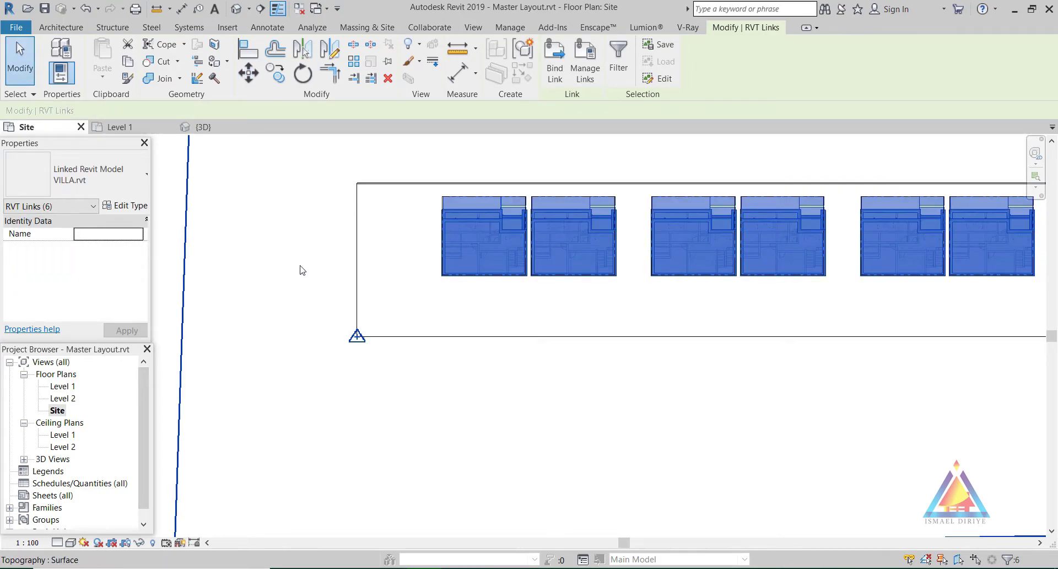
key("Escape")
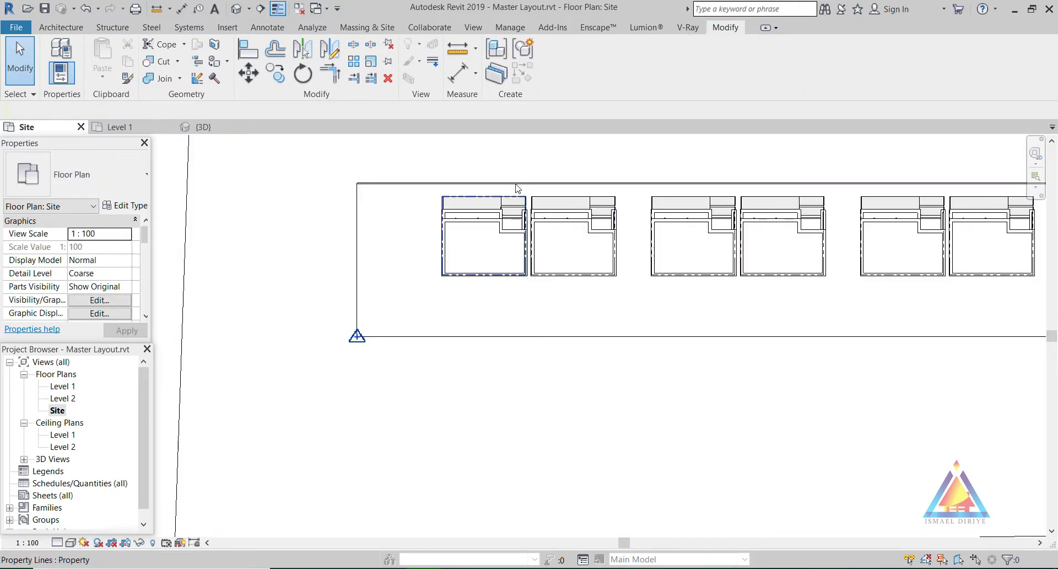
scroll(544, 183, "down", 3)
middle_click_drag(298, 240, 323, 379)
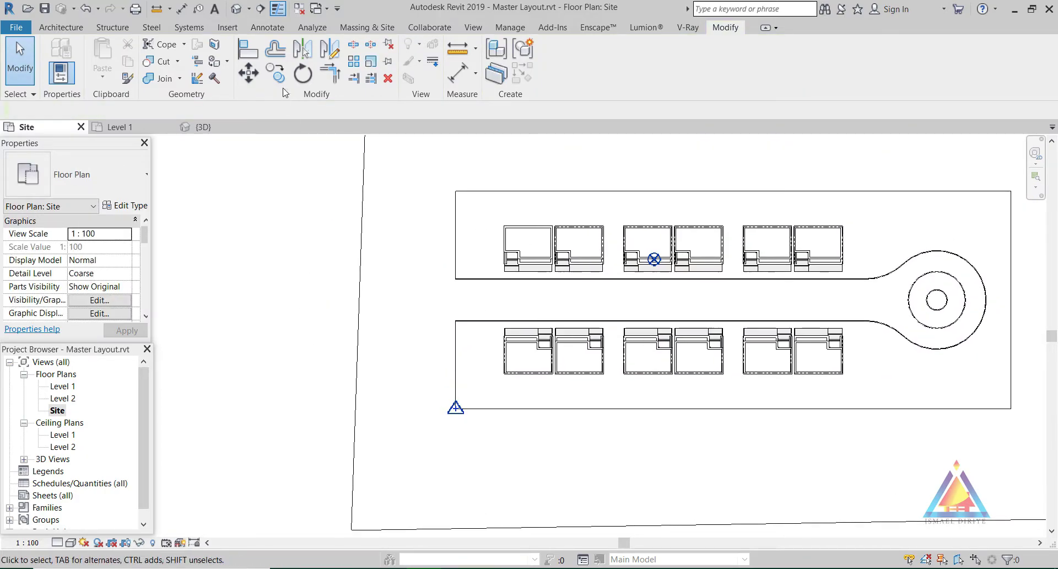
Open the default 3D view and inspect both rows of villas along the road
left_click(238, 8)
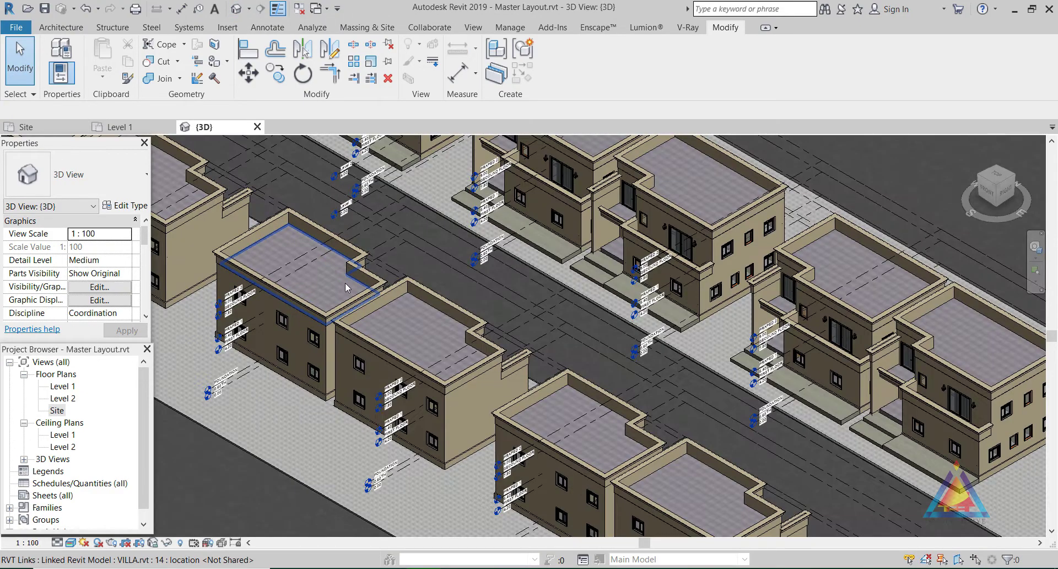
scroll(346, 283, "down", 6)
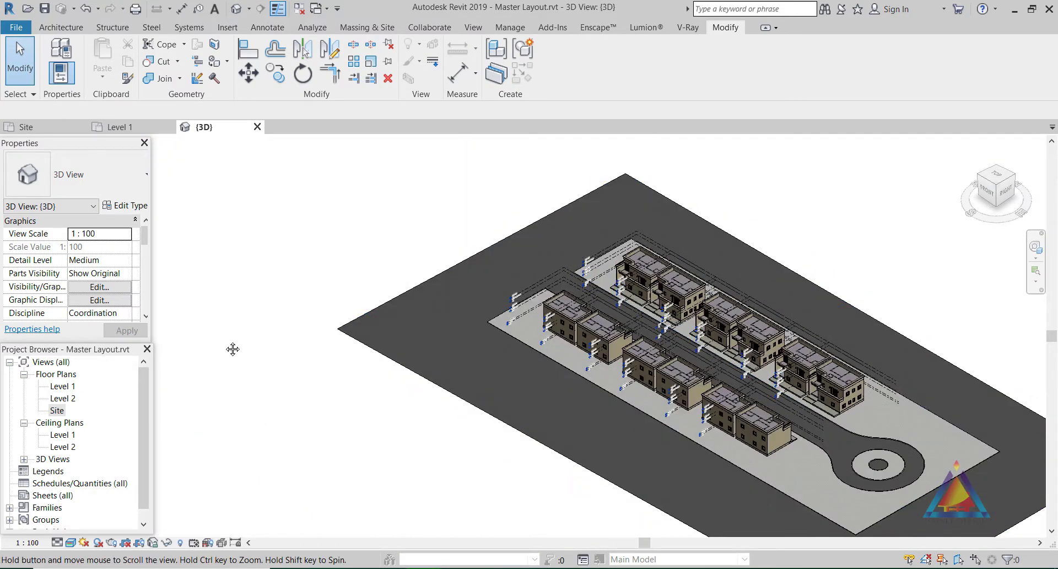
middle_click_drag(231, 350, 606, 220)
scroll(646, 289, "up", 5)
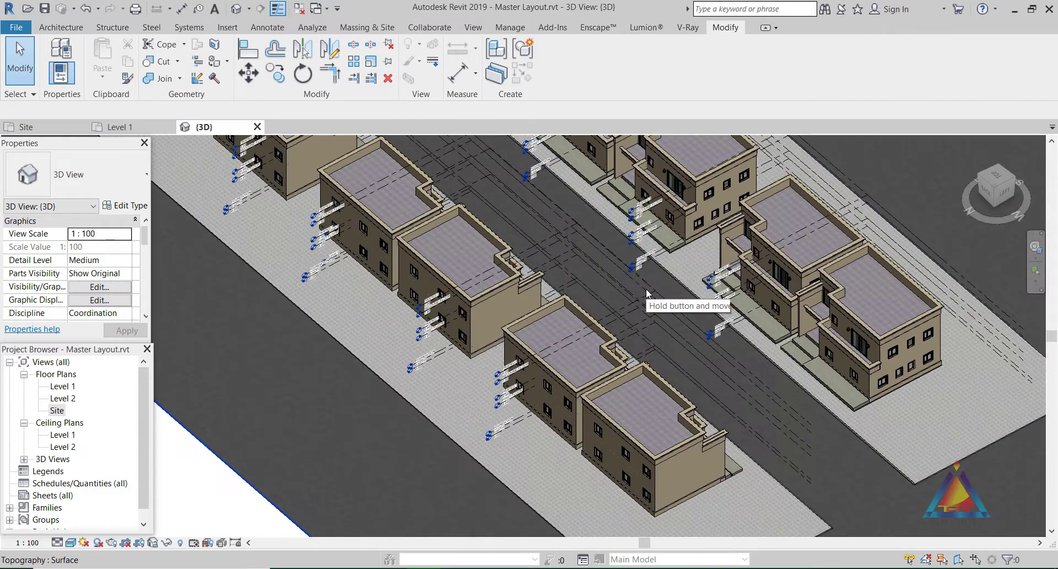
scroll(646, 289, "up", 2)
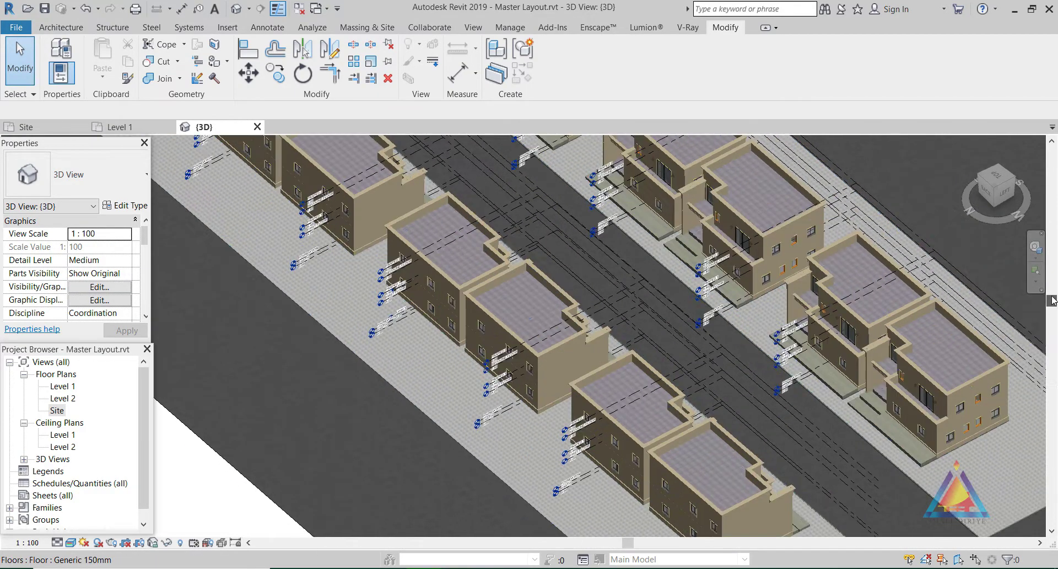
Return to the Site plan and check which shared site is assigned to the first and second villas of the upper row
key("ctrl+Tab")
scroll(378, 265, "up", 1)
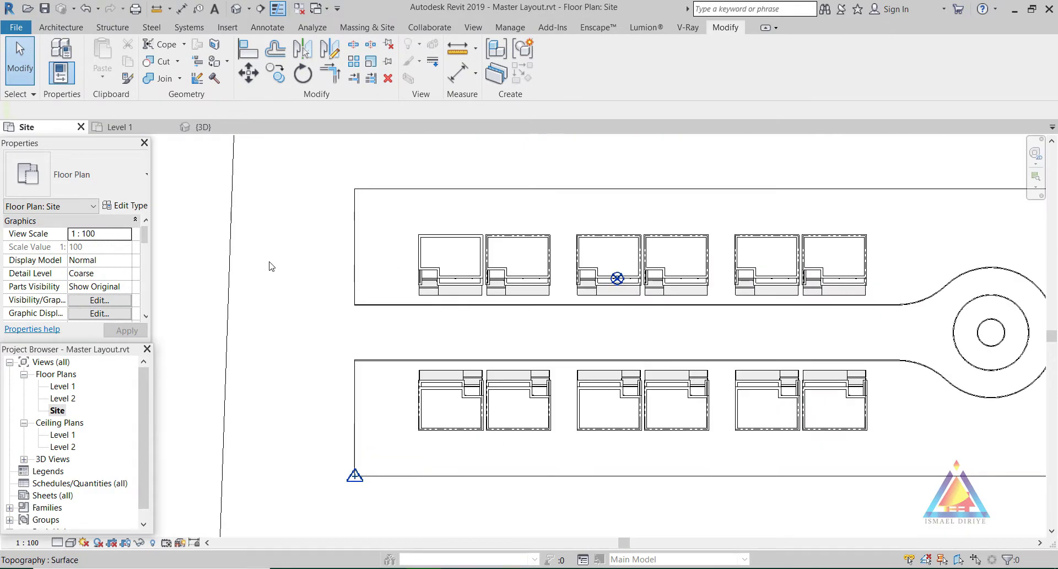
left_click(444, 277)
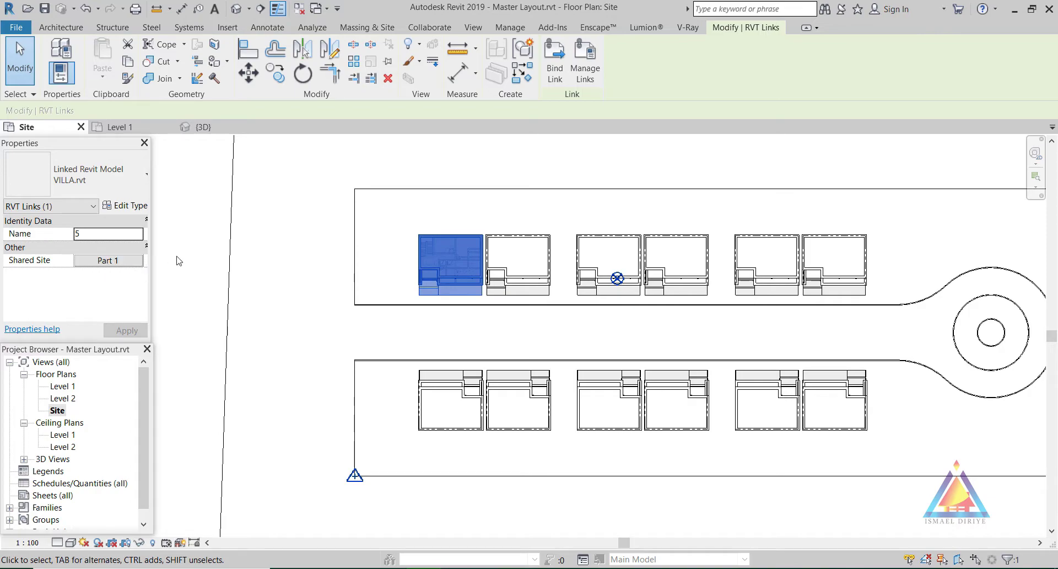
left_click(203, 231)
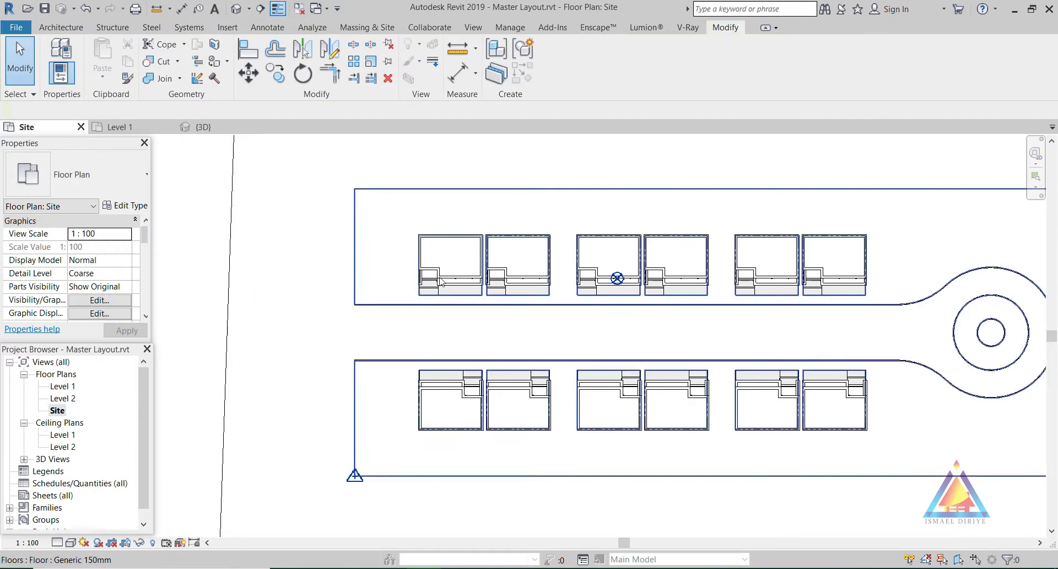
left_click(527, 265)
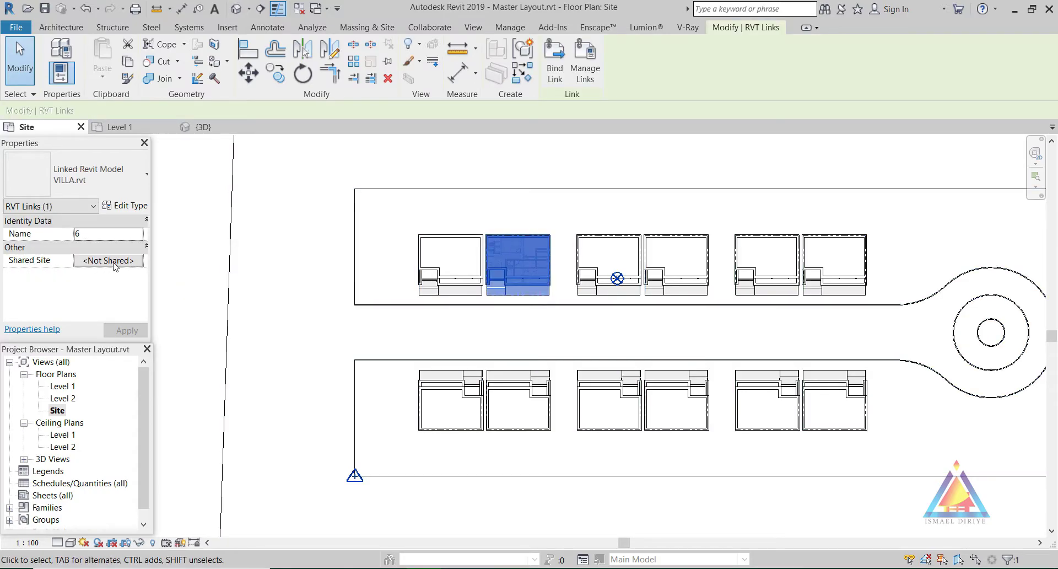
Publish the shared coordinates to the second villa of the upper row as a duplicated site named Part 2, and recheck its site list
left_click(508, 27)
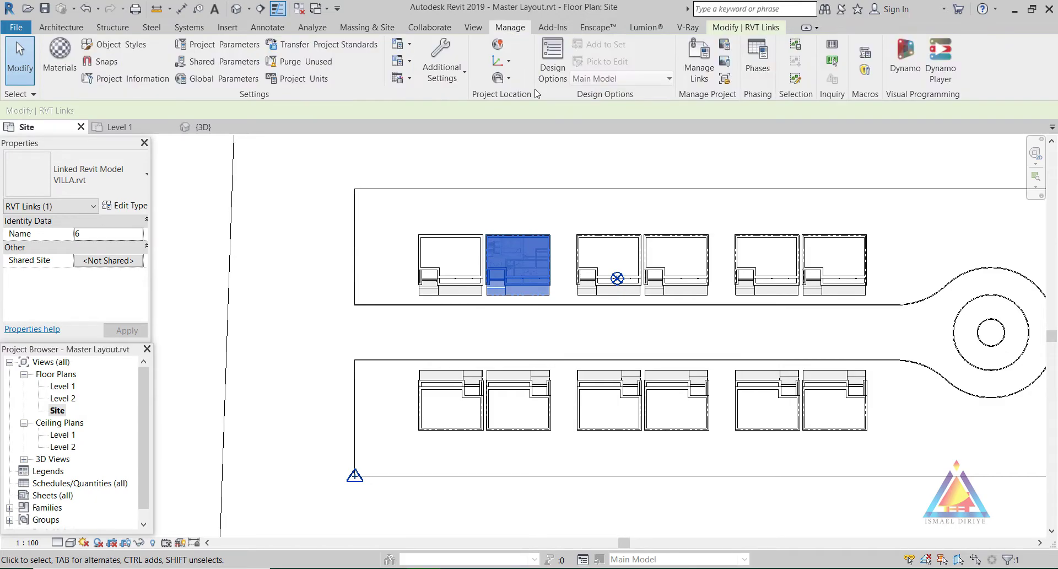
left_click(507, 63)
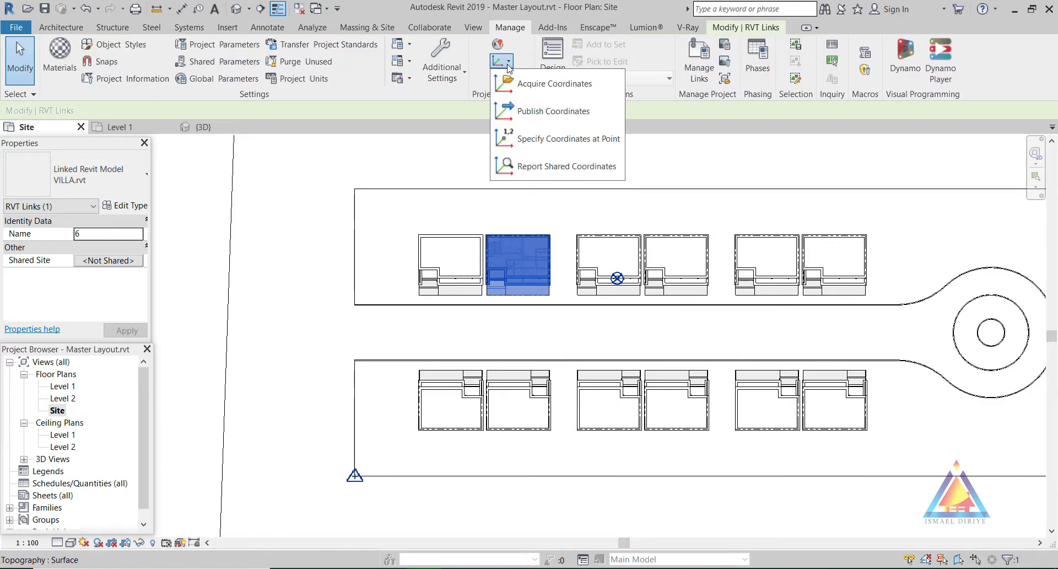
left_click(523, 120)
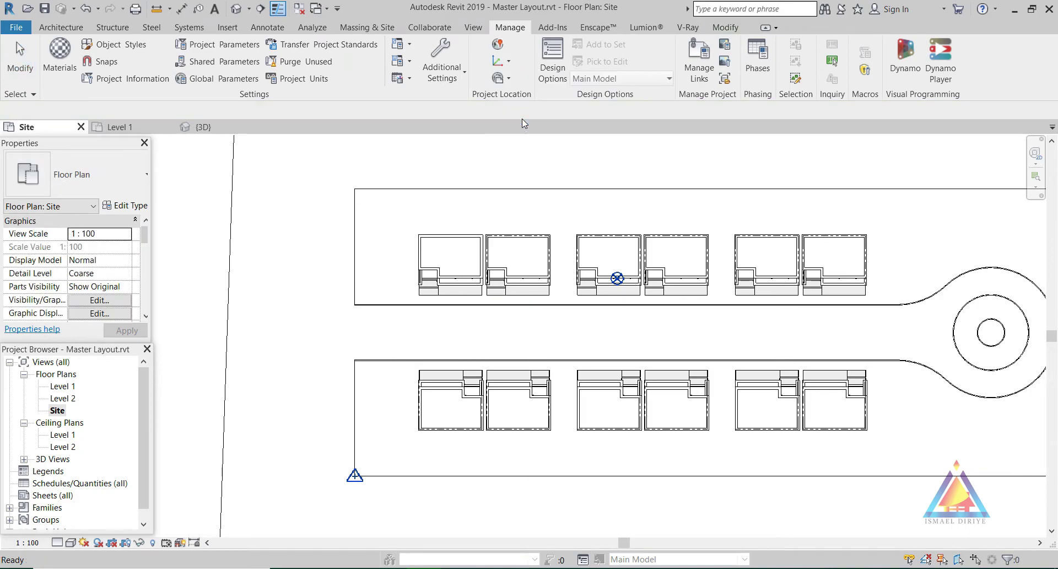
left_click(519, 269)
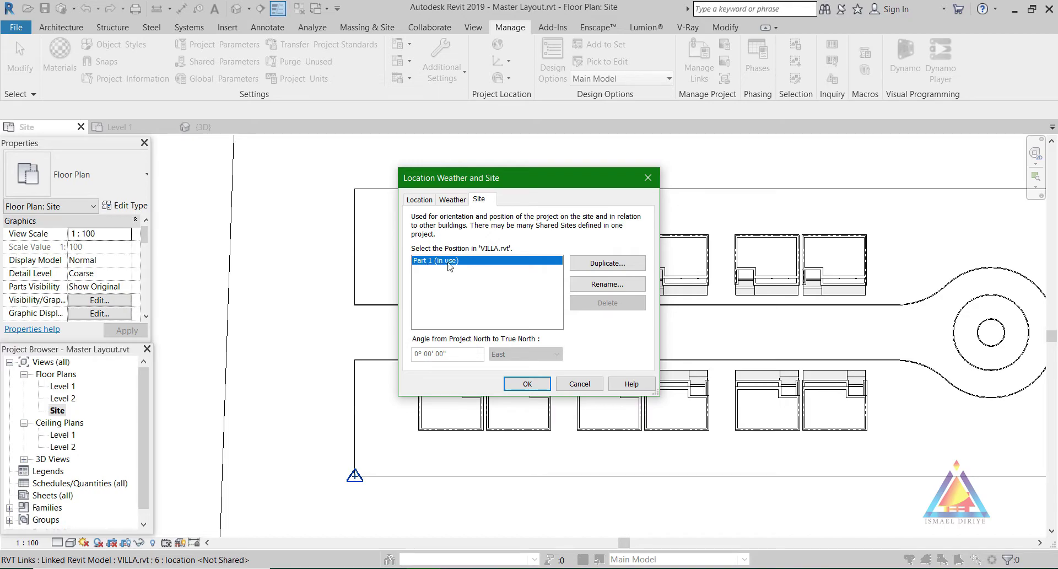
left_click(627, 264)
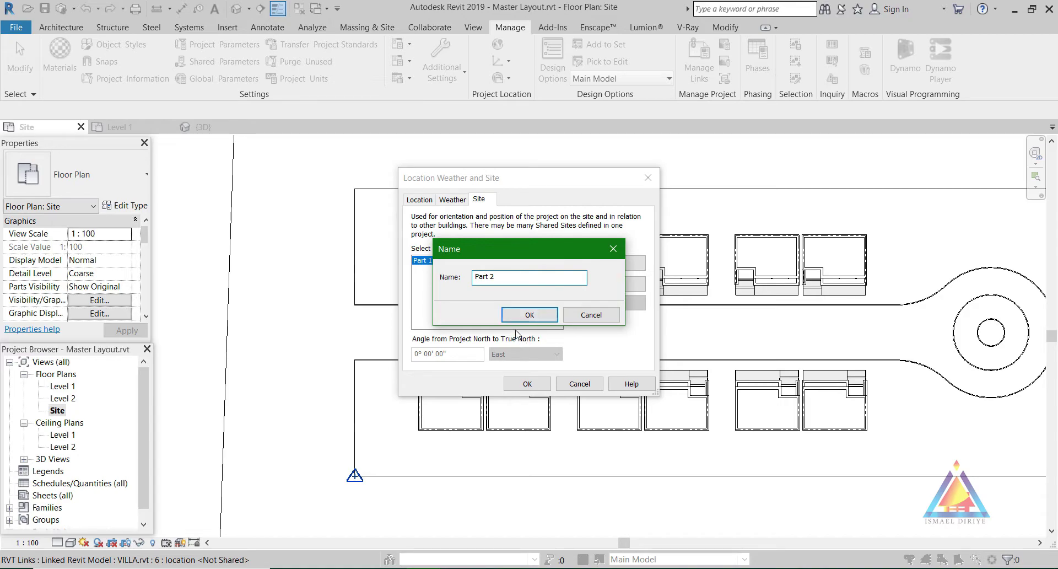
left_click(528, 314)
left_click(529, 383)
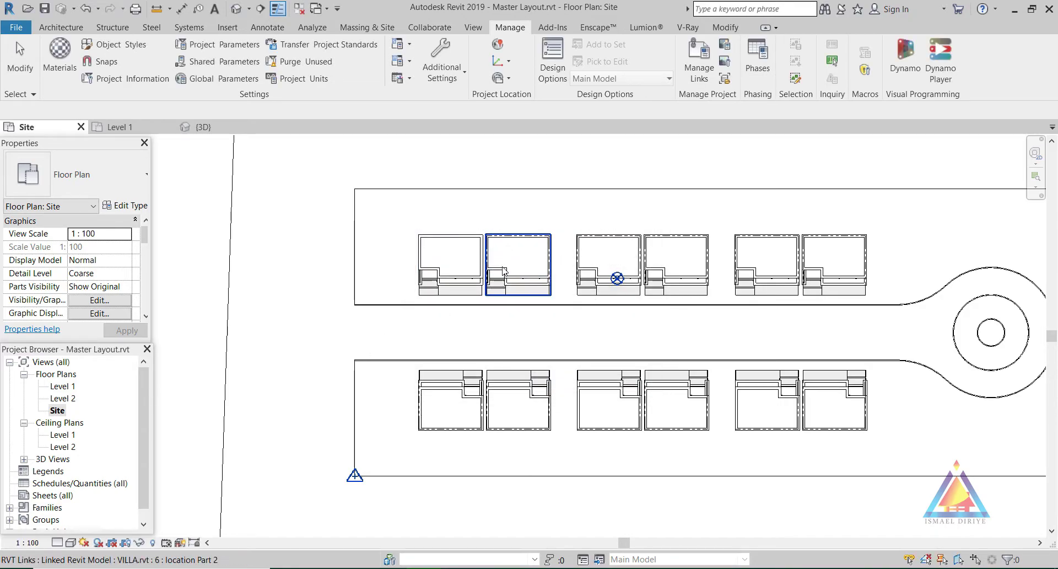
left_click(503, 271)
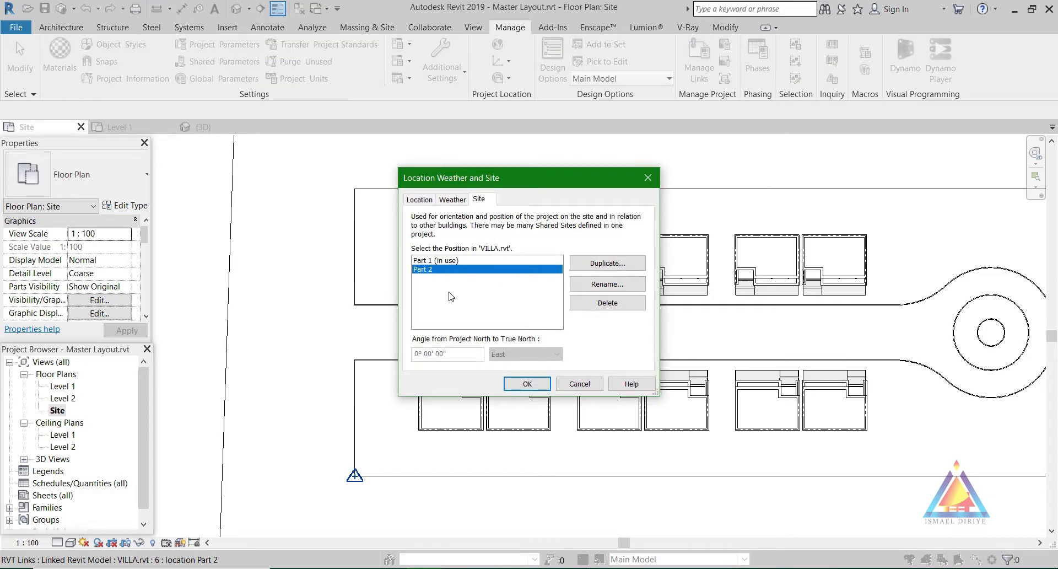
left_click(650, 180)
Publish the shared coordinates to the third villa of the upper row as a duplicated site named Part 4
left_click(601, 257)
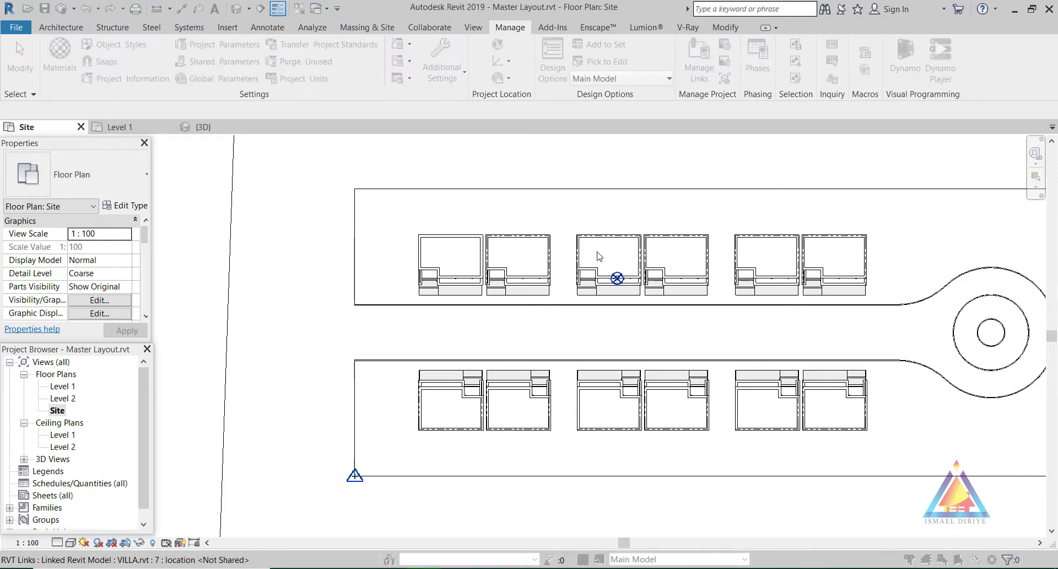
left_click(606, 265)
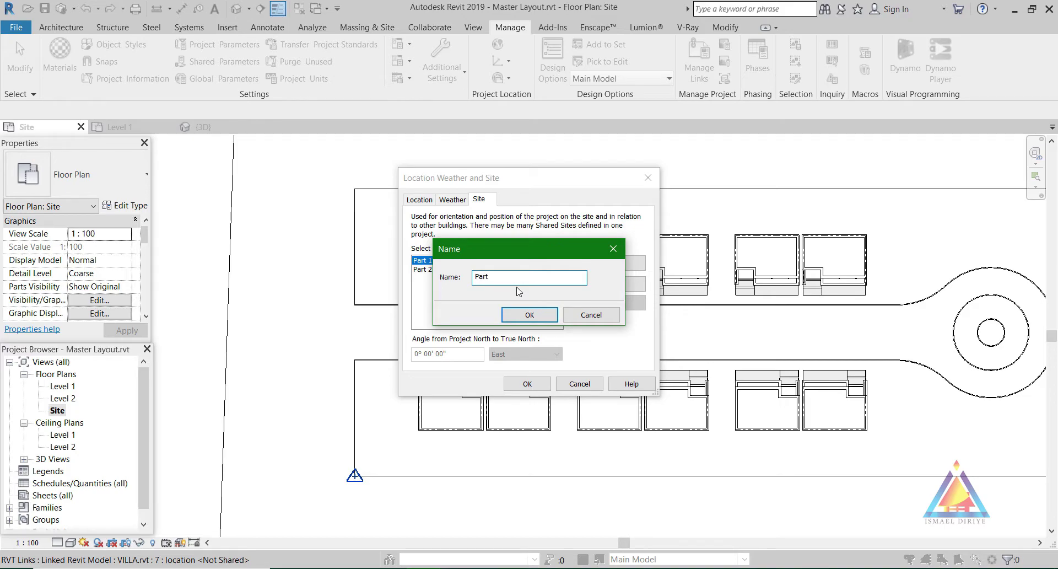
type("Part 4")
left_click(504, 317)
left_click(528, 383)
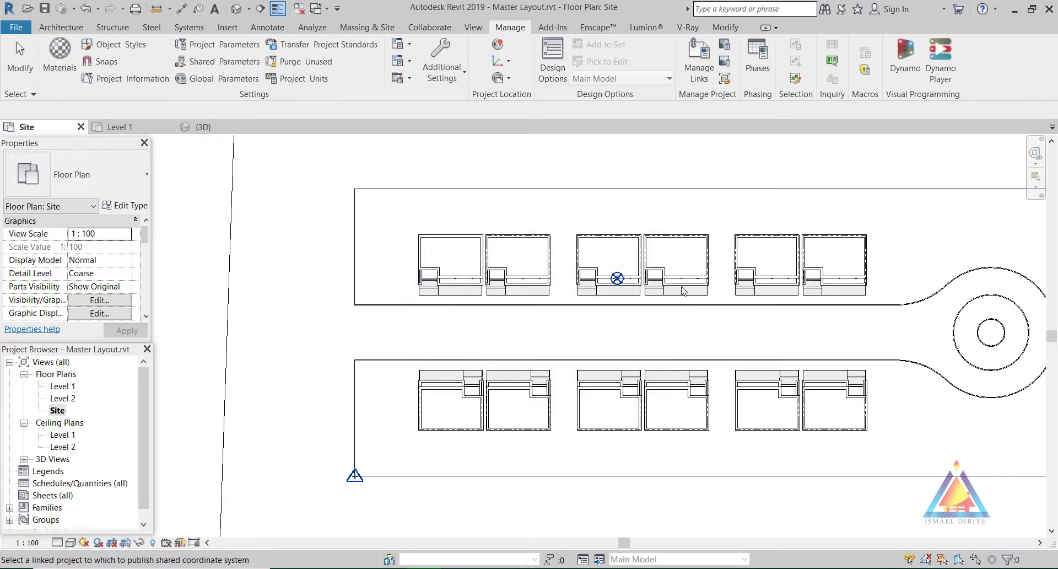
Publish the shared coordinates to the fourth upper-row villa as site part 5 and create another published site named part 6
left_click(681, 289)
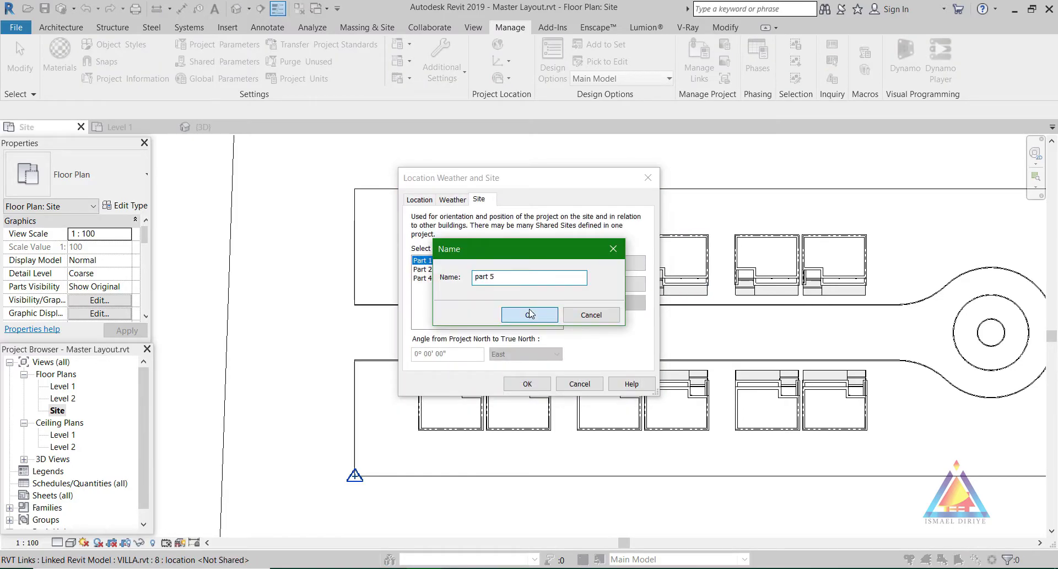
left_click(530, 314)
left_click(528, 384)
left_click(662, 281)
left_click(606, 262)
left_click(547, 315)
left_click(527, 384)
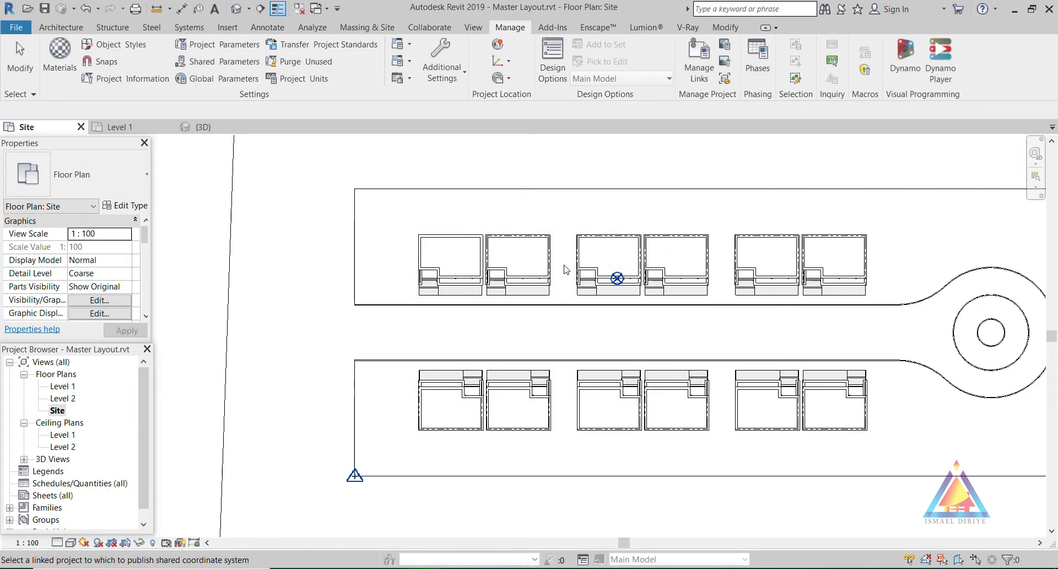
Correct the upper-row site names in VILLA.rvt, renaming Part 4 as Part 3 and part 5 as part 4
left_click(515, 290)
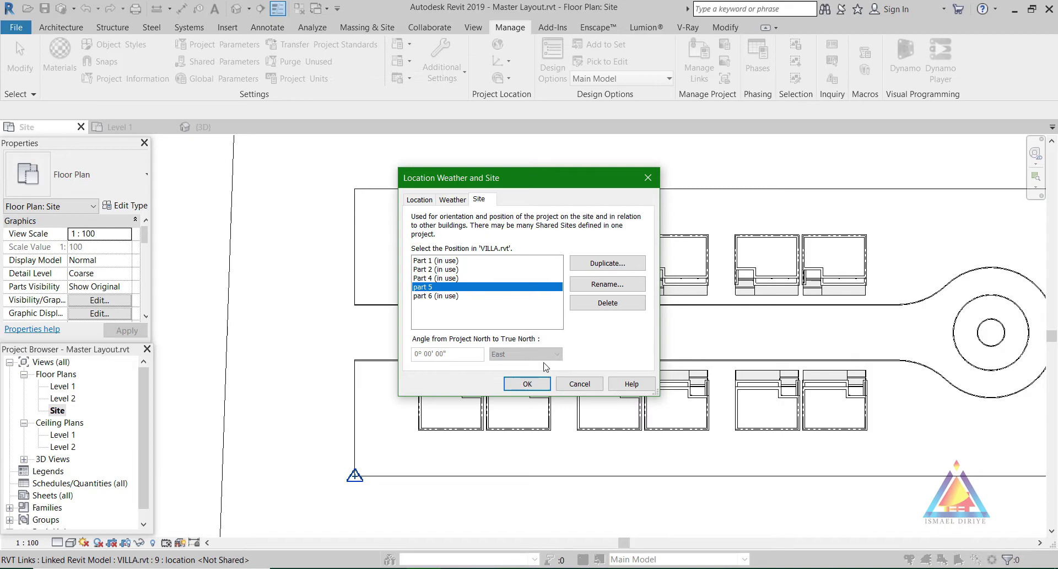
left_click(496, 295)
left_click(608, 284)
left_click(518, 315)
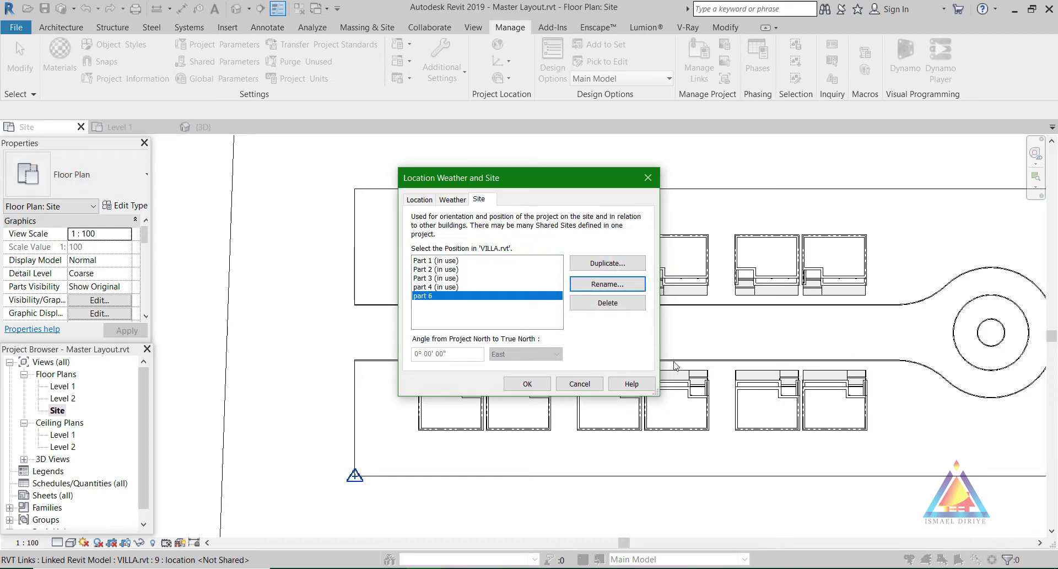
left_click(525, 384)
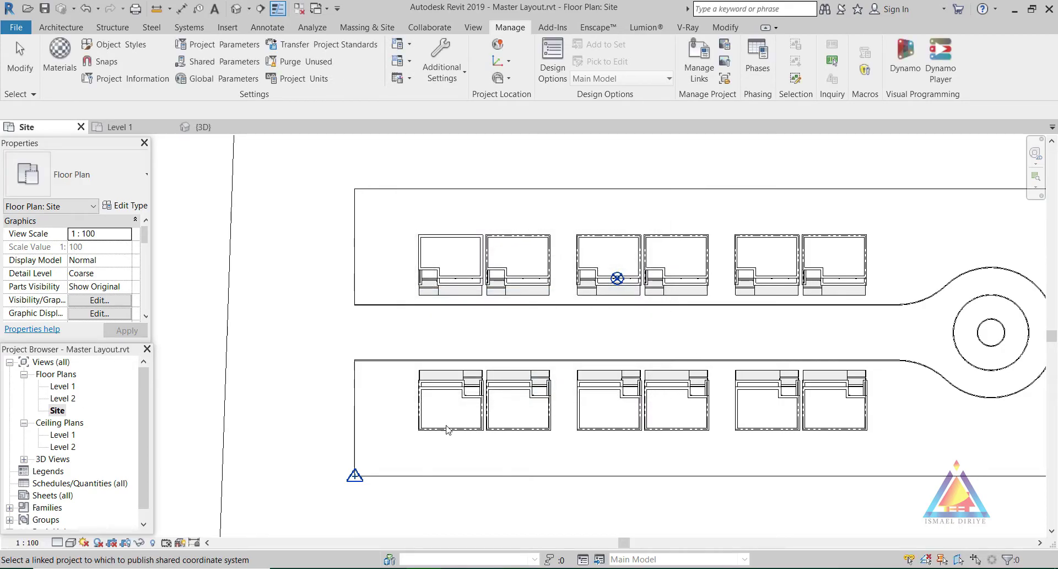
Publish the shared coordinates to the first two villas of the lower row as new sites named part 7 and part 8
left_click(448, 423)
left_click(609, 262)
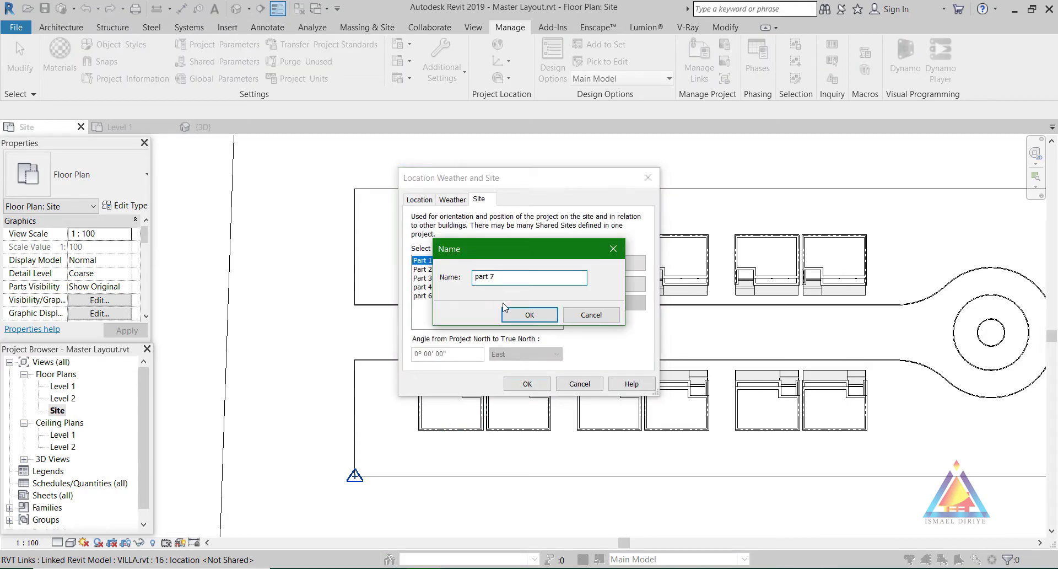
left_click(521, 316)
left_click(527, 384)
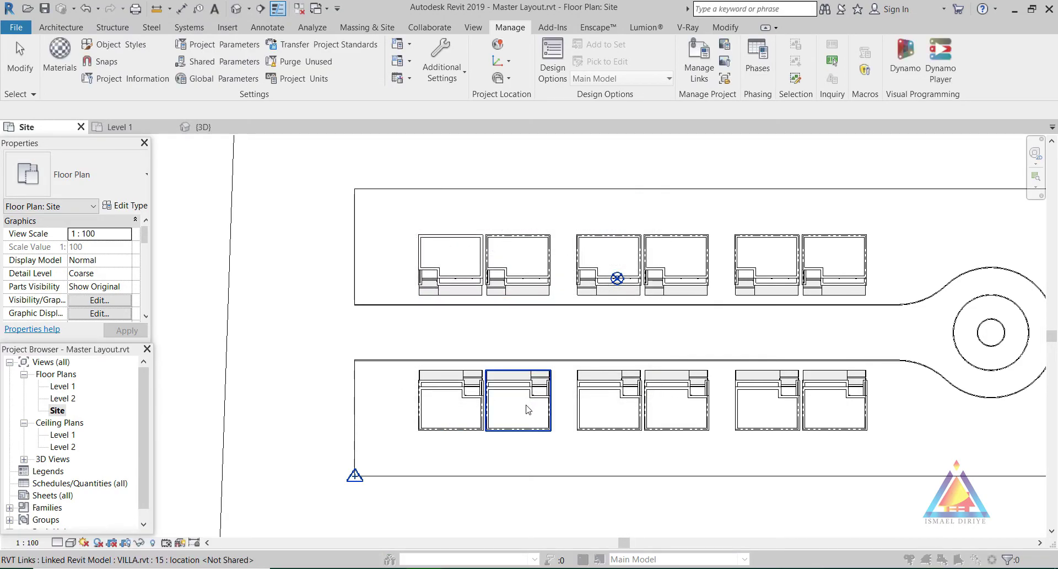
left_click(520, 402)
left_click(608, 263)
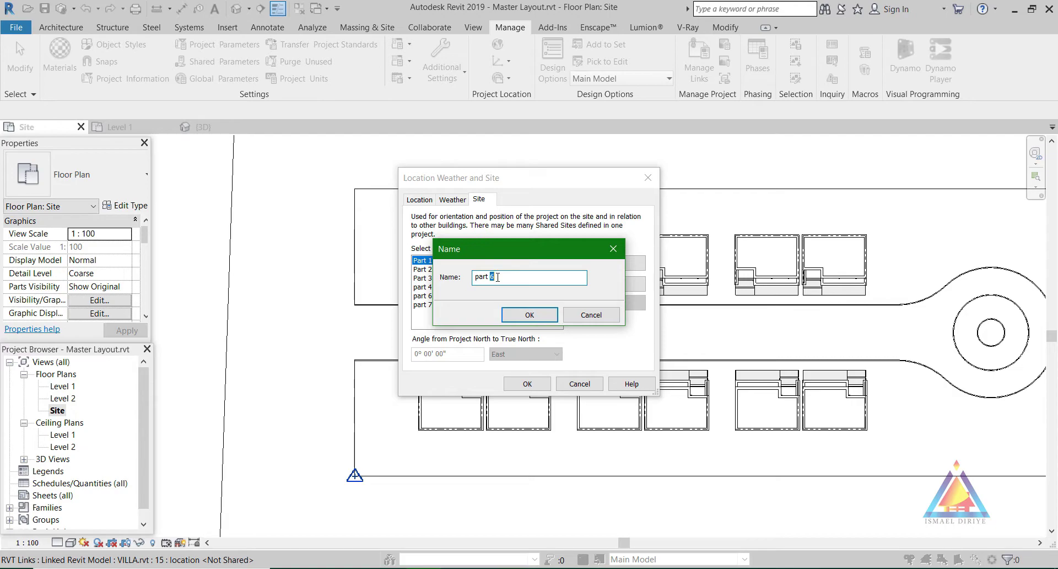
left_click(529, 315)
left_click(527, 381)
Publish the shared coordinates to the third villa of the lower row as a duplicated site named part 9
left_click(549, 220)
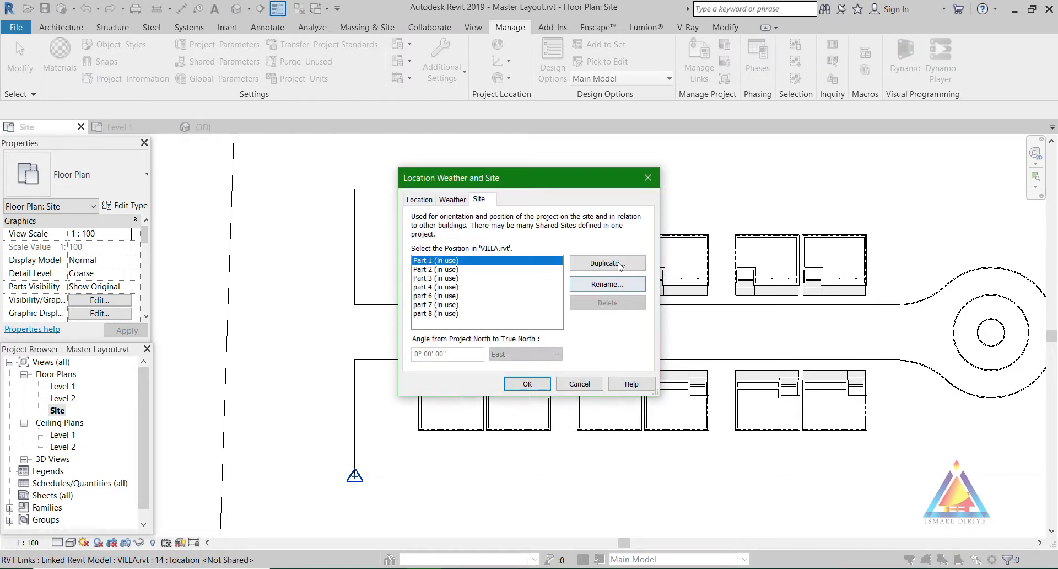
left_click(607, 263)
type("part 9")
left_click(529, 314)
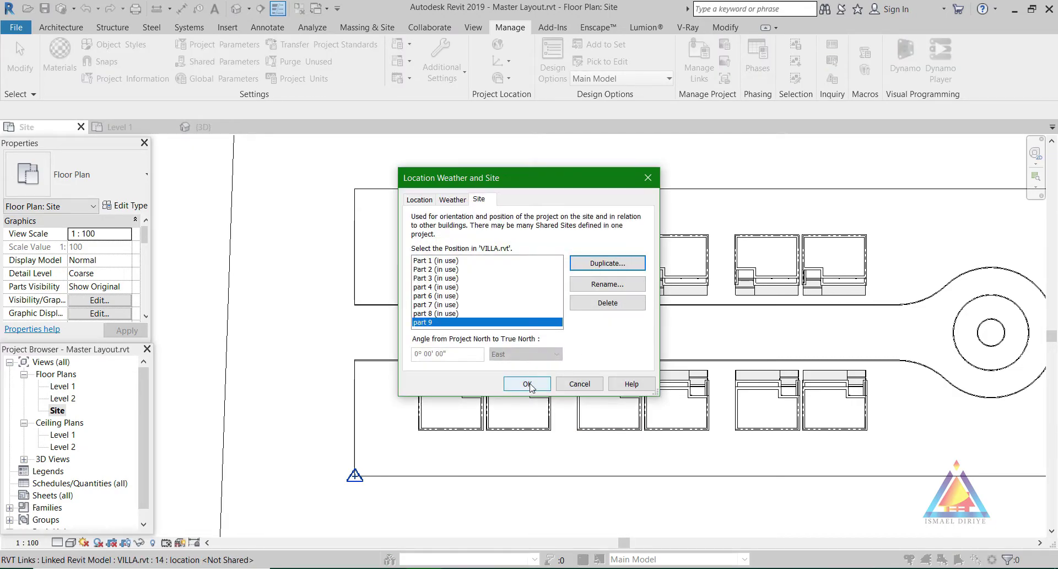
left_click(528, 384)
left_click(610, 406)
left_click(610, 285)
type("part 6")
left_click_drag(510, 288, 532, 287)
type("10")
key("Return")
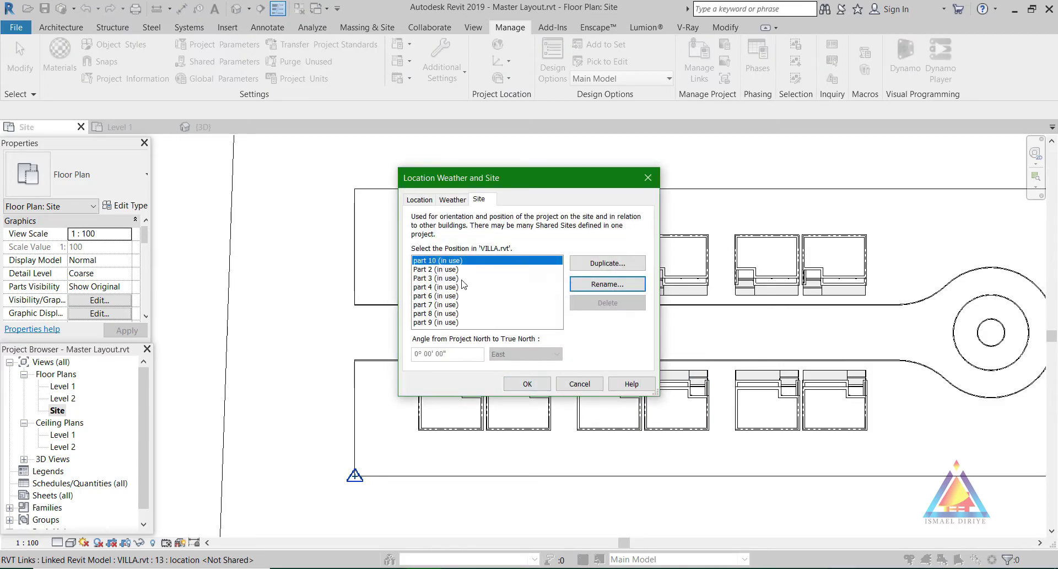
left_click(648, 177)
Publish the shared coordinates to the fourth villa of the lower row as a duplicated site named part 10
left_click(687, 406)
left_click(607, 263)
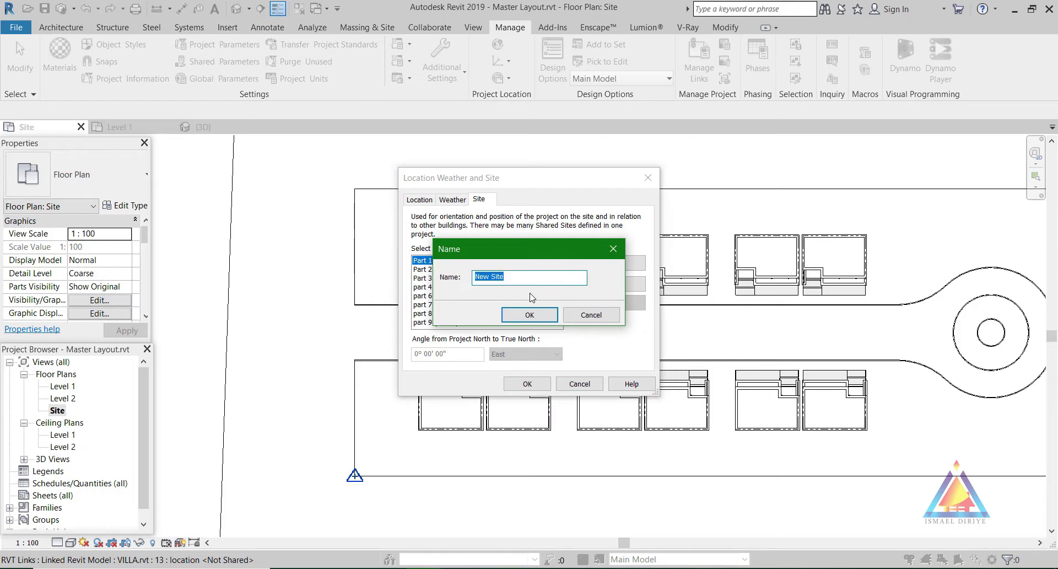
type("0")
left_click(529, 314)
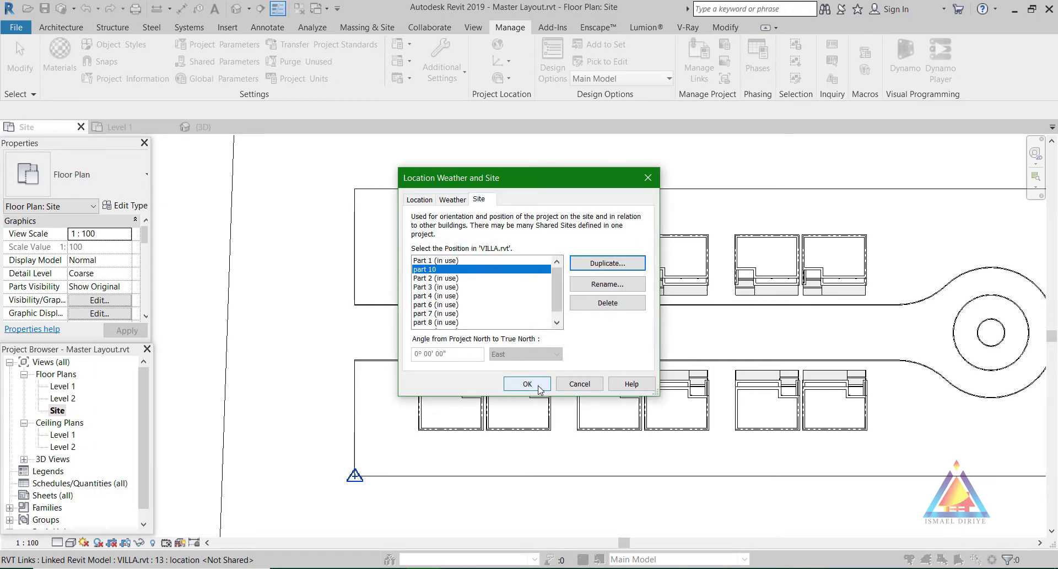
left_click(539, 387)
Publish the shared coordinates to the last two villas of the lower row as new sites named part 11 and part 12
left_click(768, 403)
left_click(608, 263)
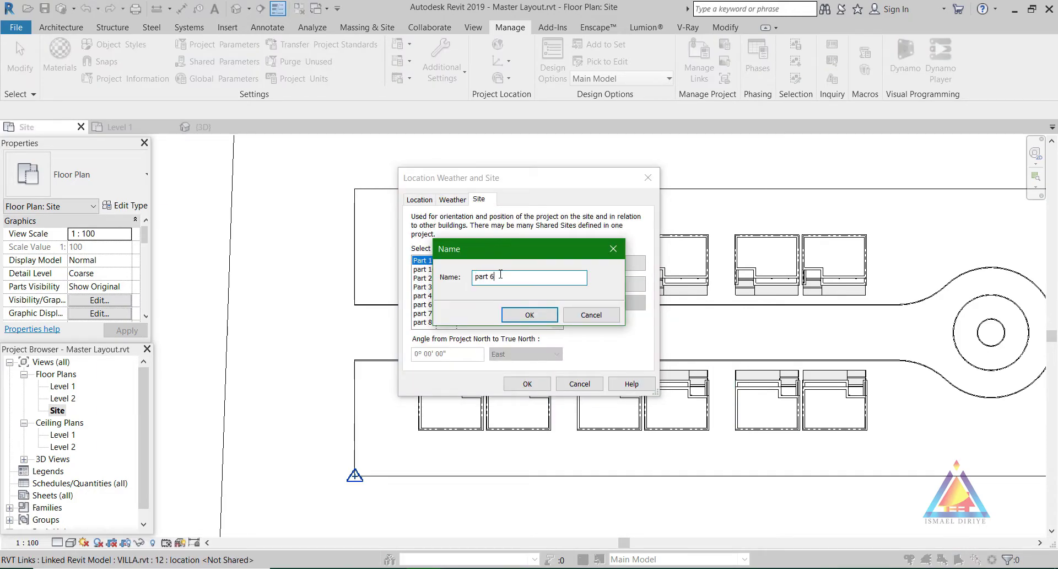
type("part 6")
left_click(513, 315)
left_click(527, 384)
left_click(549, 274)
left_click(607, 263)
type("part")
left_click(529, 315)
left_click(528, 384)
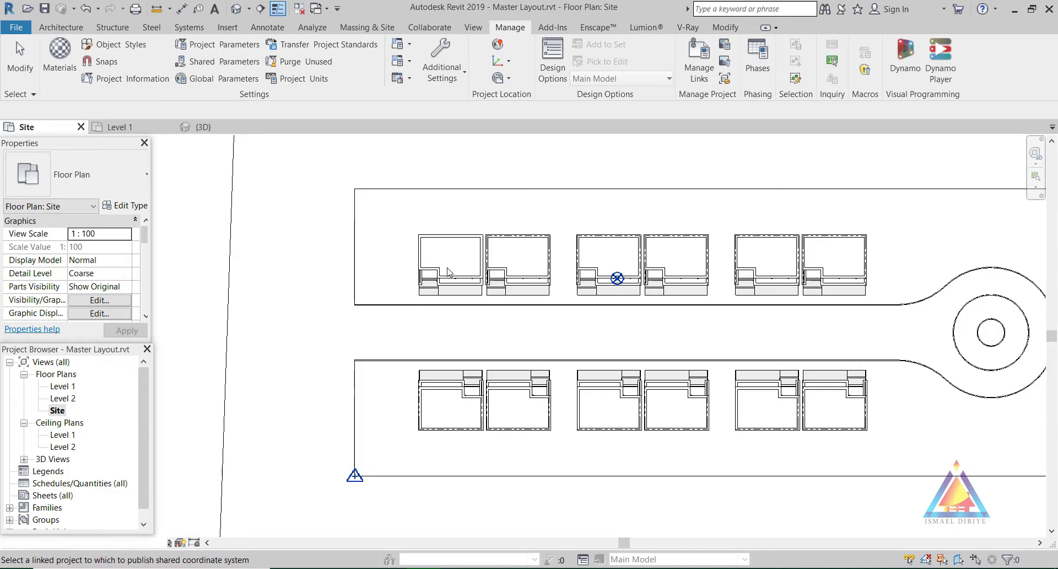
Check the site positions recorded for the first and third upper-row villas and the third lower-row villa
left_click(419, 297)
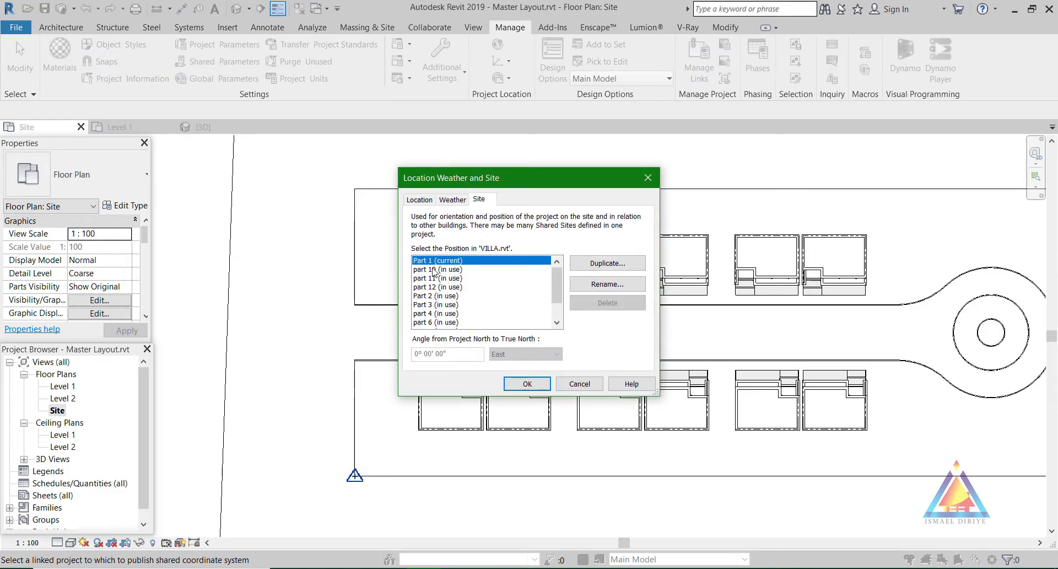
left_click(650, 186)
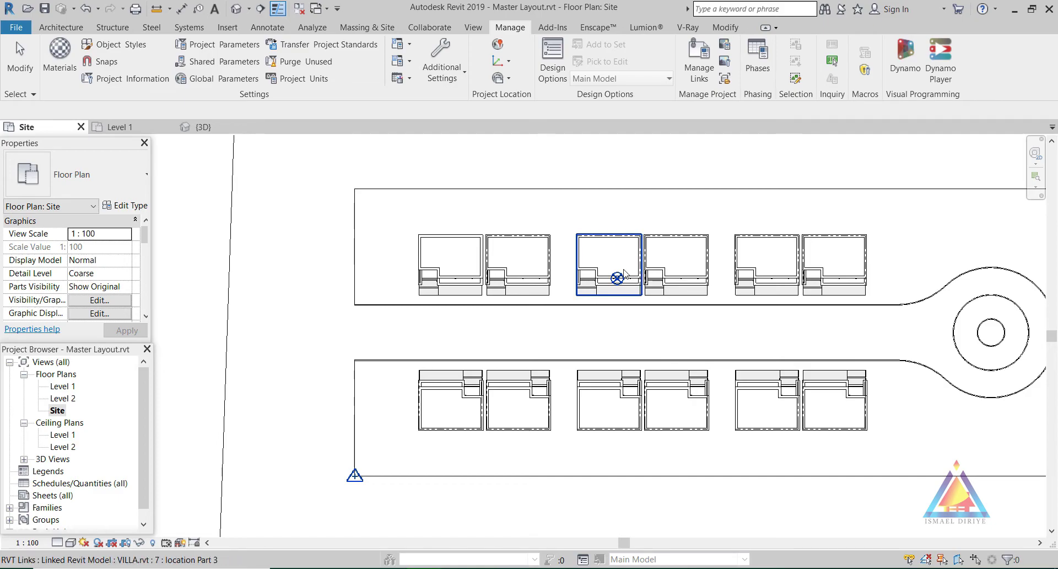
left_click(631, 296)
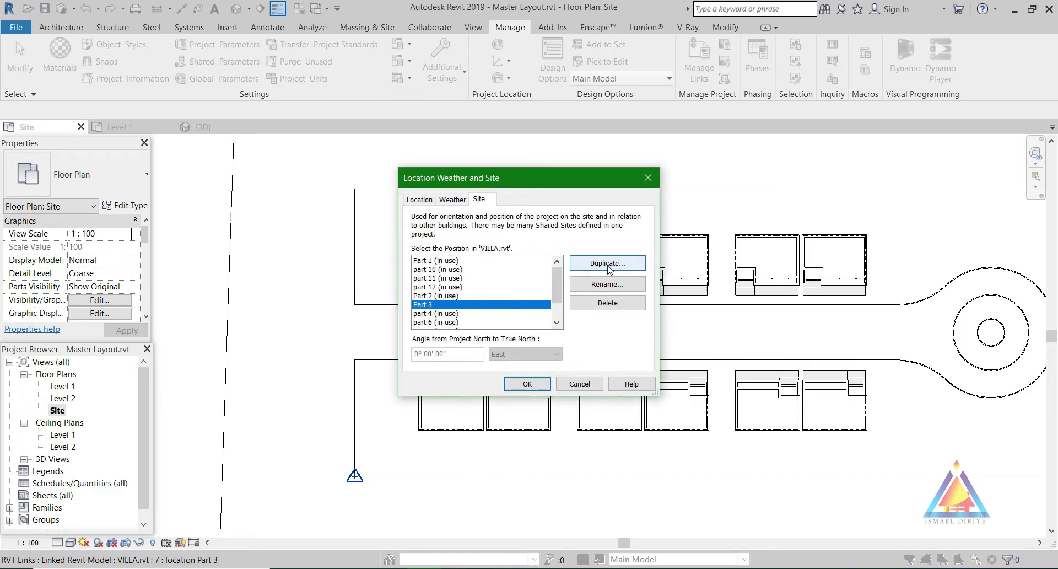
left_click(648, 179)
left_click(601, 397)
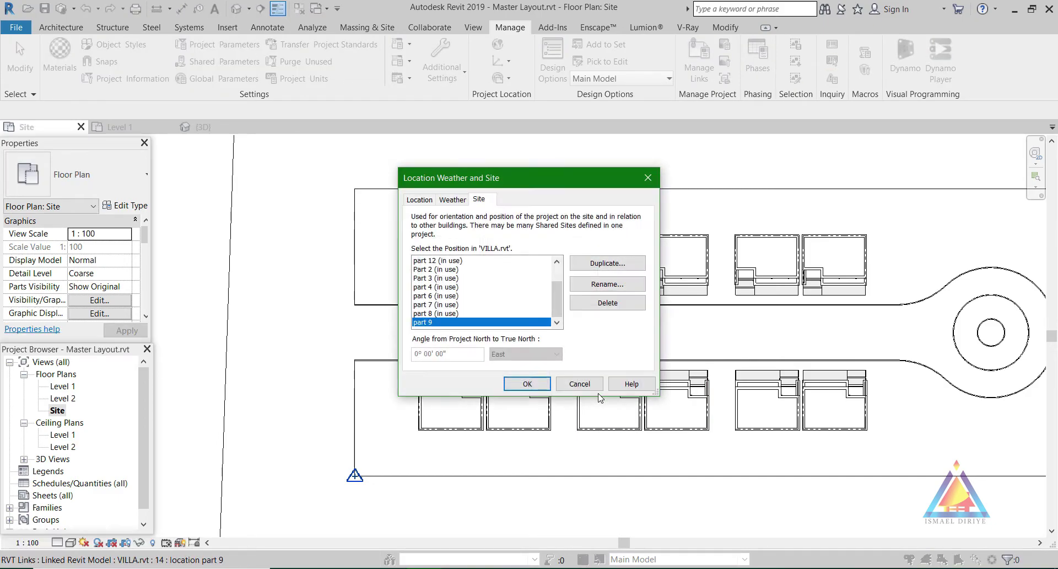
left_click(646, 185)
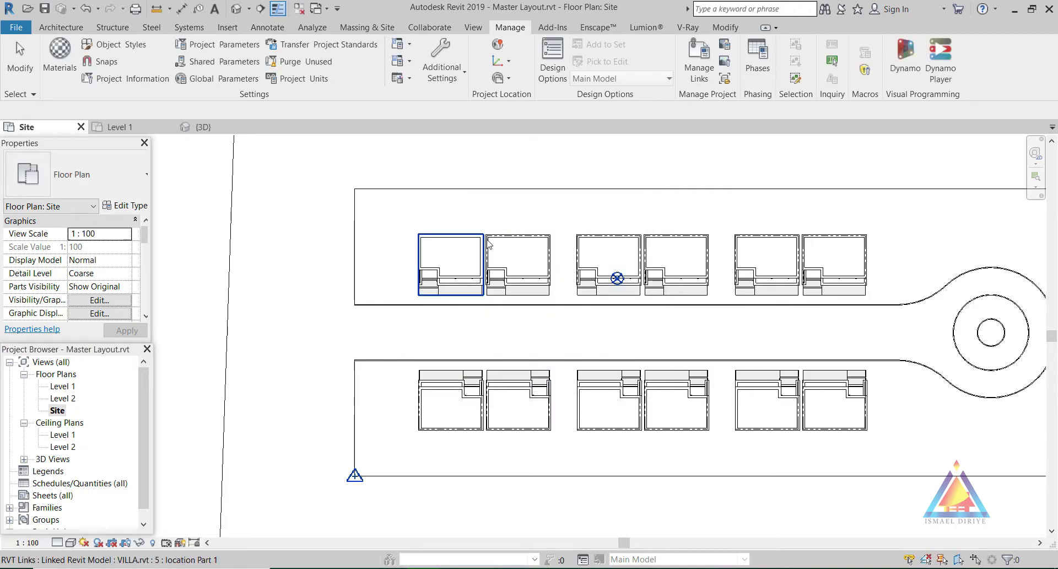
Save the Master Layout, writing the changed position back to the VILLA.rvt link, and close its open views
left_click(44, 10)
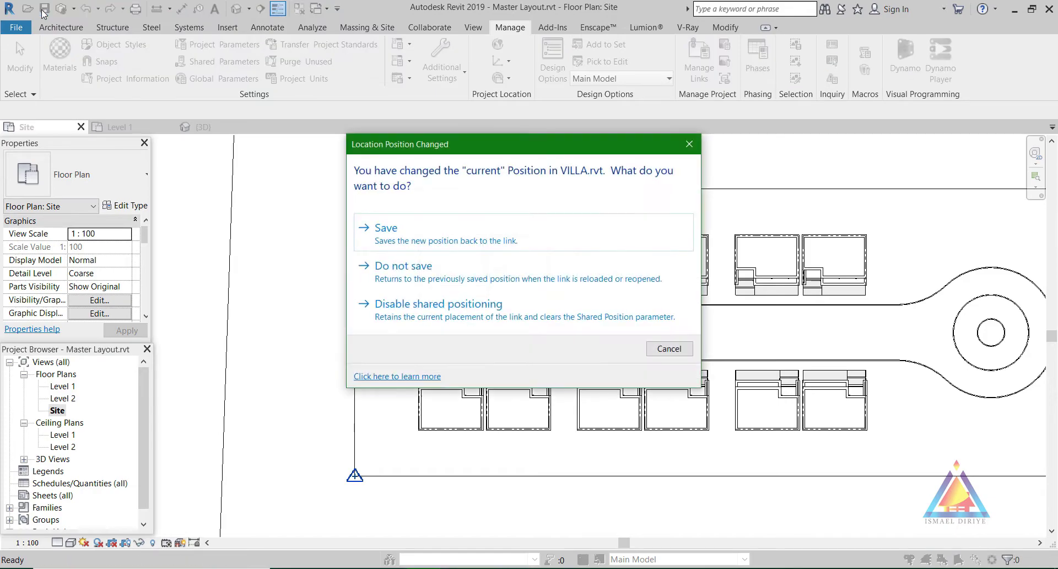
left_click(373, 233)
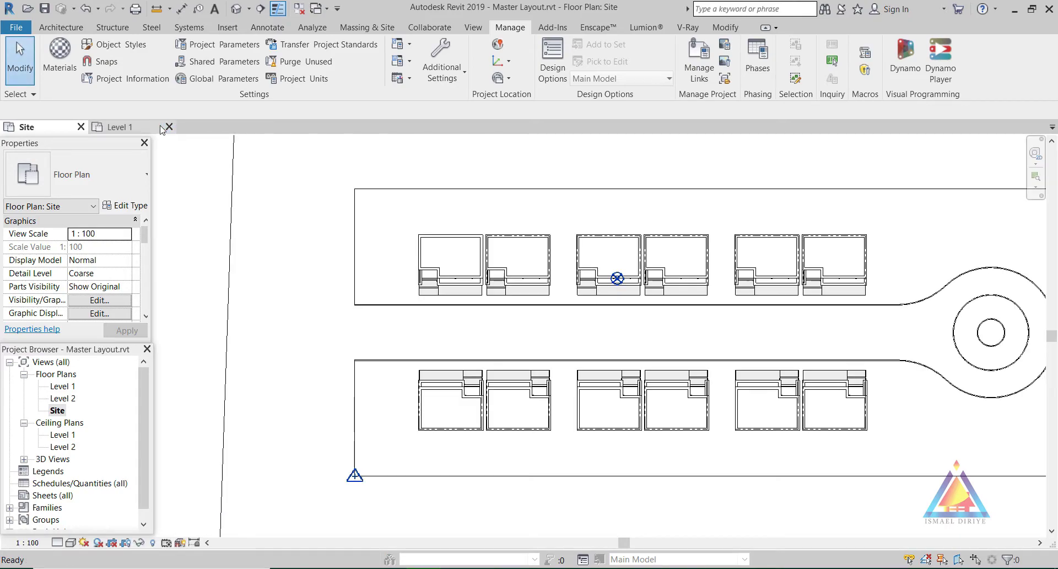
left_click(169, 126)
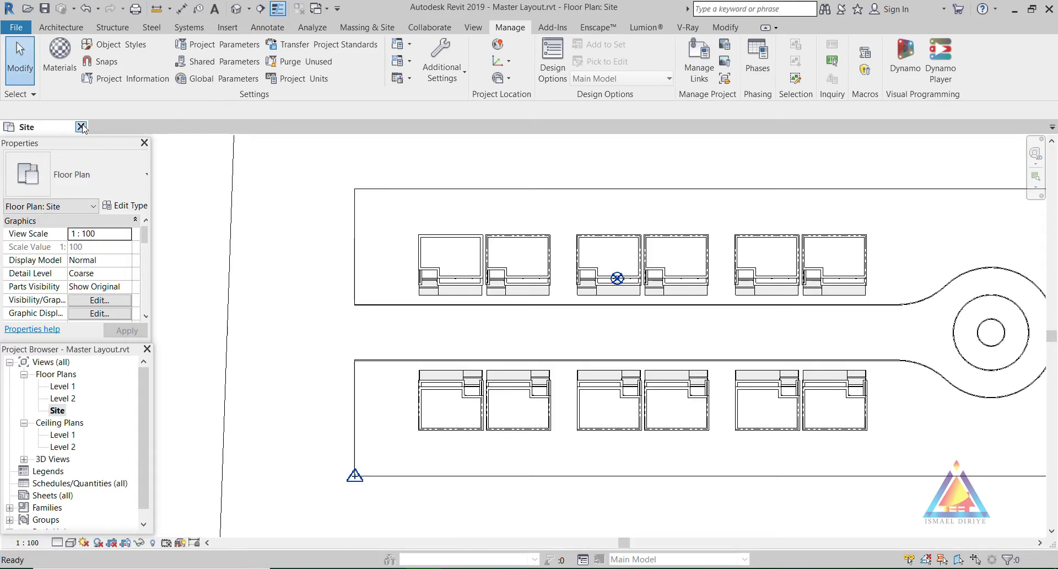
left_click(82, 126)
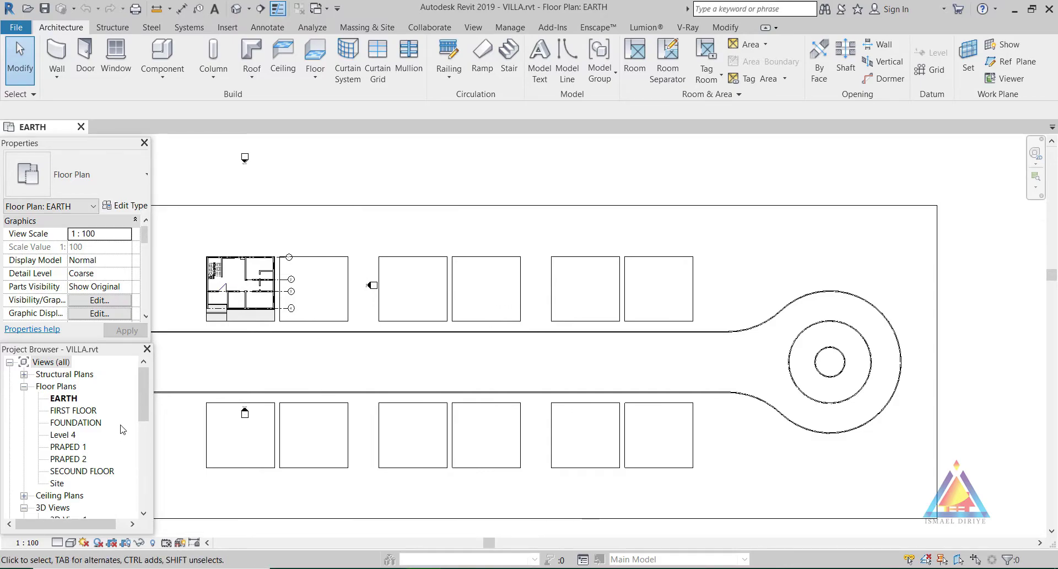
Open the Site floor plan of VILLA.rvt with the whole linked layout in view
left_click_drag(141, 420, 141, 432)
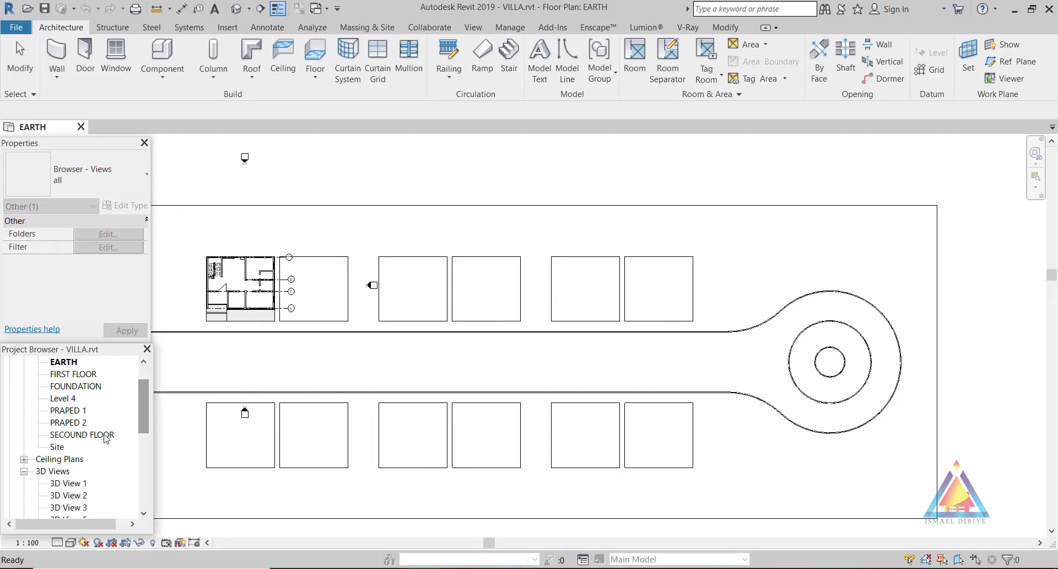
double_click(58, 448)
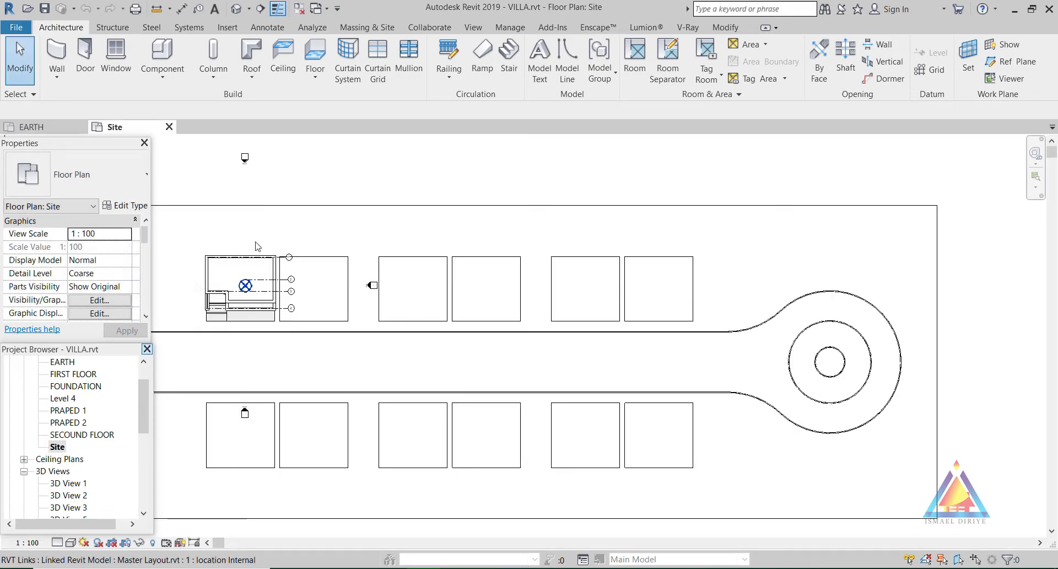
scroll(440, 175, "down", 3)
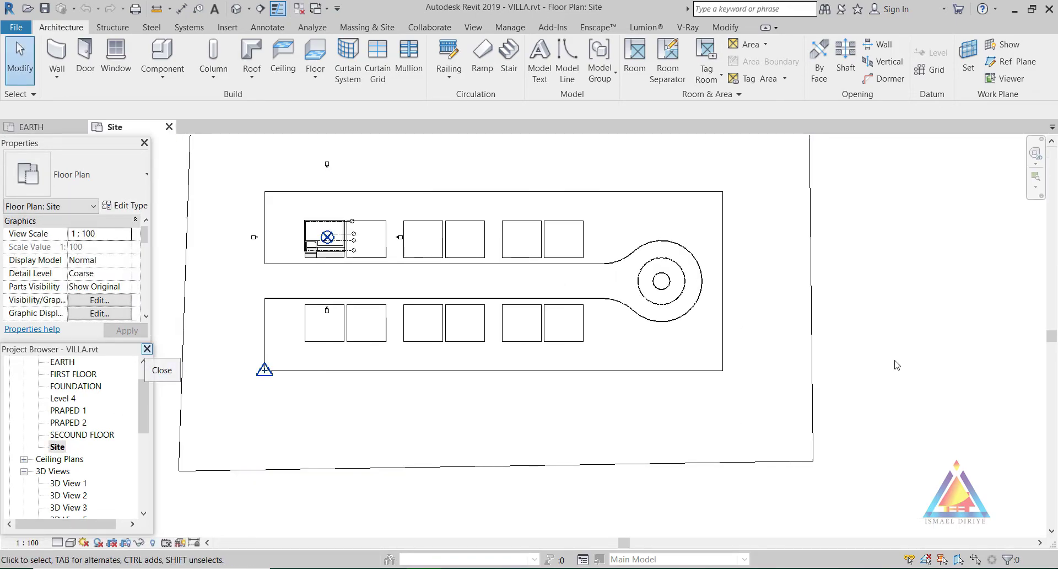
middle_click_drag(326, 153, 381, 213)
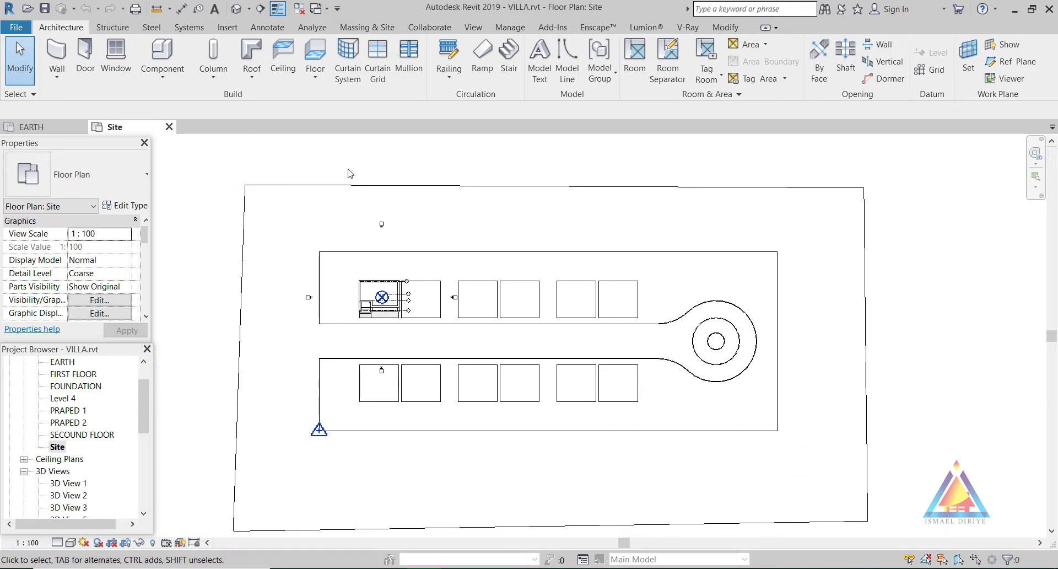
Make part 9 the current shared site of the villa project
left_click(511, 29)
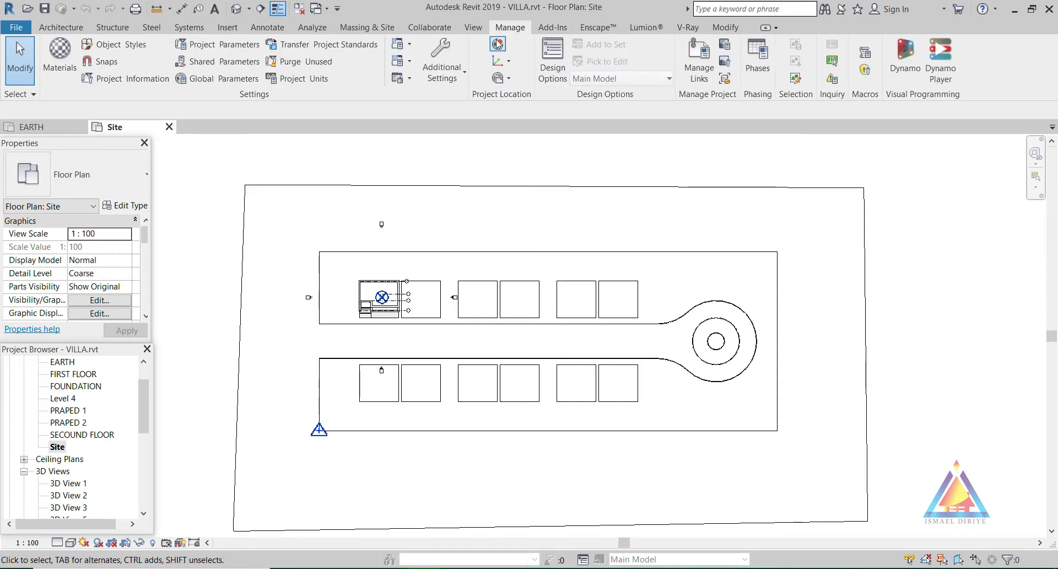
left_click(498, 44)
left_click(480, 199)
left_click_drag(497, 177, 856, 136)
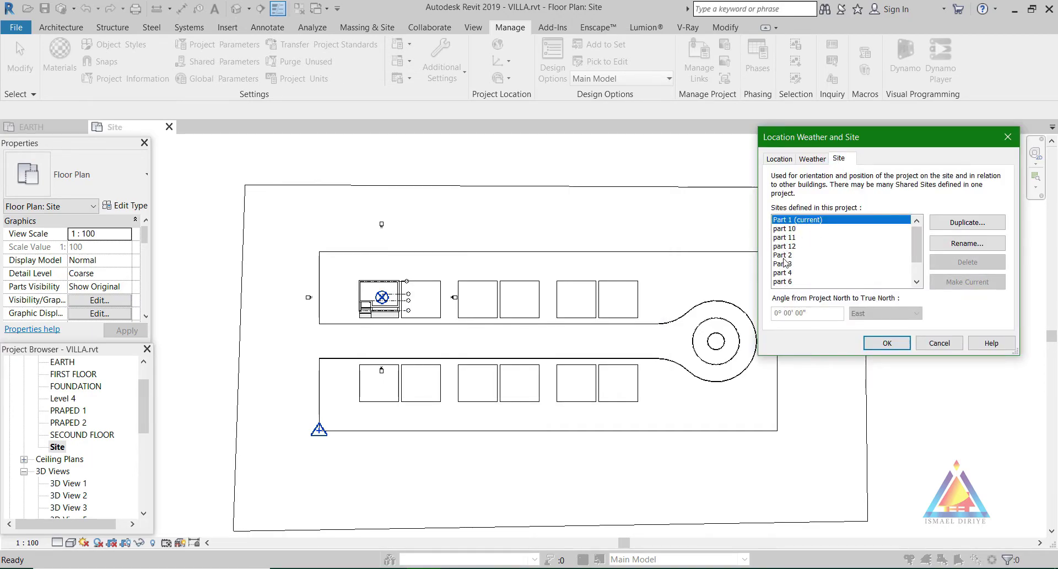
scroll(785, 284, "down", 2)
left_click(785, 281)
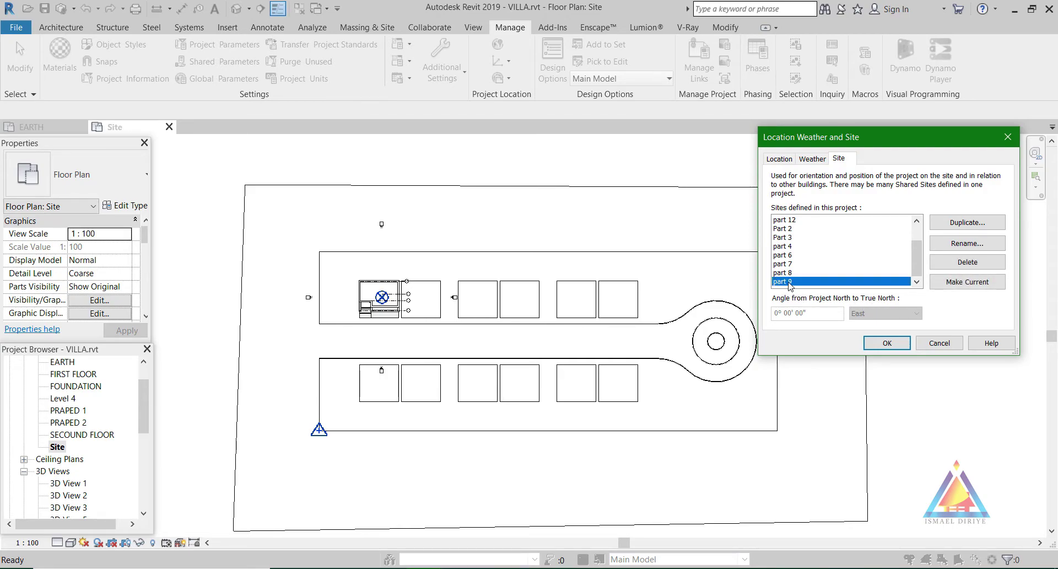
left_click(968, 283)
left_click(887, 343)
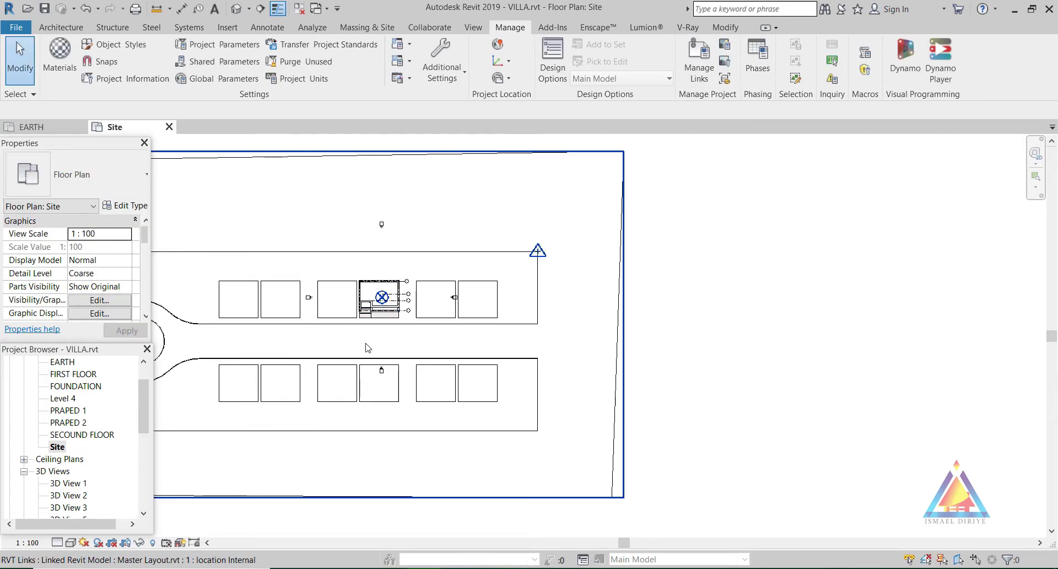
scroll(767, 354, "down", 3)
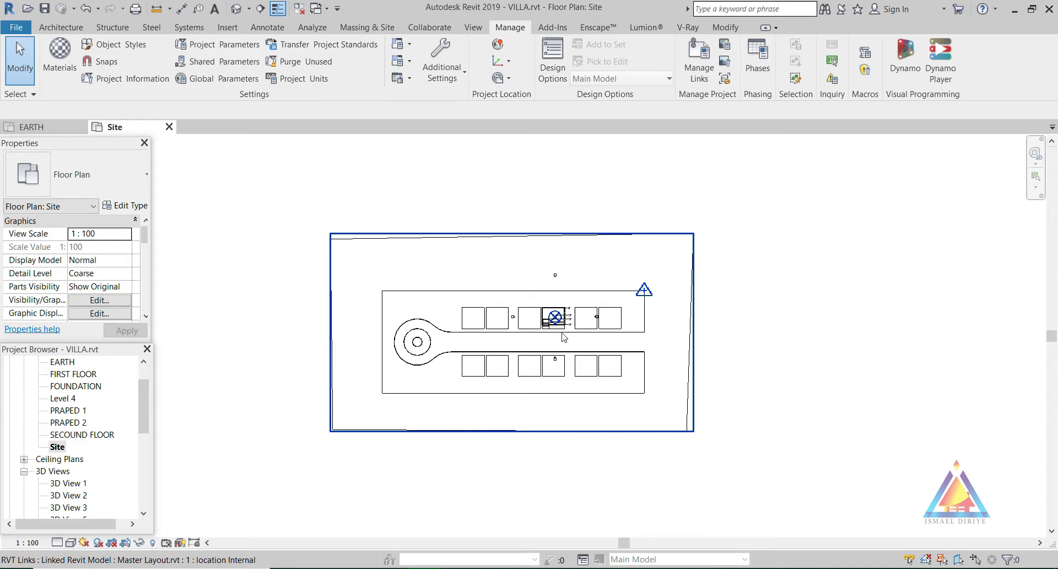
Switch the villa project's current shared site to part 12
left_click(497, 46)
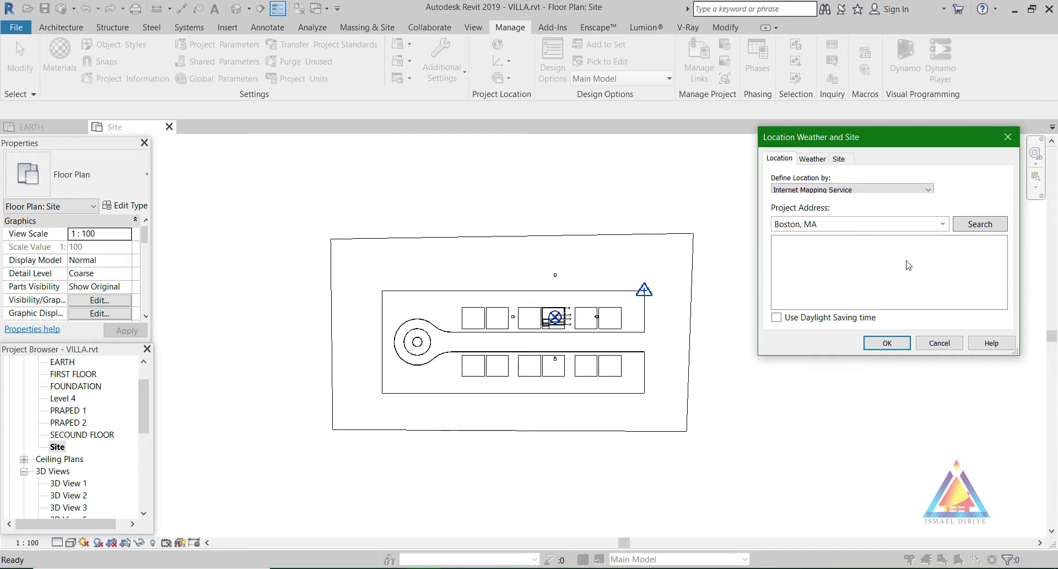
left_click(838, 159)
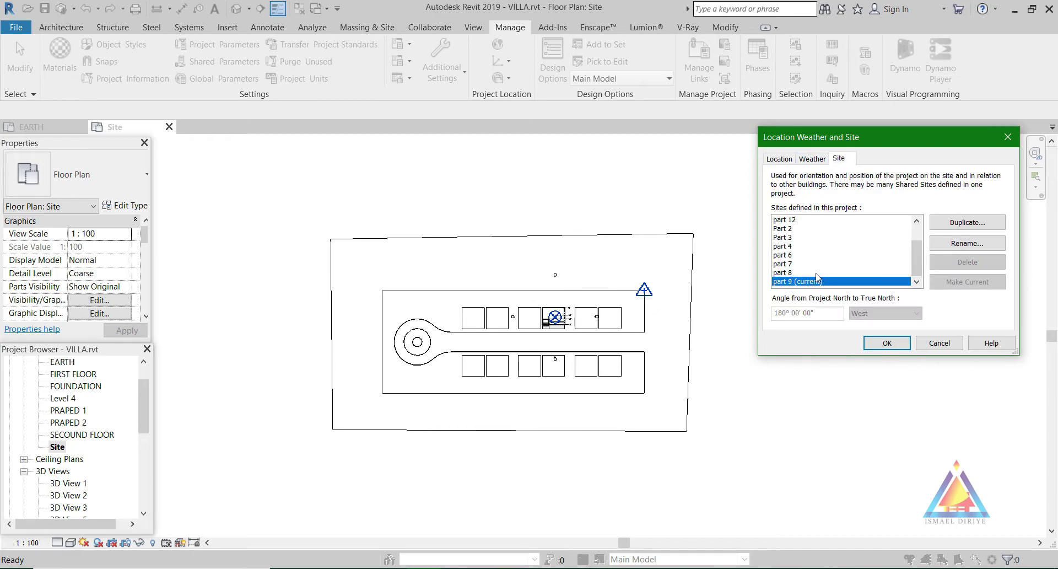
left_click(784, 220)
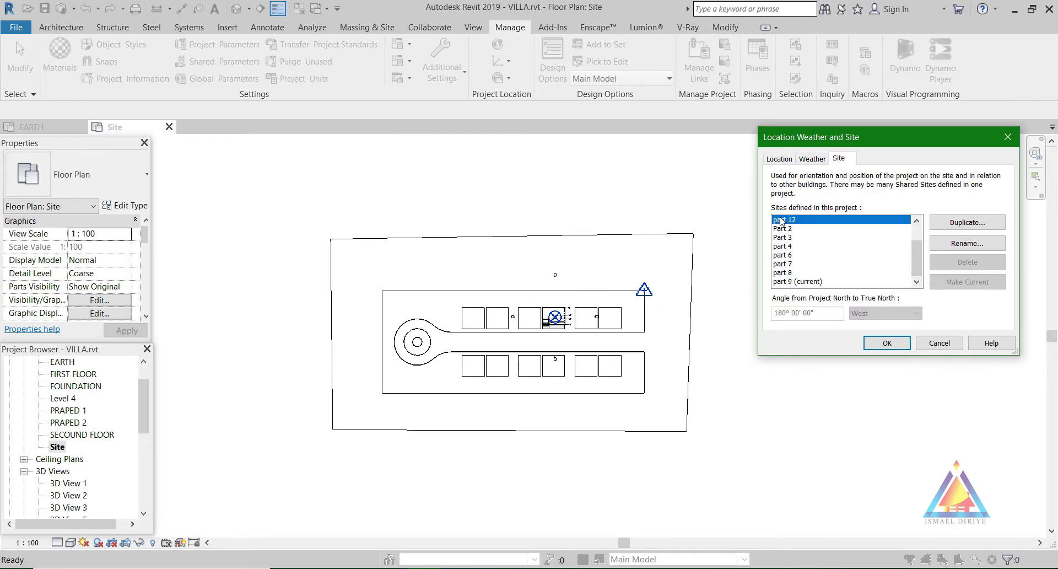
left_click(972, 287)
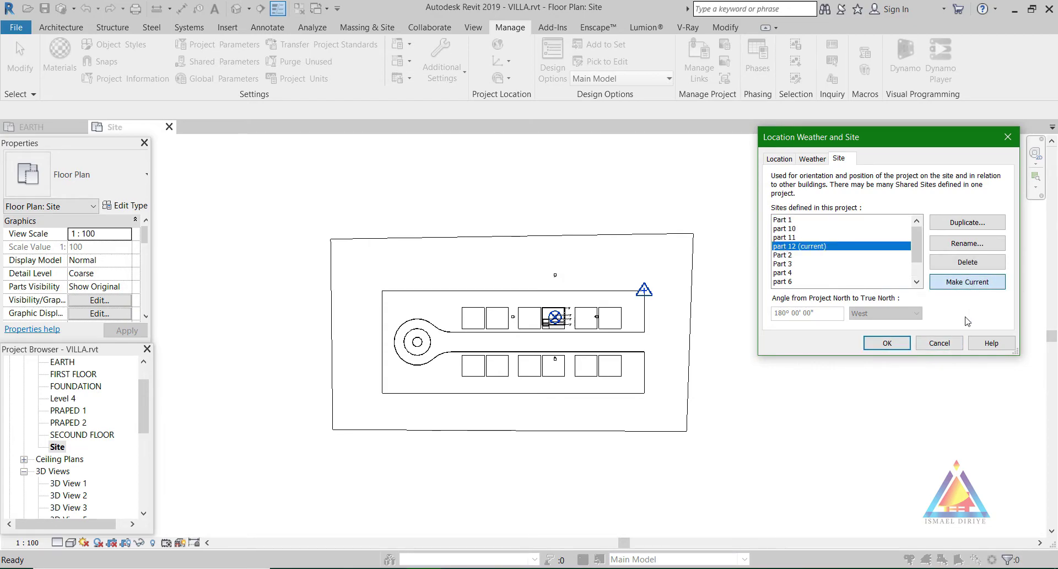
left_click(886, 343)
Set Part 3 as the current shared site of the villa project
left_click(497, 44)
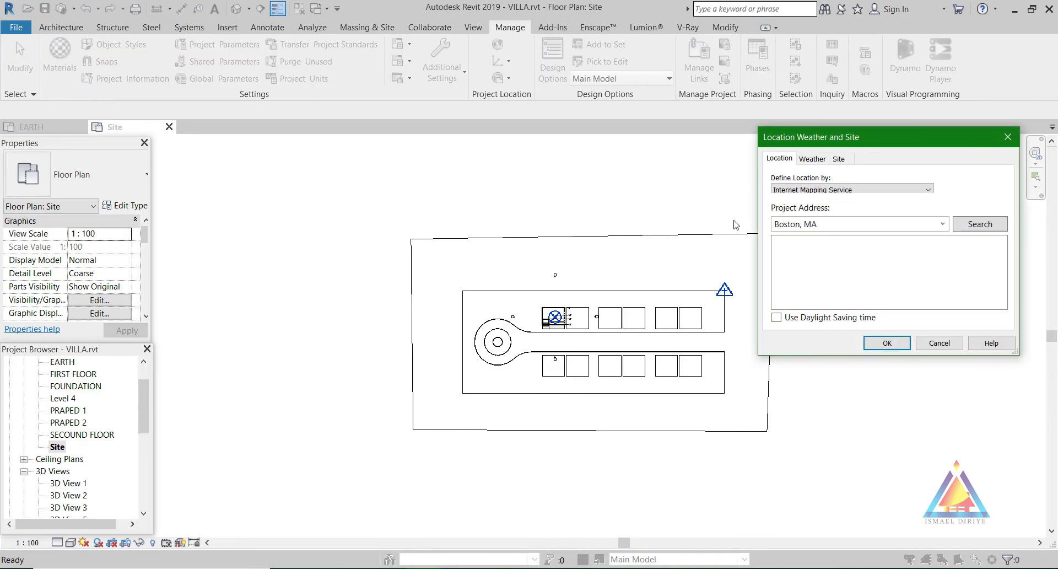
left_click(839, 159)
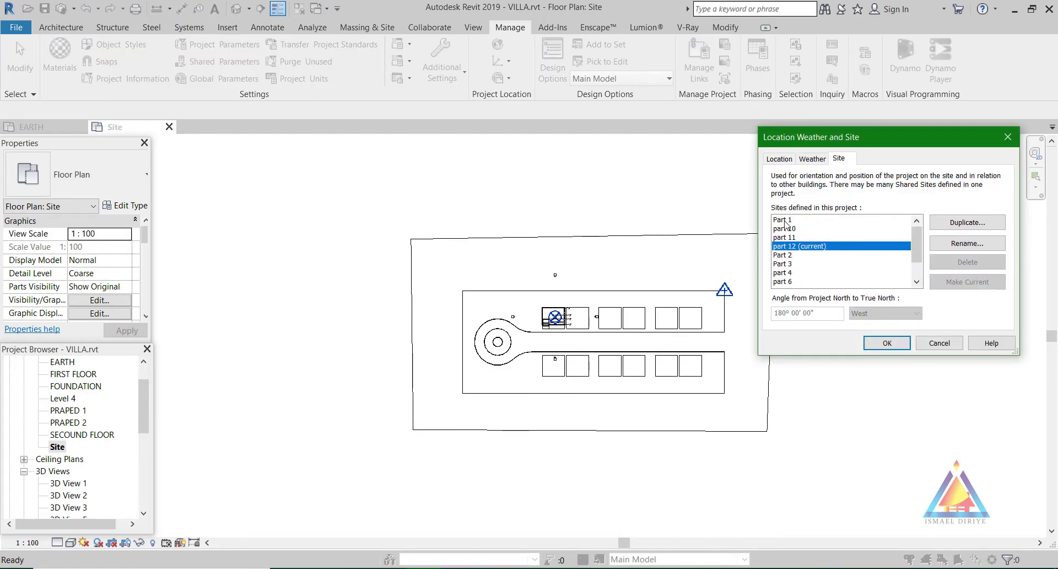
left_click(788, 263)
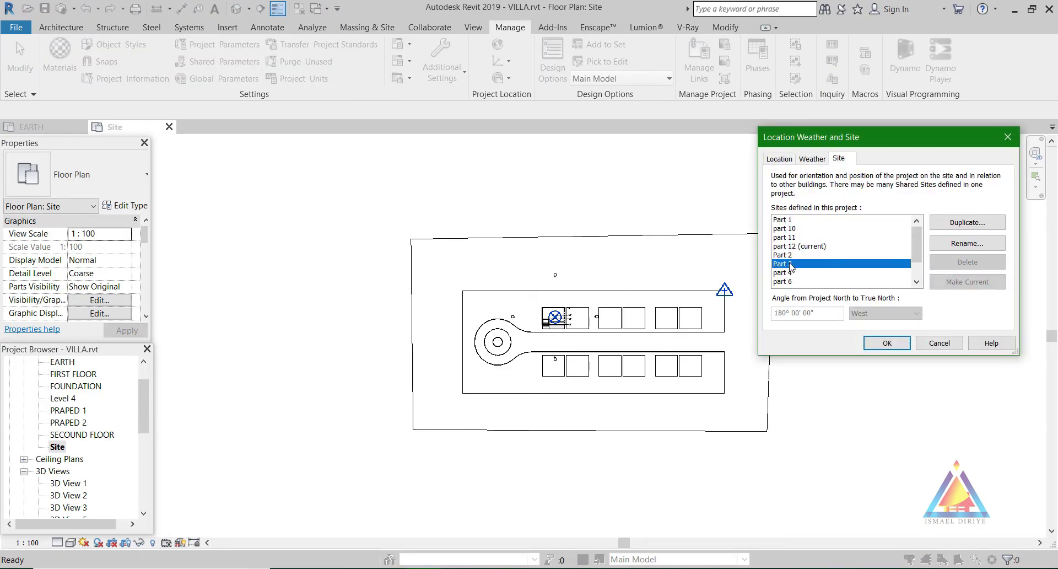
left_click(965, 282)
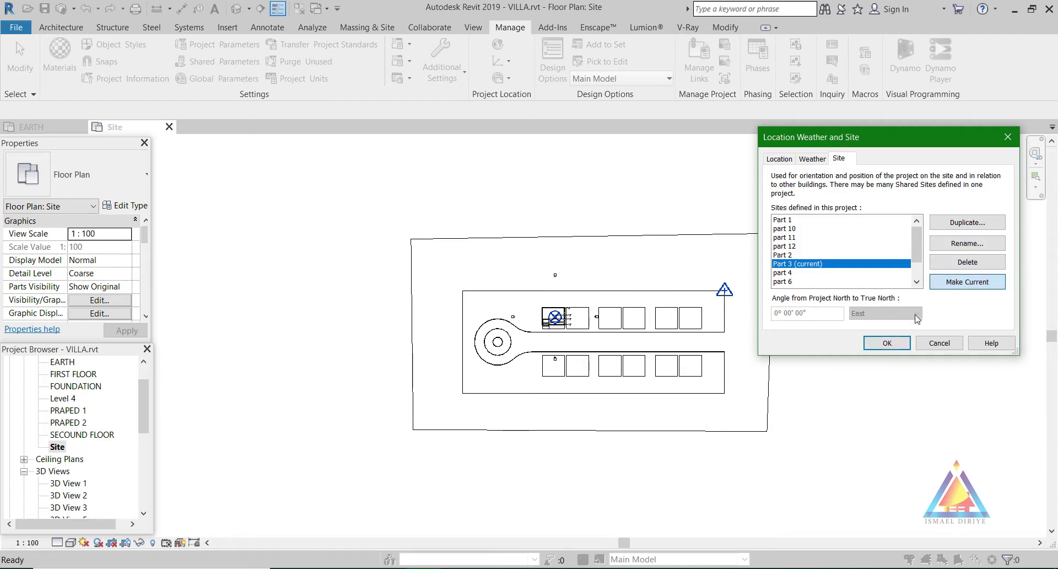
left_click(887, 343)
Save VILLA.rvt and close its Site and EARTH floor plans
key("ctrl+s")
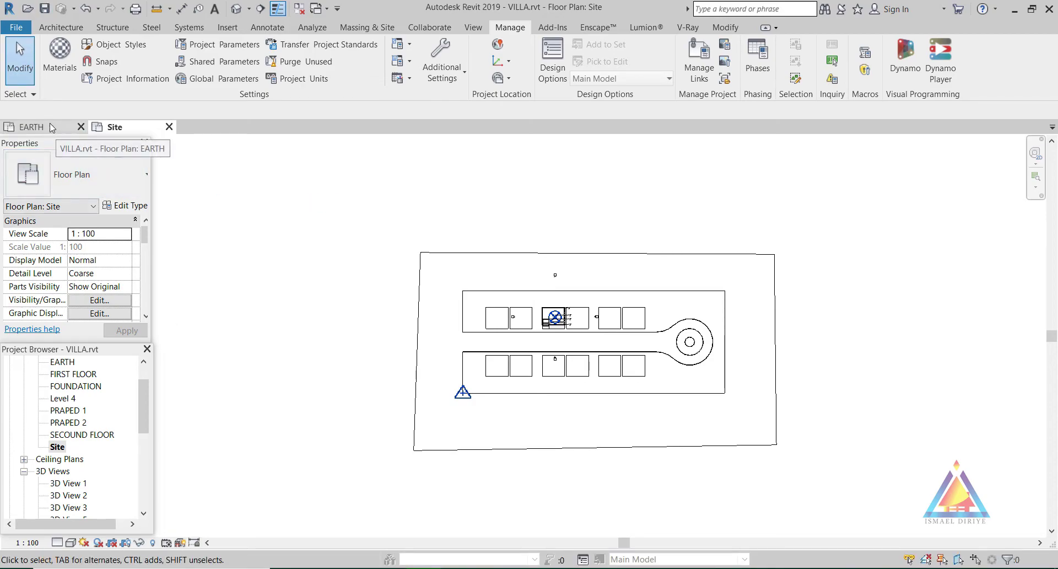
left_click(169, 128)
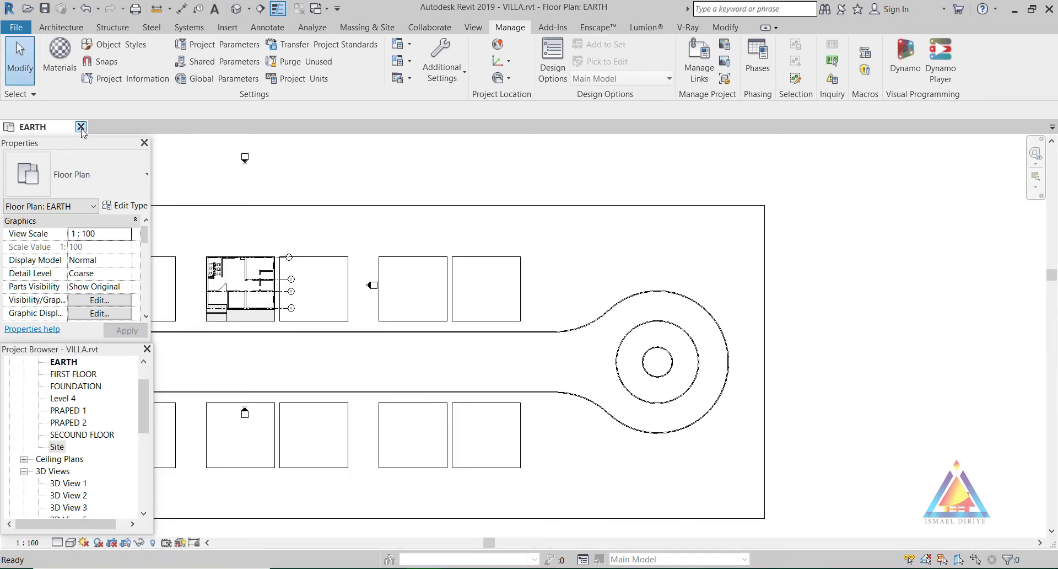
left_click(81, 127)
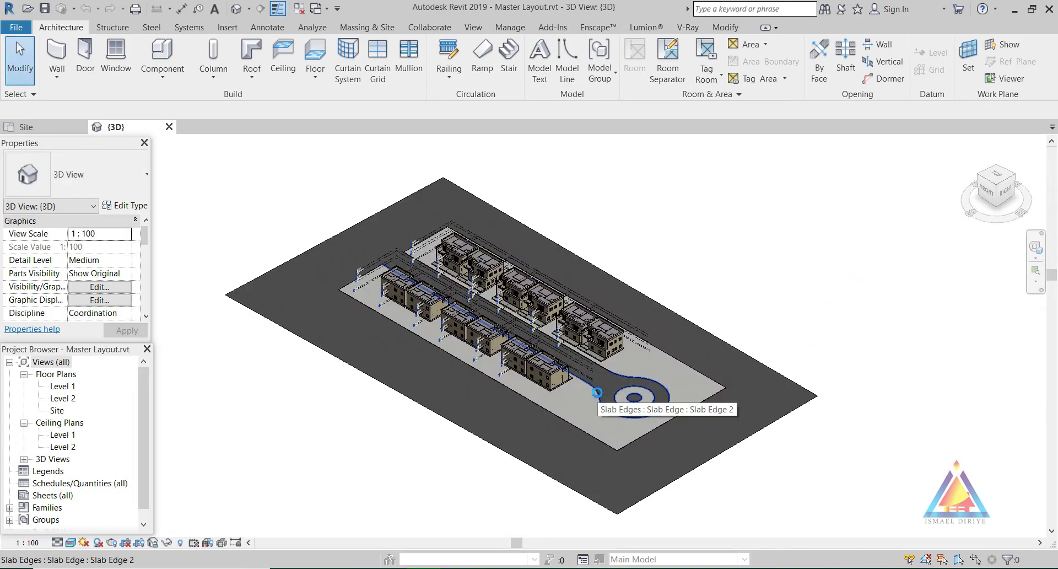
Inspect the villas on their plots in the Master Layout's 3D view from different sides
middle_click_drag(392, 437, 739, 242, "shift")
middle_click_drag(730, 406, 606, 496, "shift")
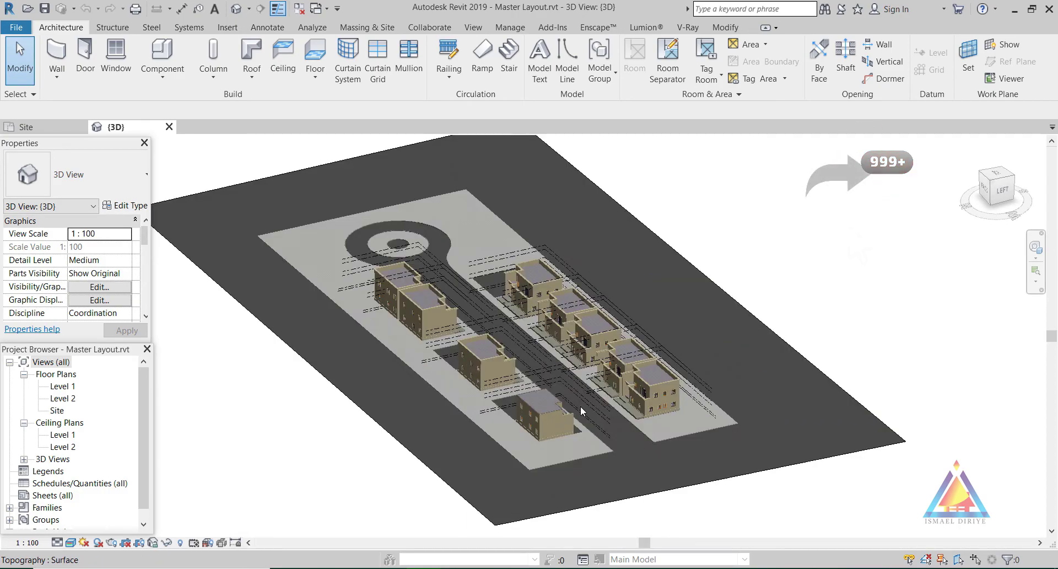